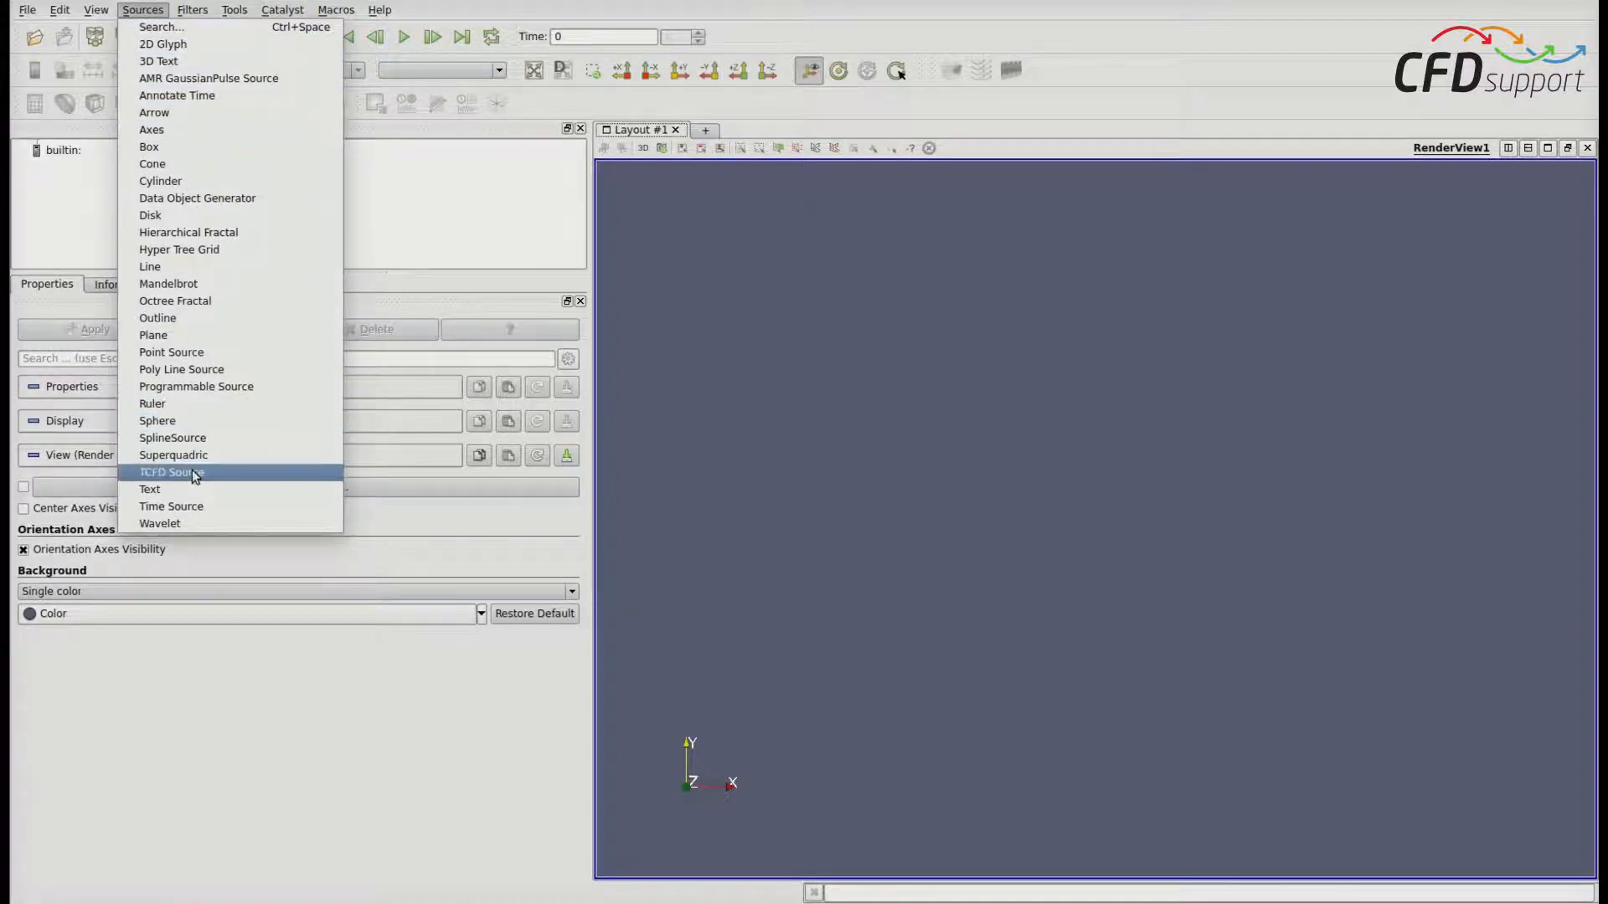
Add a TCFD Source to the pipeline and apply it
click(194, 474)
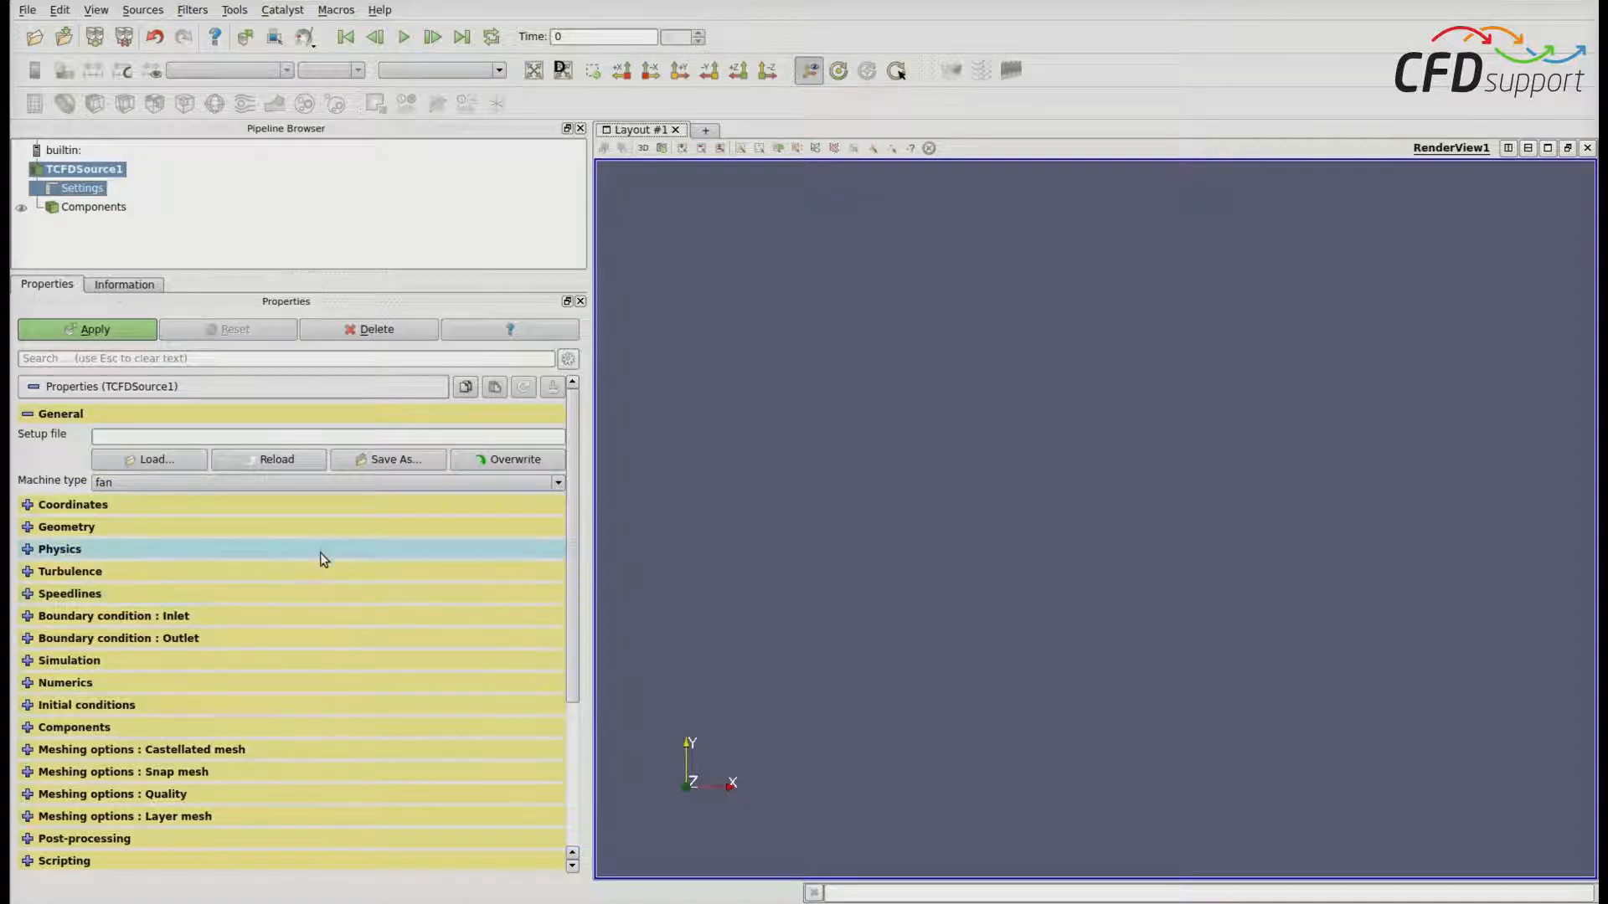
click(174, 231)
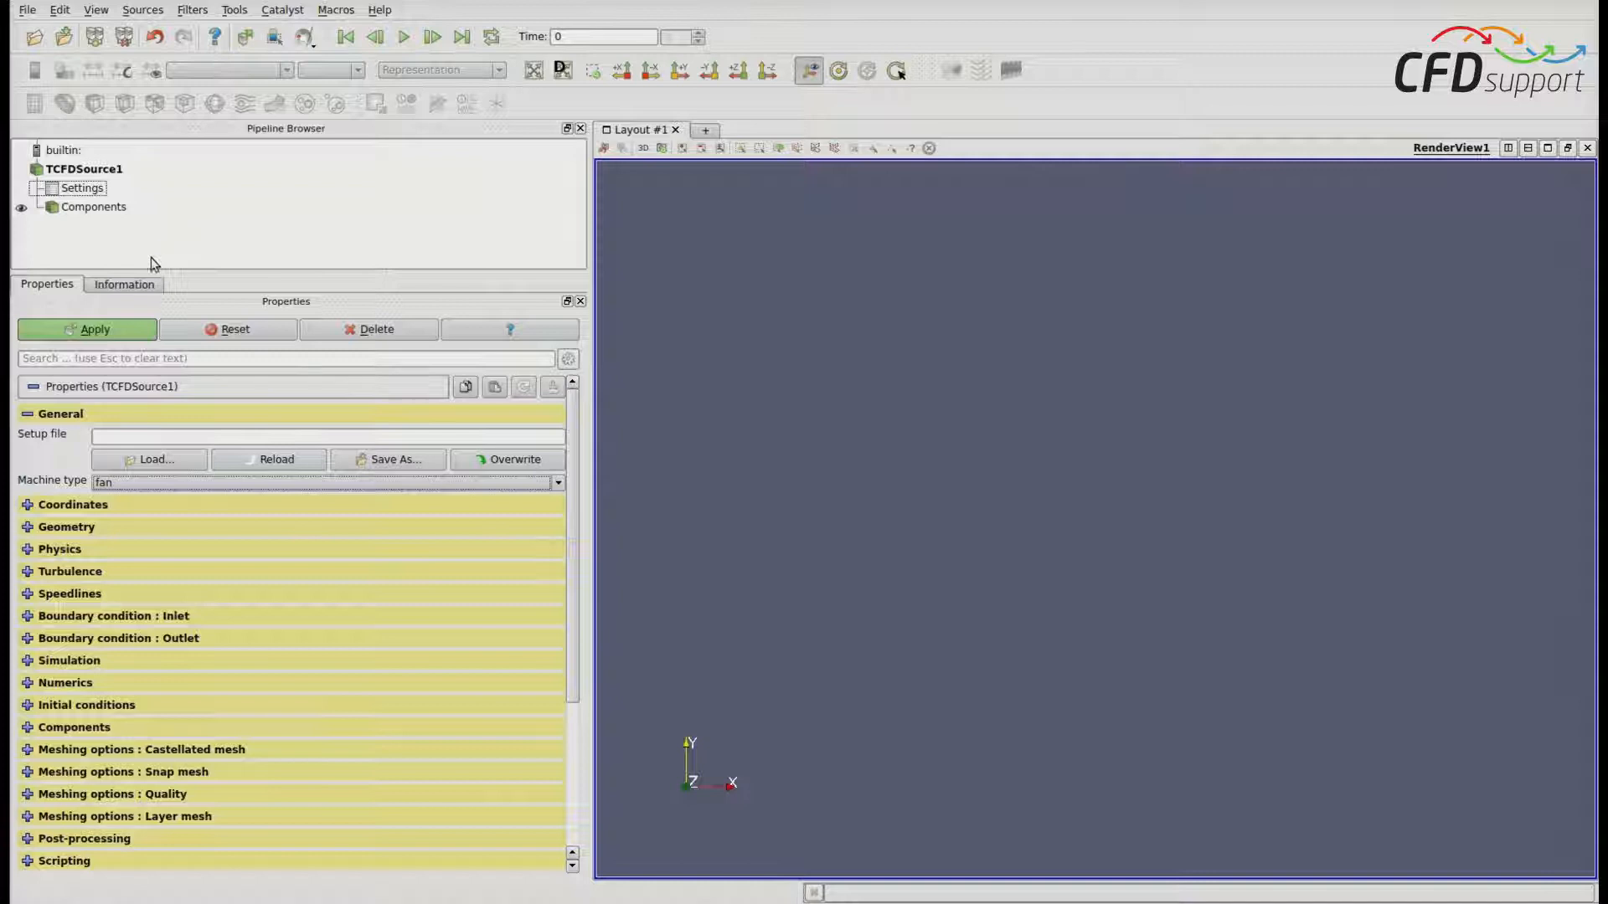
click(122, 328)
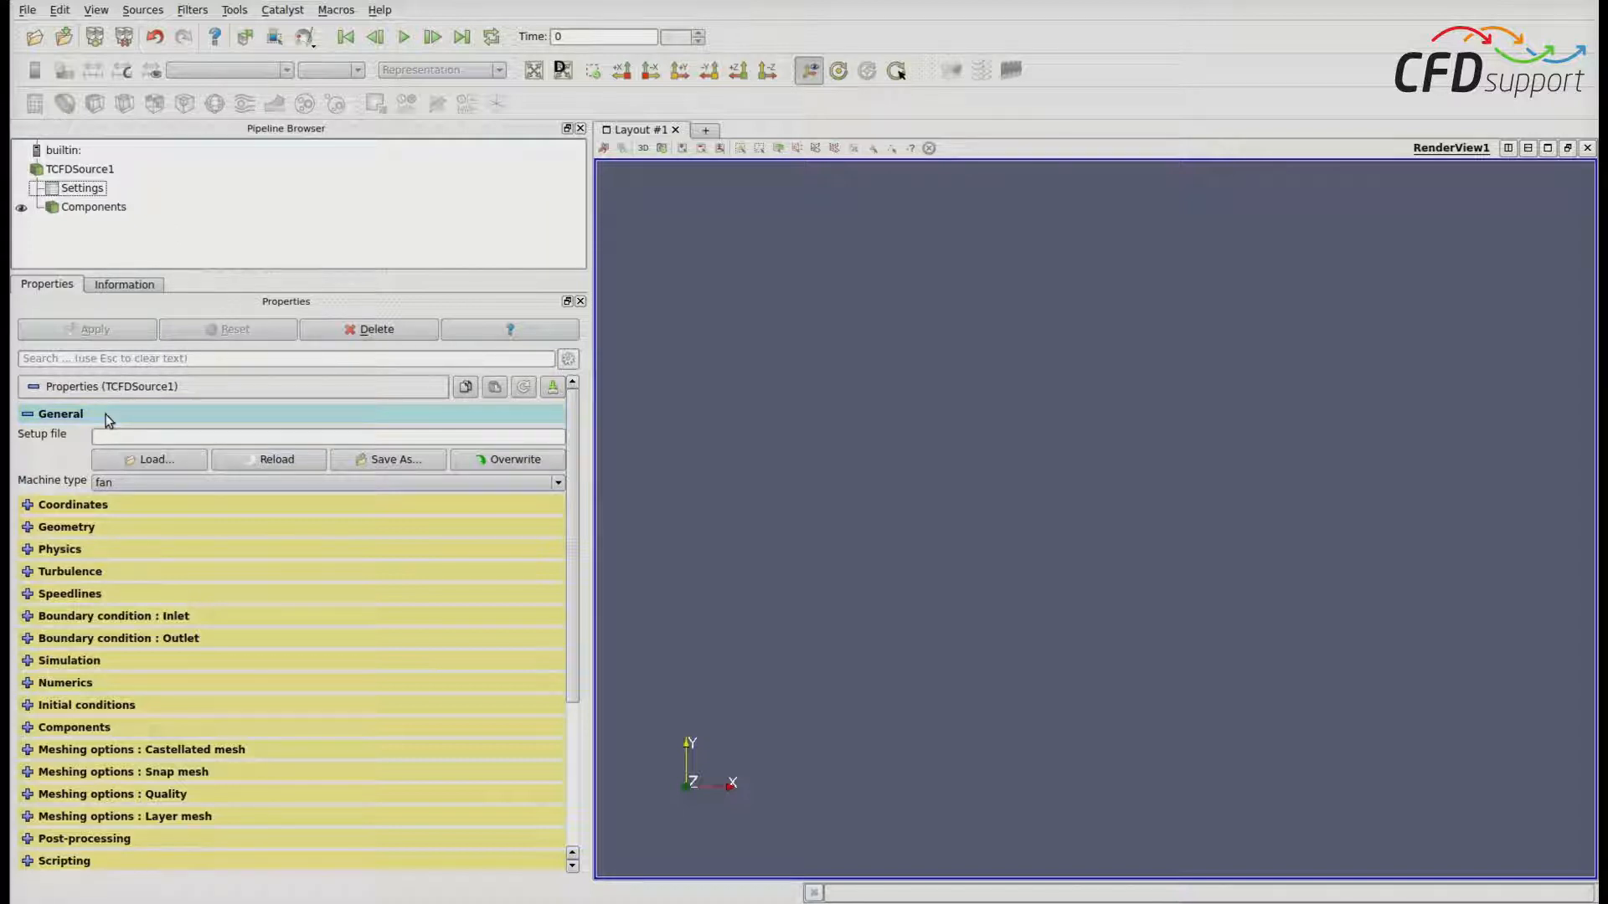
Save the setup file as pump-test-1 in the Pump-test folder and set the machine type to pump
click(126, 435)
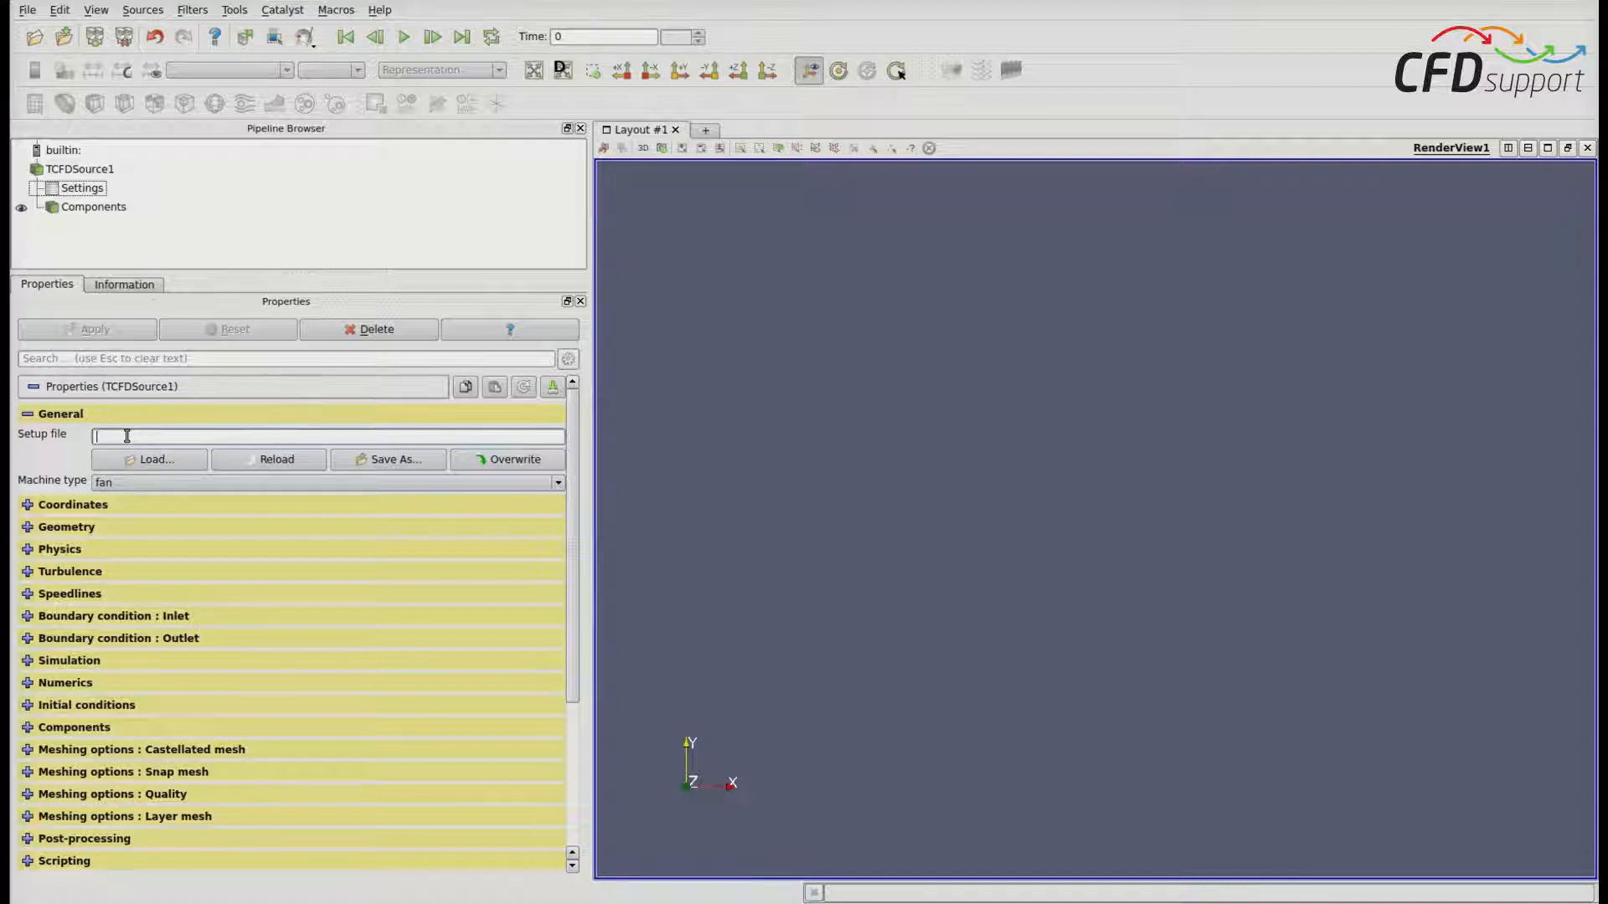
click(372, 463)
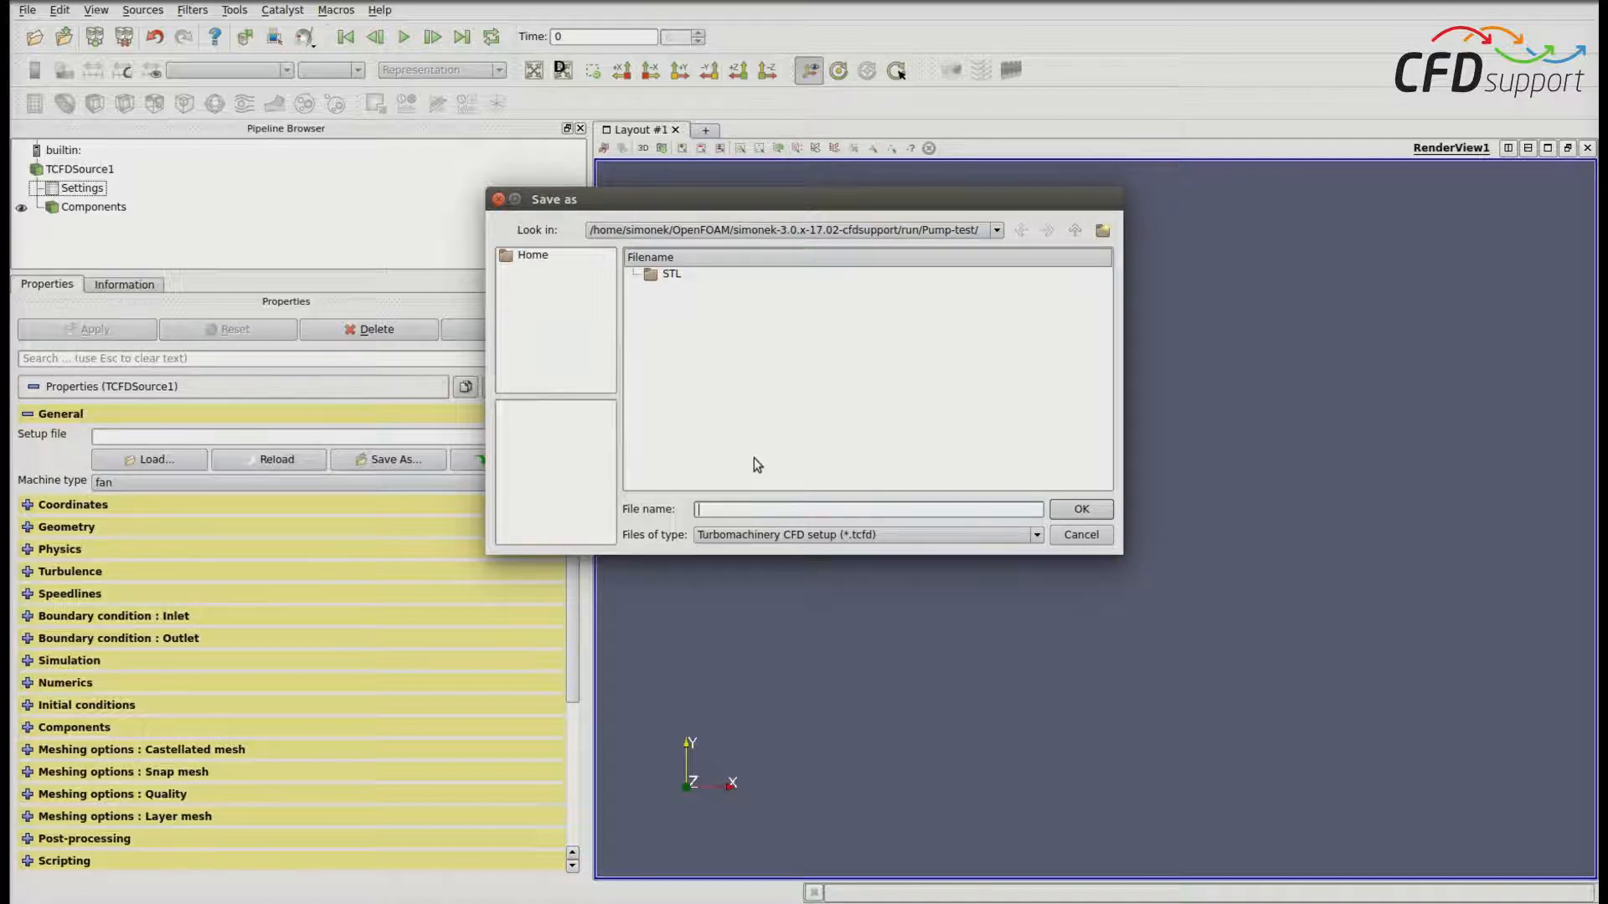
text(pump-test-1)
click(1079, 511)
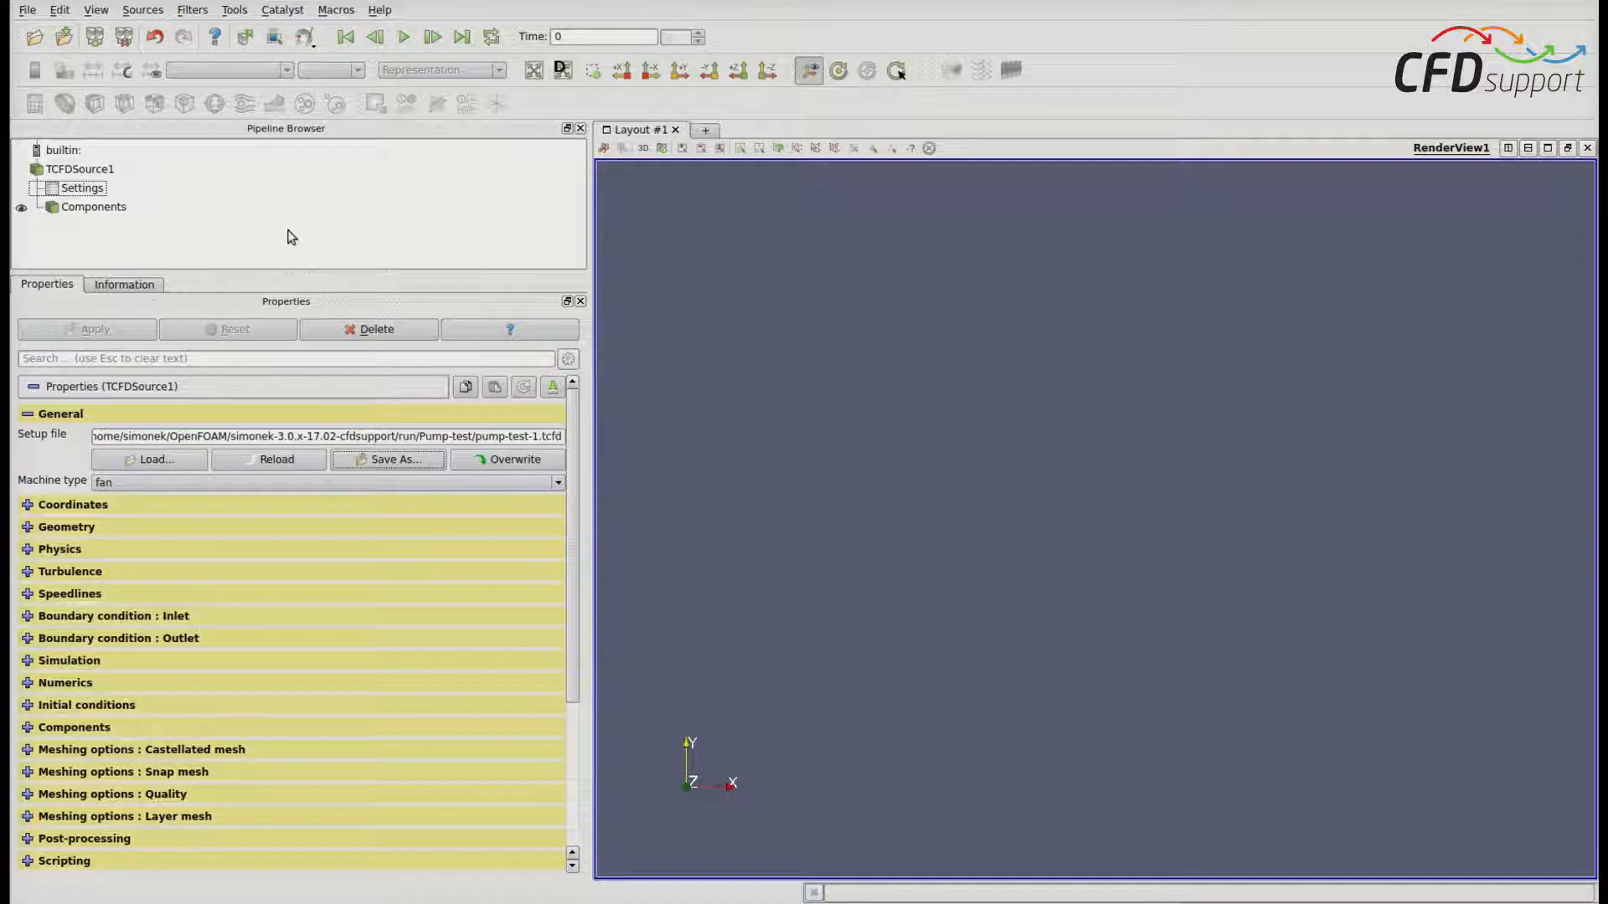
click(165, 481)
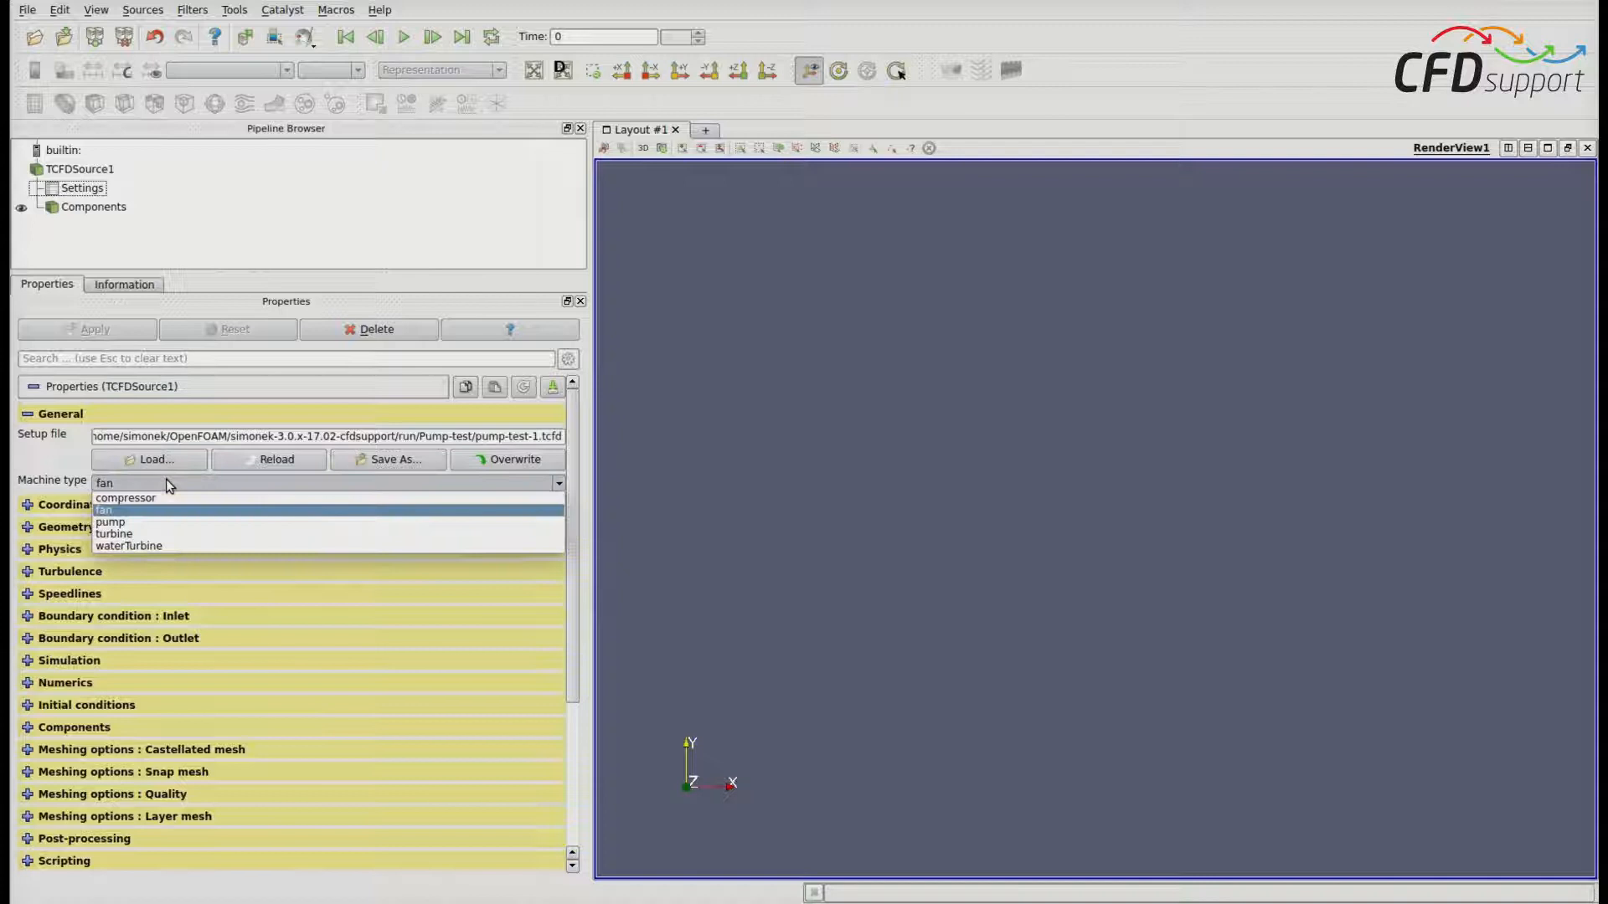
click(133, 523)
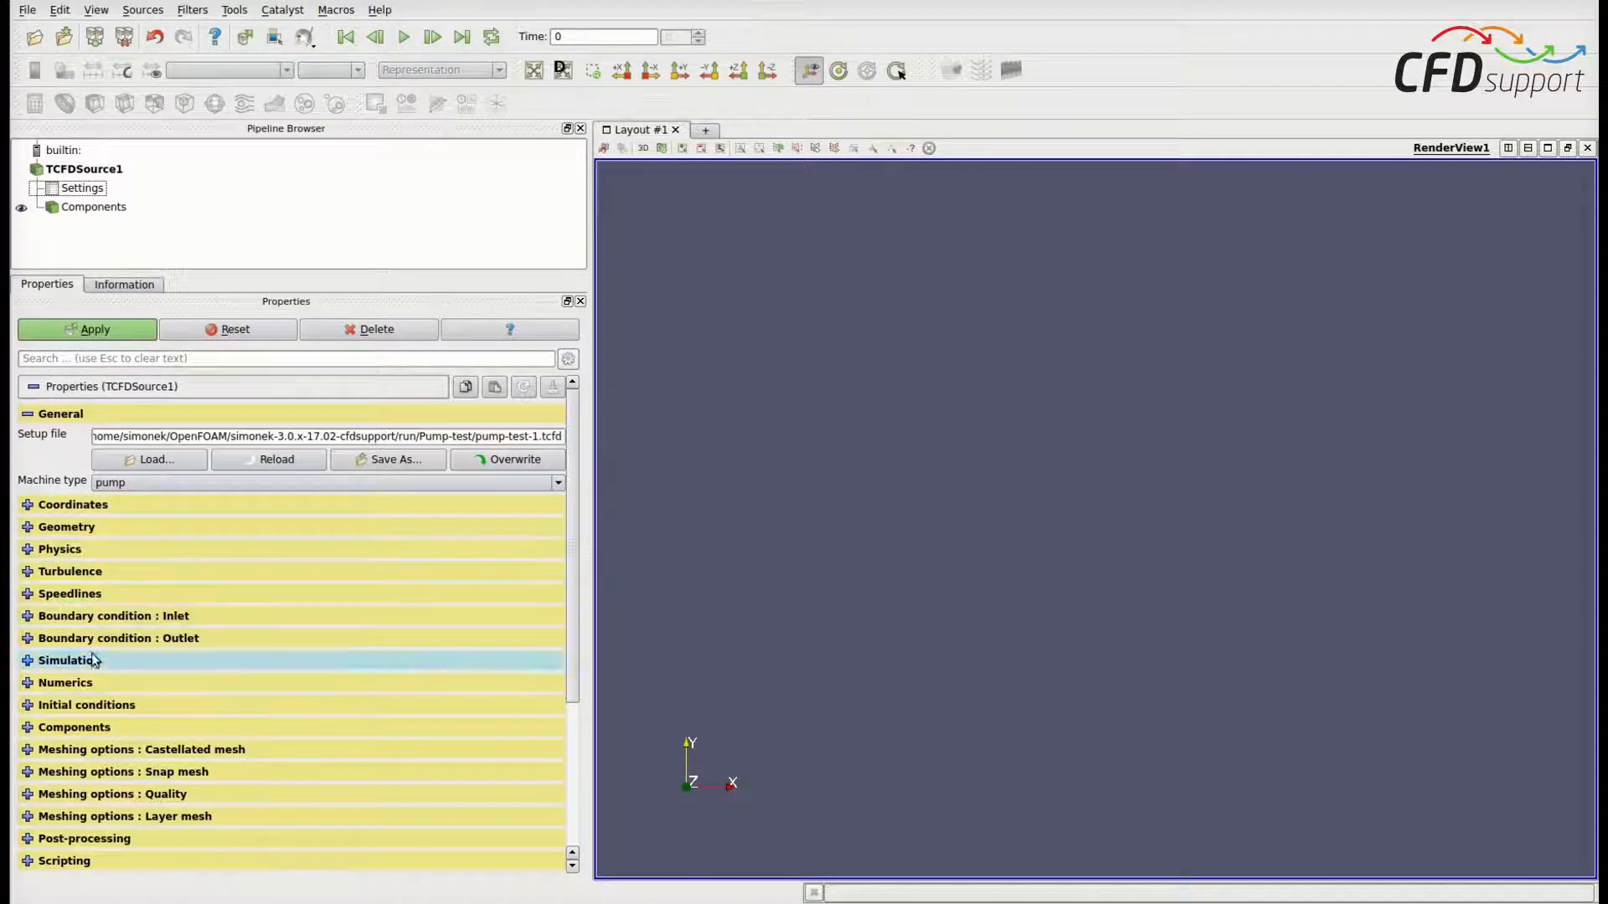
Expand the Components settings and set the number of components to 3
click(87, 729)
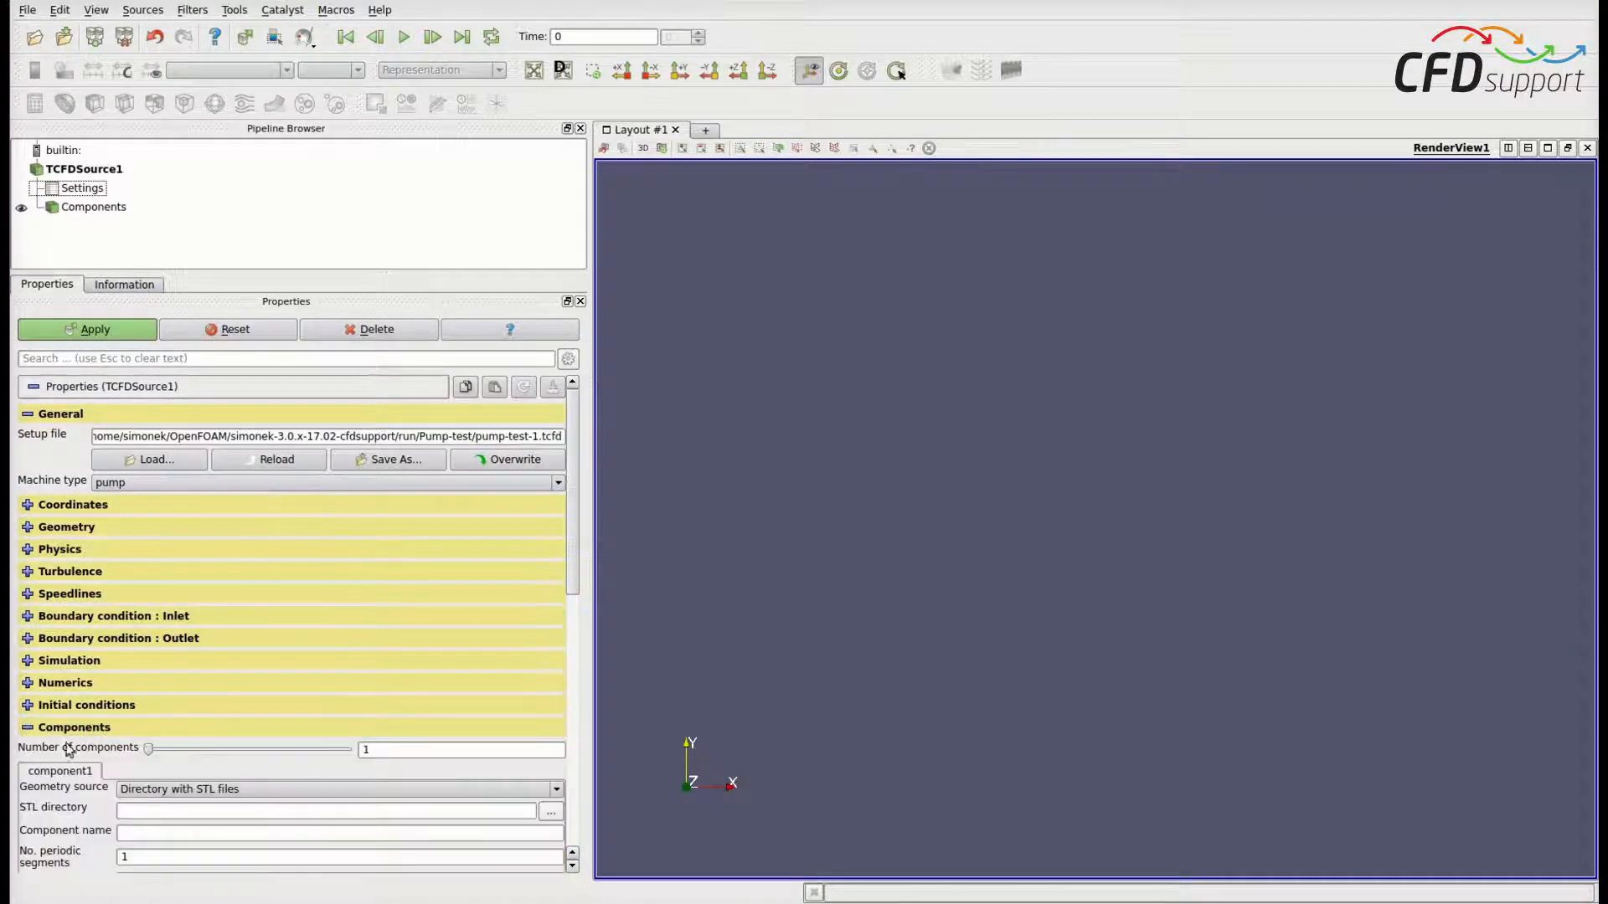
scroll(52, 777, down, 5)
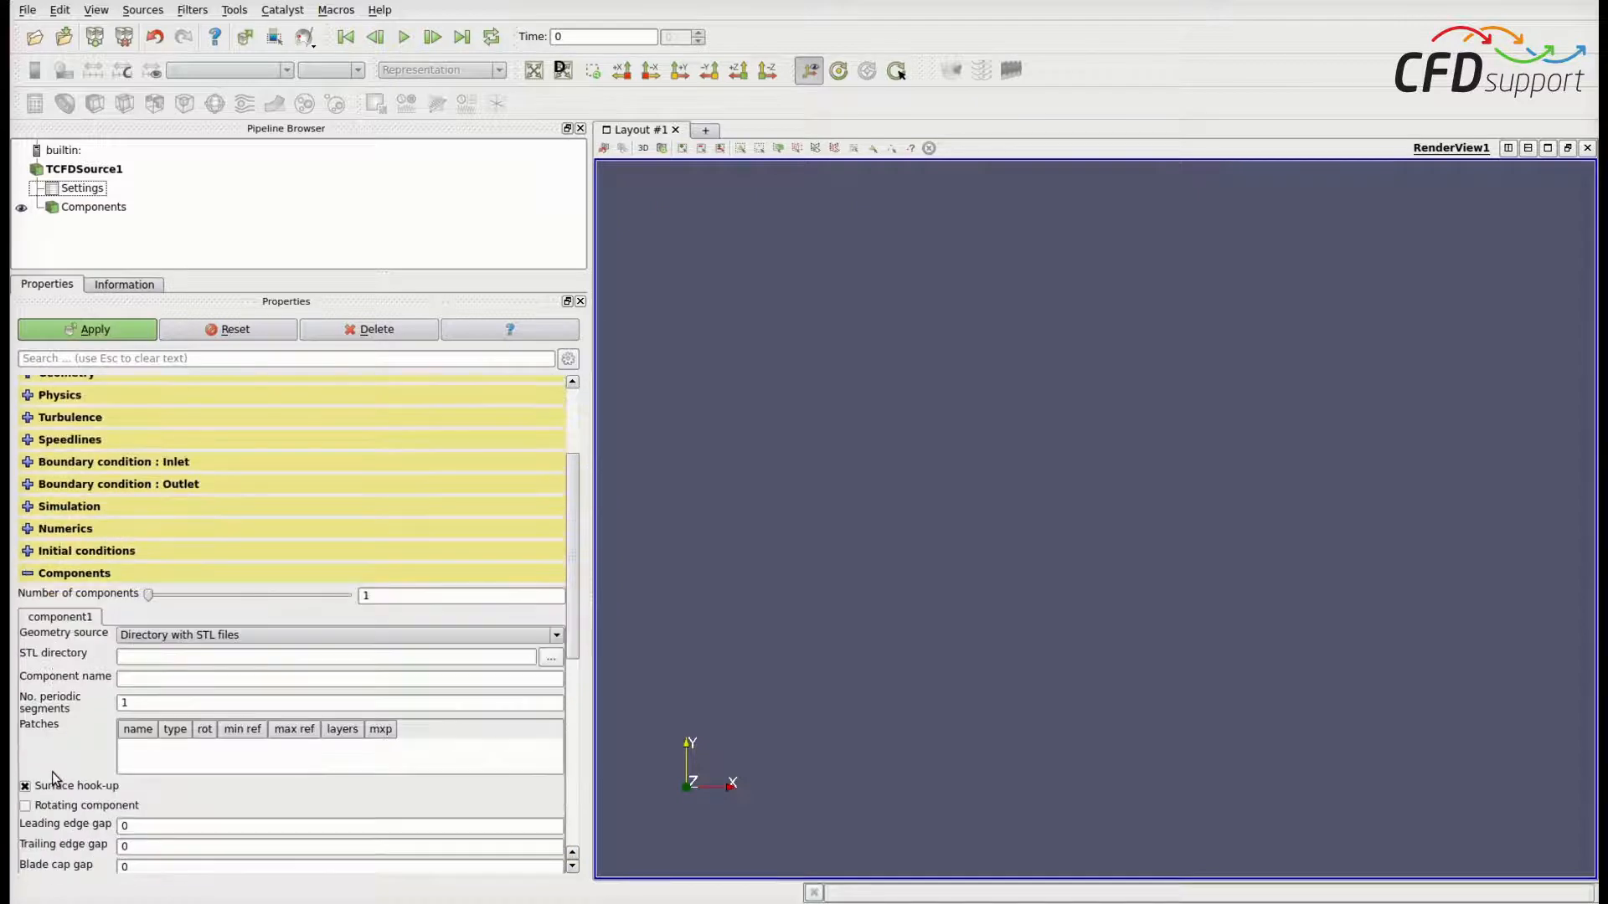
scroll(51, 772, down, 1)
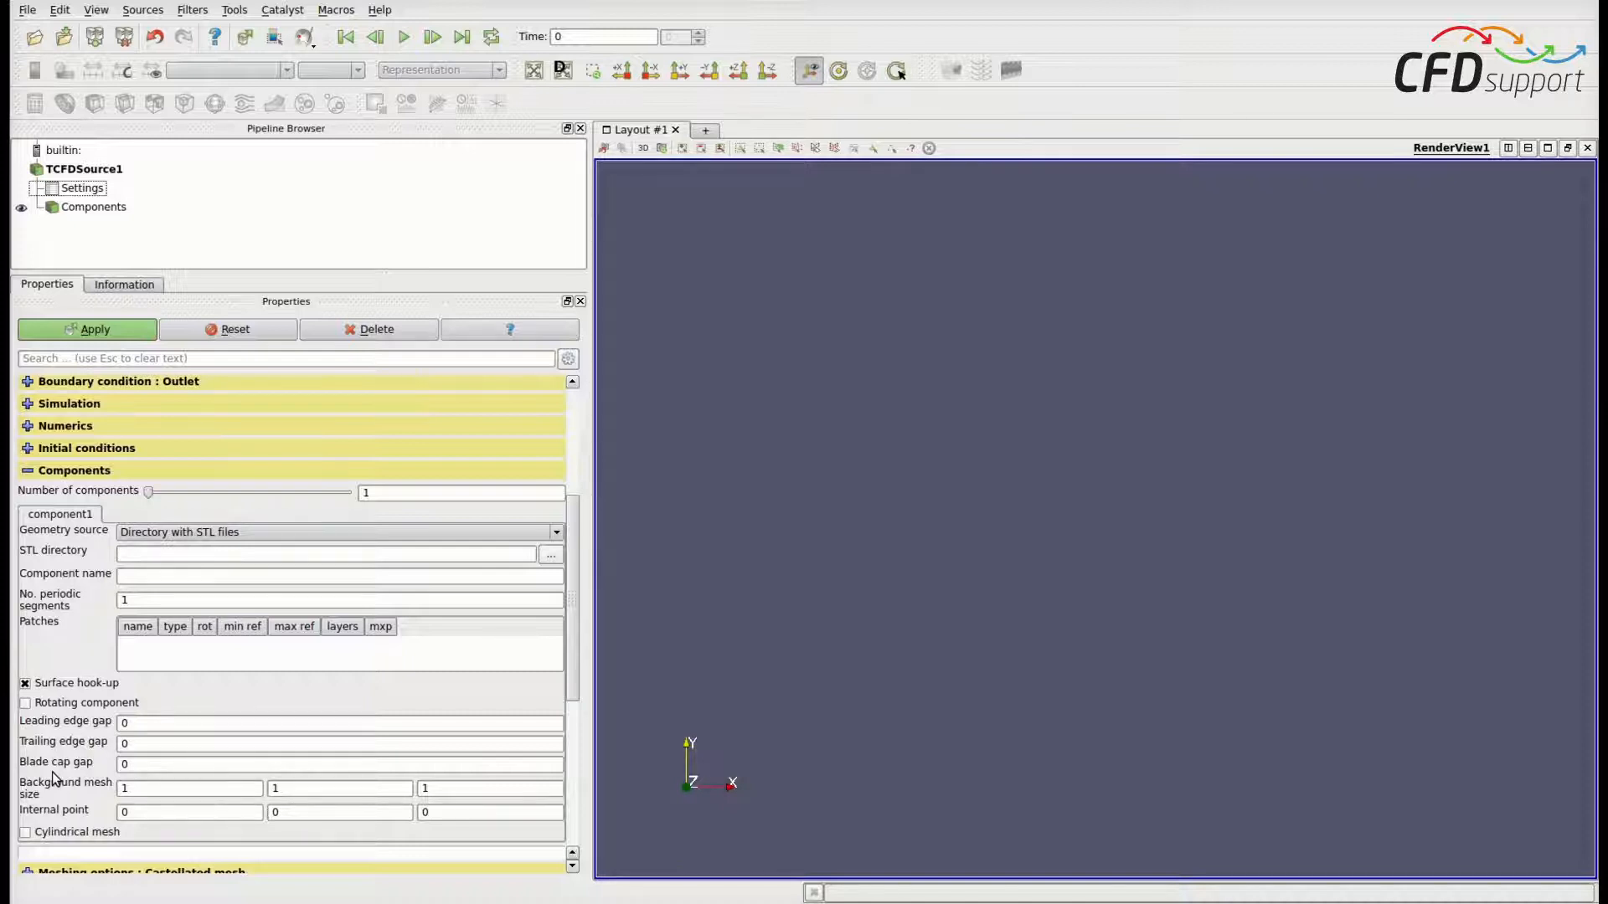
double_click(363, 492)
text(3)
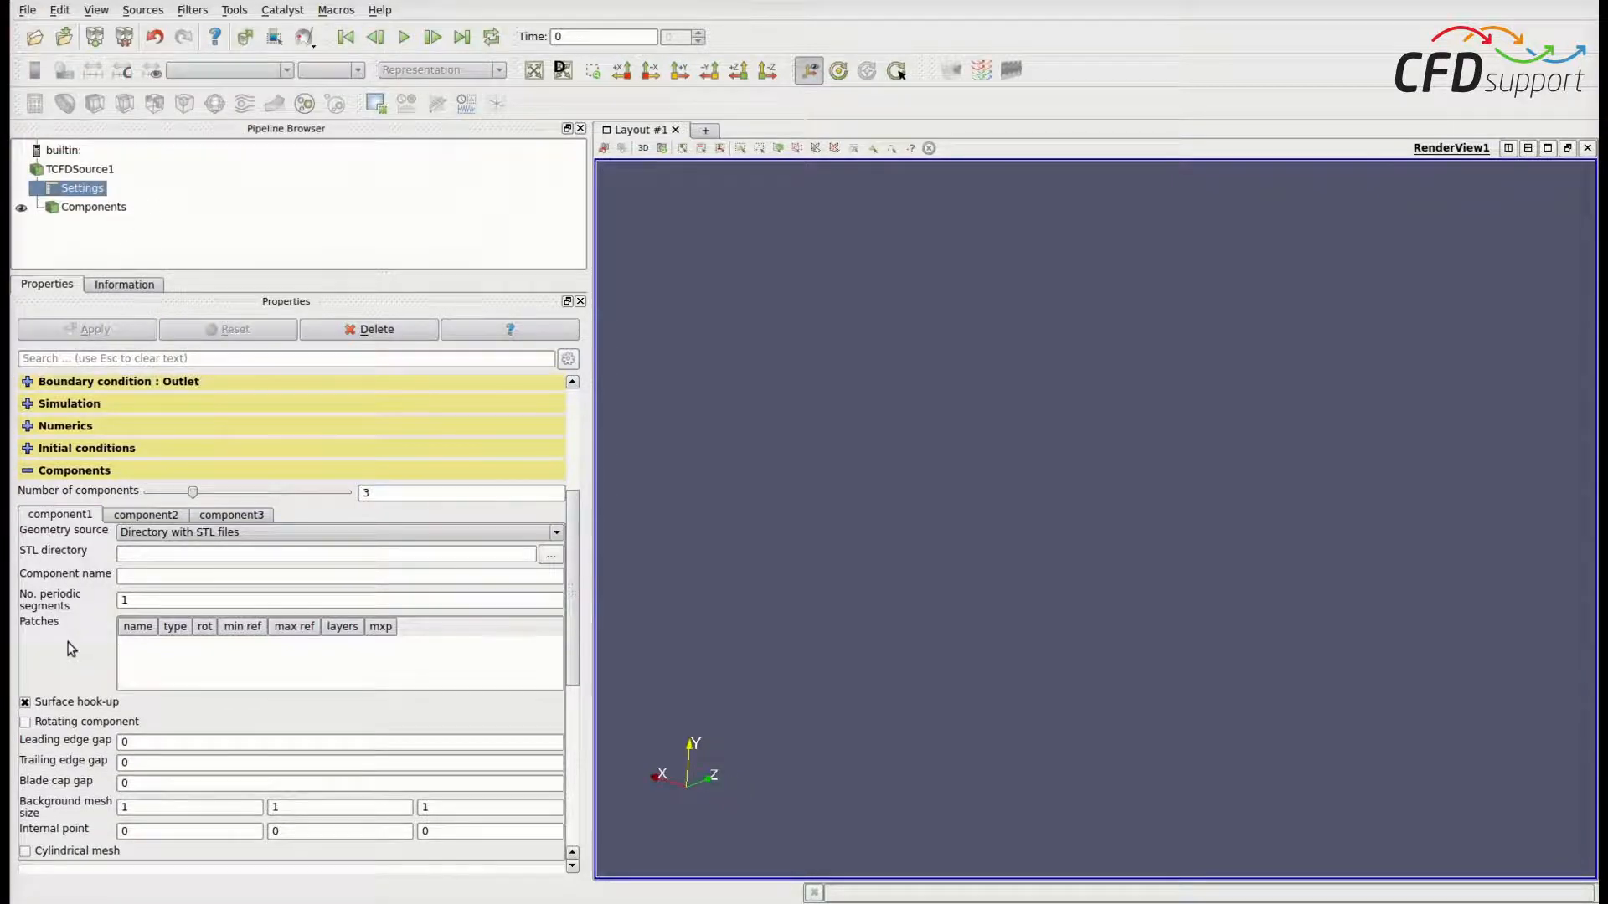
Set component1's STL directory to the inletPipe folder inside Pump-test/STL
click(554, 557)
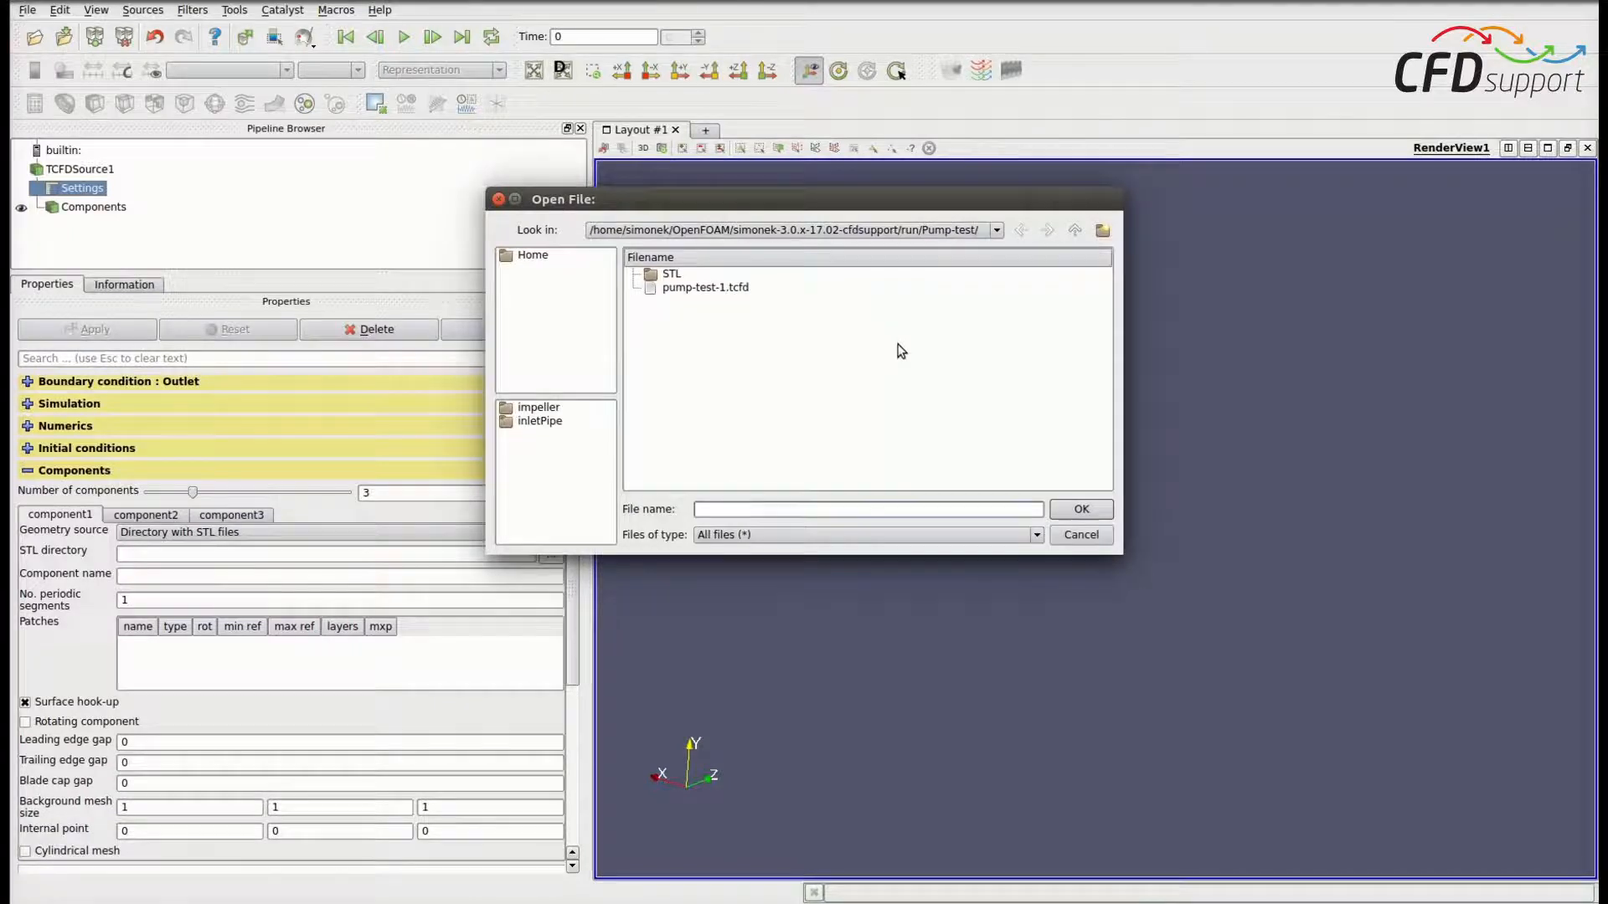
double_click(673, 275)
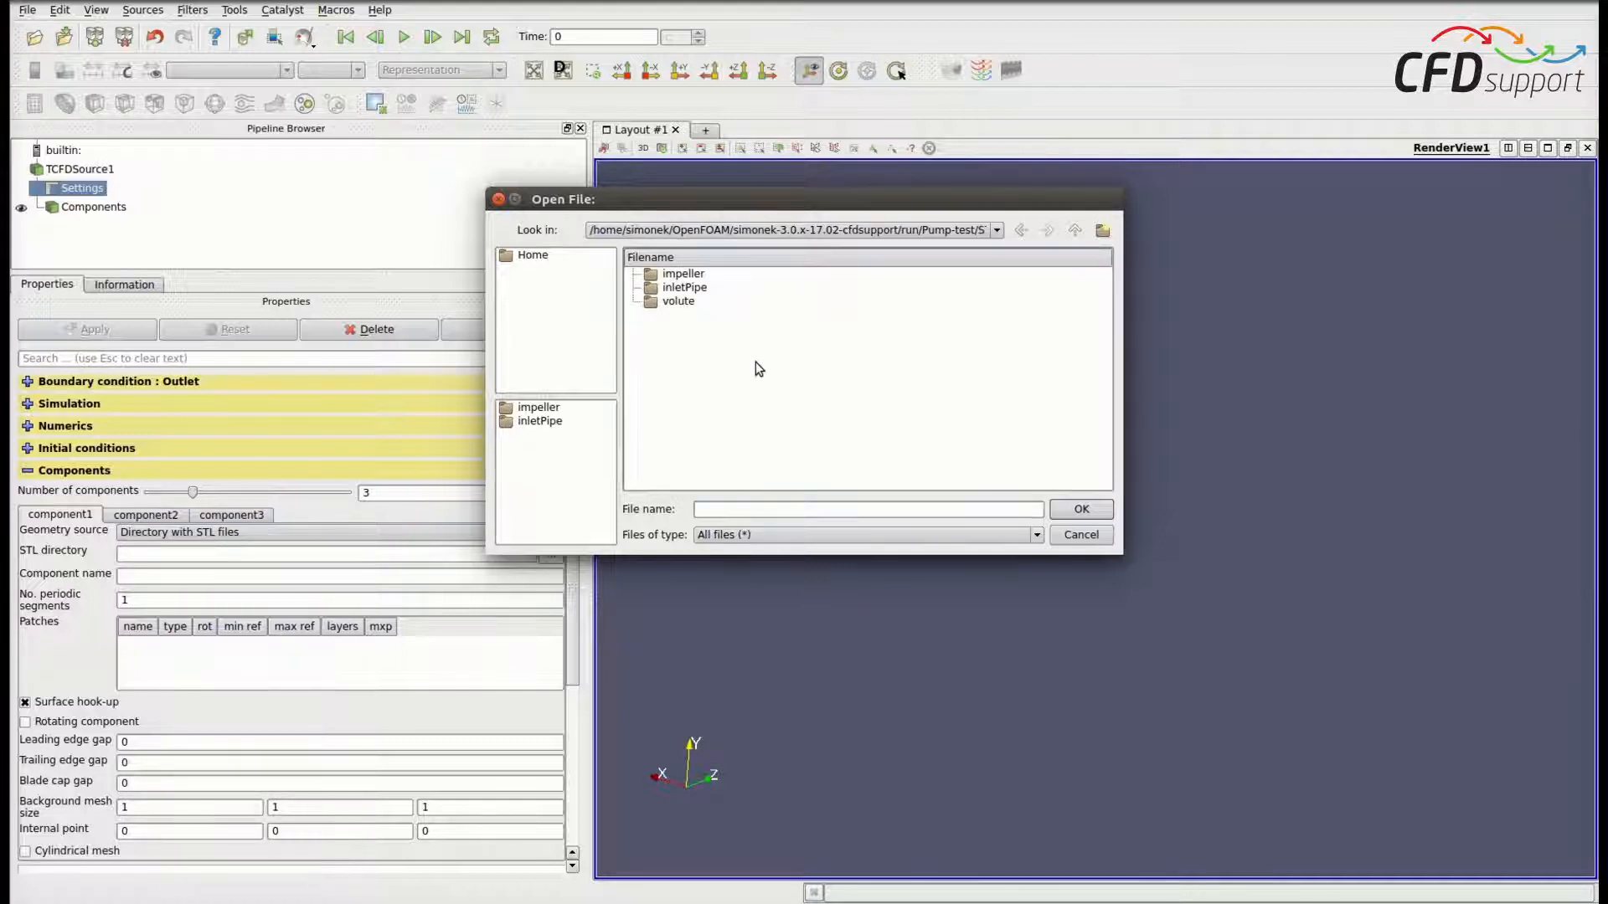
click(684, 290)
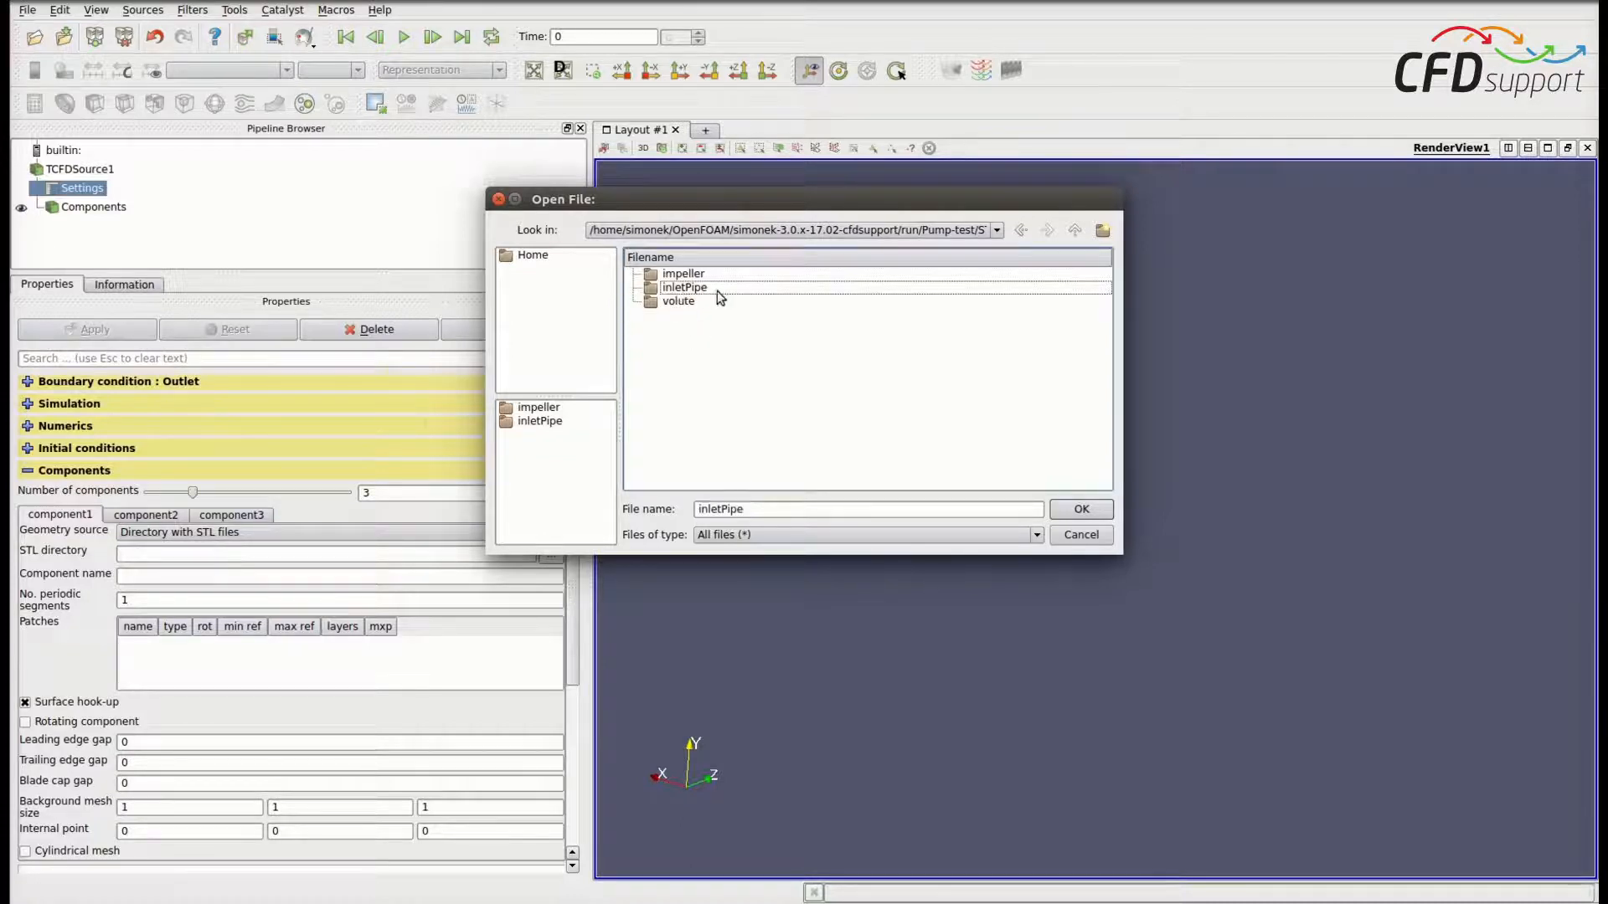
double_click(684, 290)
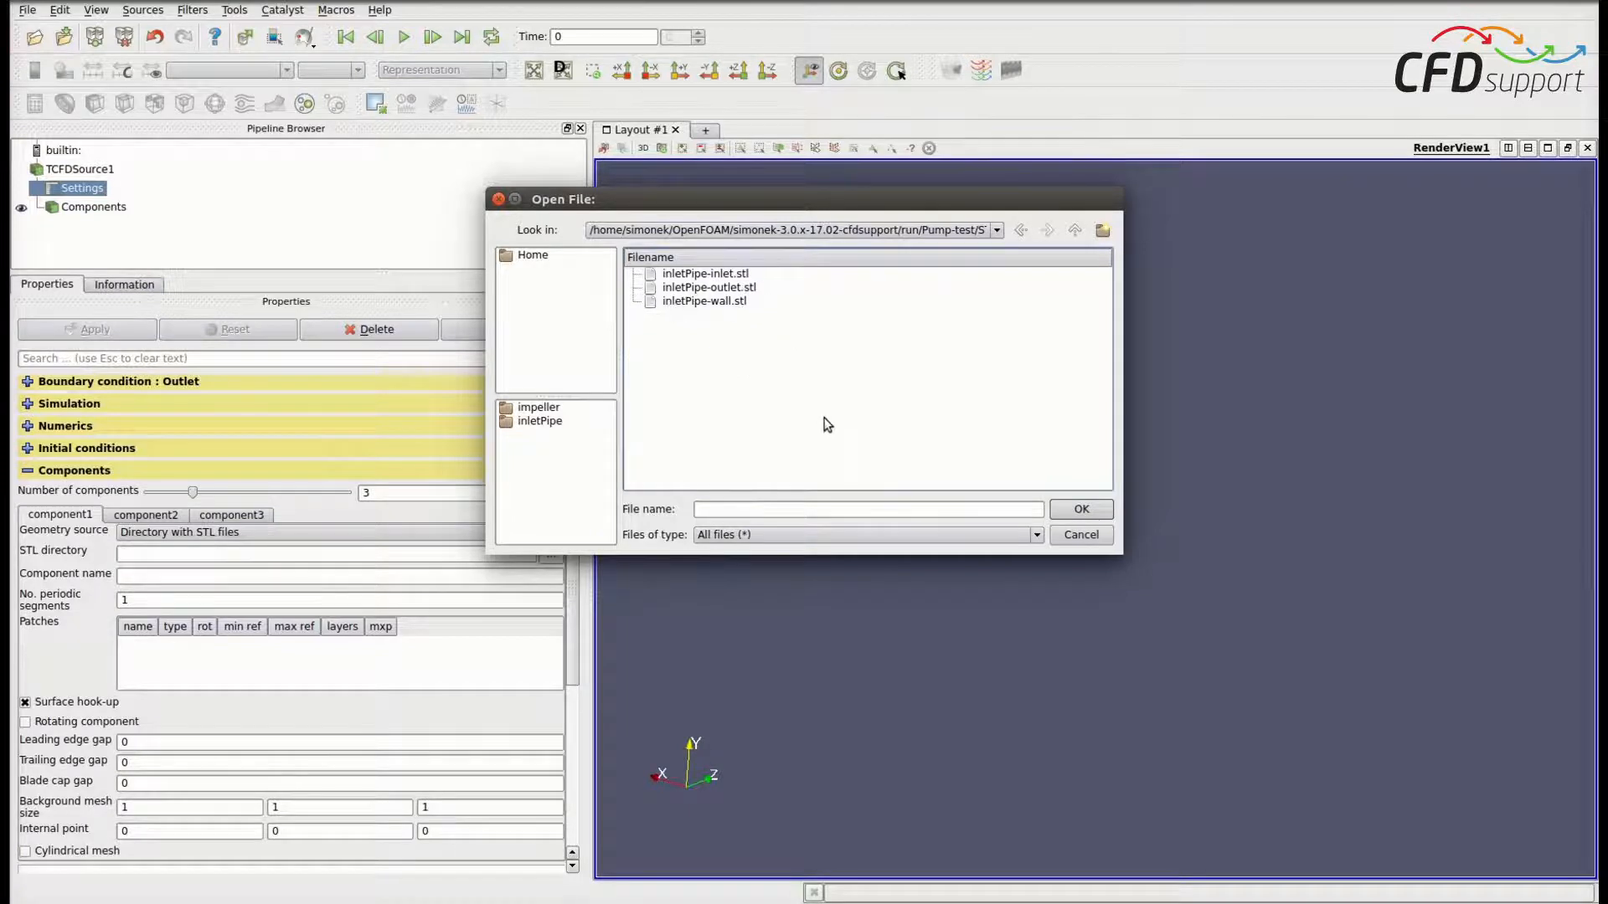
click(1074, 232)
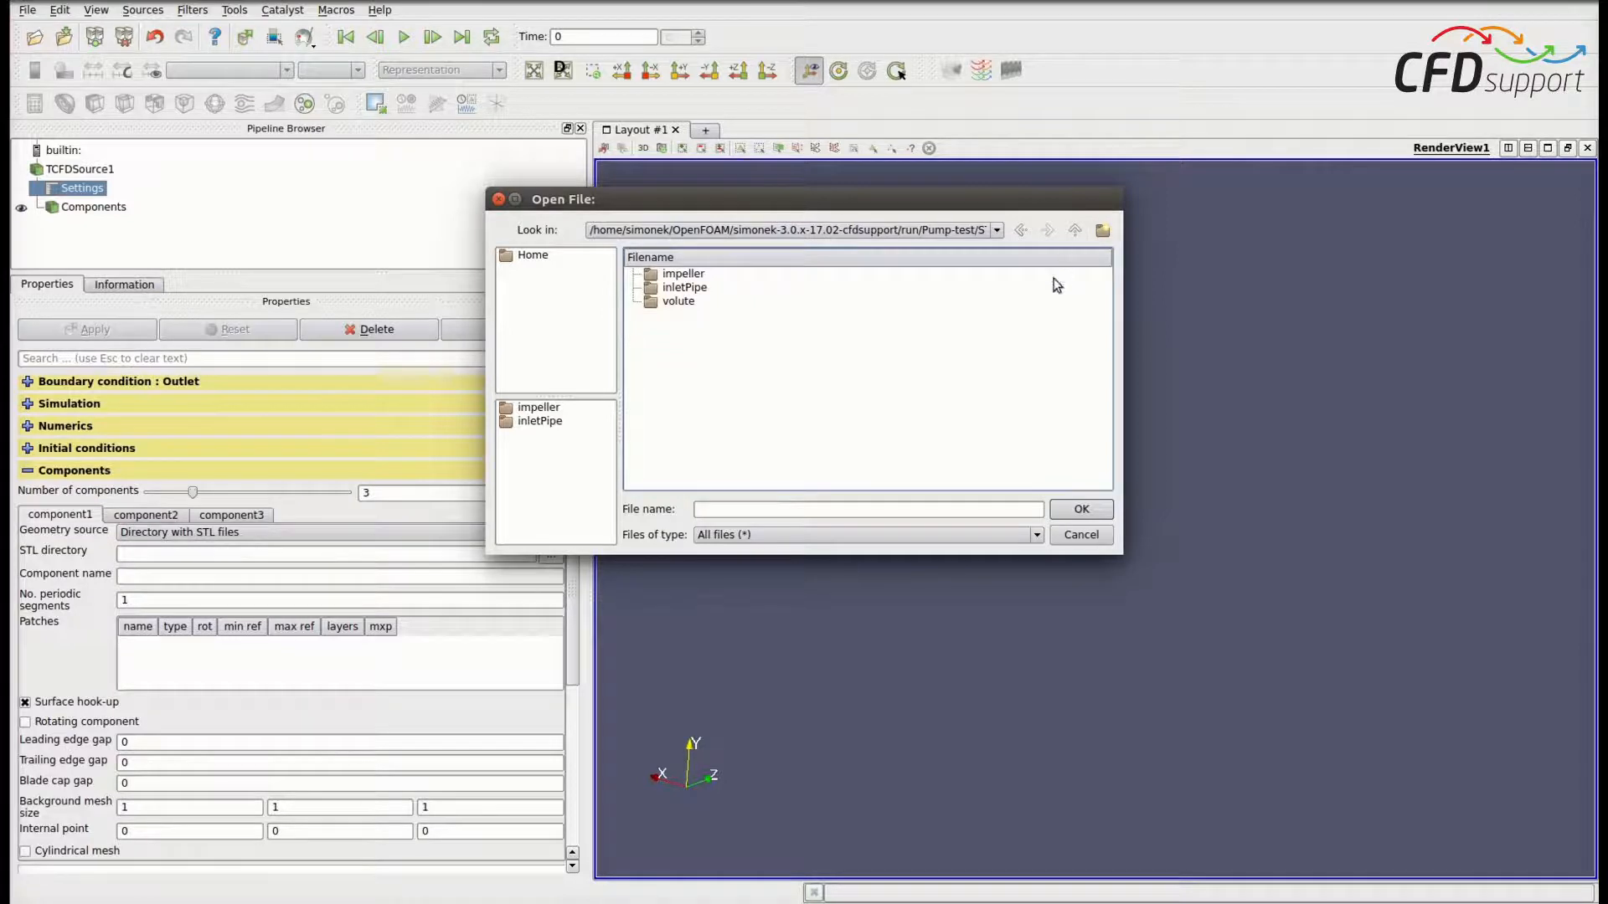
click(660, 290)
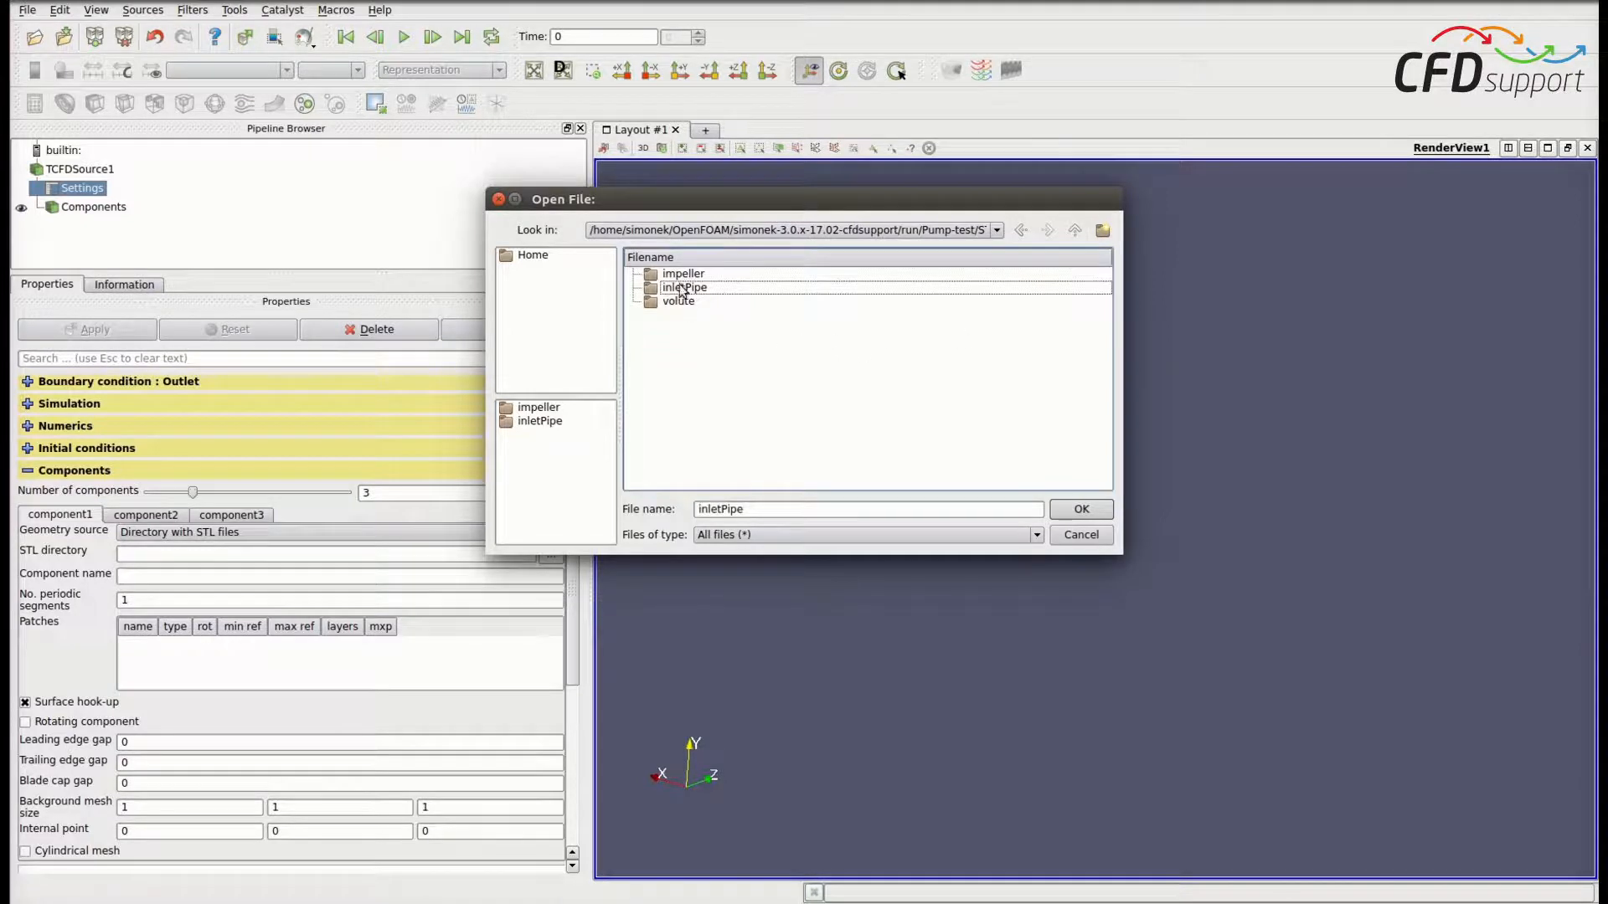
click(1082, 509)
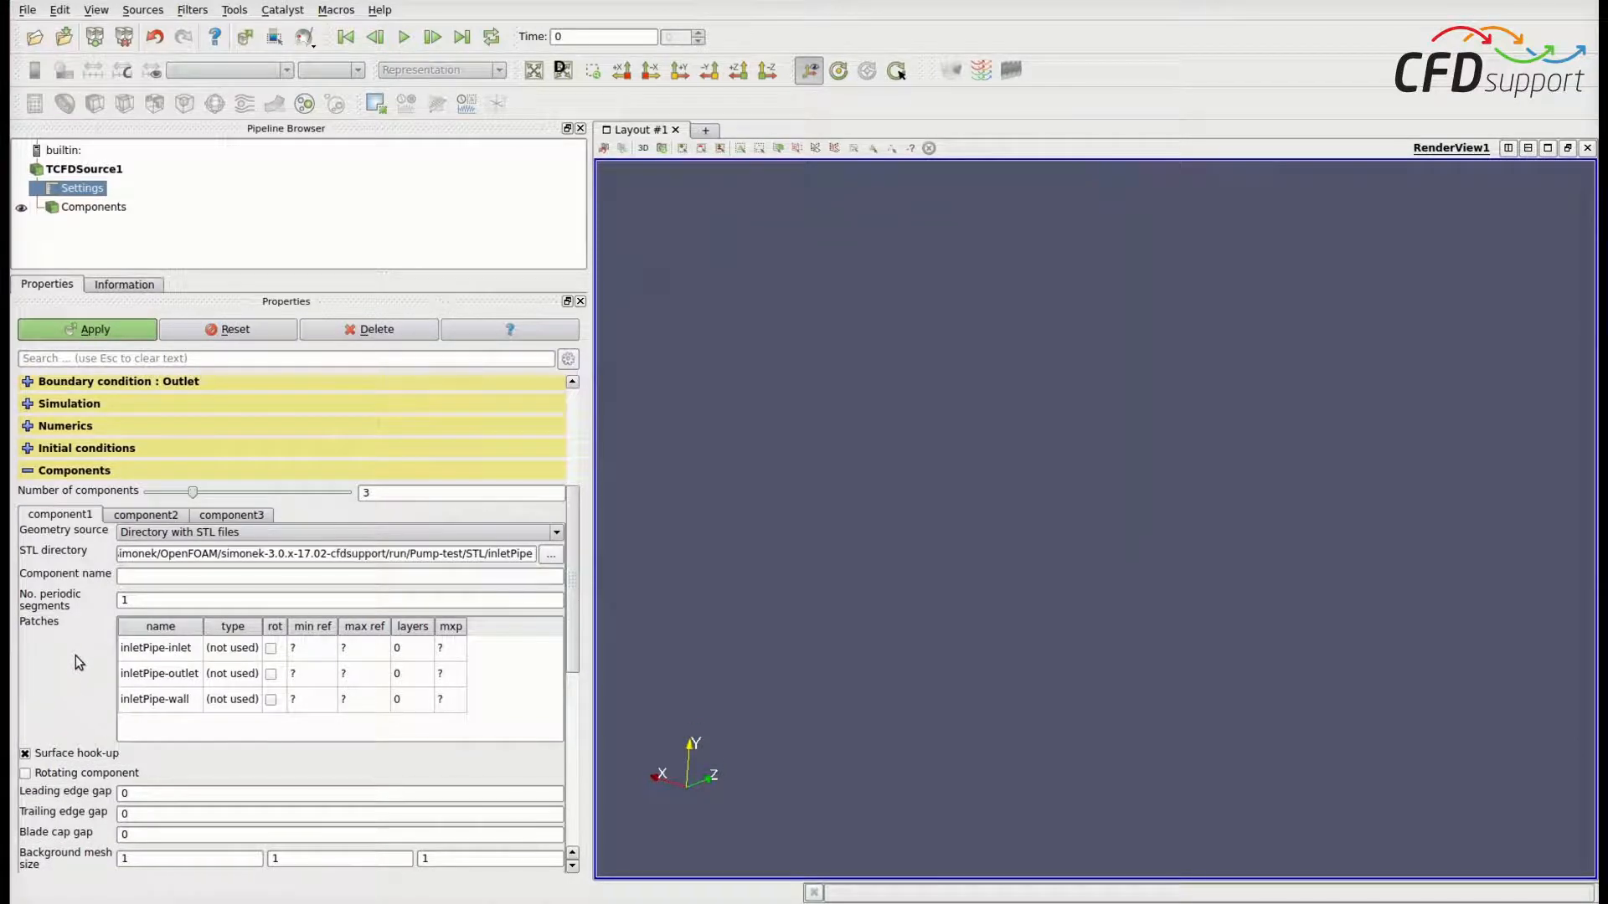
Name component1 inletPipe
click(138, 576)
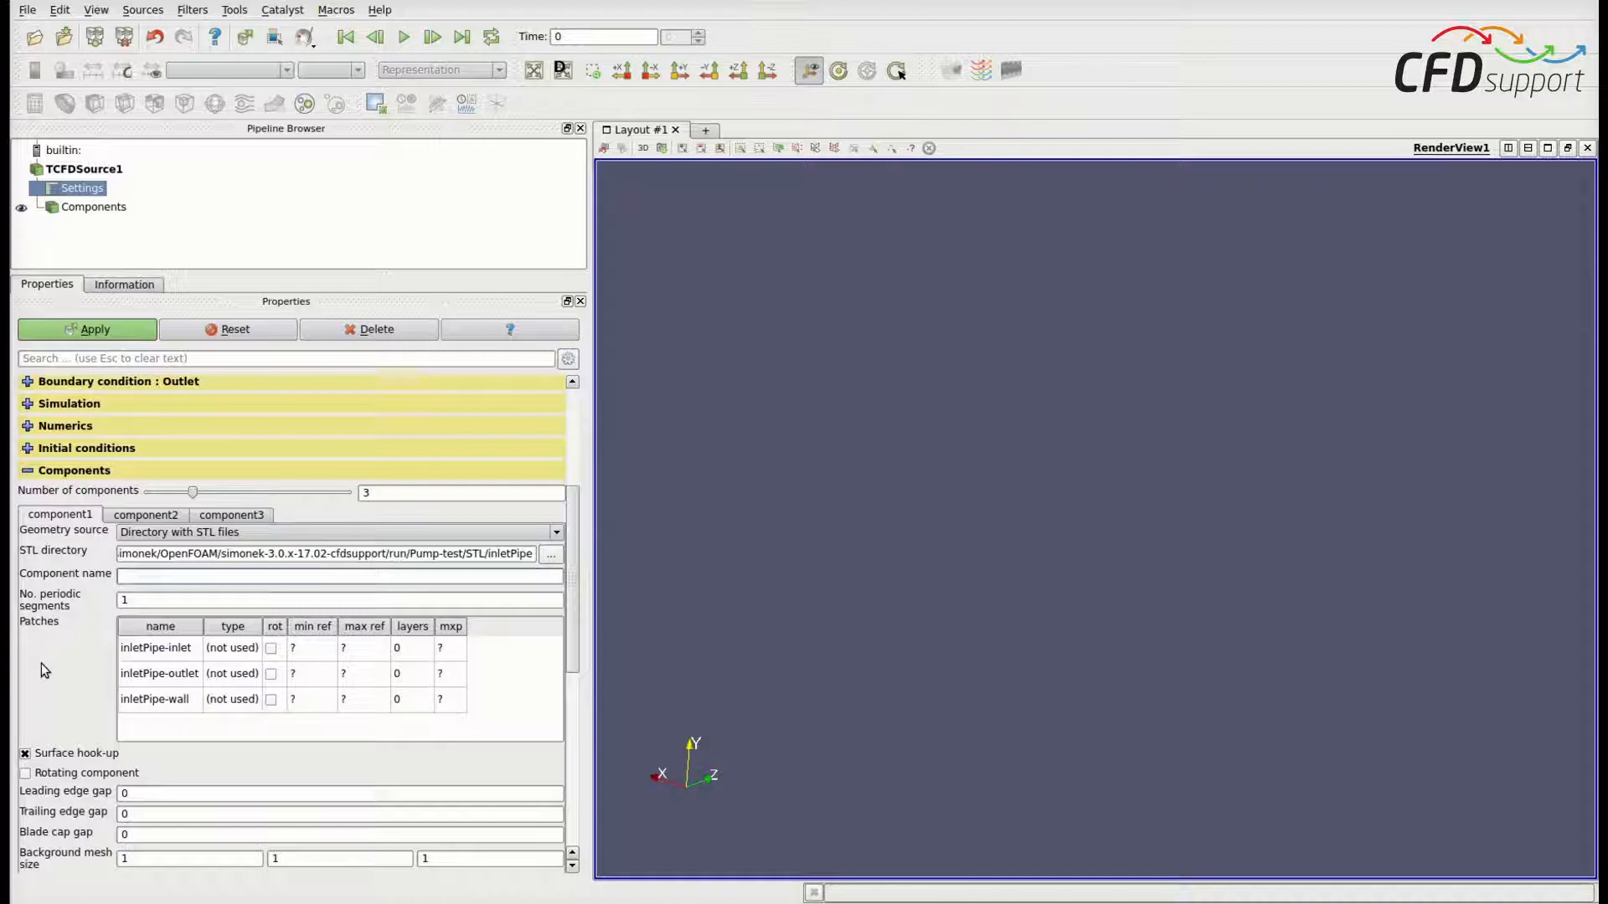
text(inl)
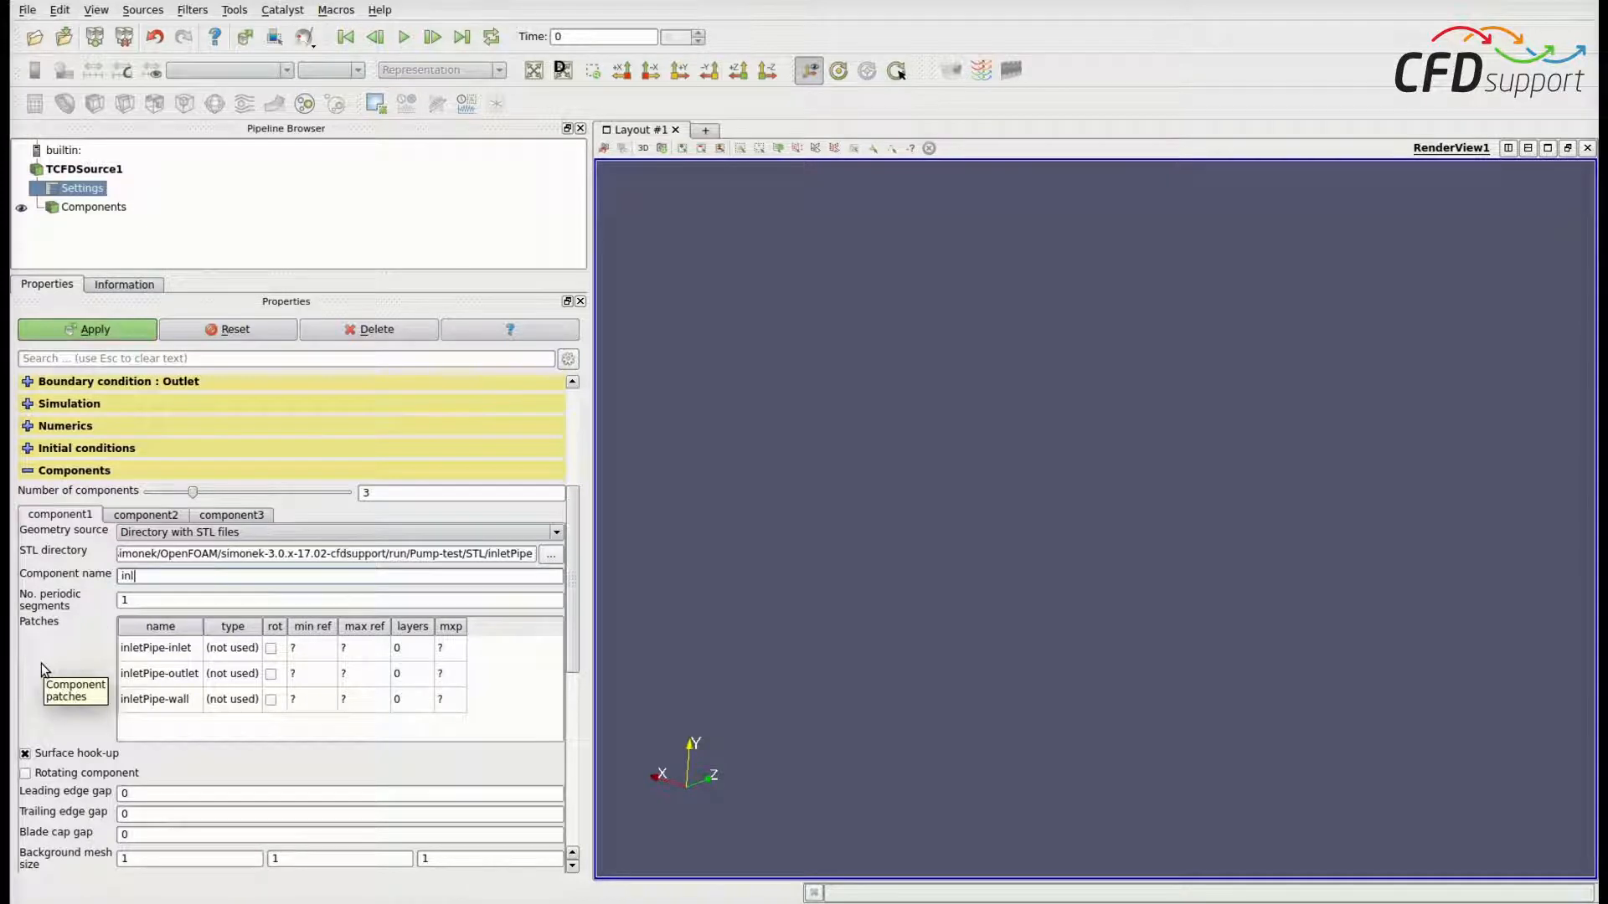
text(etPipe)
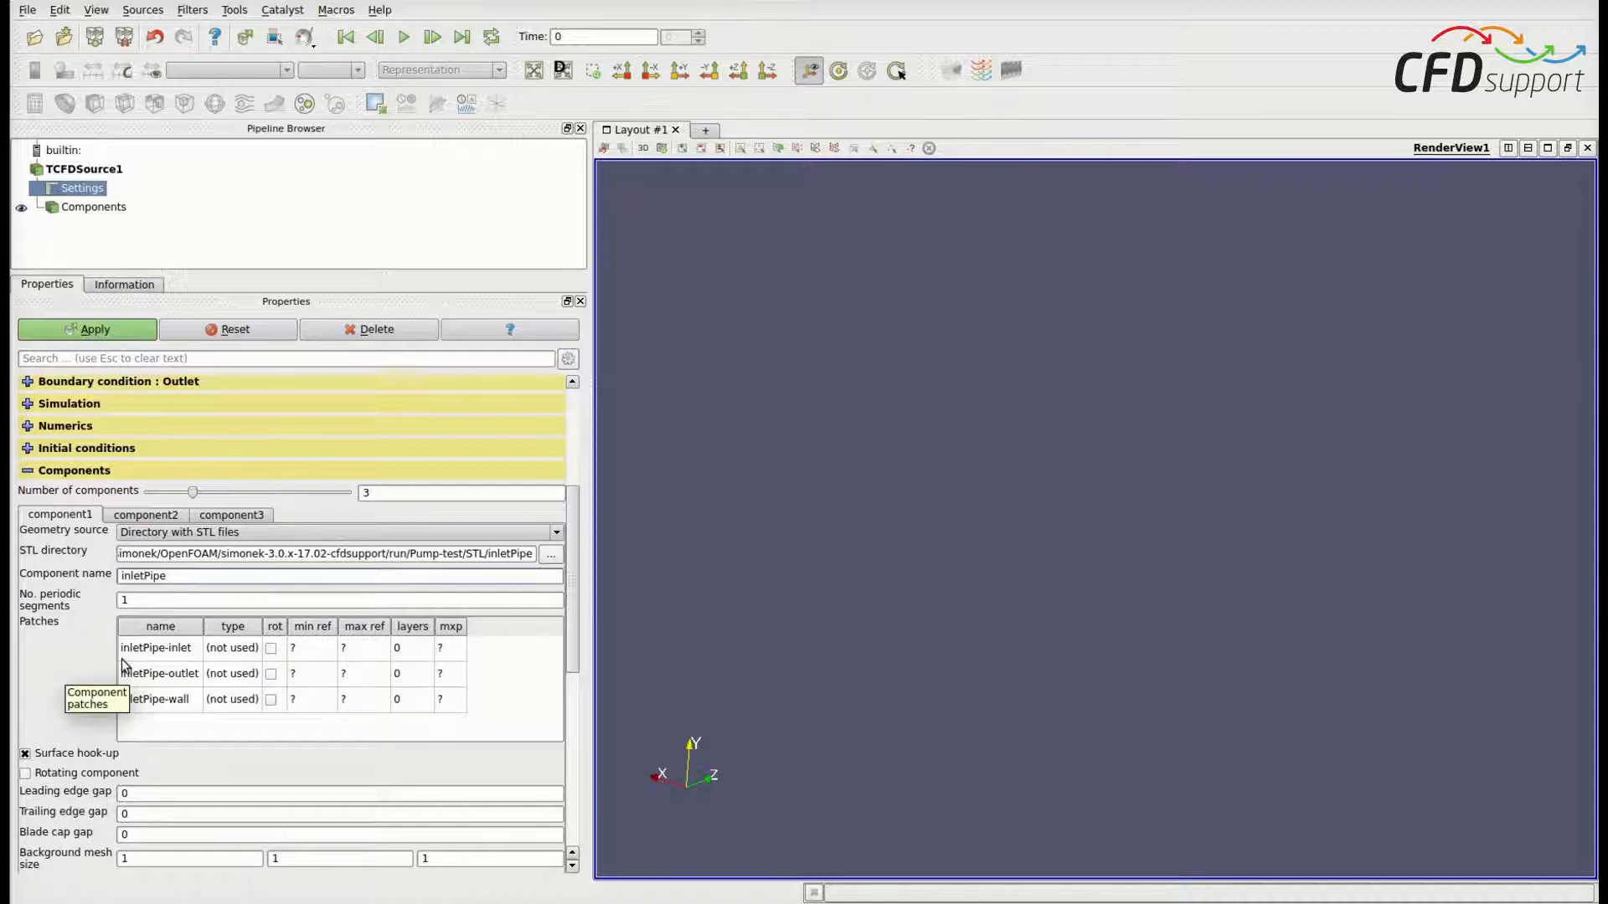
Set the inletPipe-inlet patch type to inlet
double_click(247, 651)
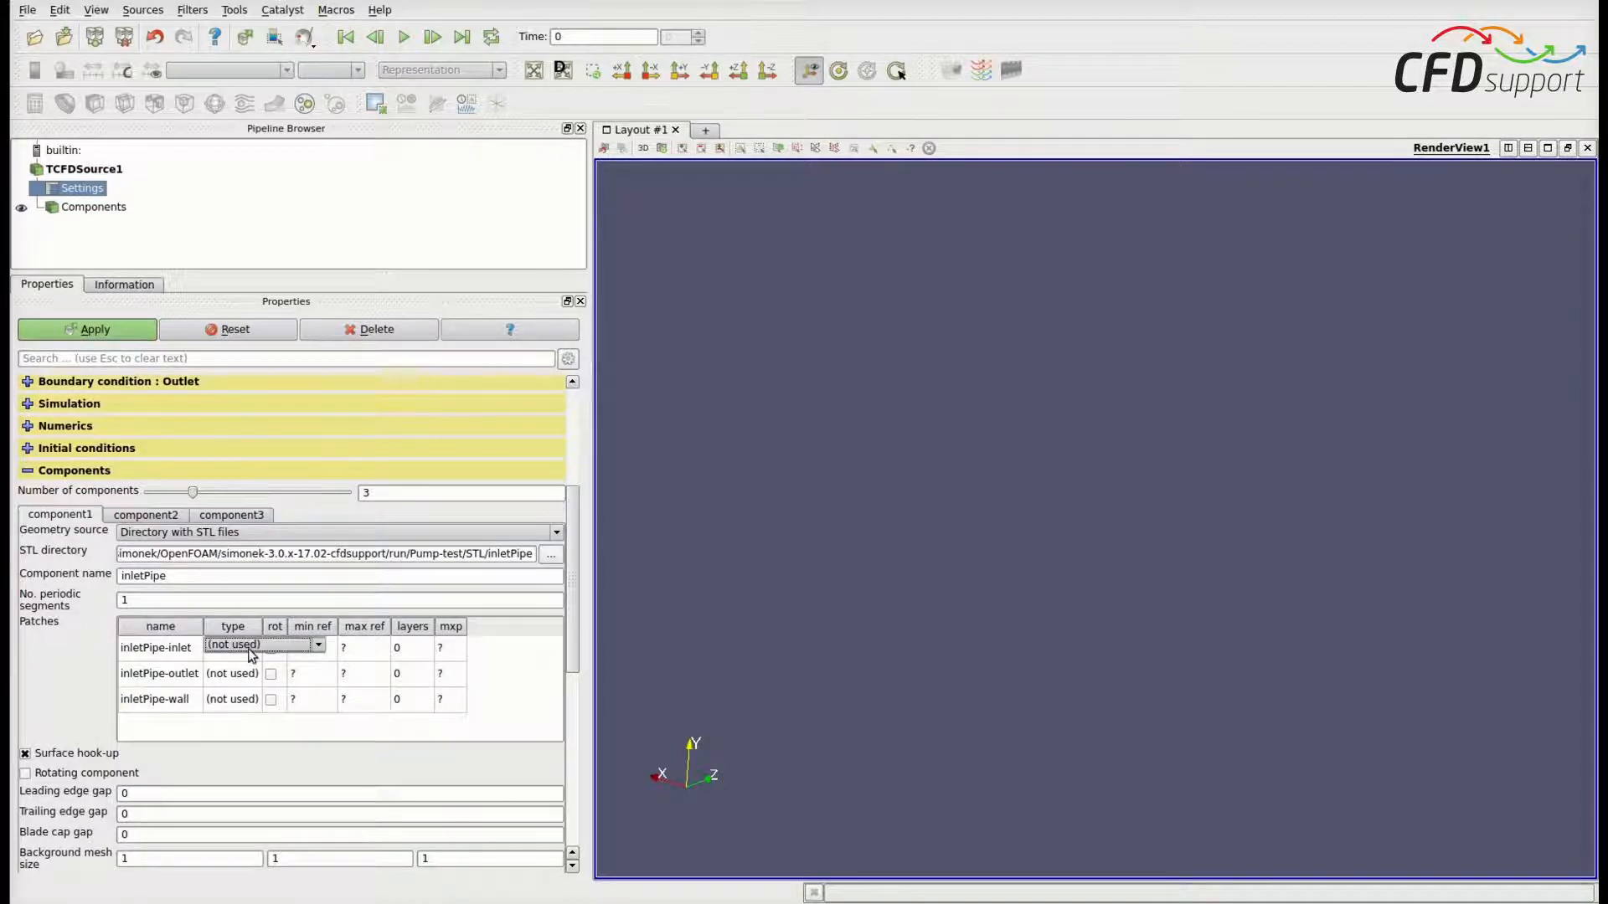
click(317, 646)
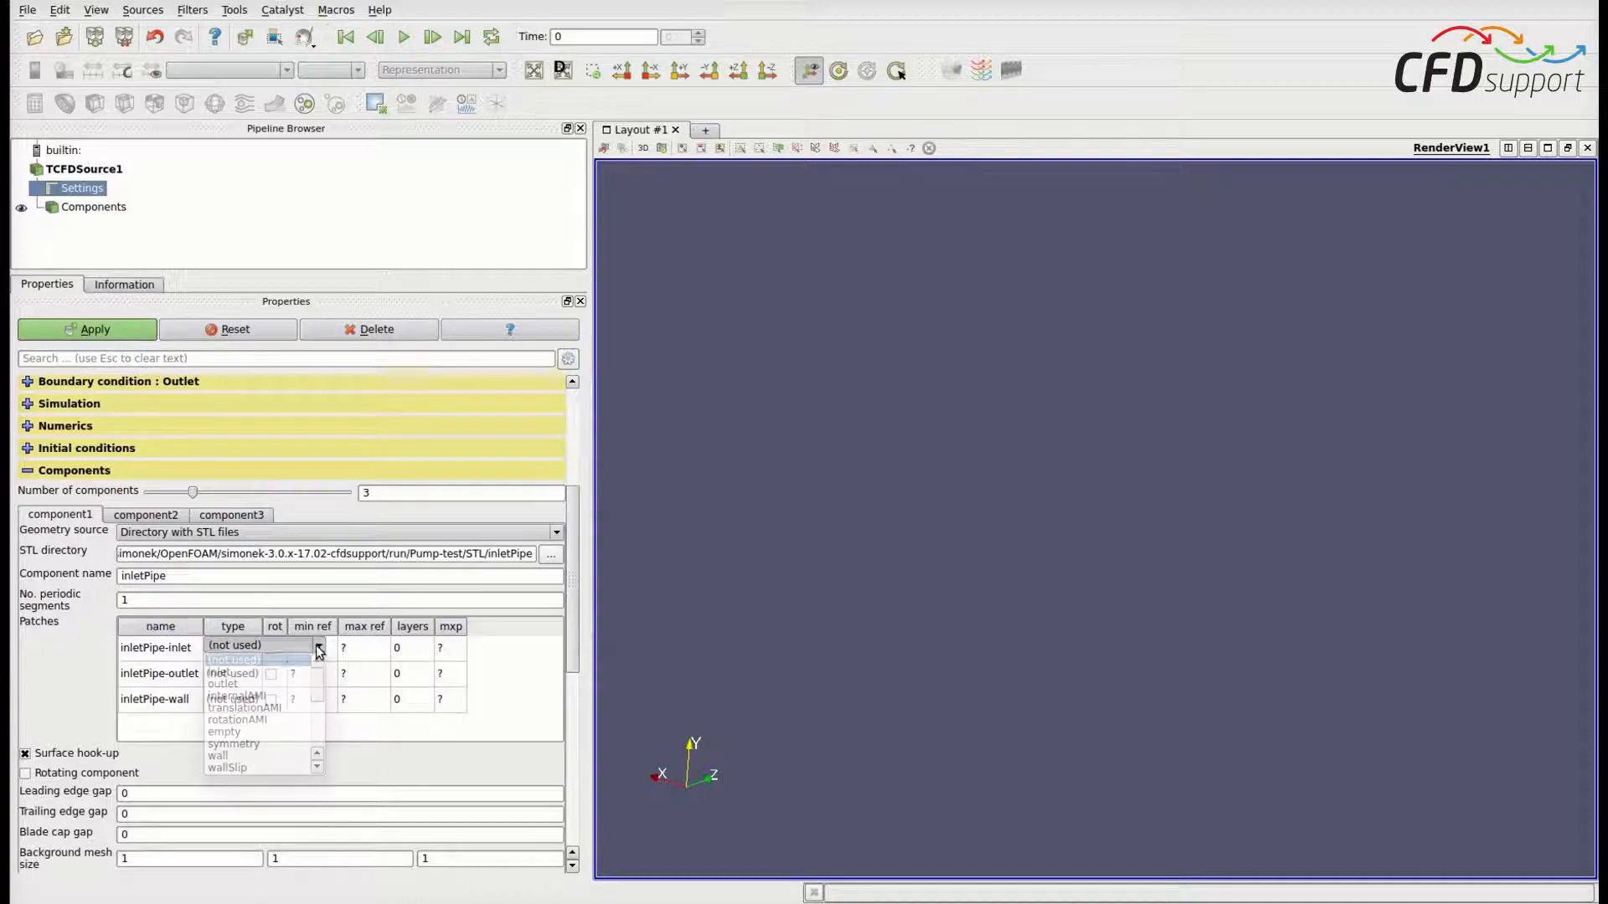
click(262, 674)
click(246, 677)
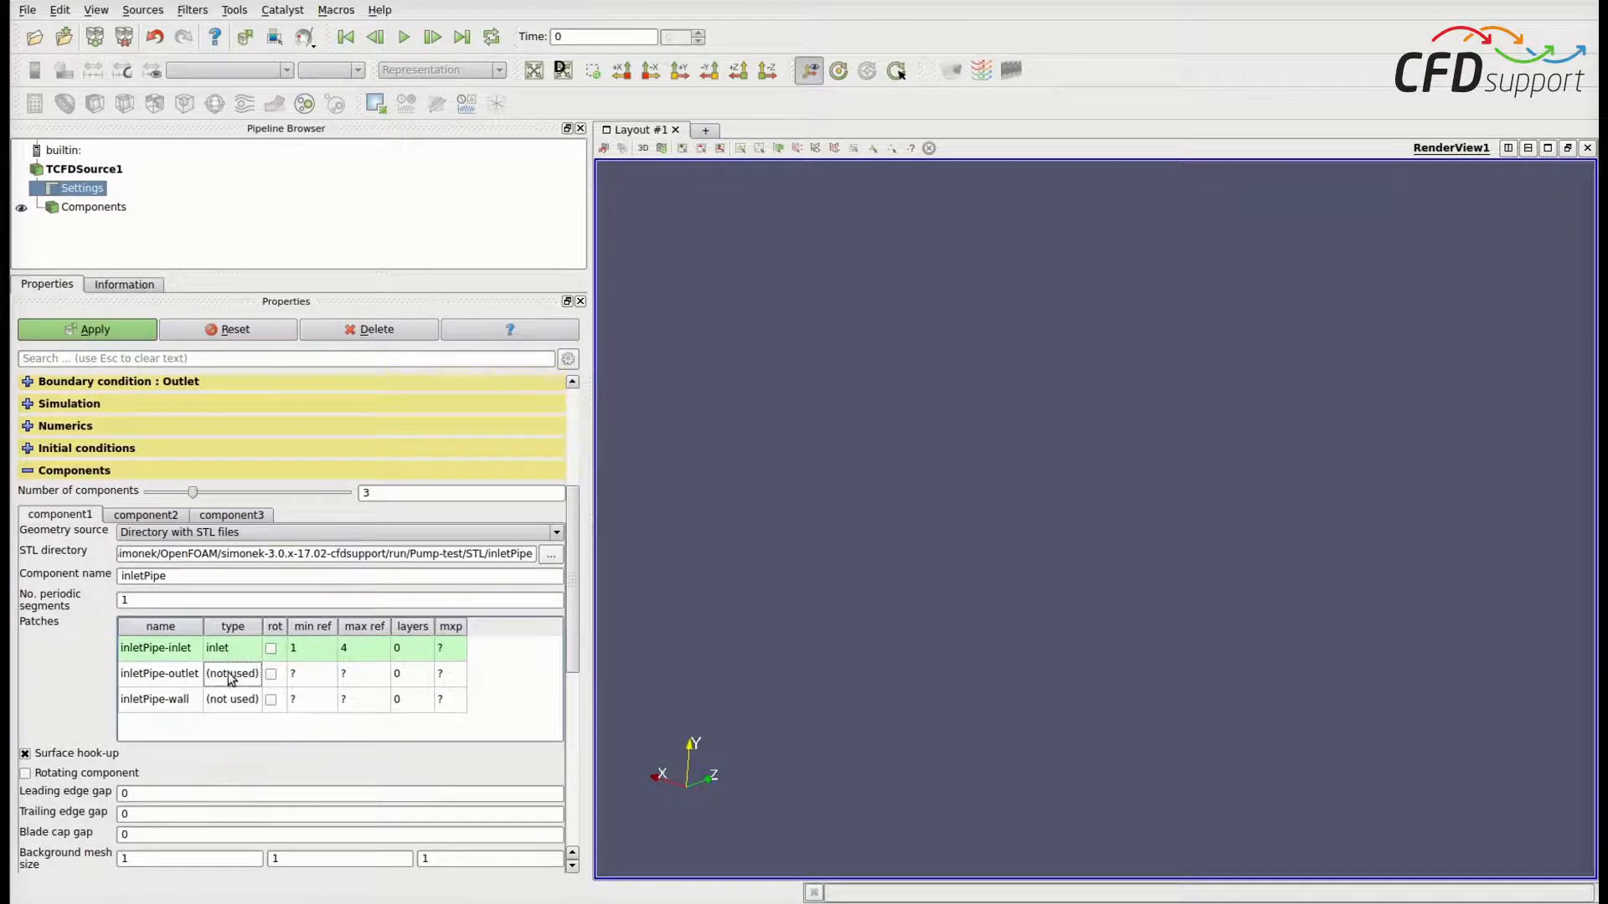
Set the inletPipe-outlet patch type to outletInterface
double_click(237, 674)
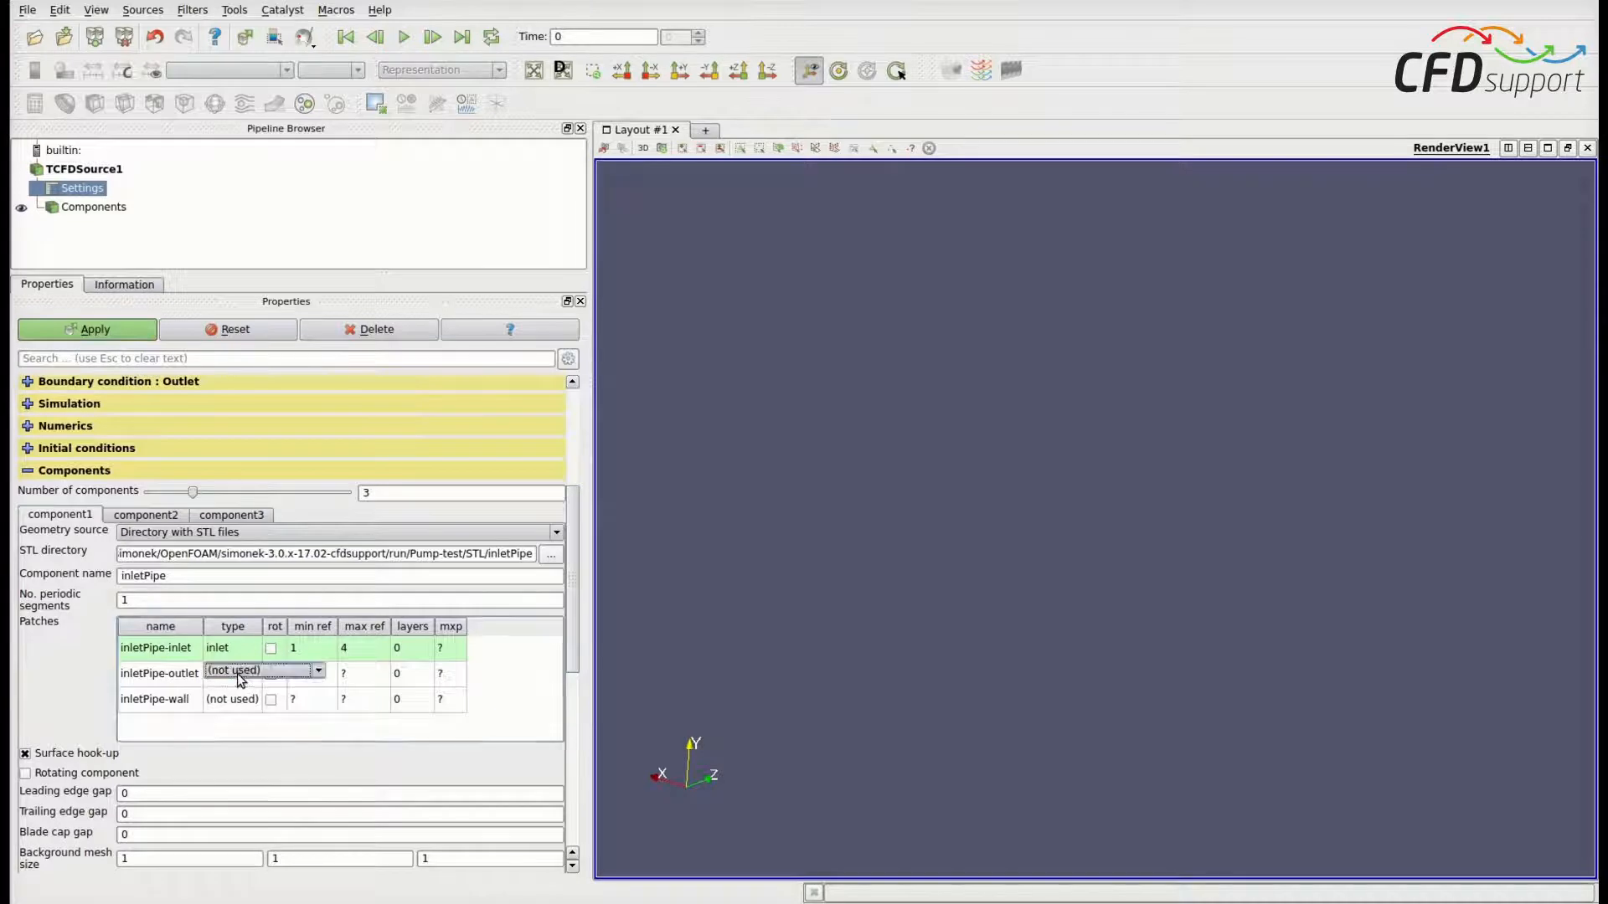
click(319, 673)
scroll(255, 754, down, 3)
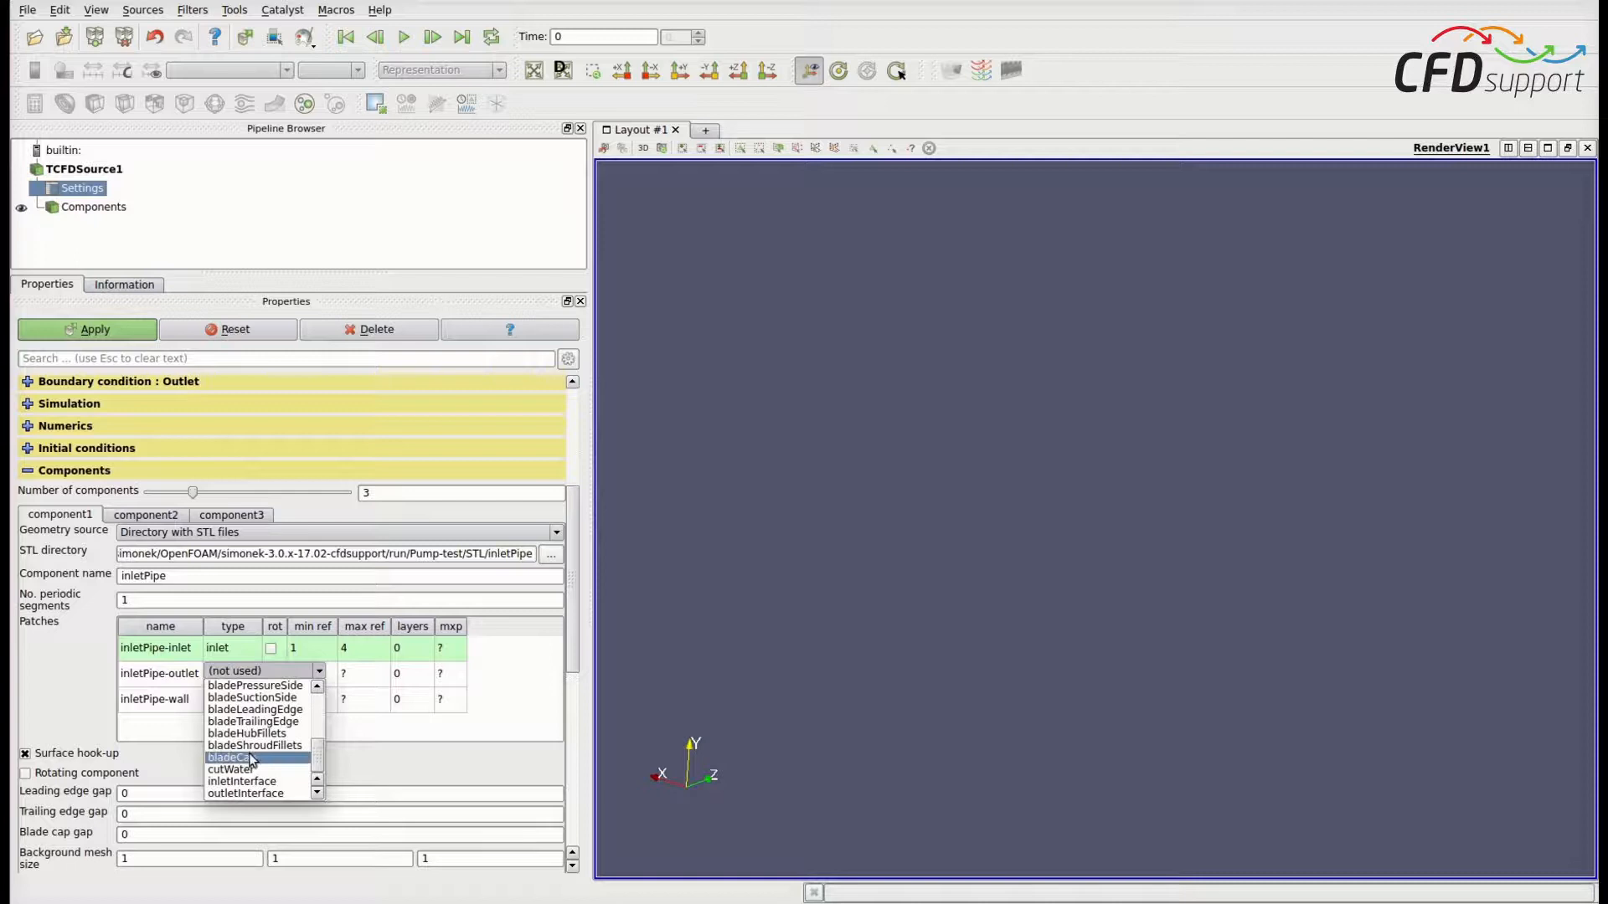
click(254, 793)
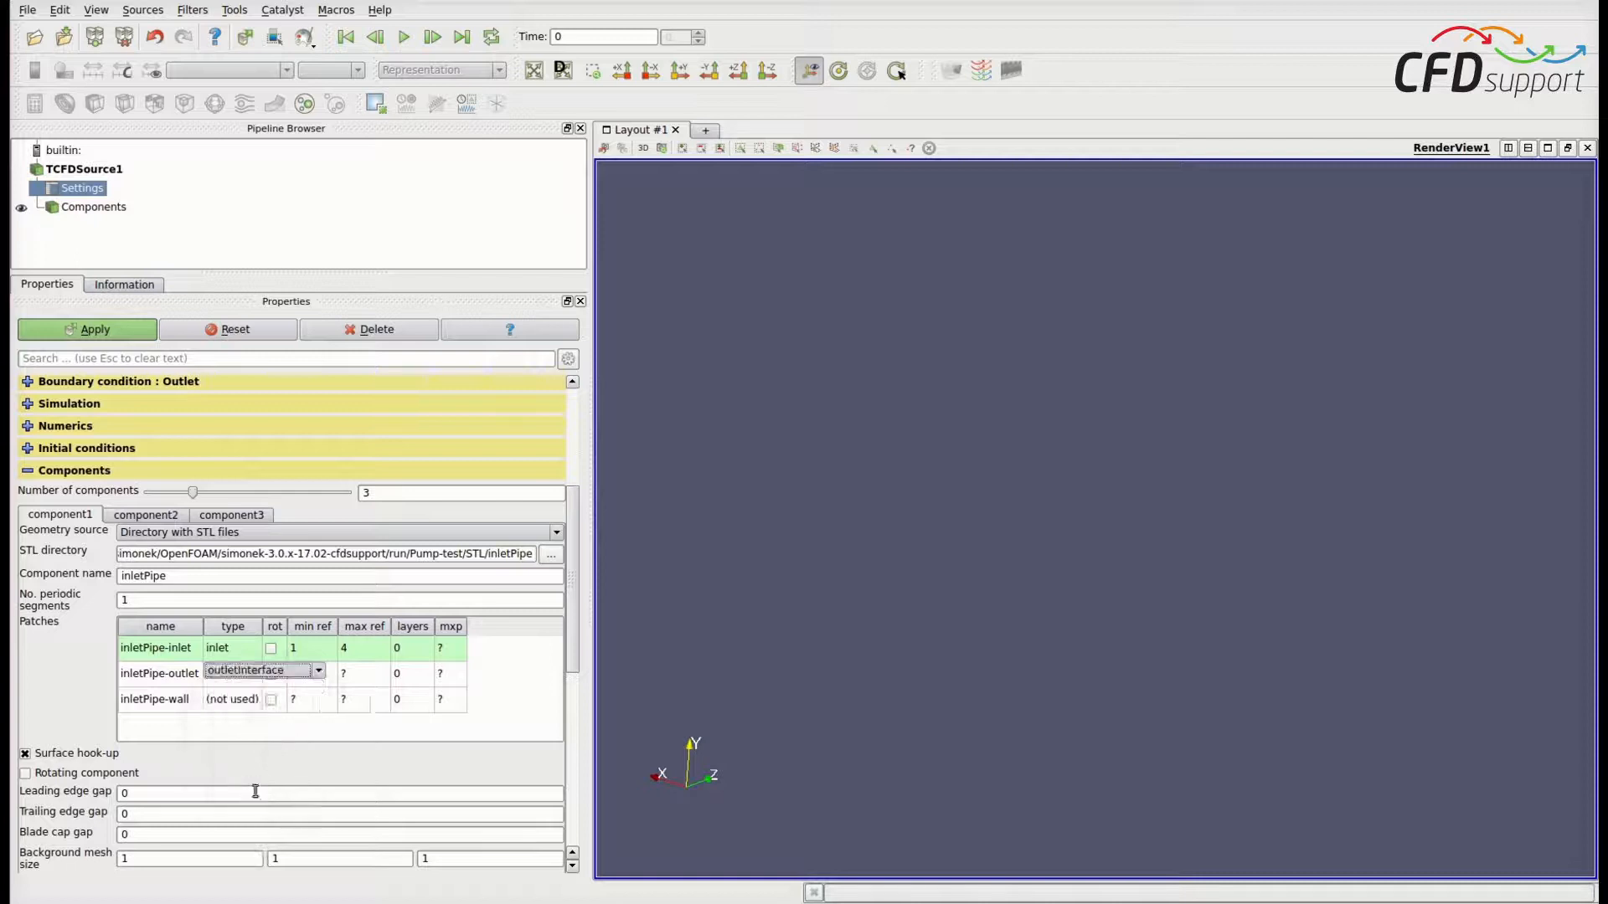
click(224, 728)
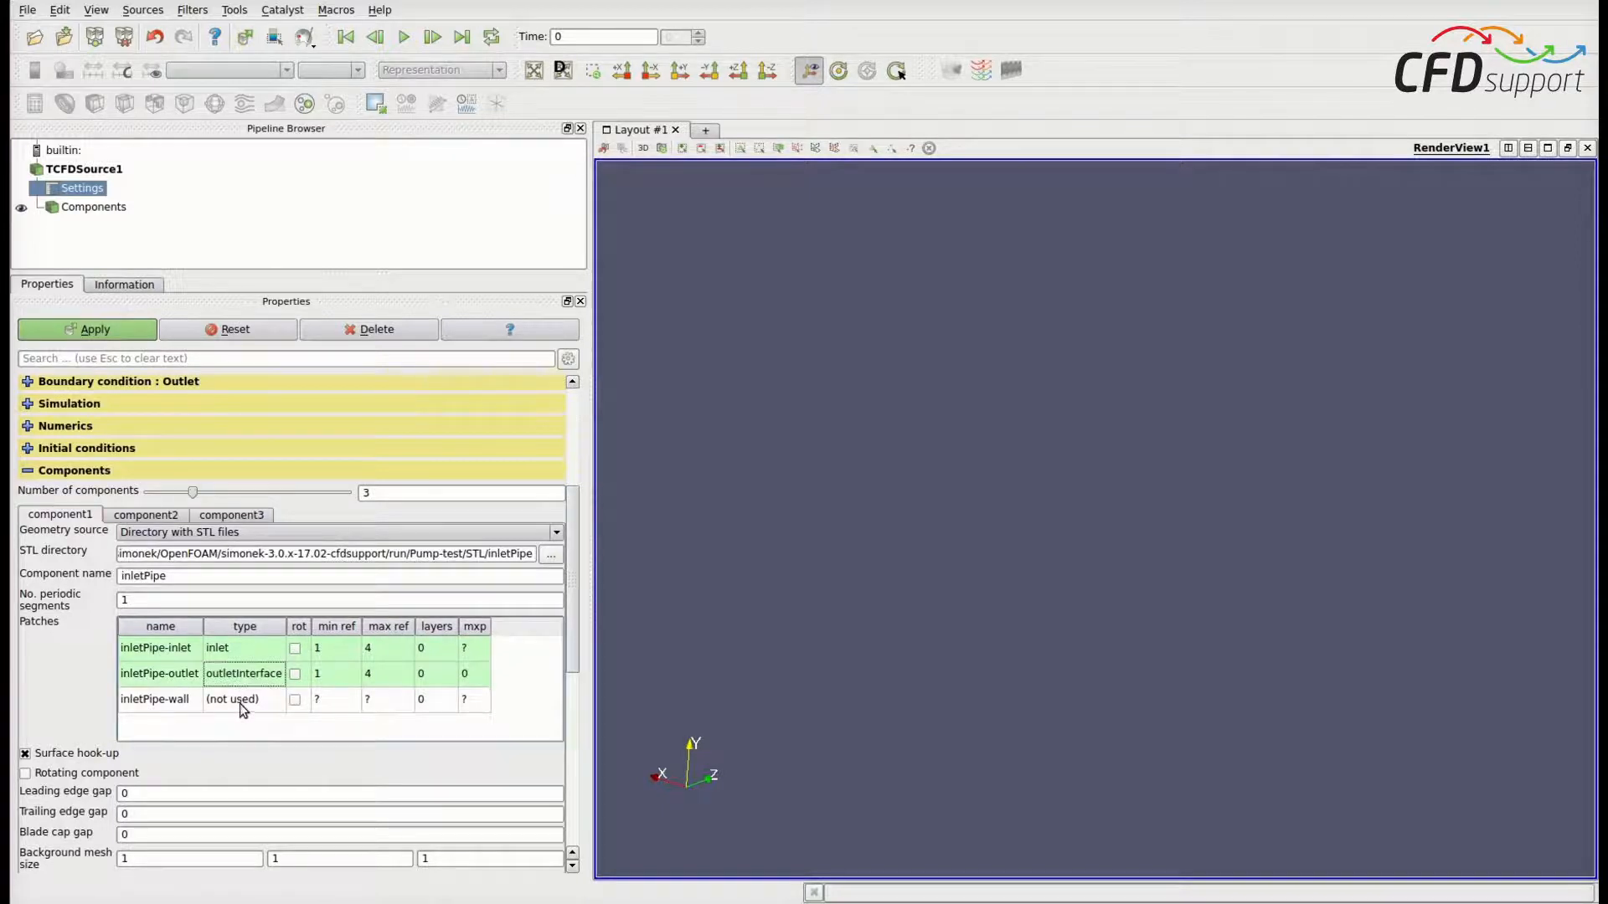
Set the inletPipe-wall patch type to wall
double_click(239, 703)
click(239, 704)
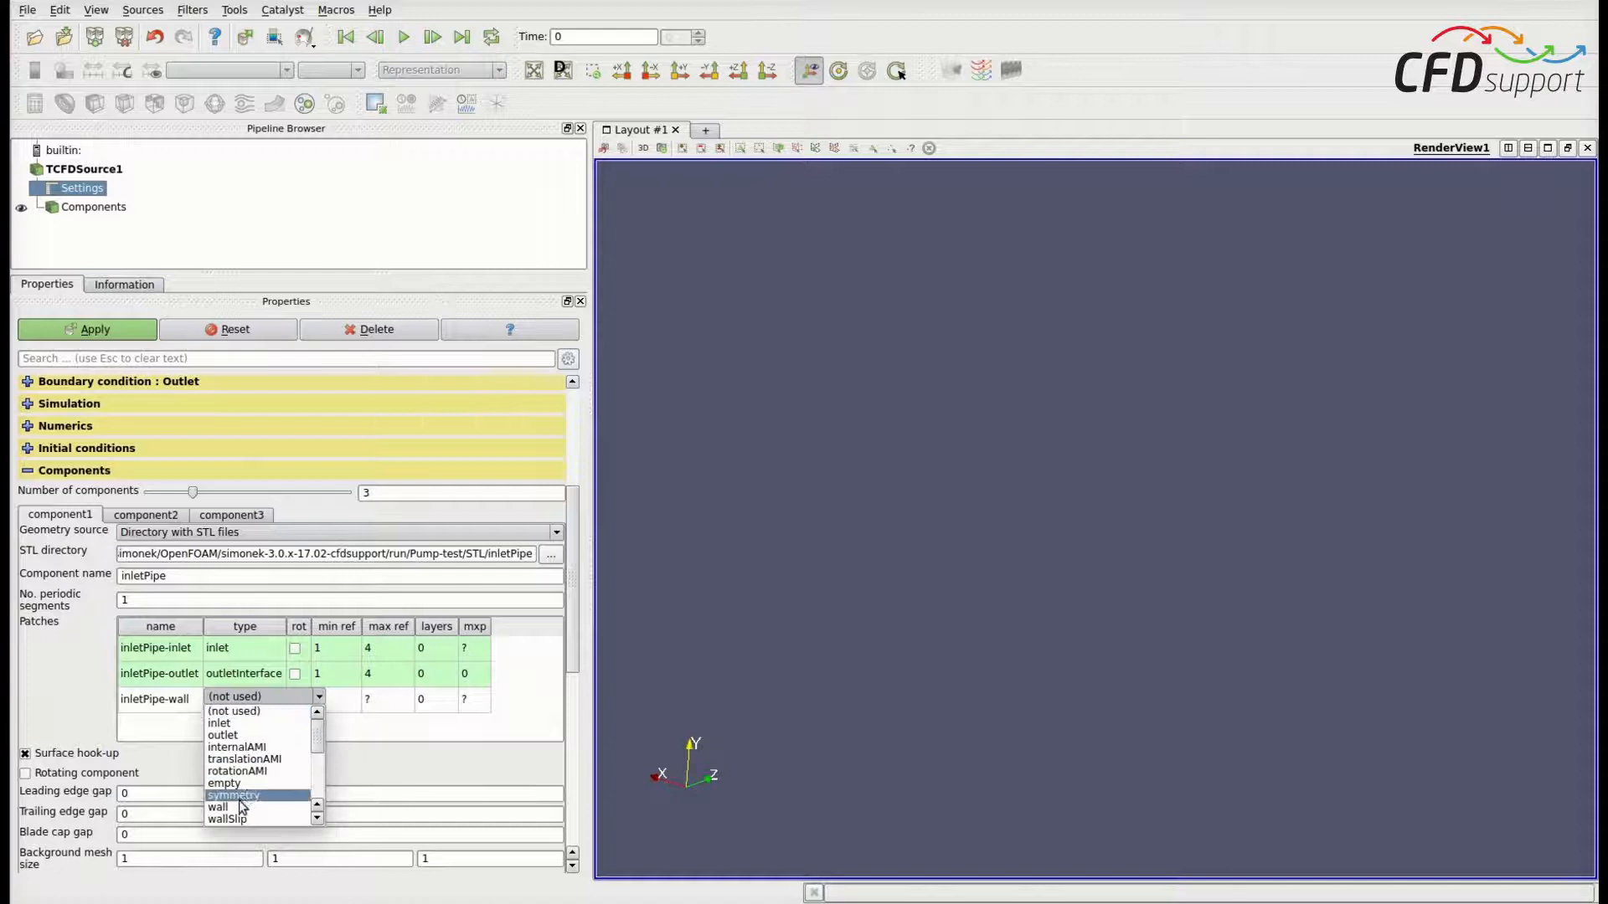
click(239, 807)
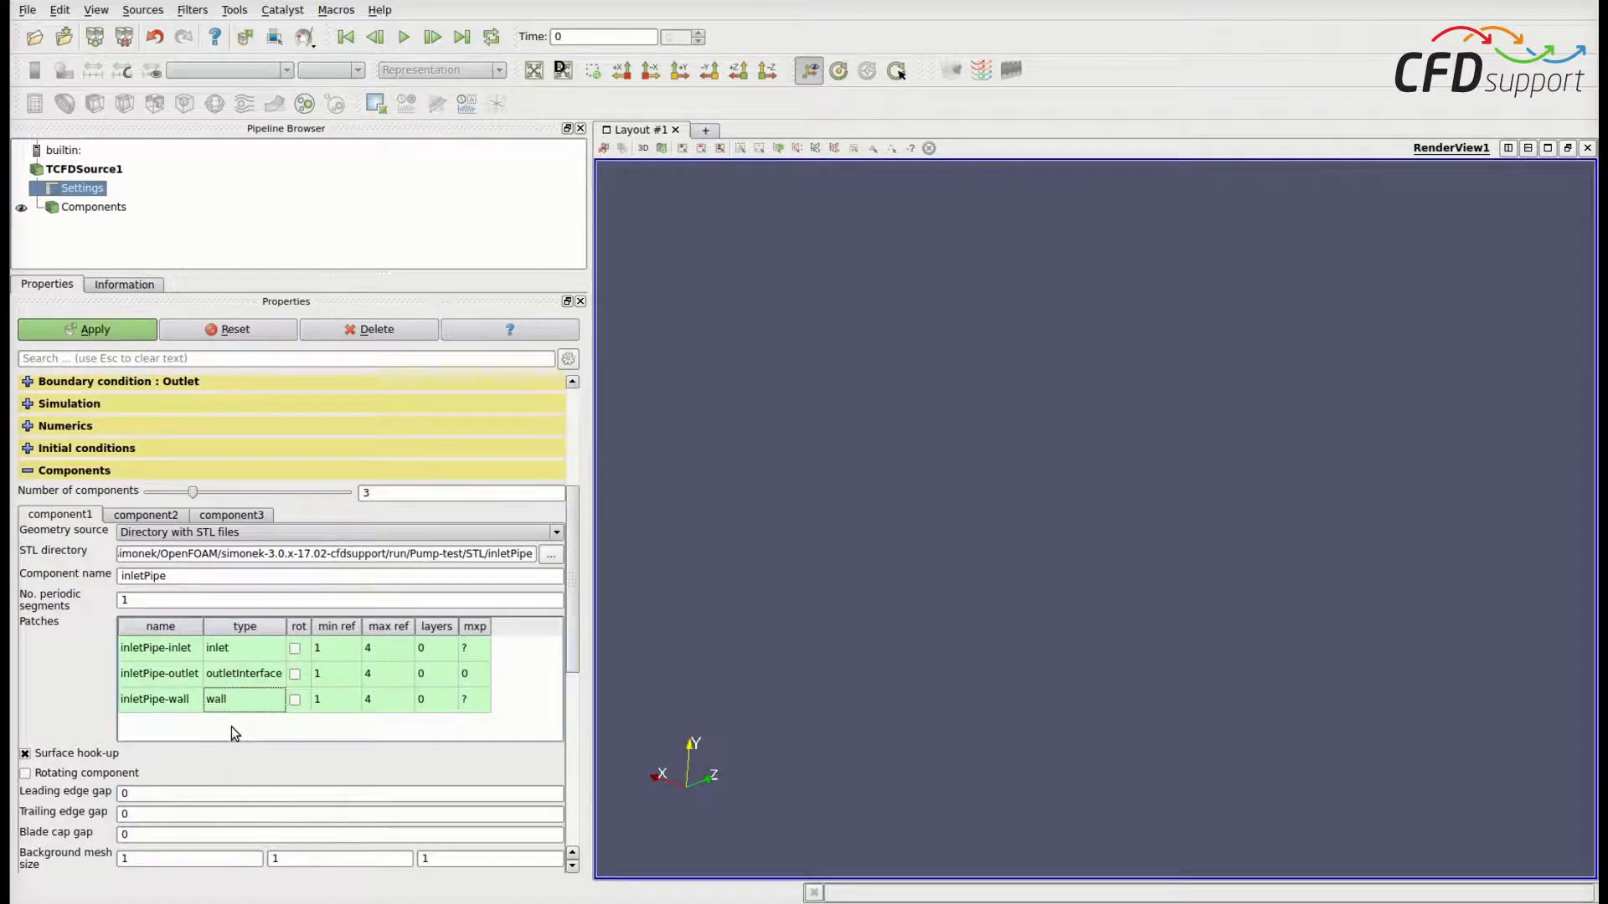
Connect the inletPipe-outlet interface to component Co2 and apply the settings to load the pipe geometry
click(245, 678)
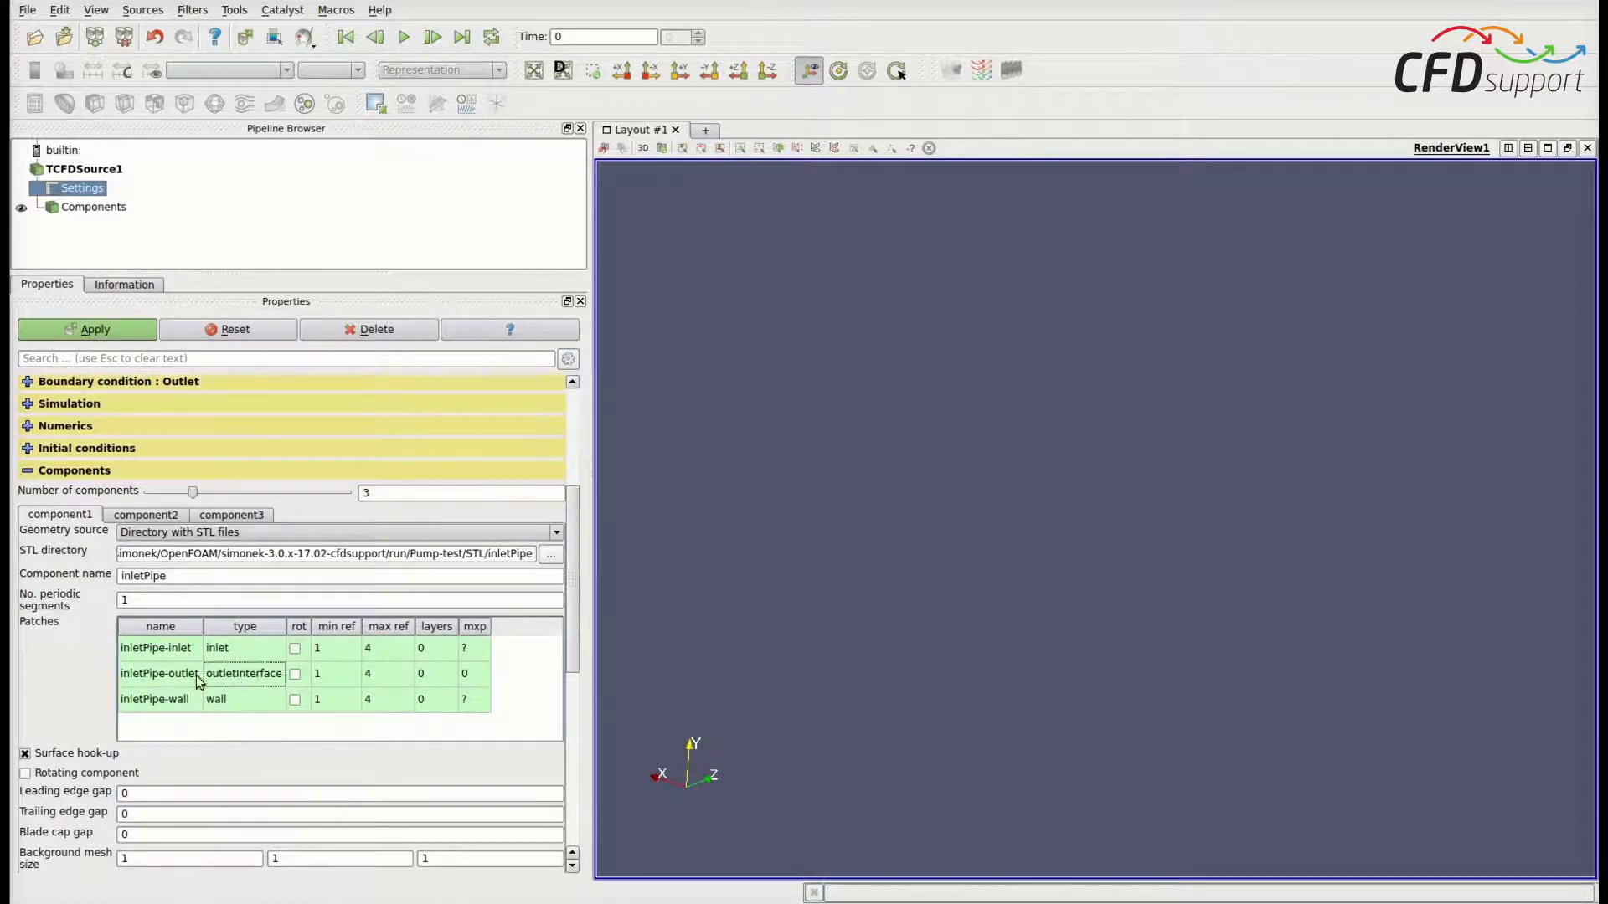
right_click(241, 675)
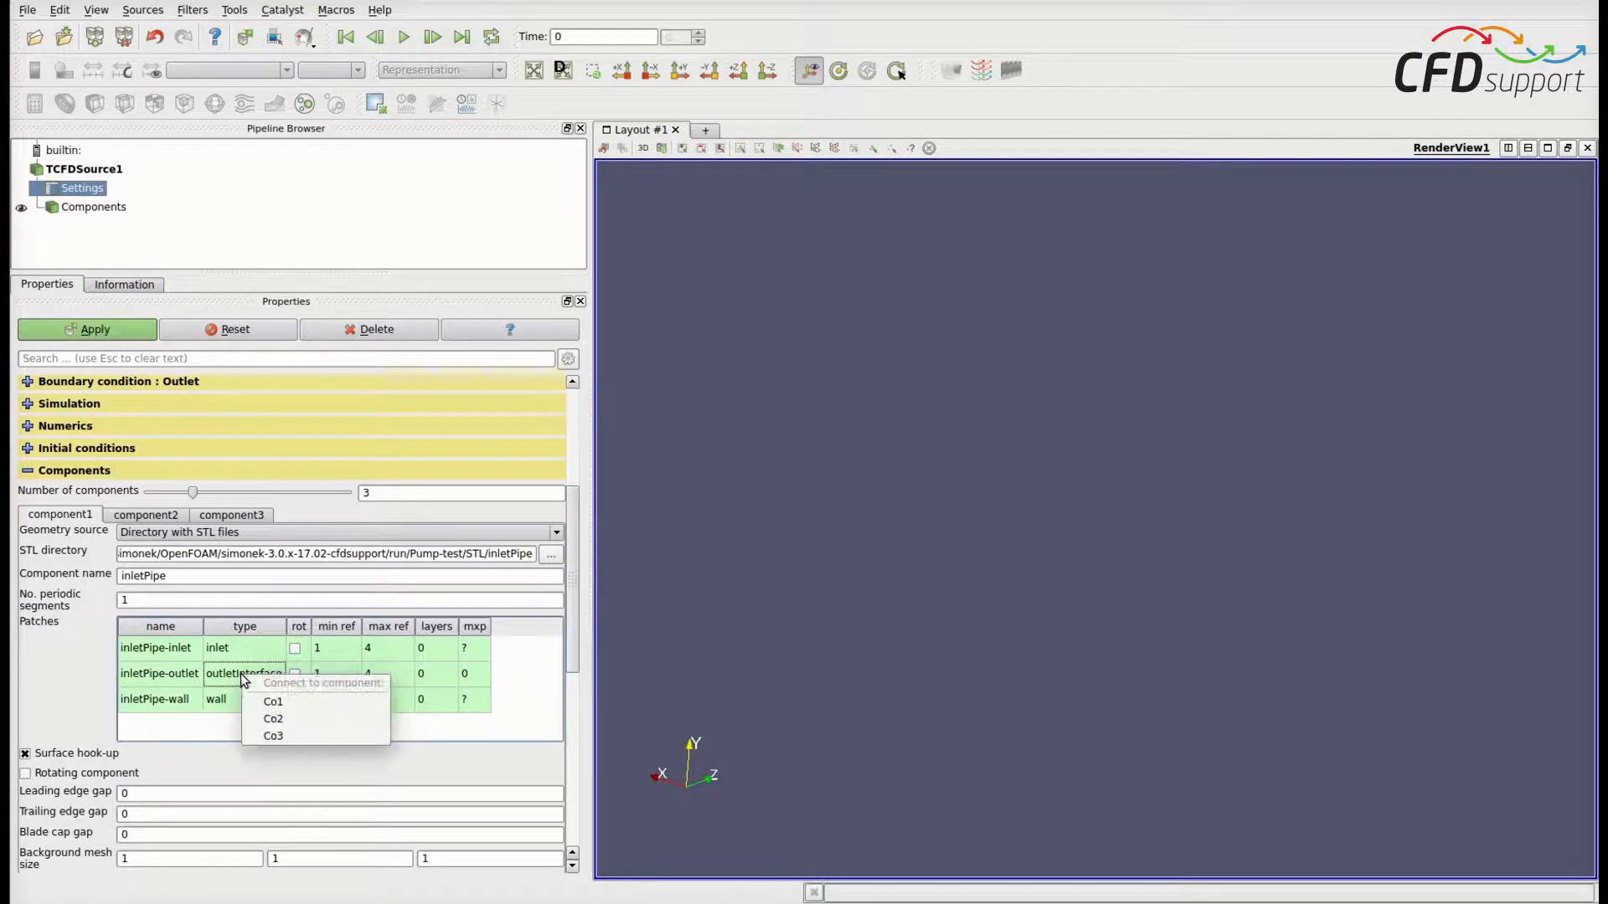
click(266, 719)
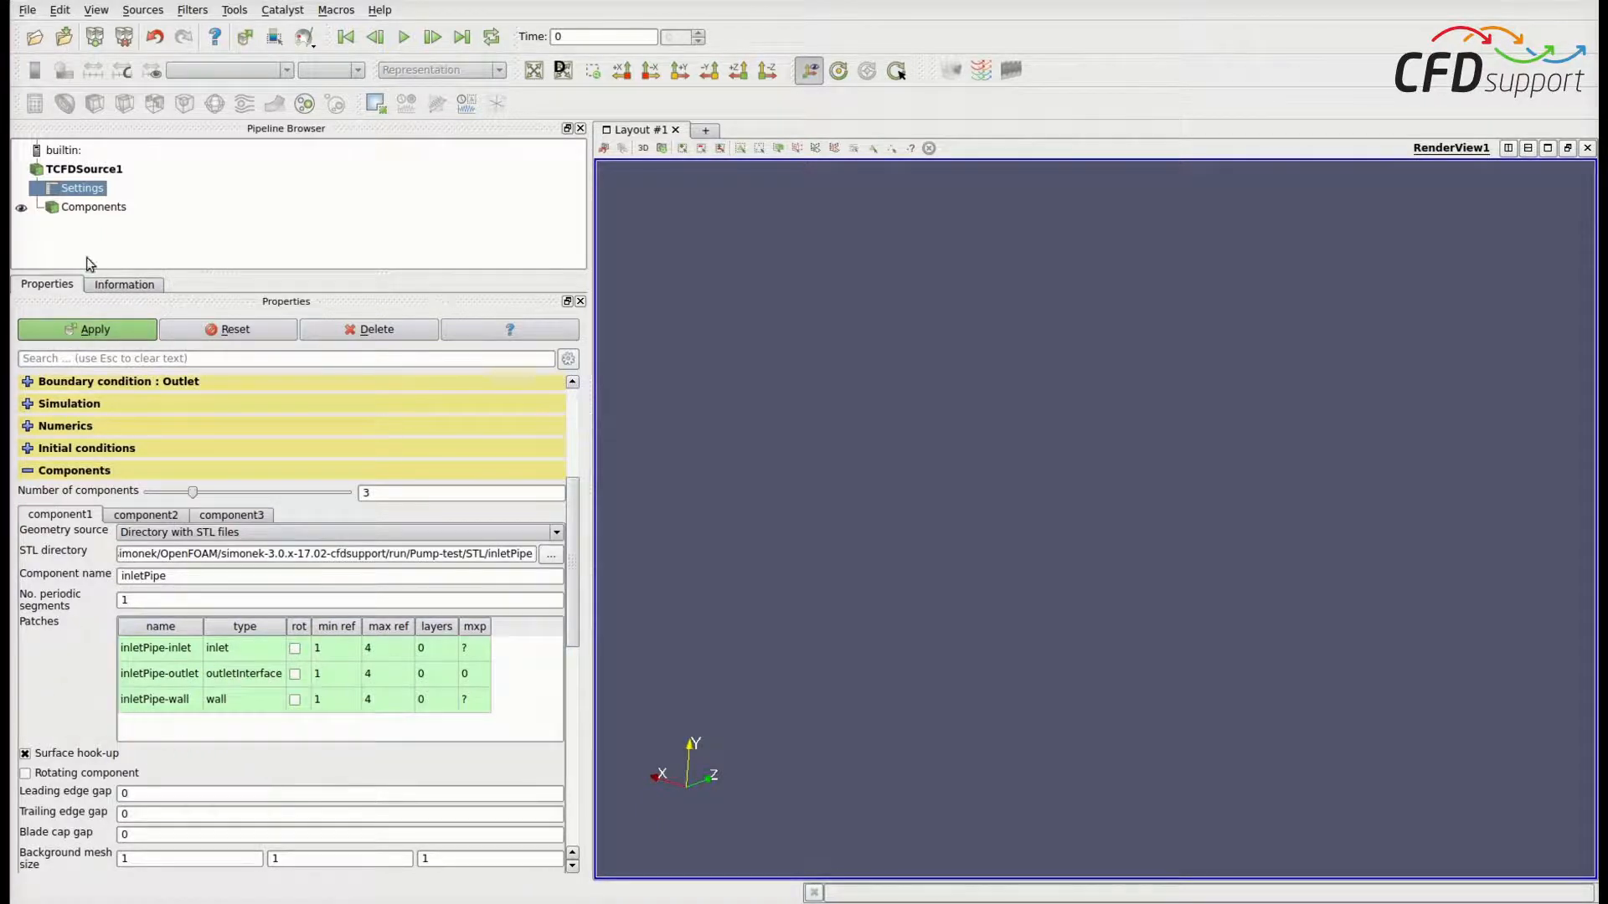
click(93, 332)
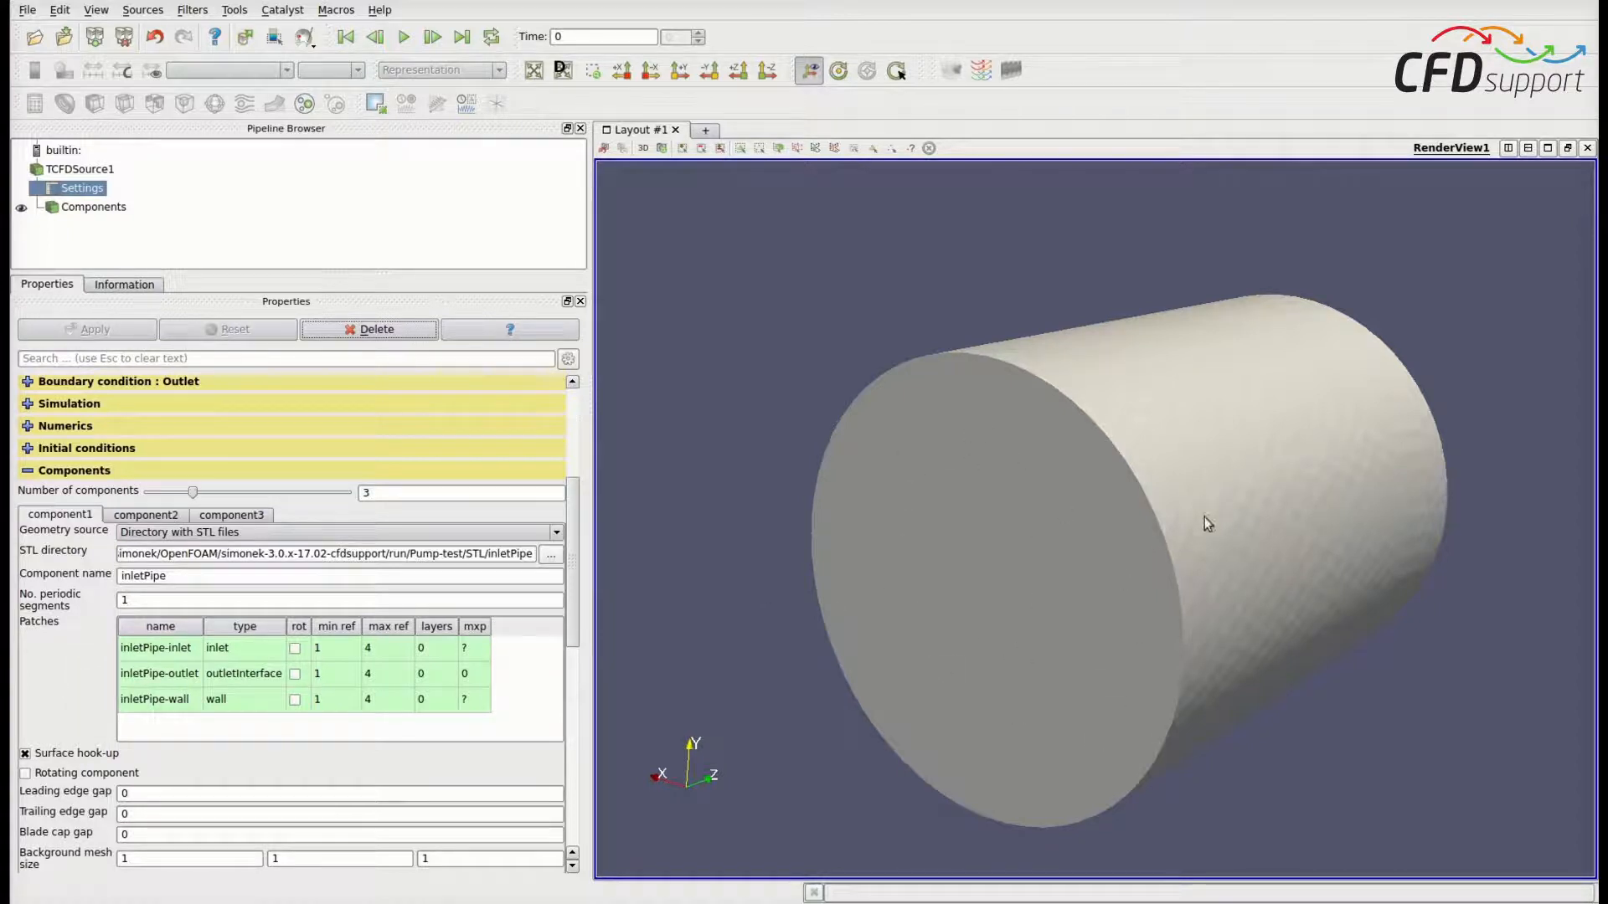
Set the inletPipe component's background mesh size to 10, 10, 10
drag(1393, 442, 1182, 537)
drag(1519, 379, 1167, 522)
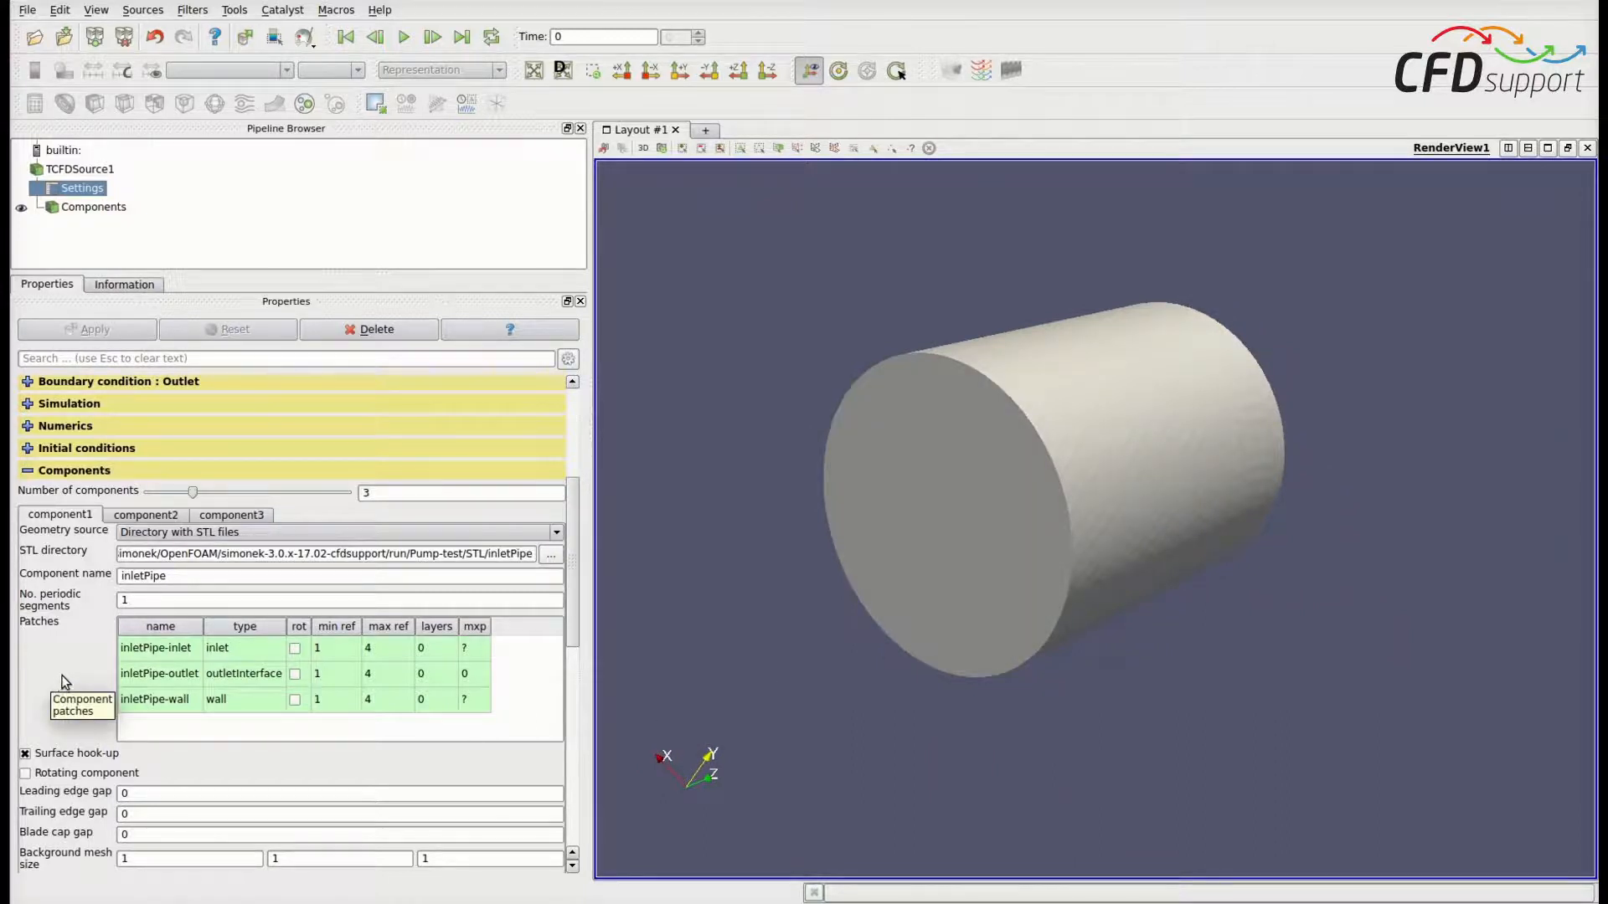
scroll(52, 677, down, 2)
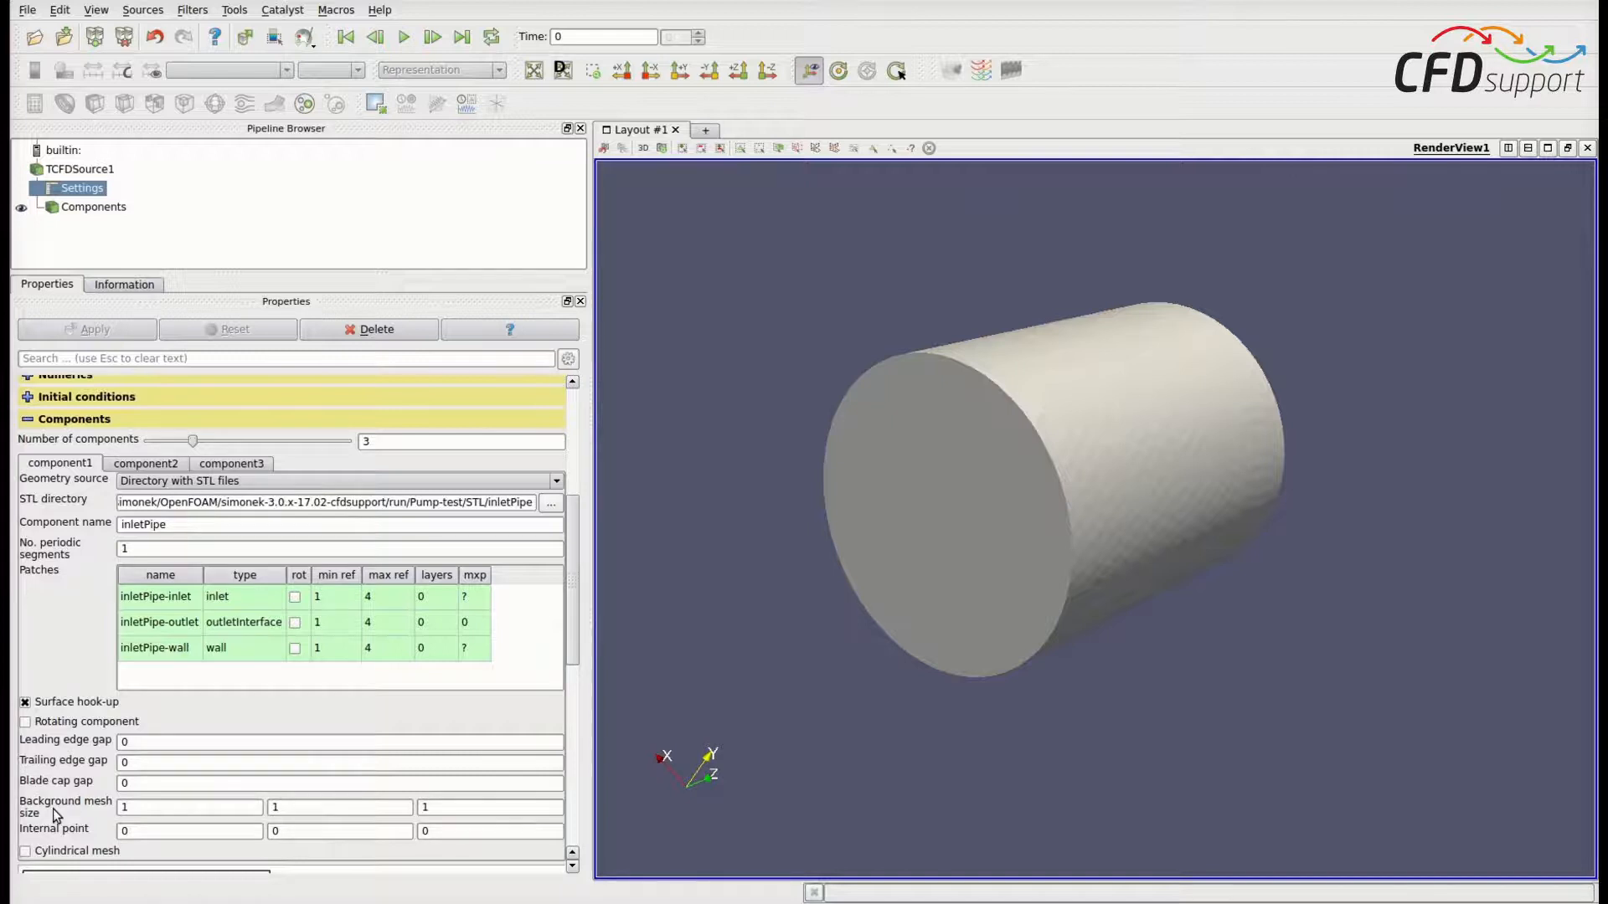
click(193, 806)
text(0)
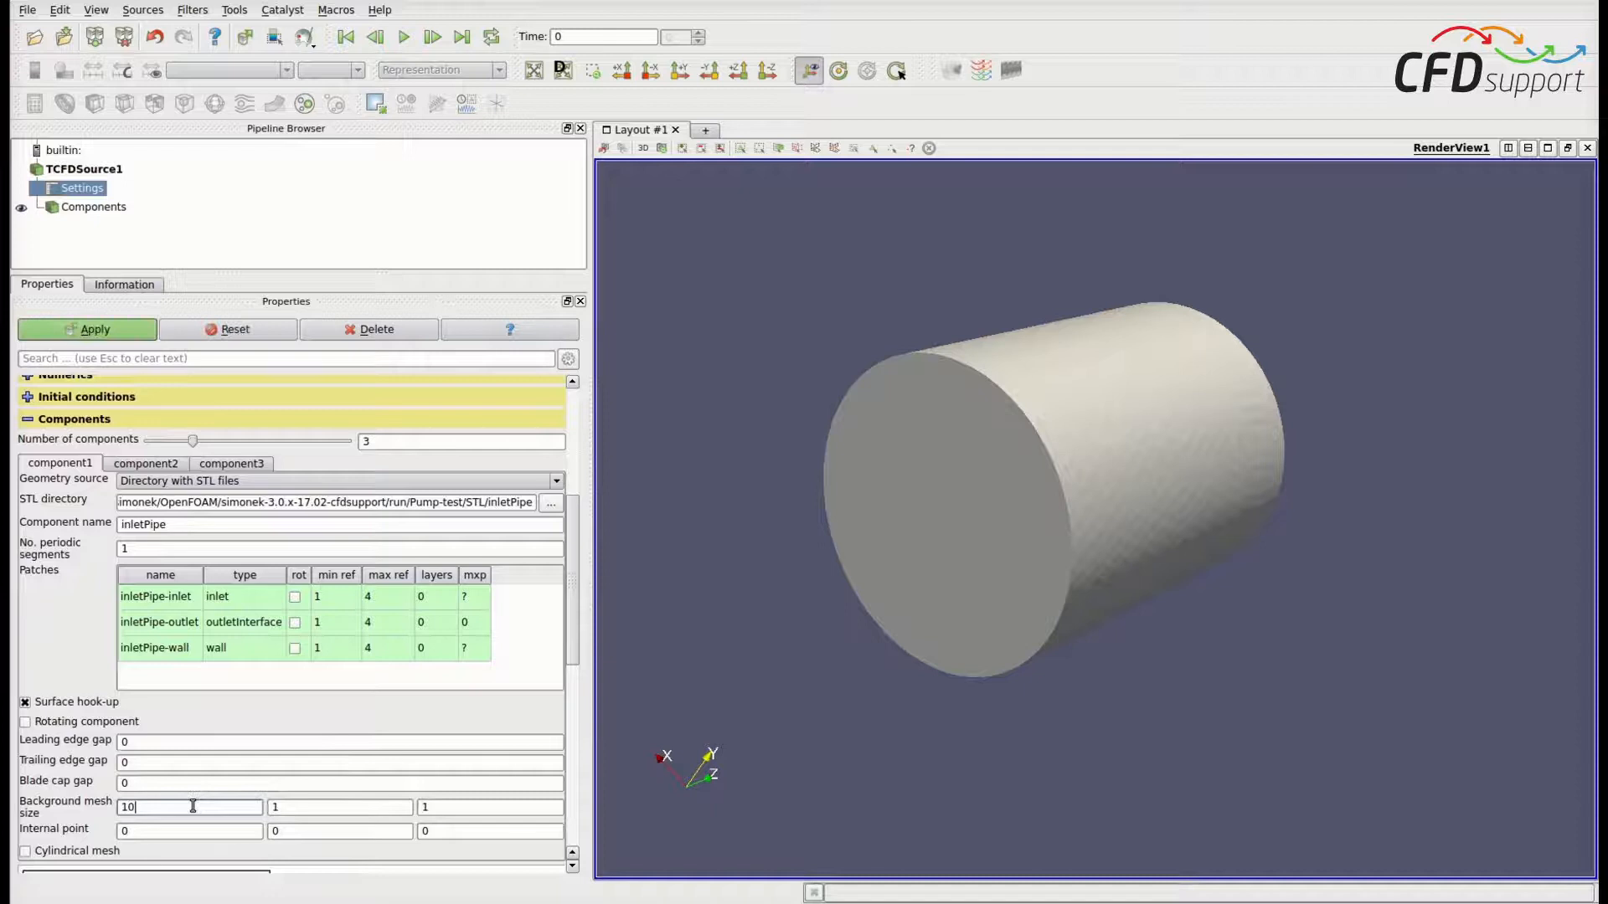
click(338, 806)
text(0)
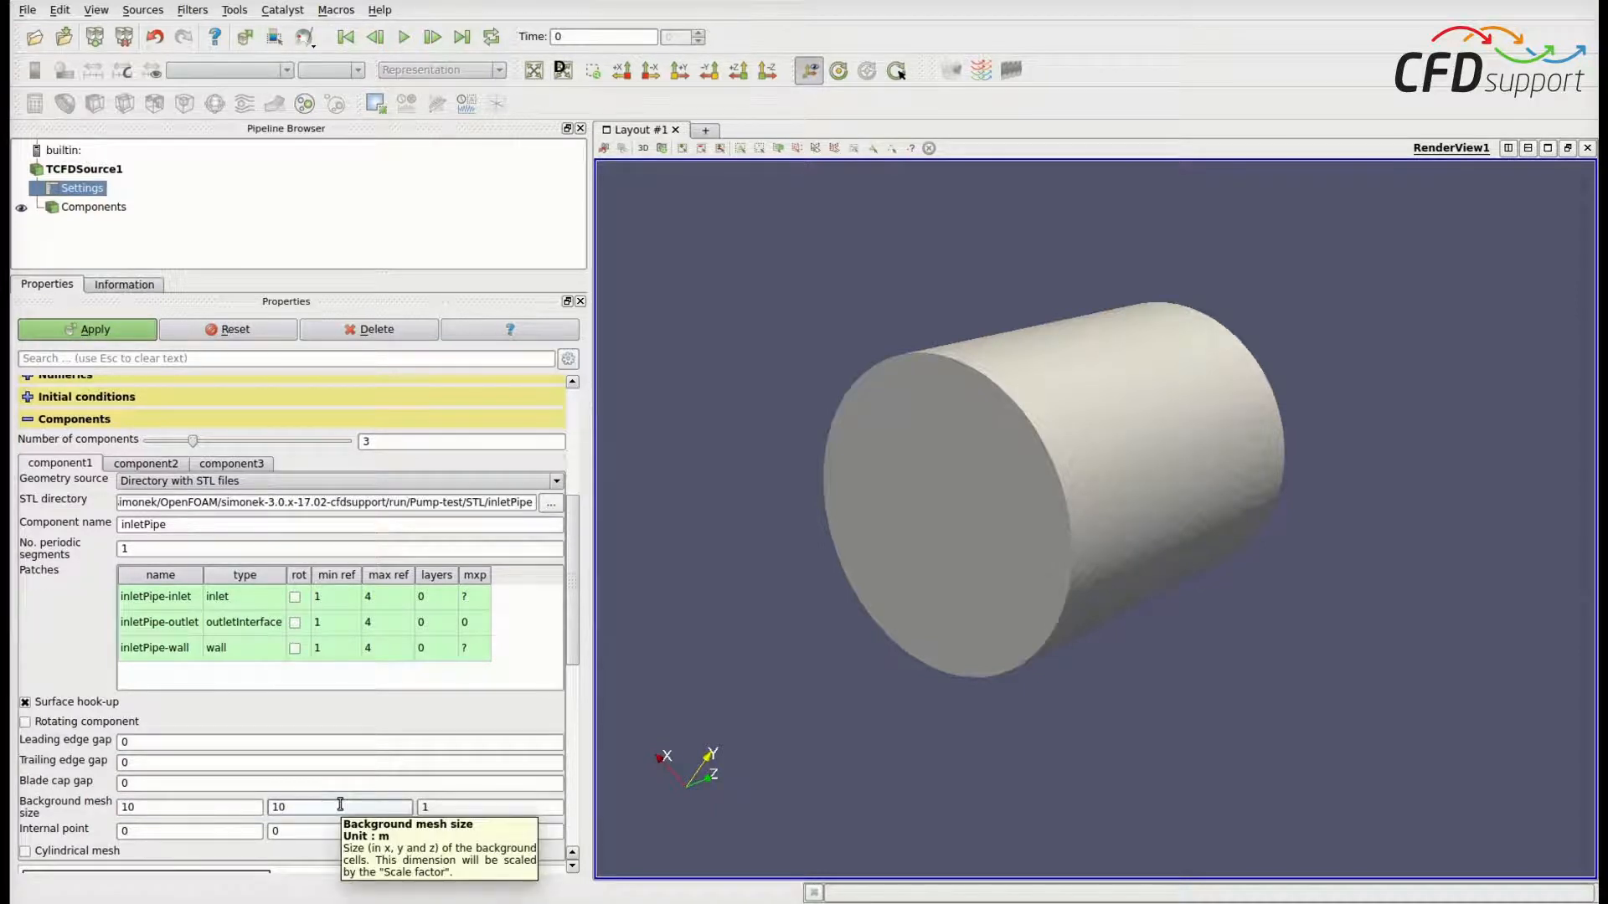
click(473, 807)
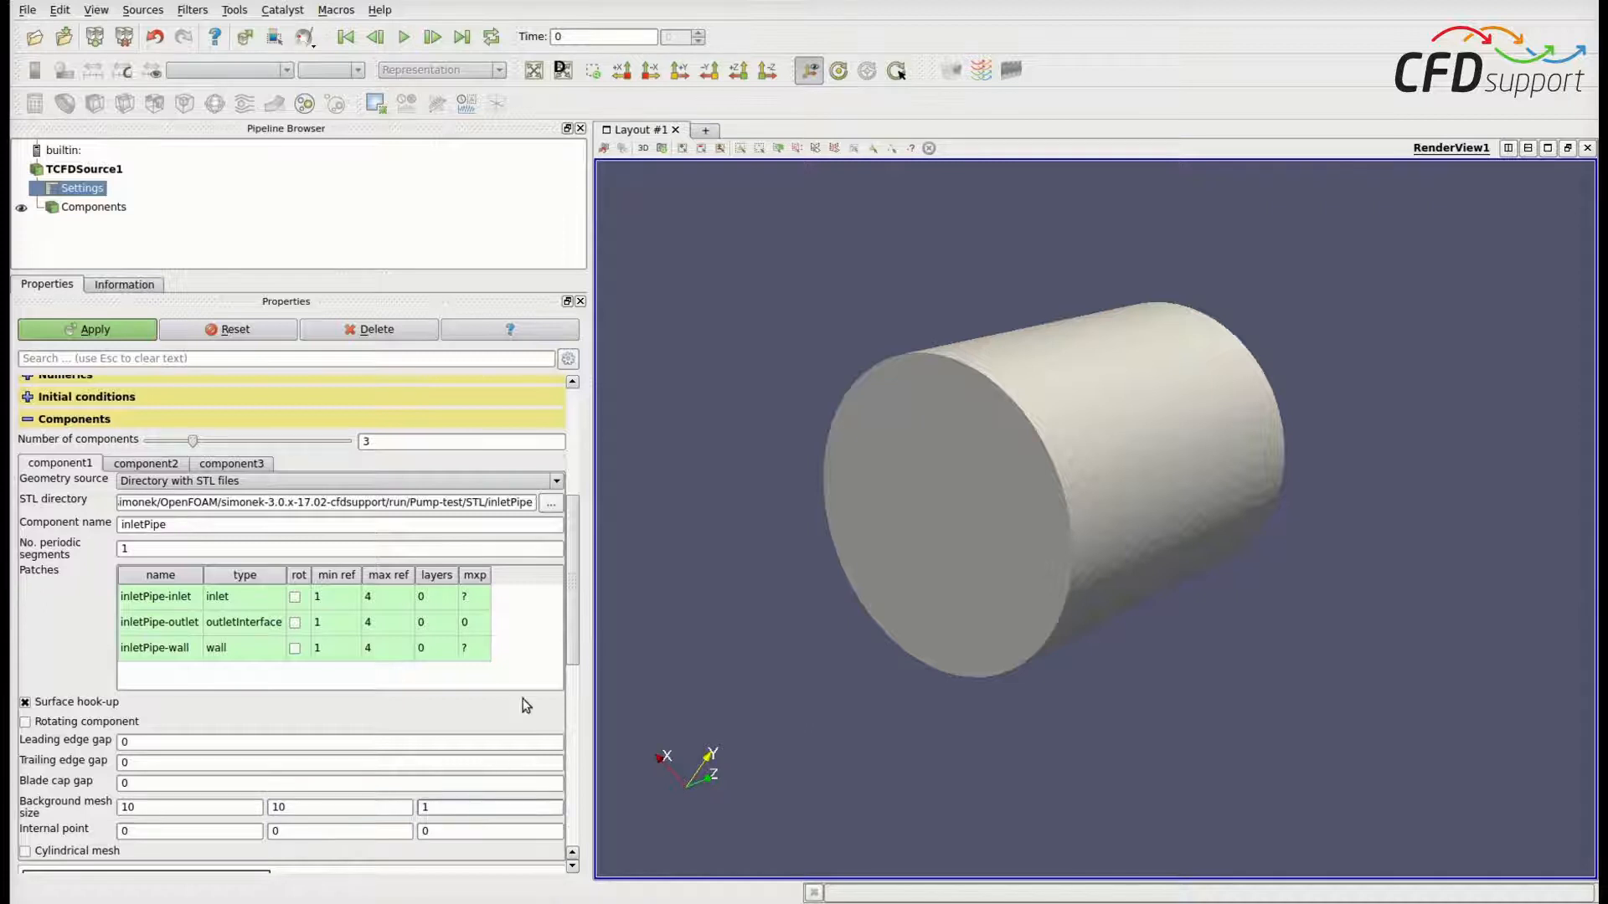
text(0)
Set the inletPipe component's internal point to 0, 0, -115 and apply the settings
click(296, 831)
double_click(447, 831)
text(-115)
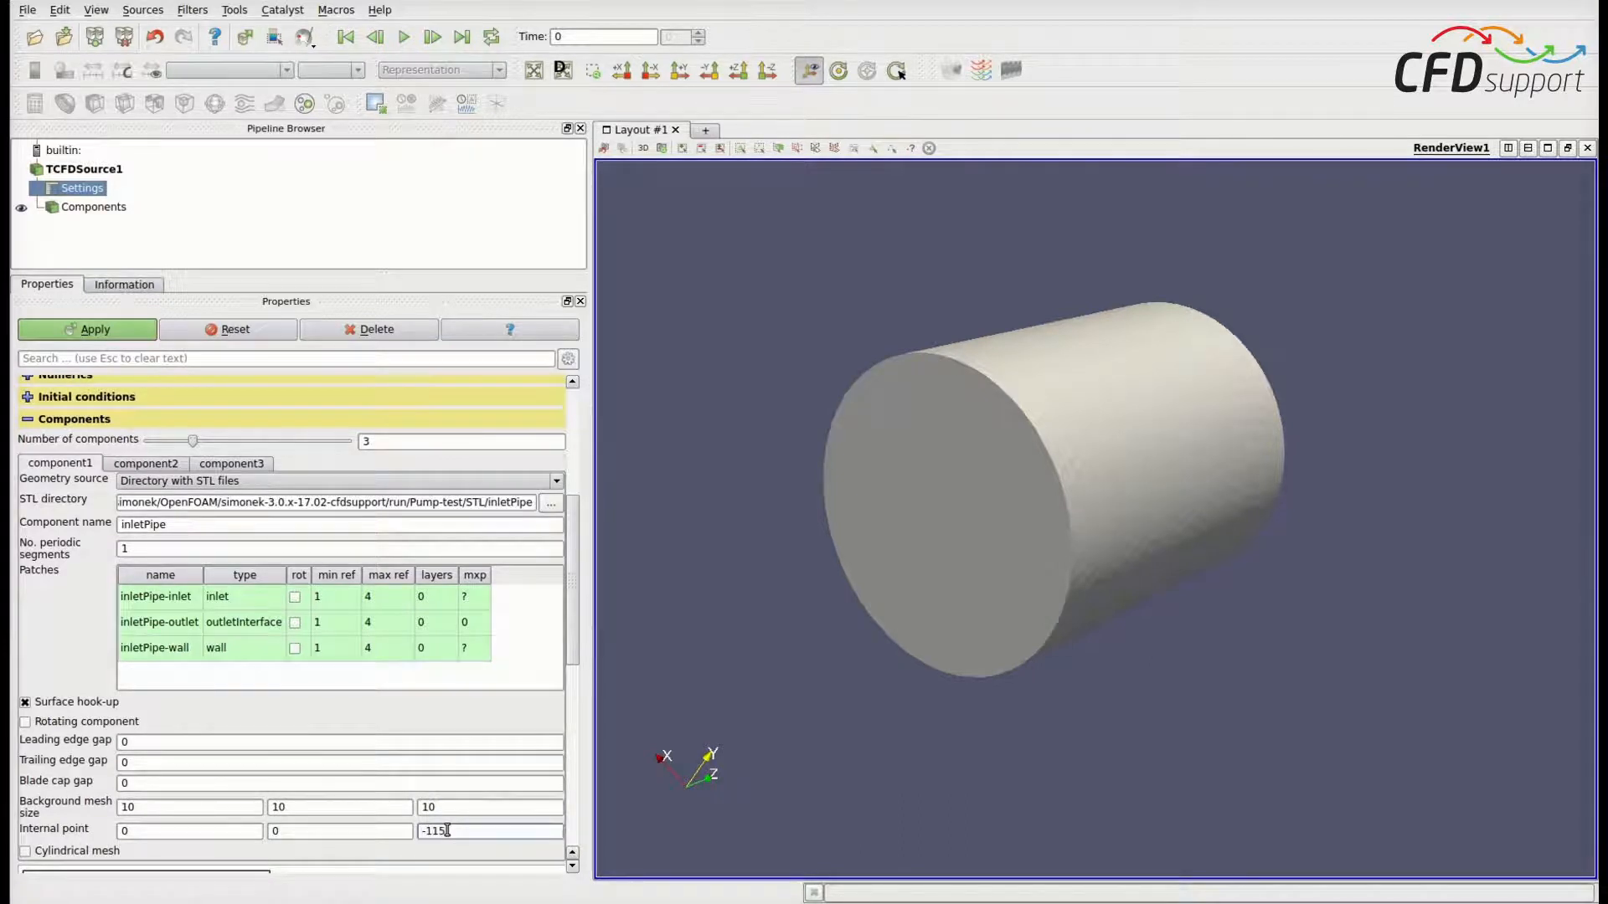
click(71, 790)
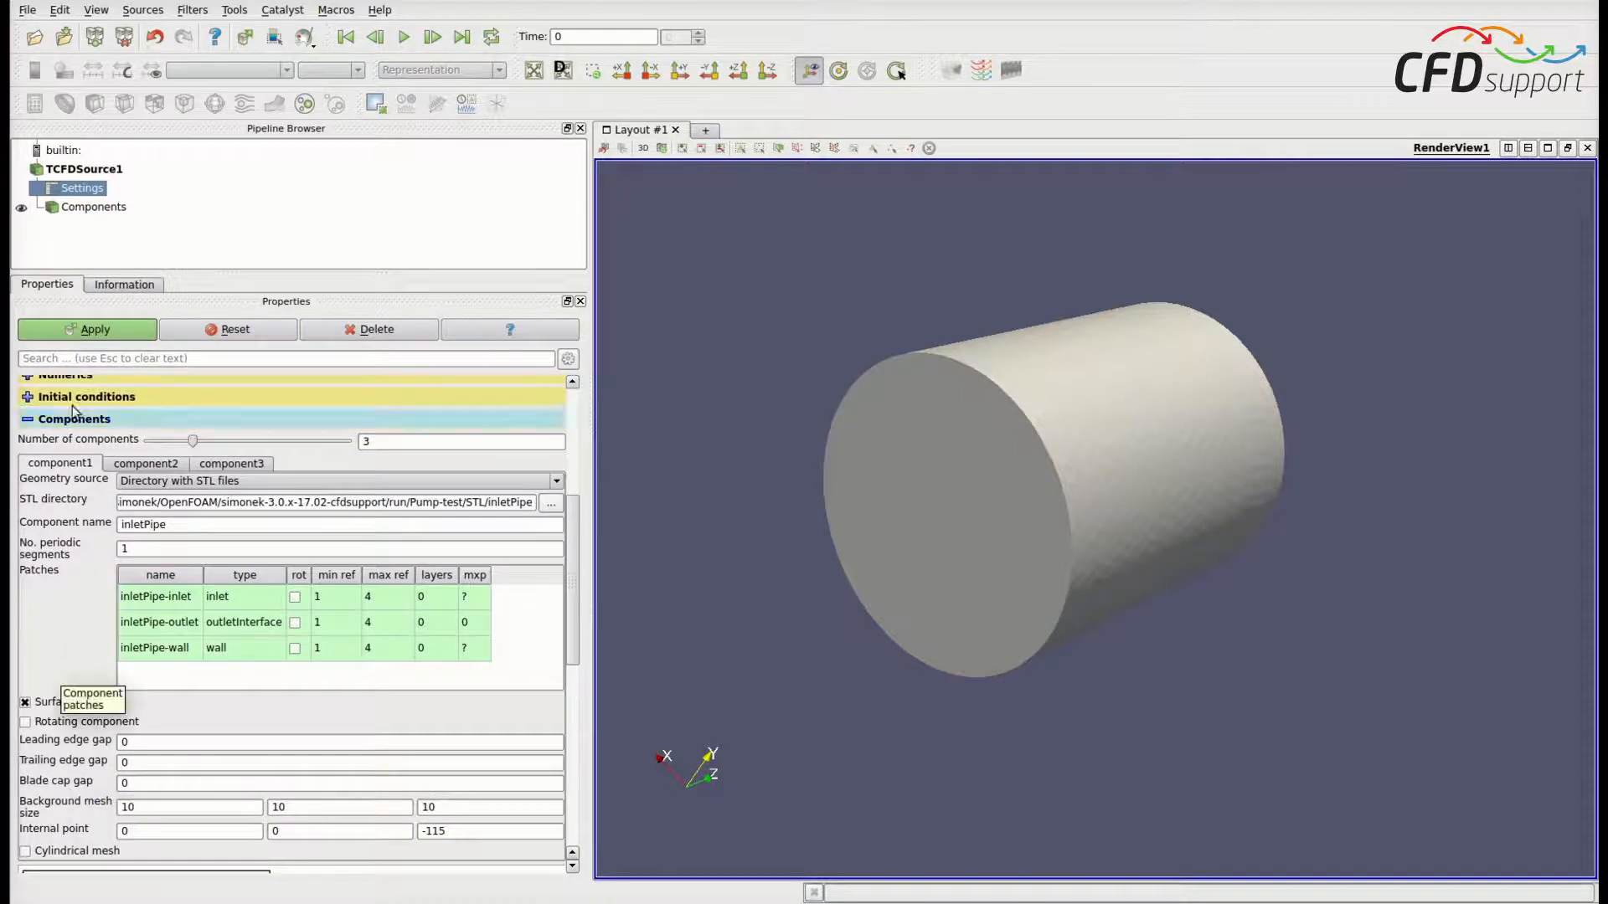
click(73, 332)
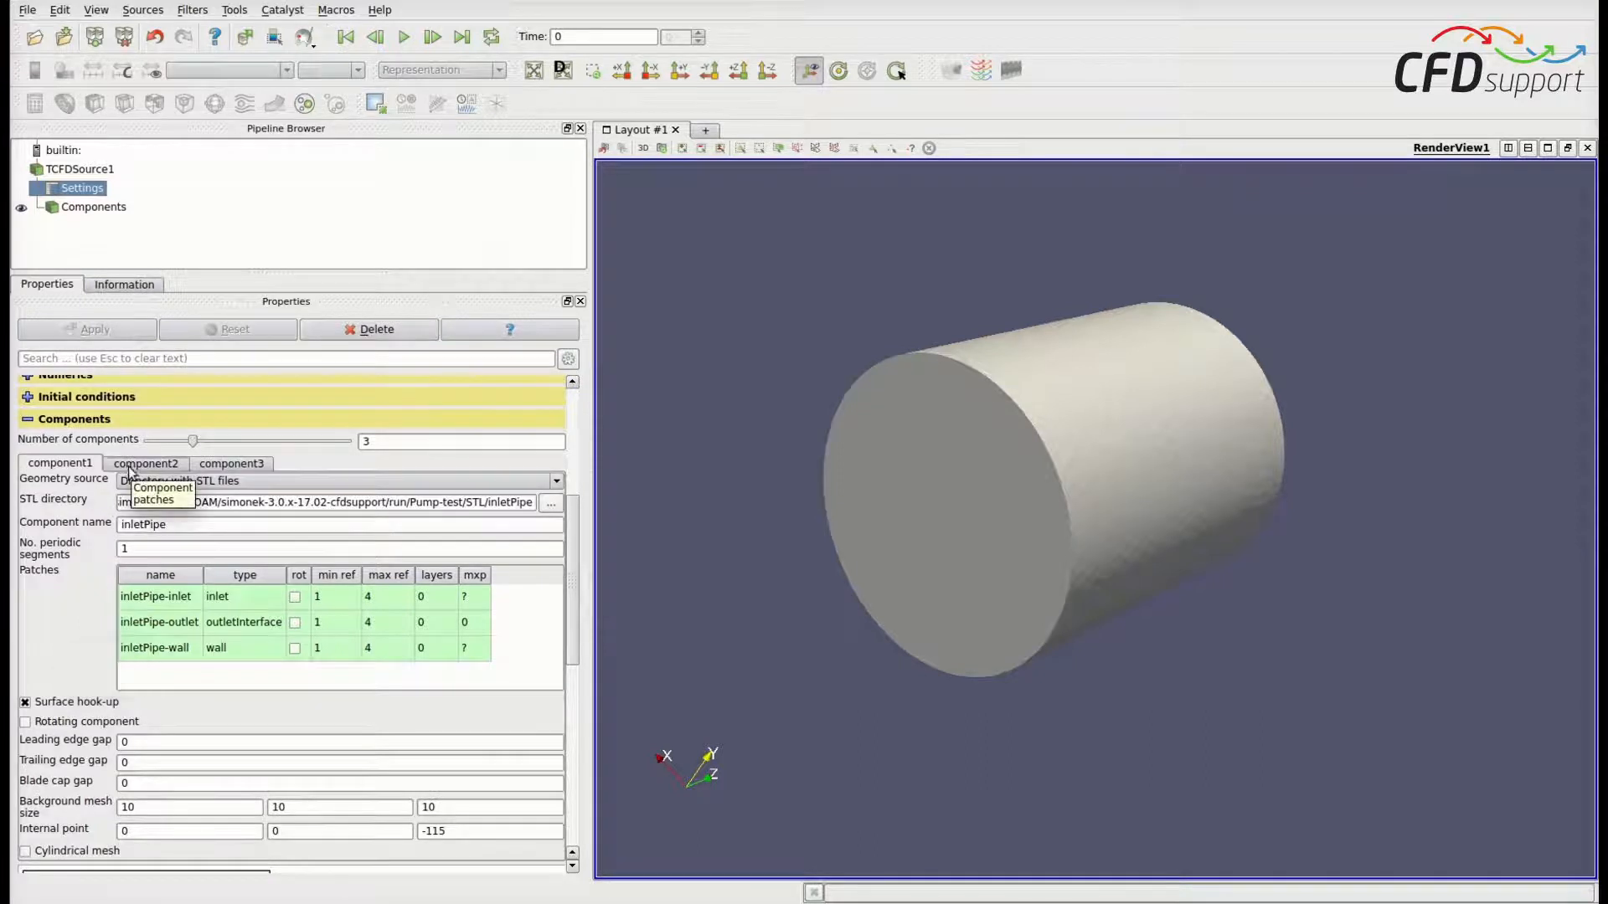
Load the impeller folder as component2's STL directory and name the component impeller
click(154, 466)
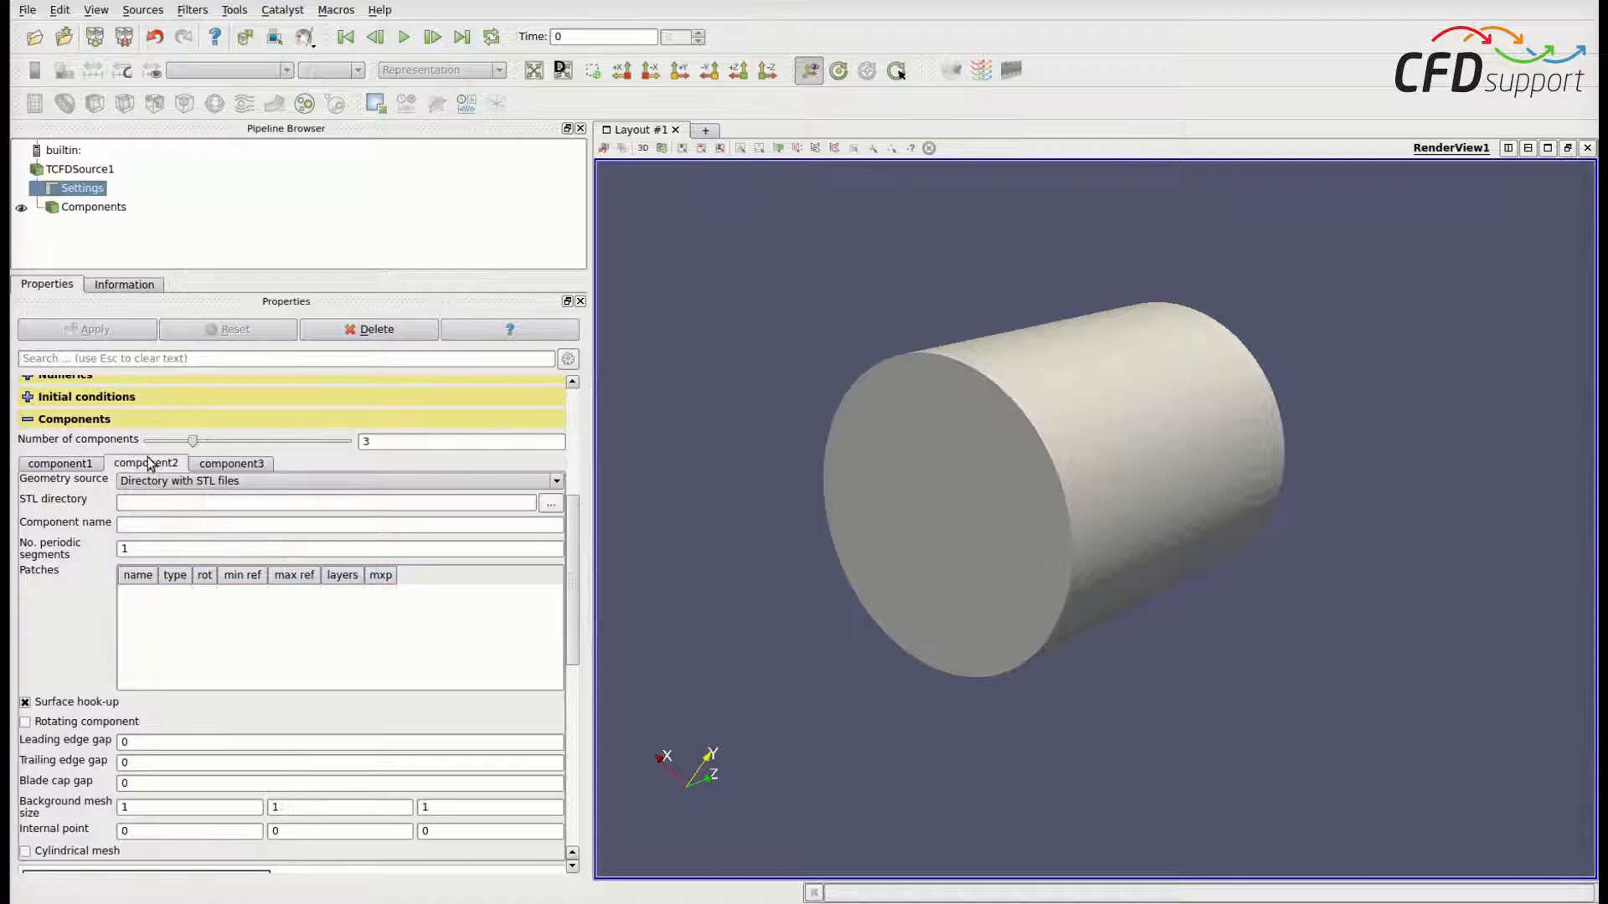
click(156, 503)
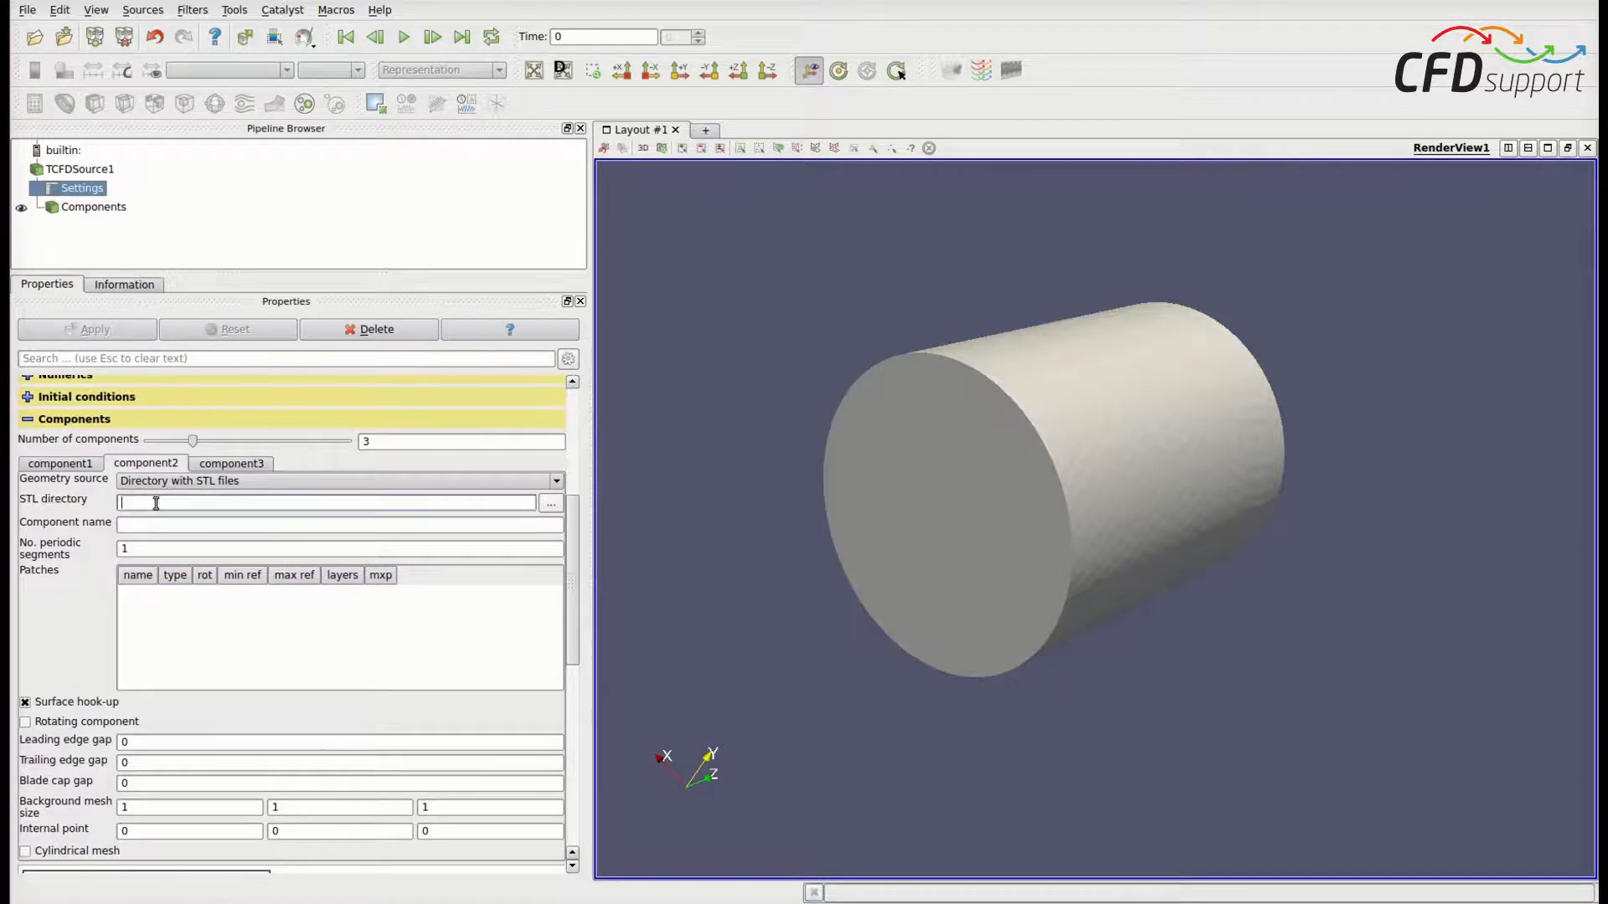
click(550, 506)
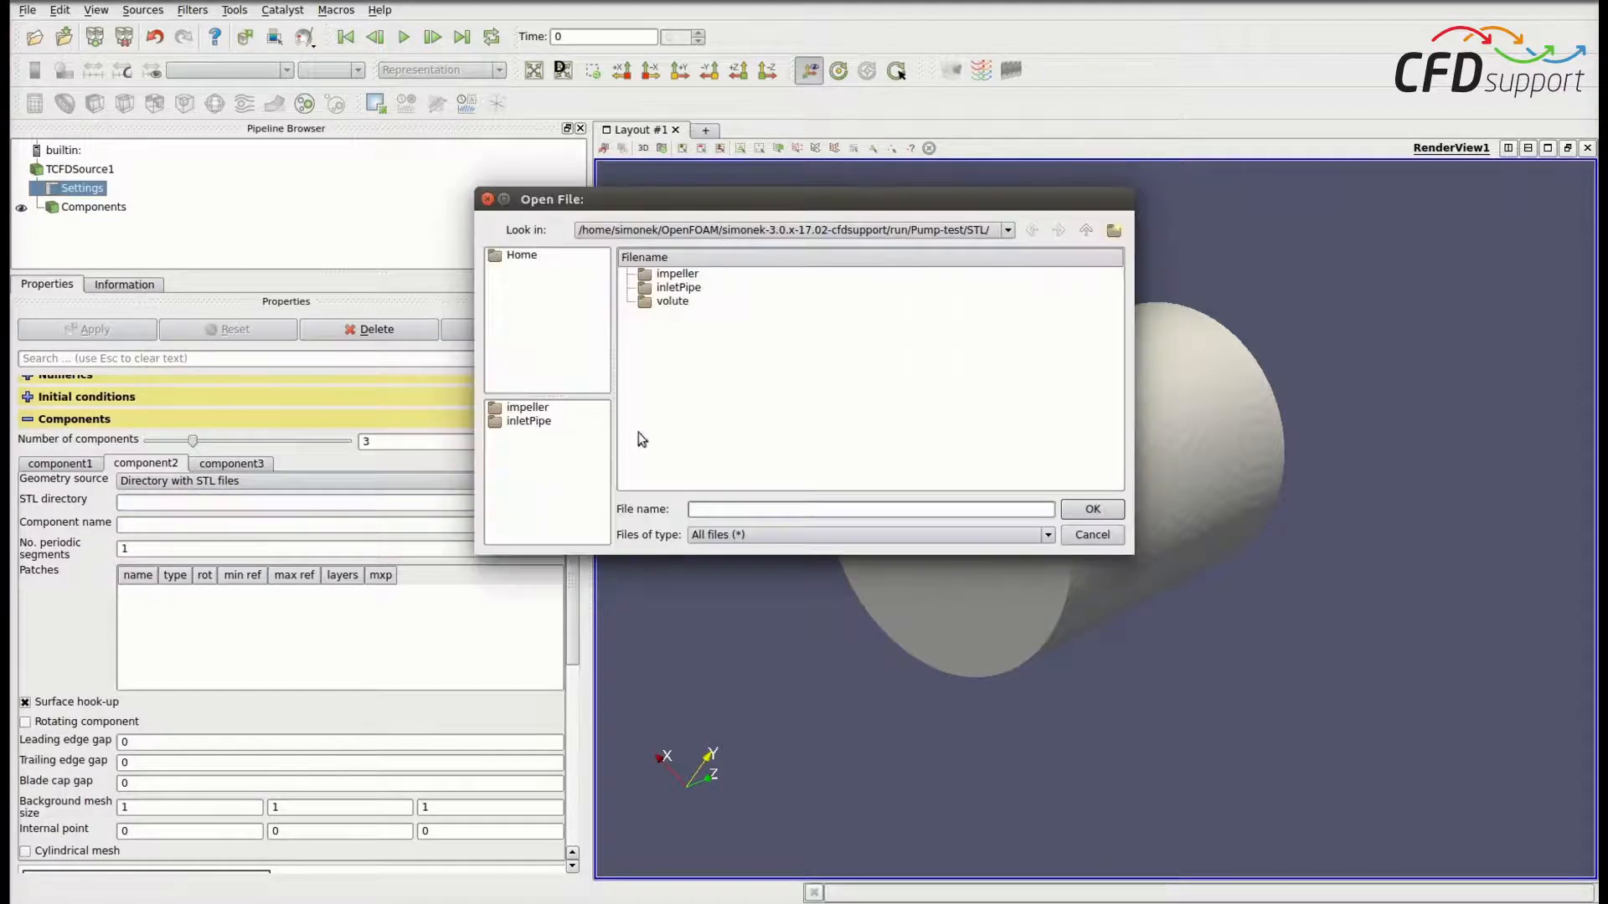
click(671, 277)
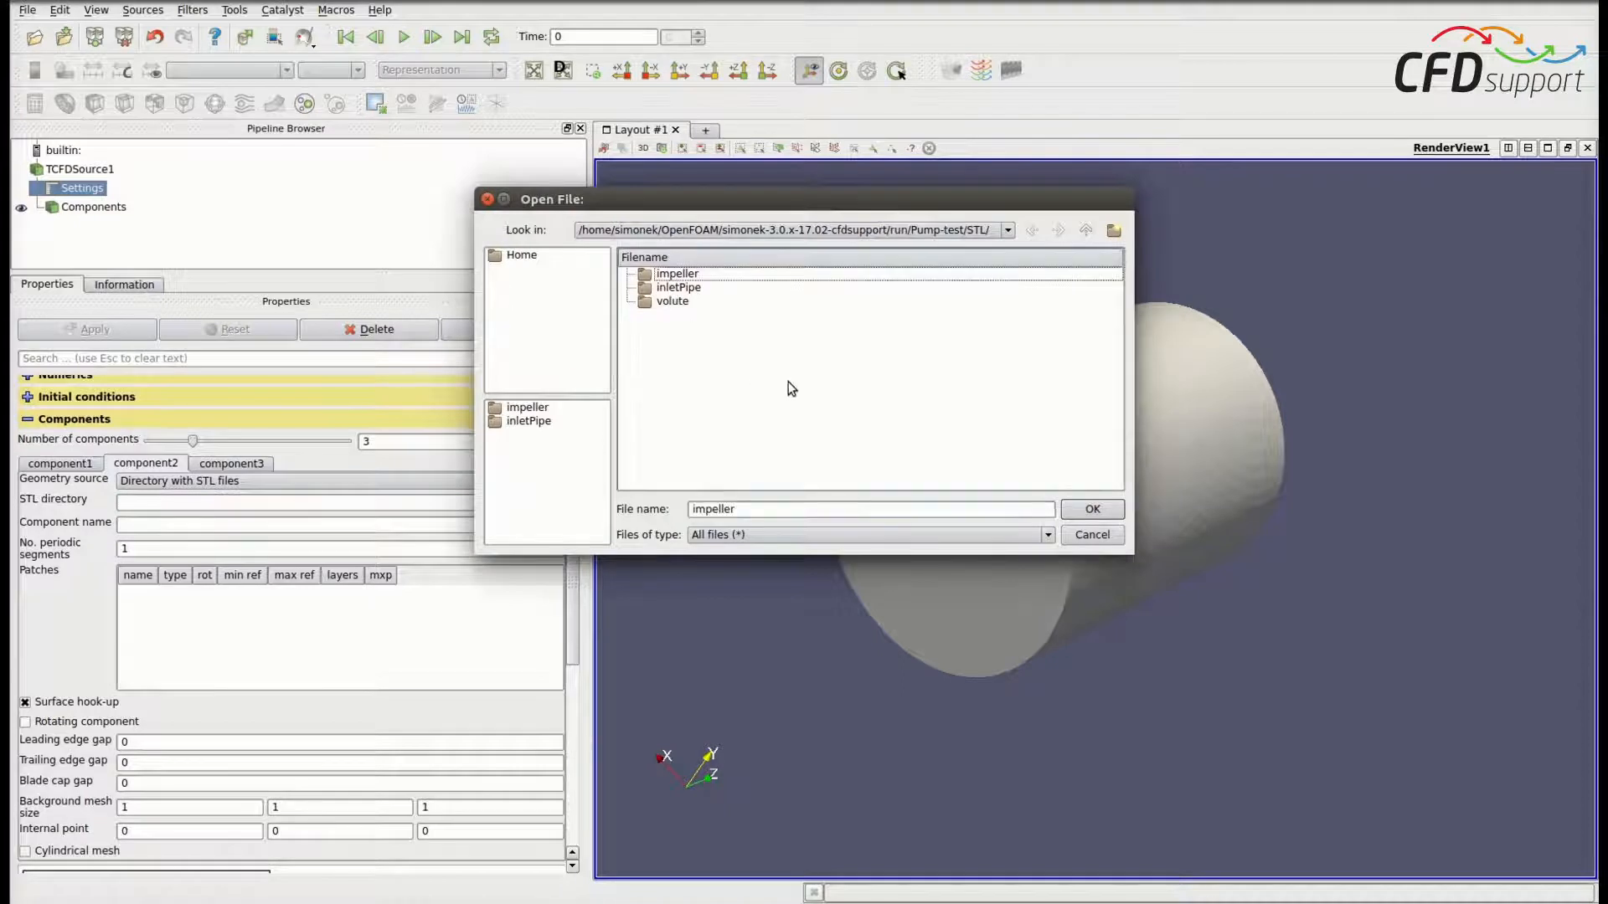
click(1093, 509)
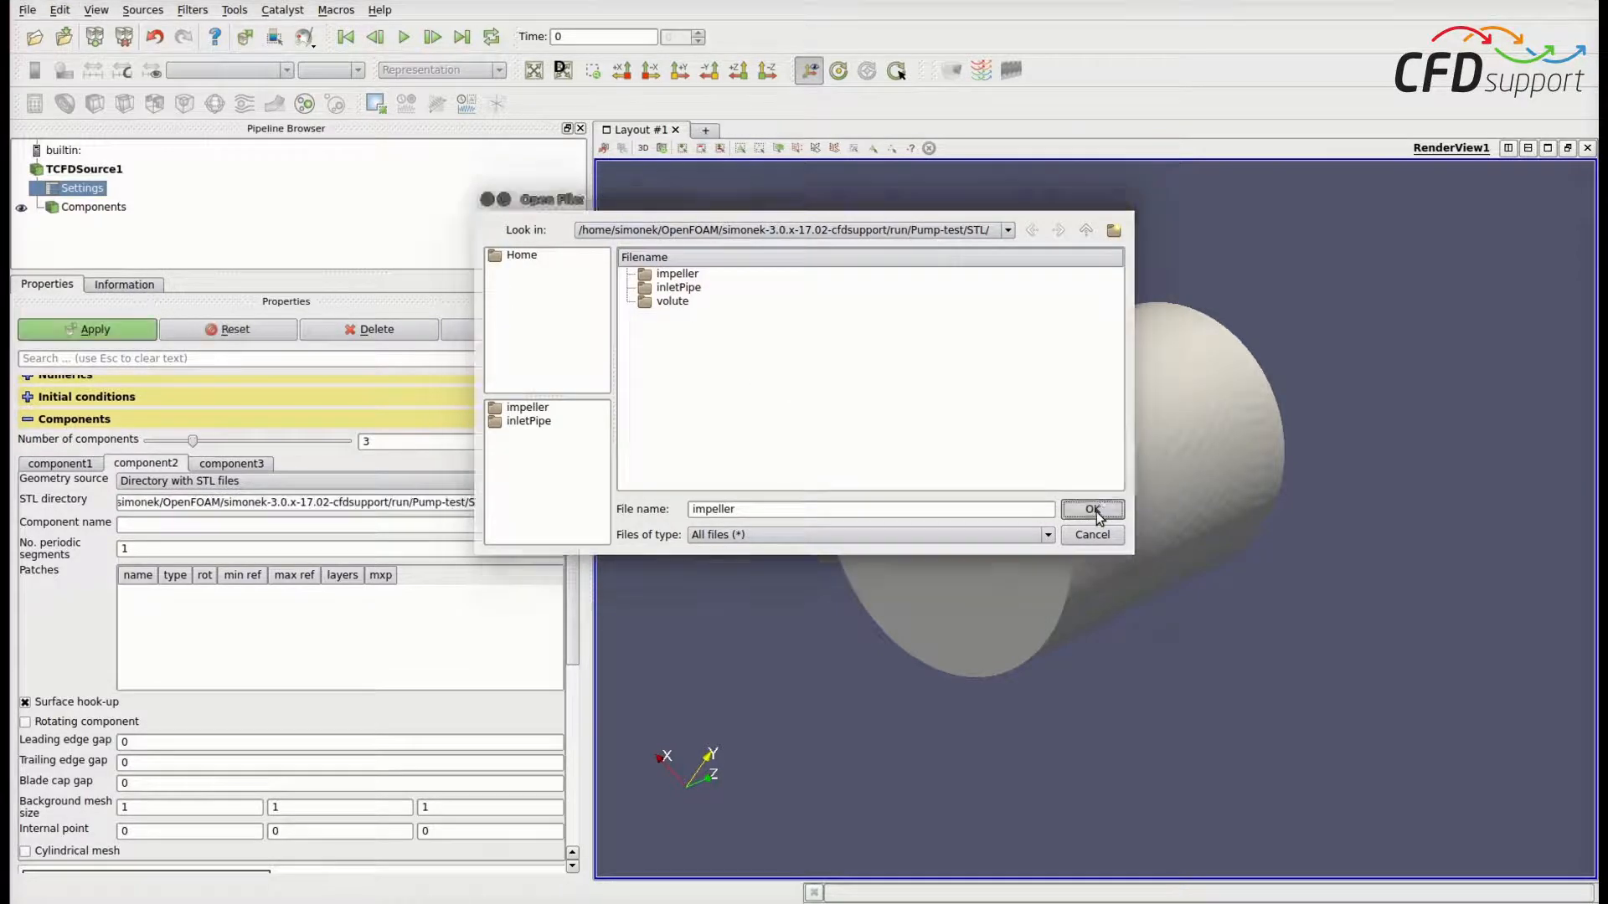
click(238, 525)
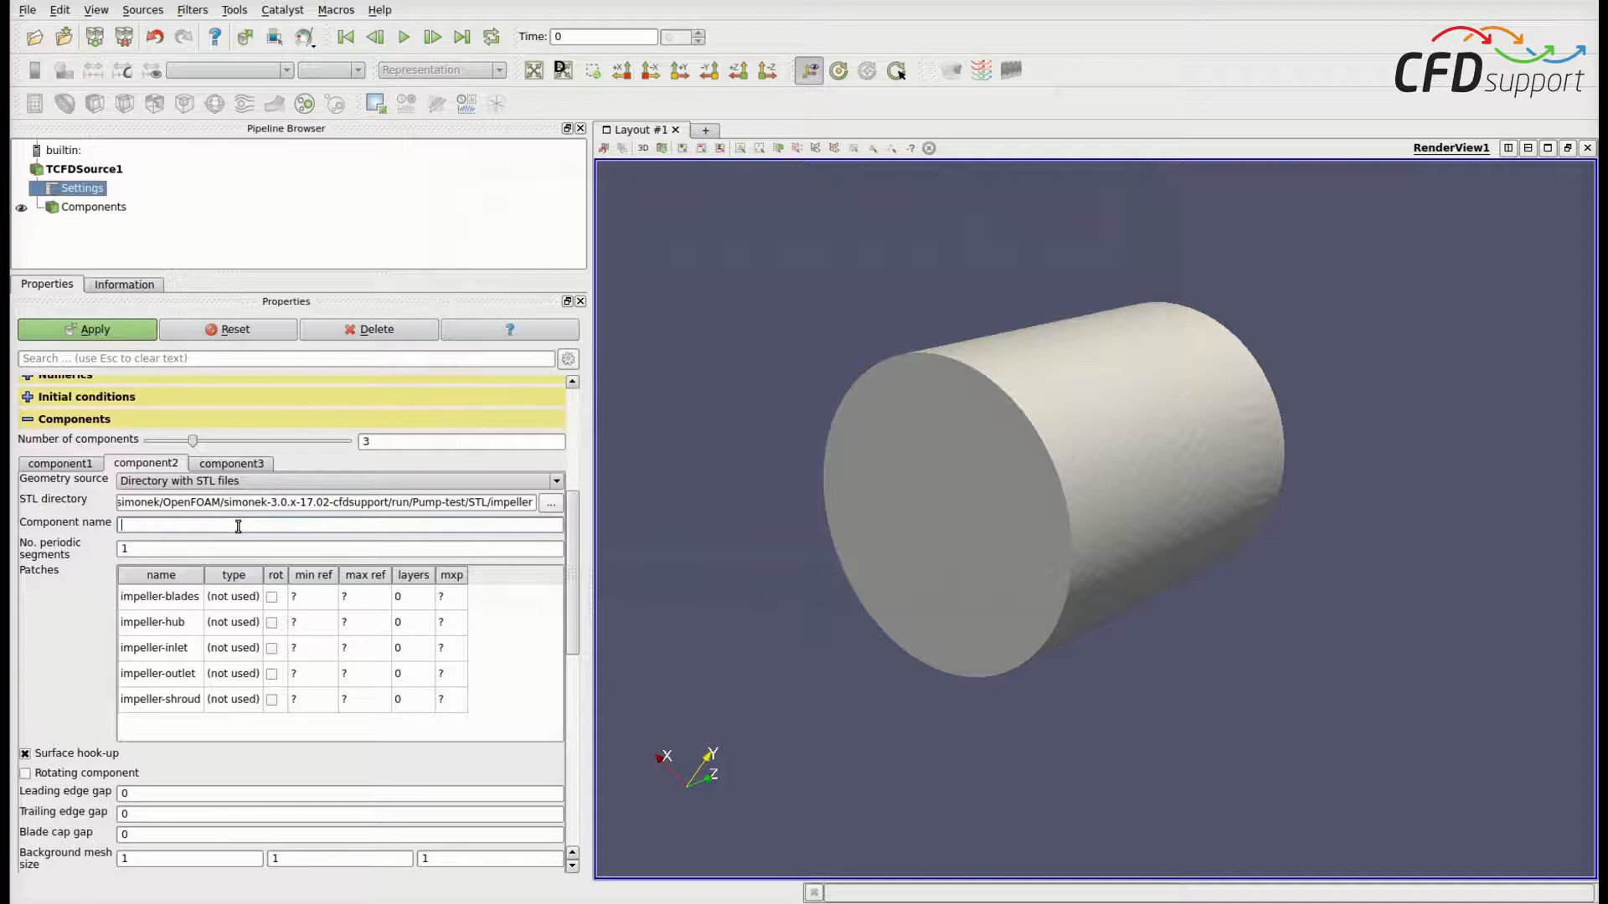
text(impeller)
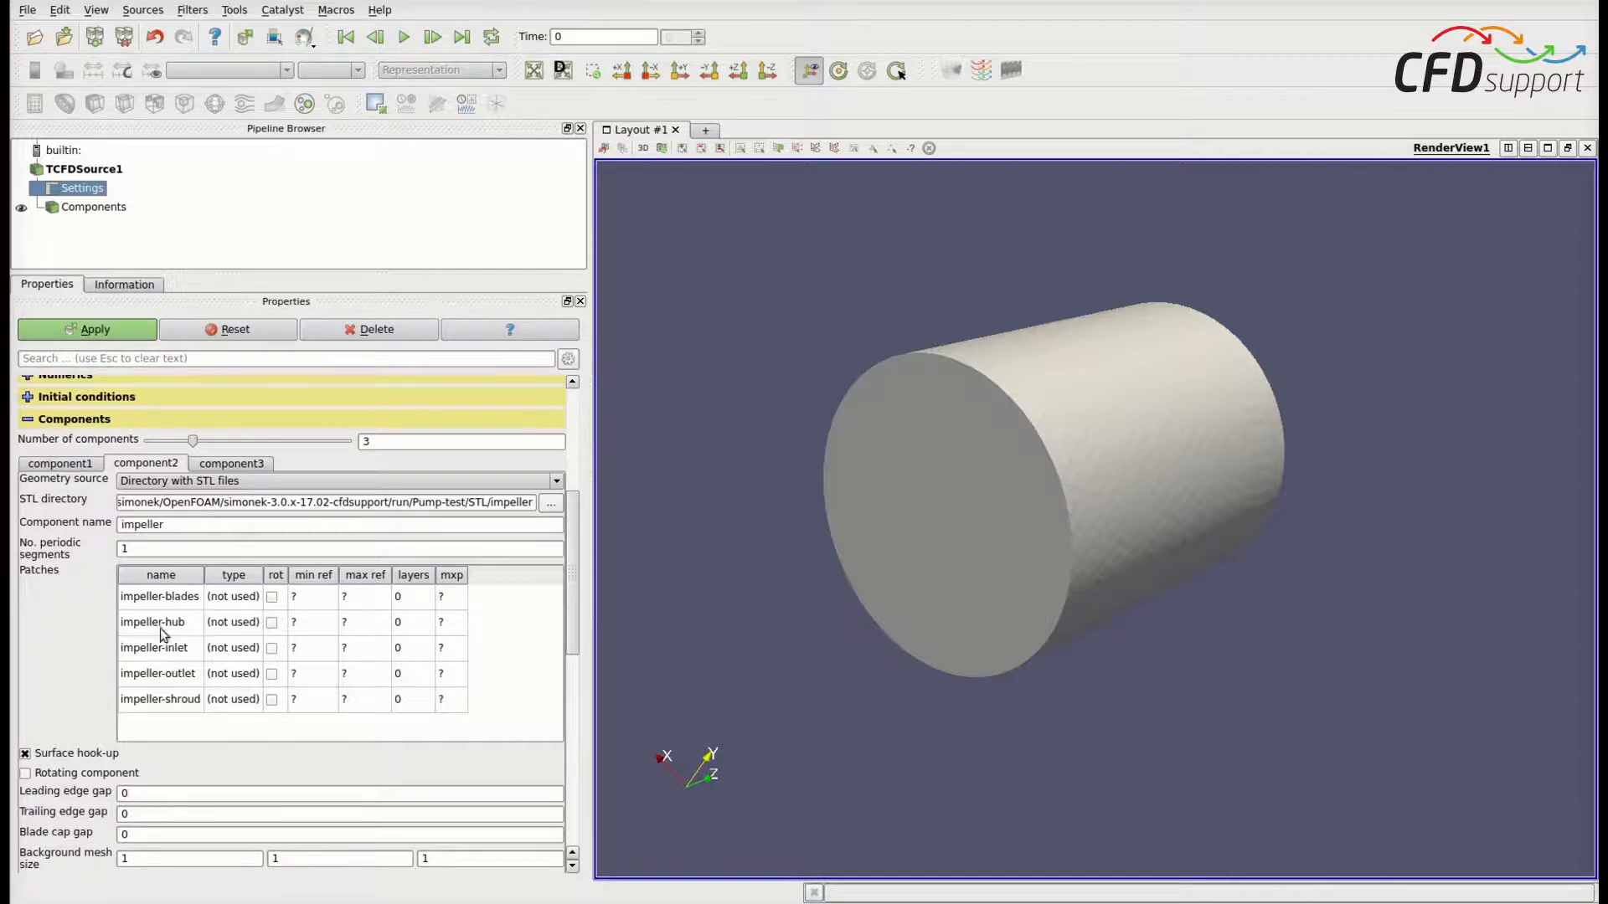
Set the impeller-blades patch type to blade and the impeller-hub patch type to hub
double_click(239, 596)
click(321, 596)
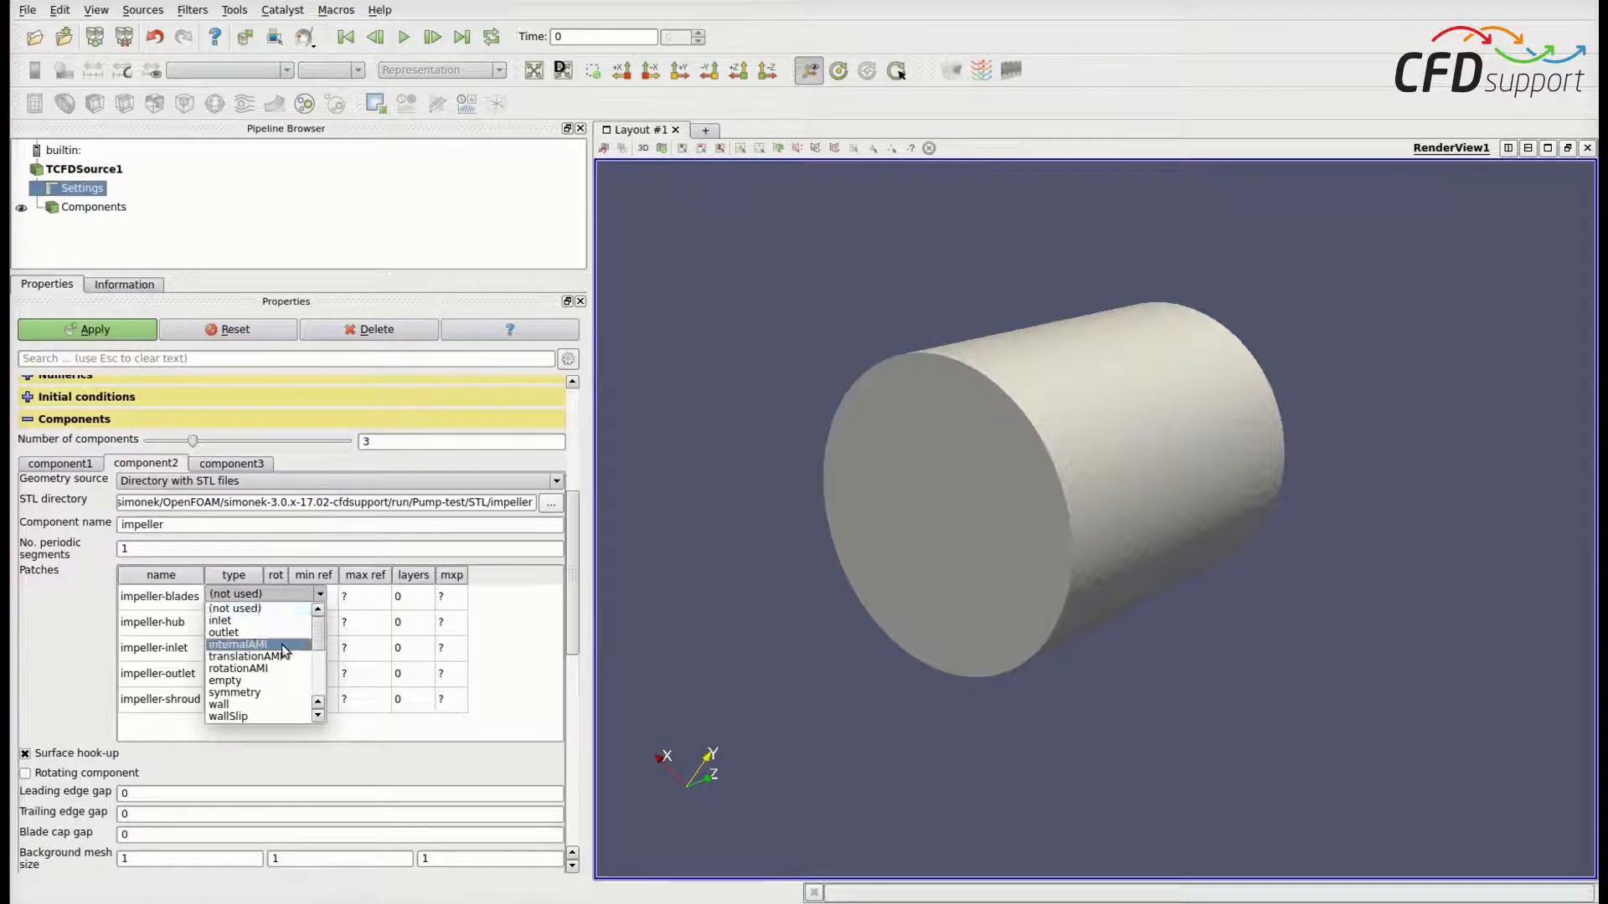
scroll(252, 670, down, 1)
click(243, 715)
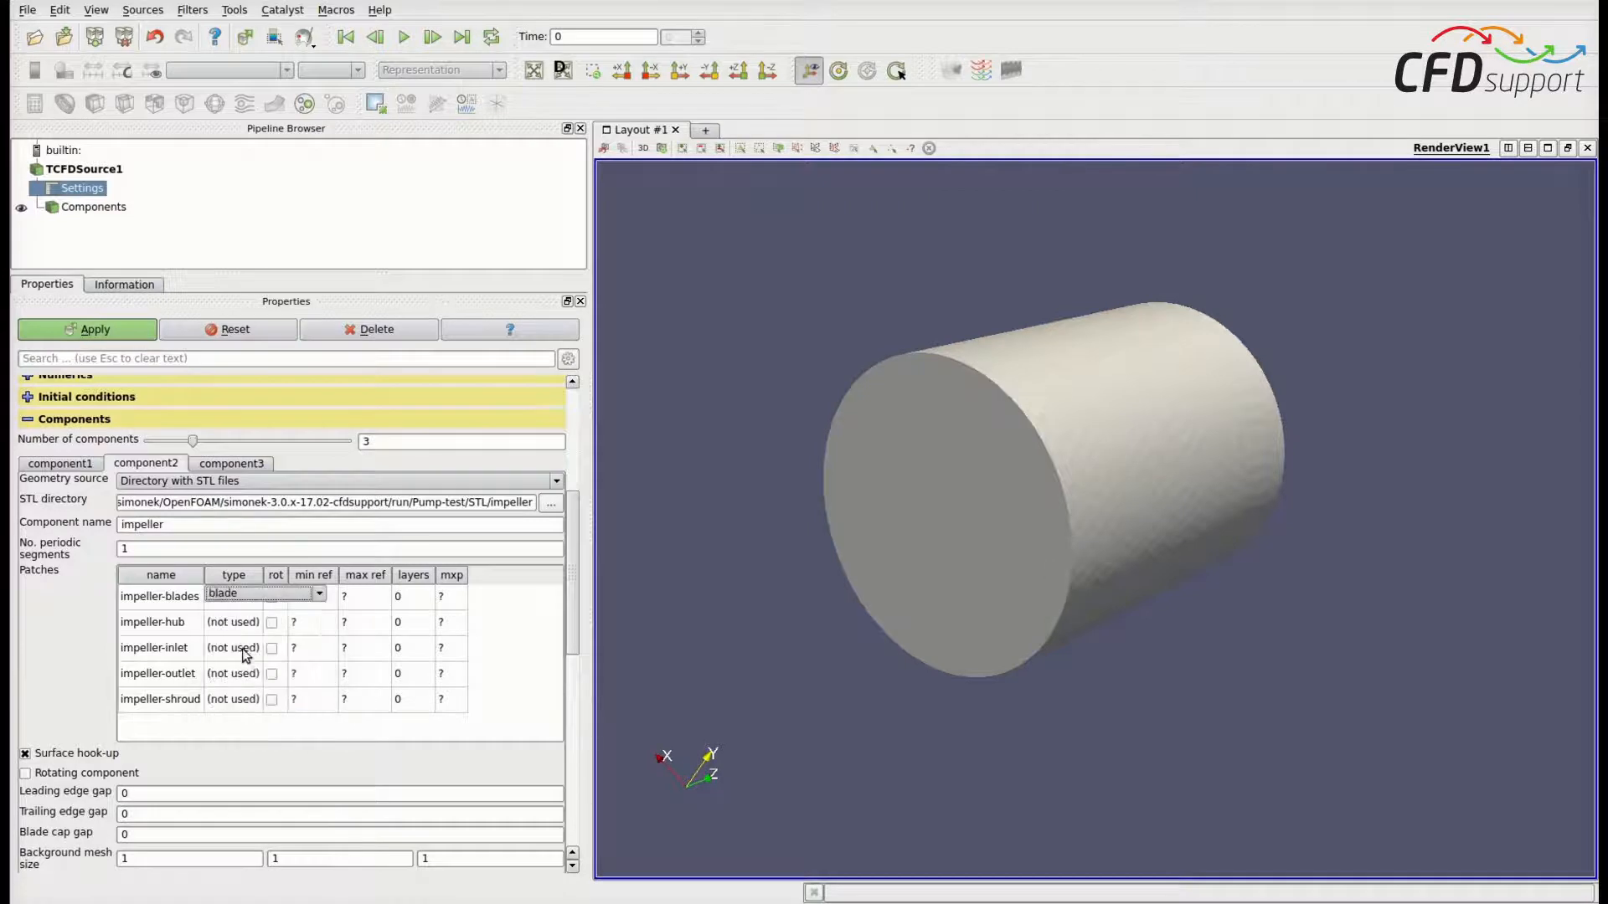
double_click(240, 622)
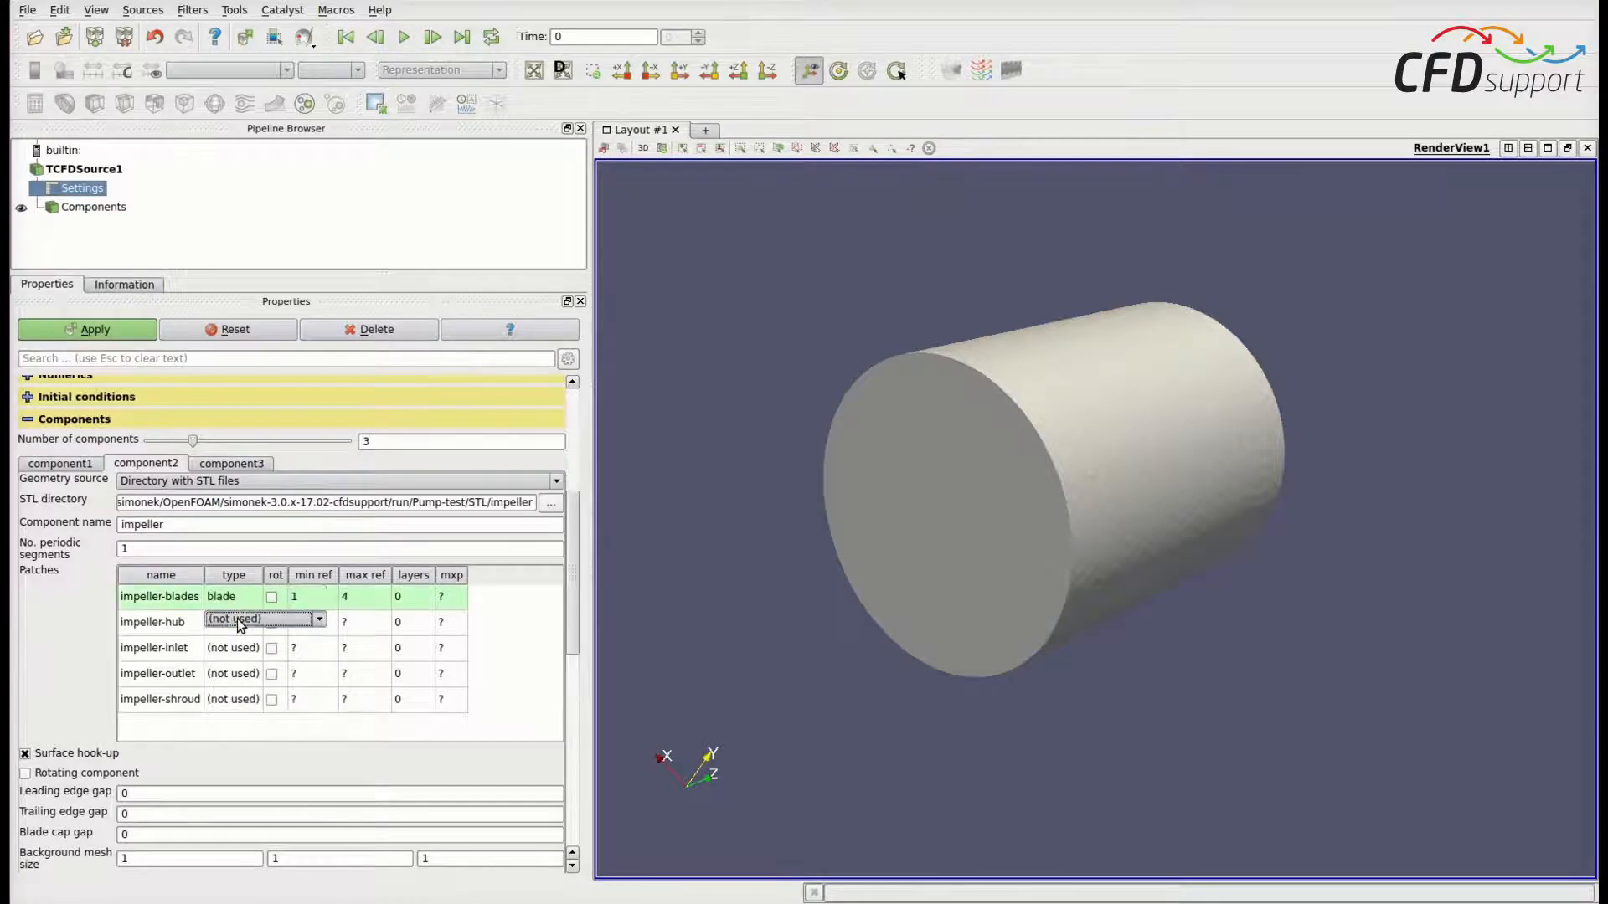
click(320, 620)
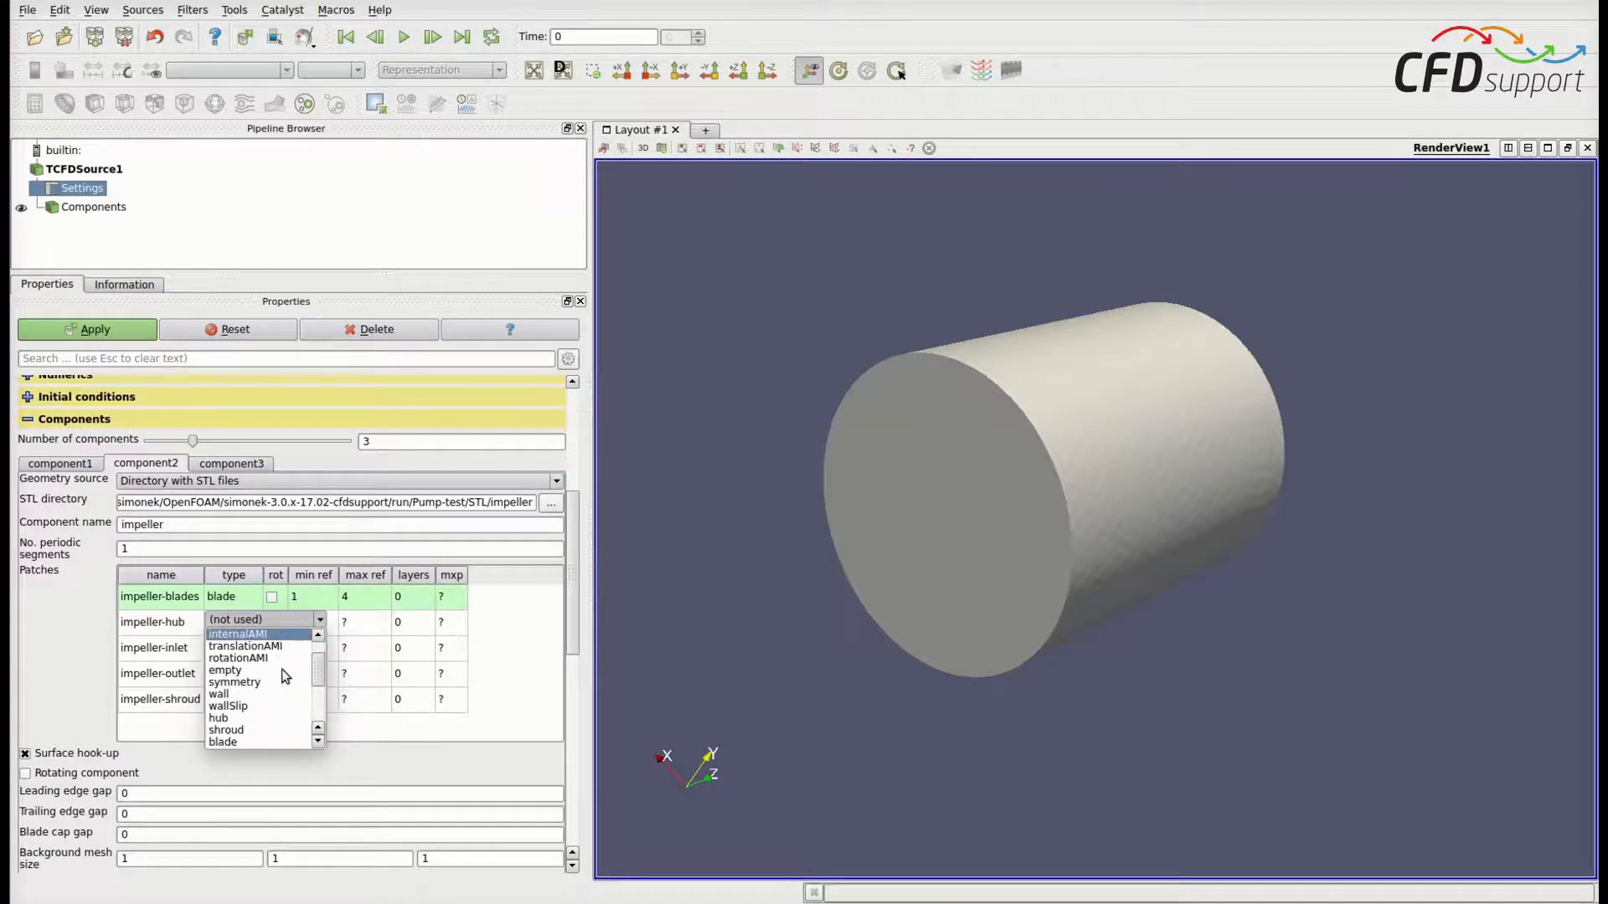
click(243, 716)
Set the impeller-inlet patch type to inletInterface and connect it to component Co1
double_click(241, 649)
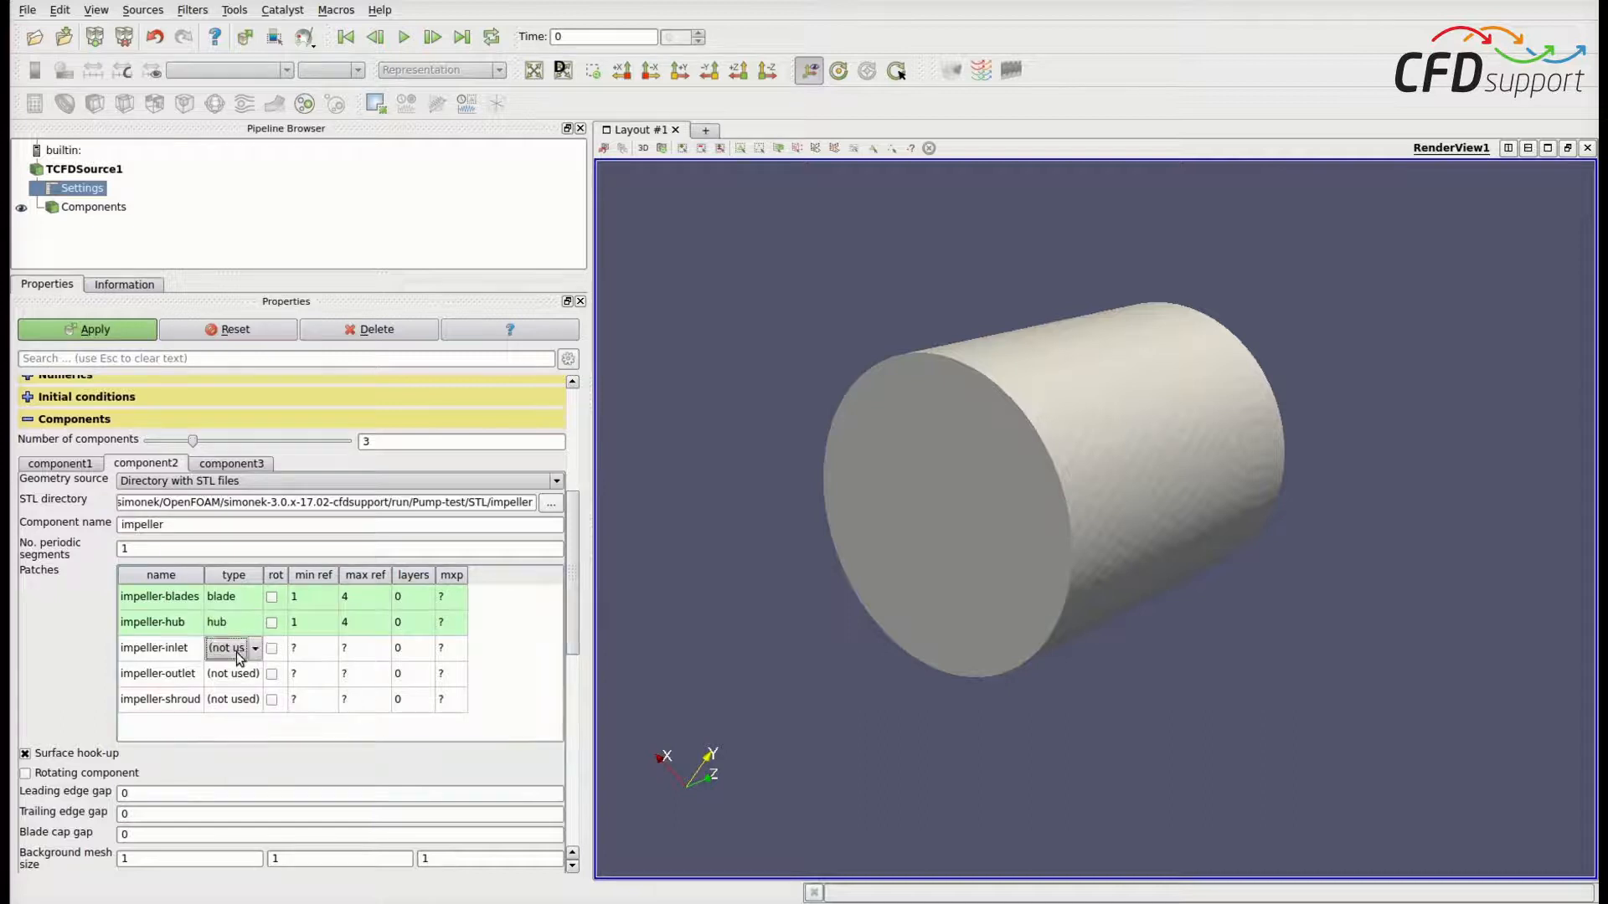
click(257, 646)
scroll(258, 736, down, 4)
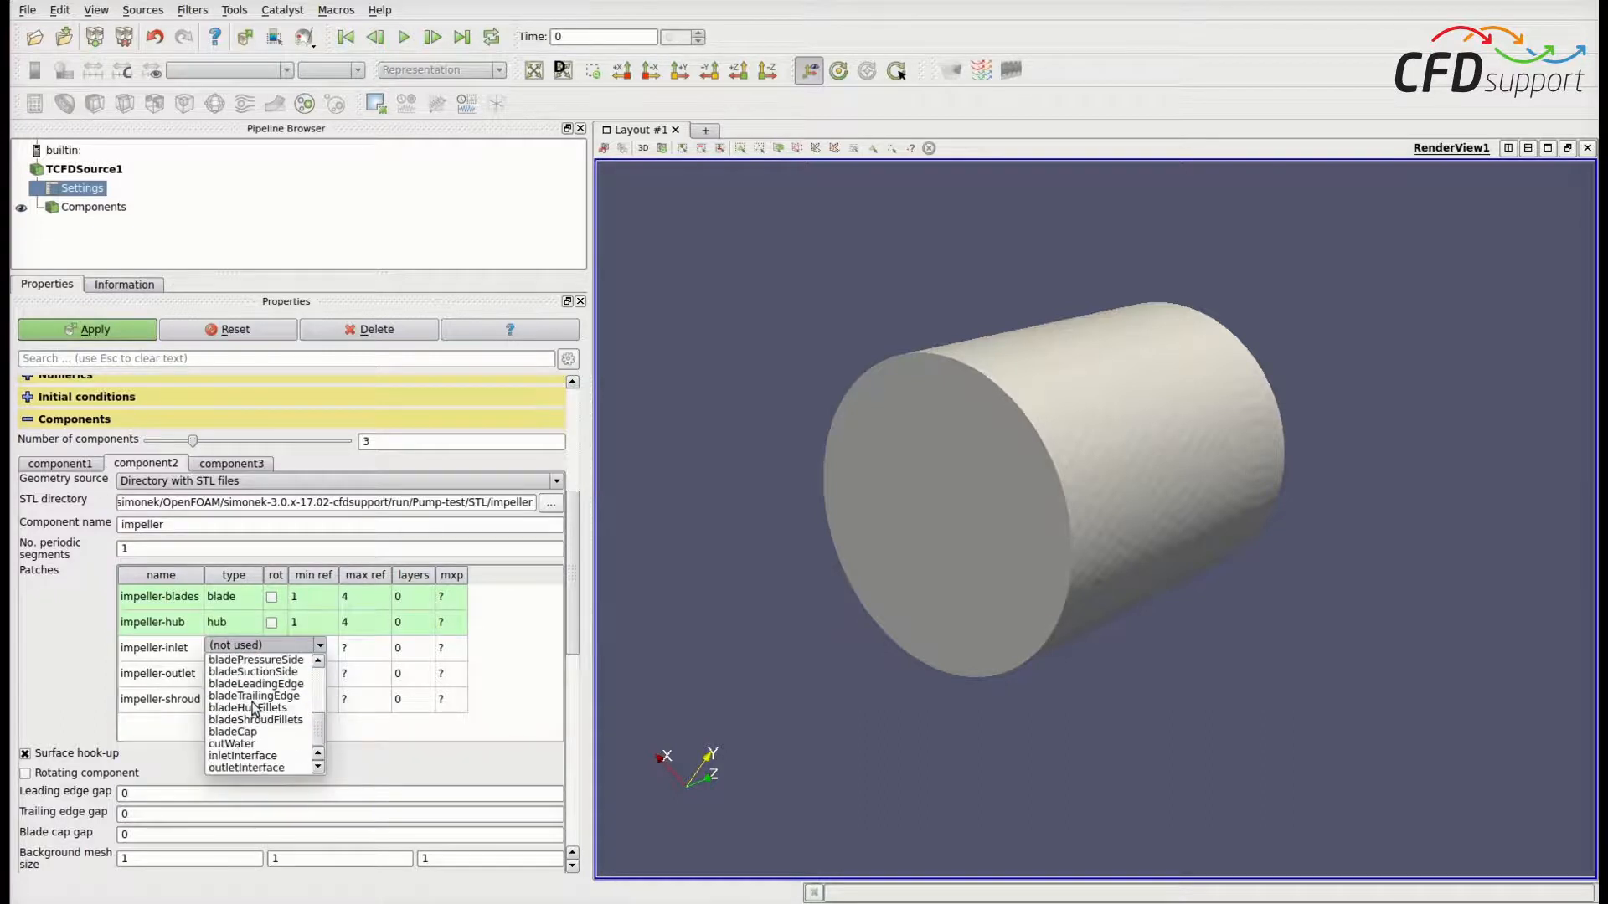
click(263, 759)
click(235, 654)
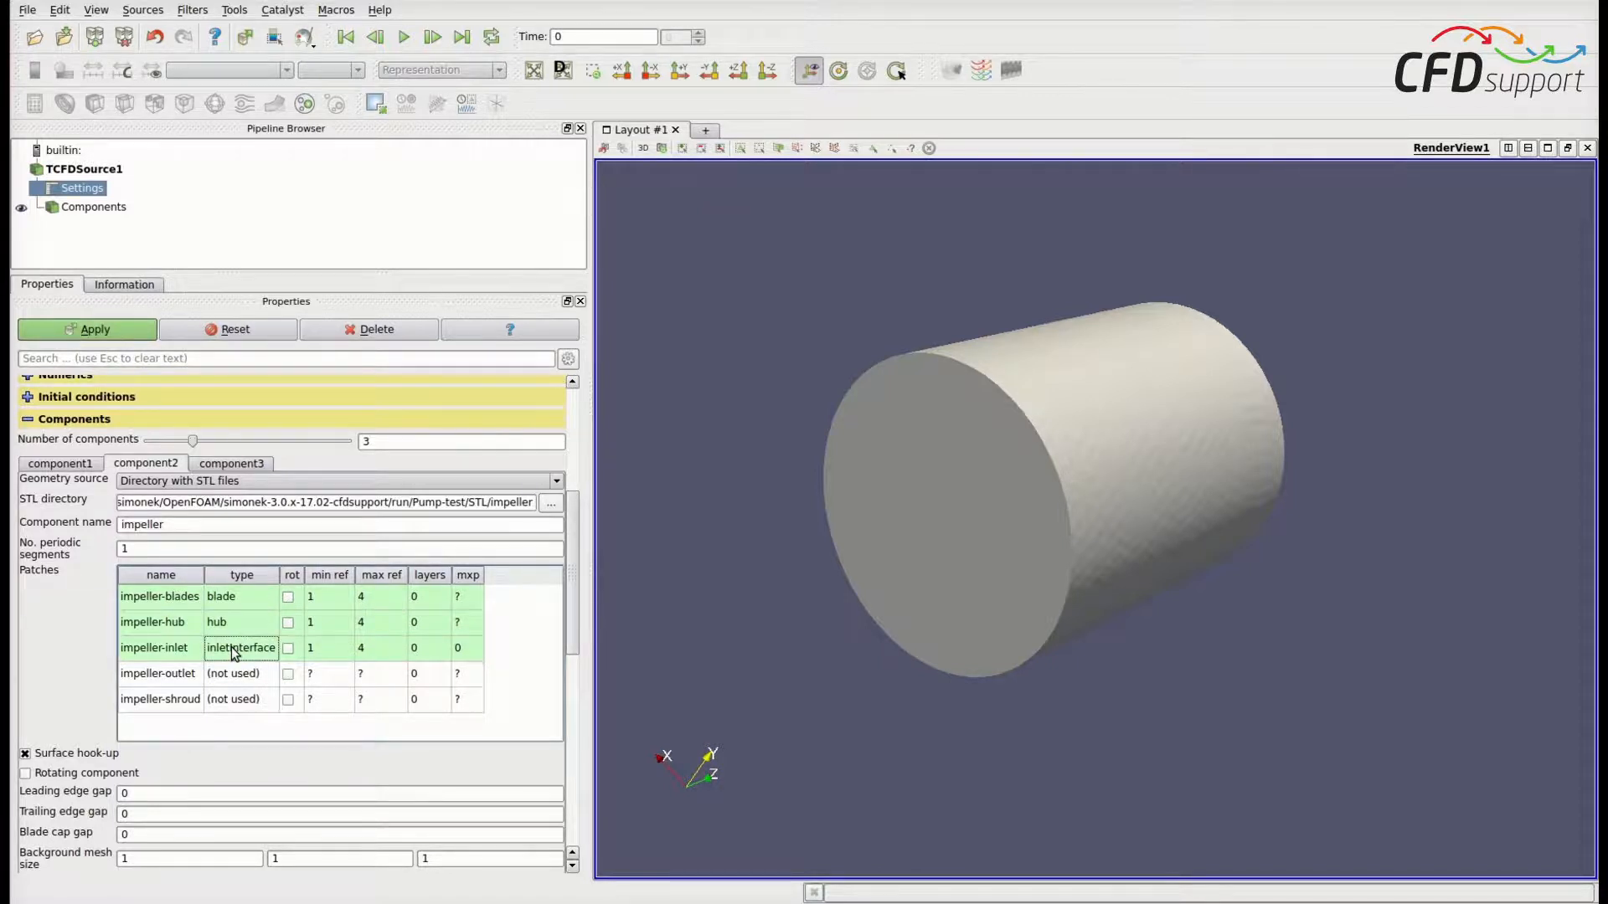
right_click(233, 648)
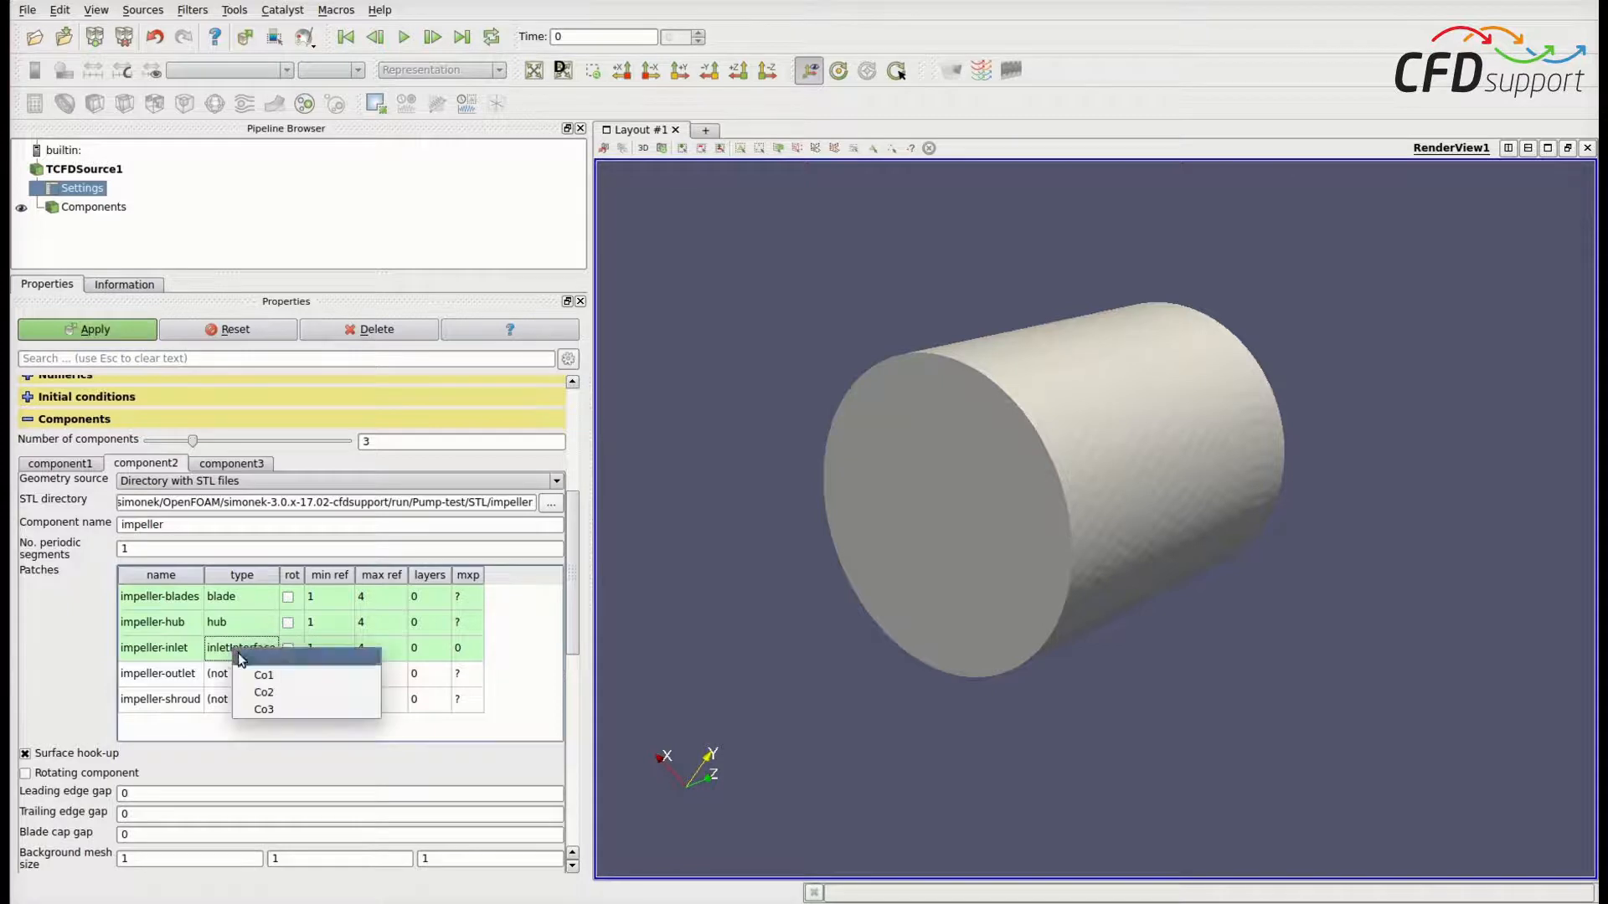
click(261, 677)
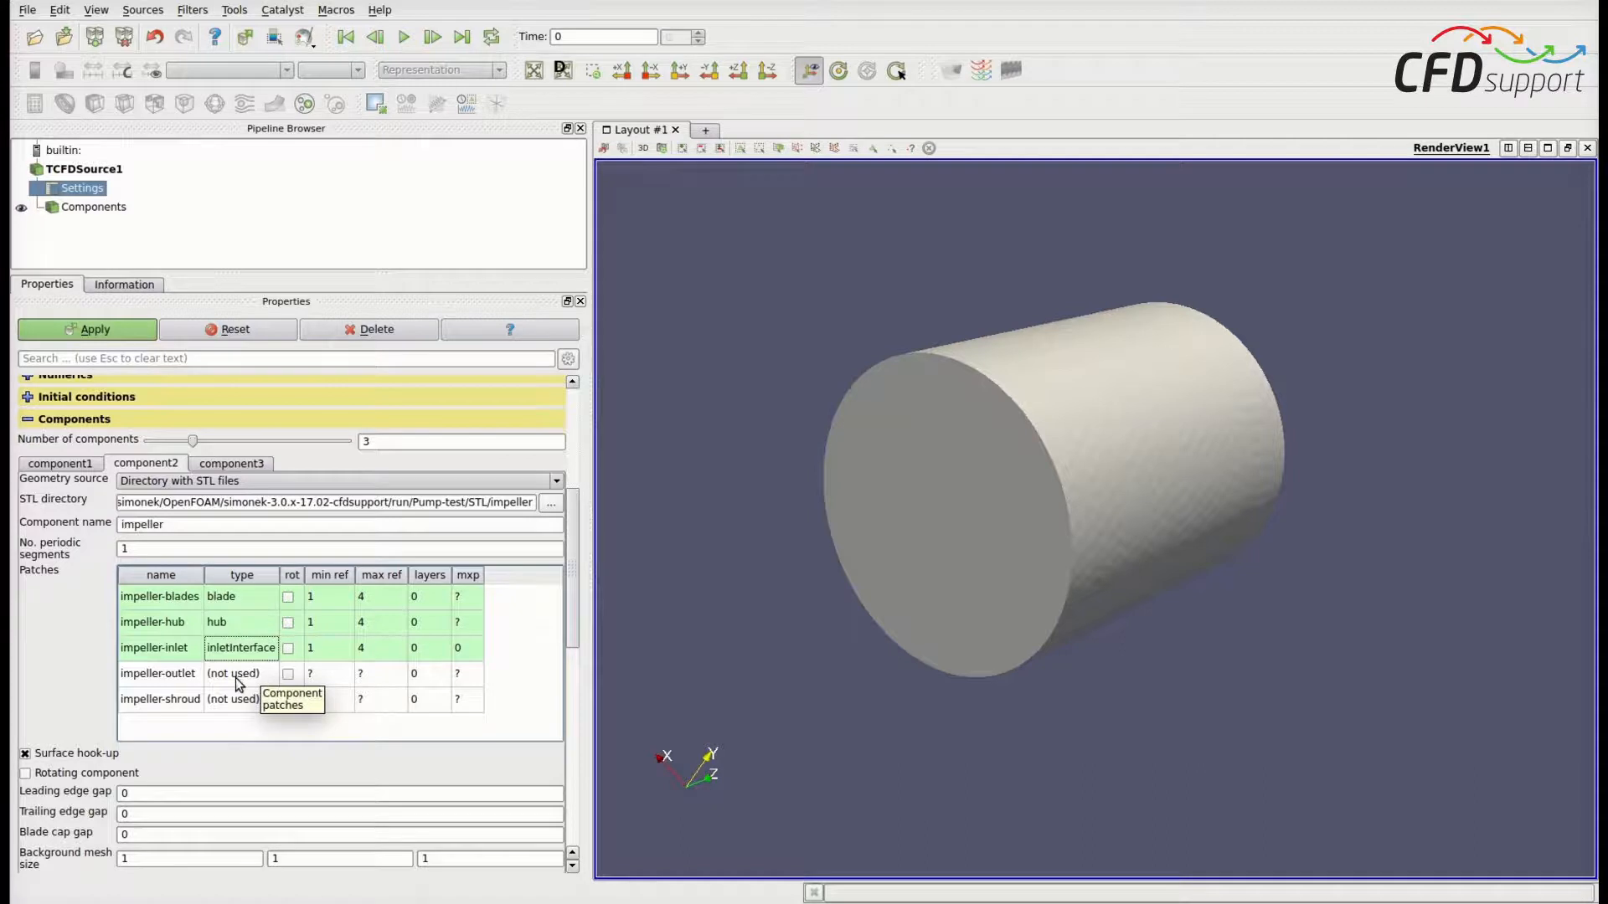
Set the impeller-outlet patch type to outletInterface and connect it to component Co3
double_click(237, 675)
click(318, 671)
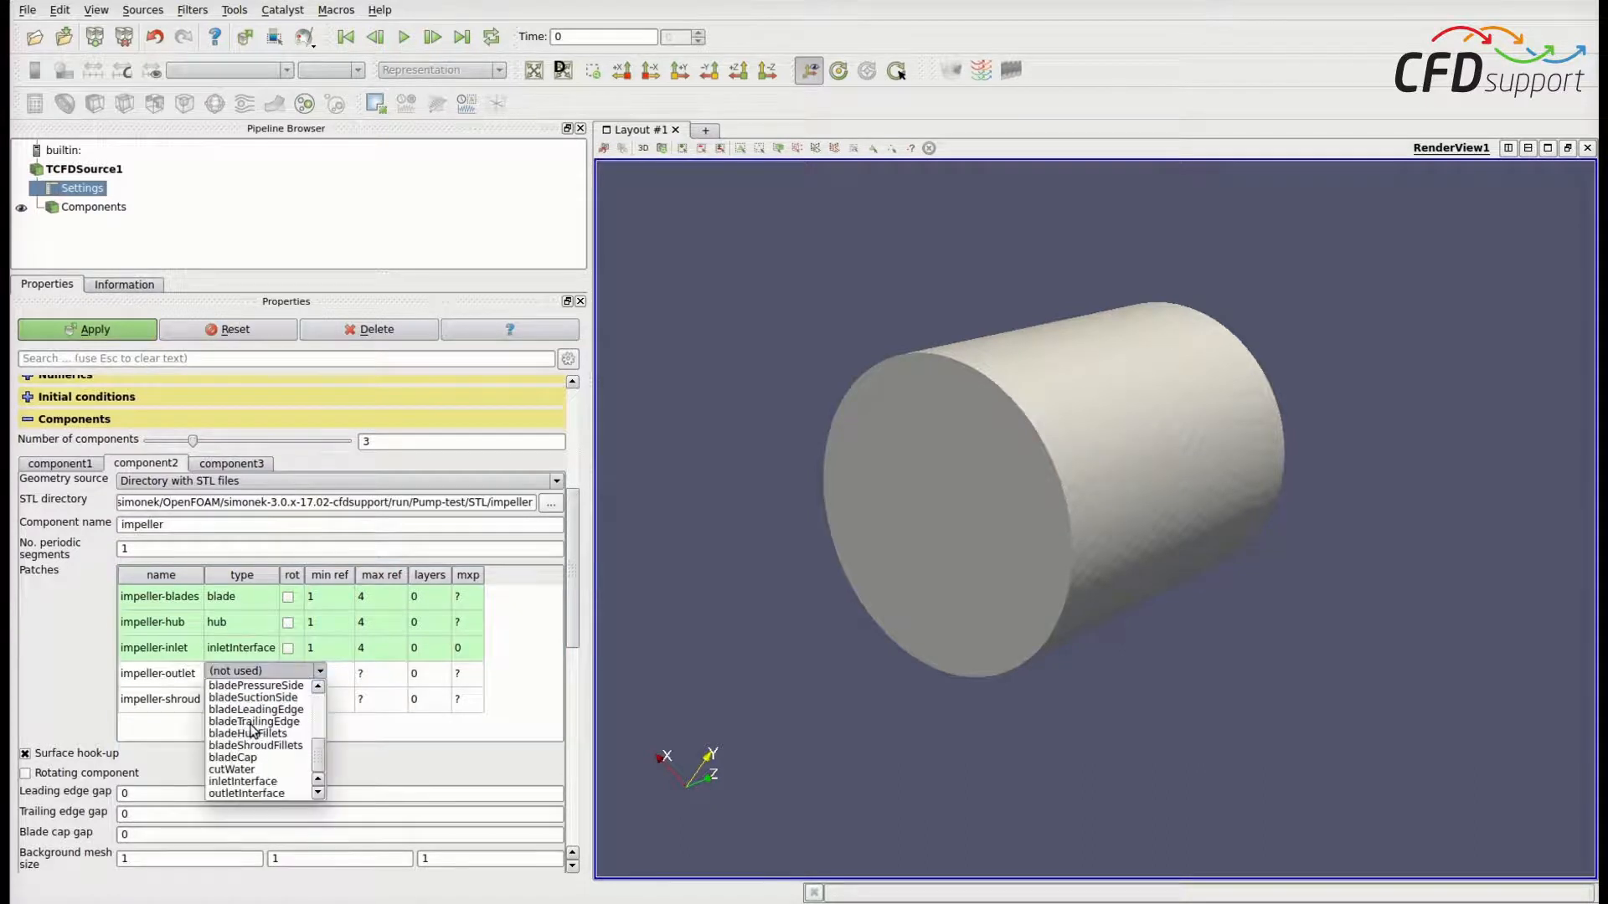
click(254, 791)
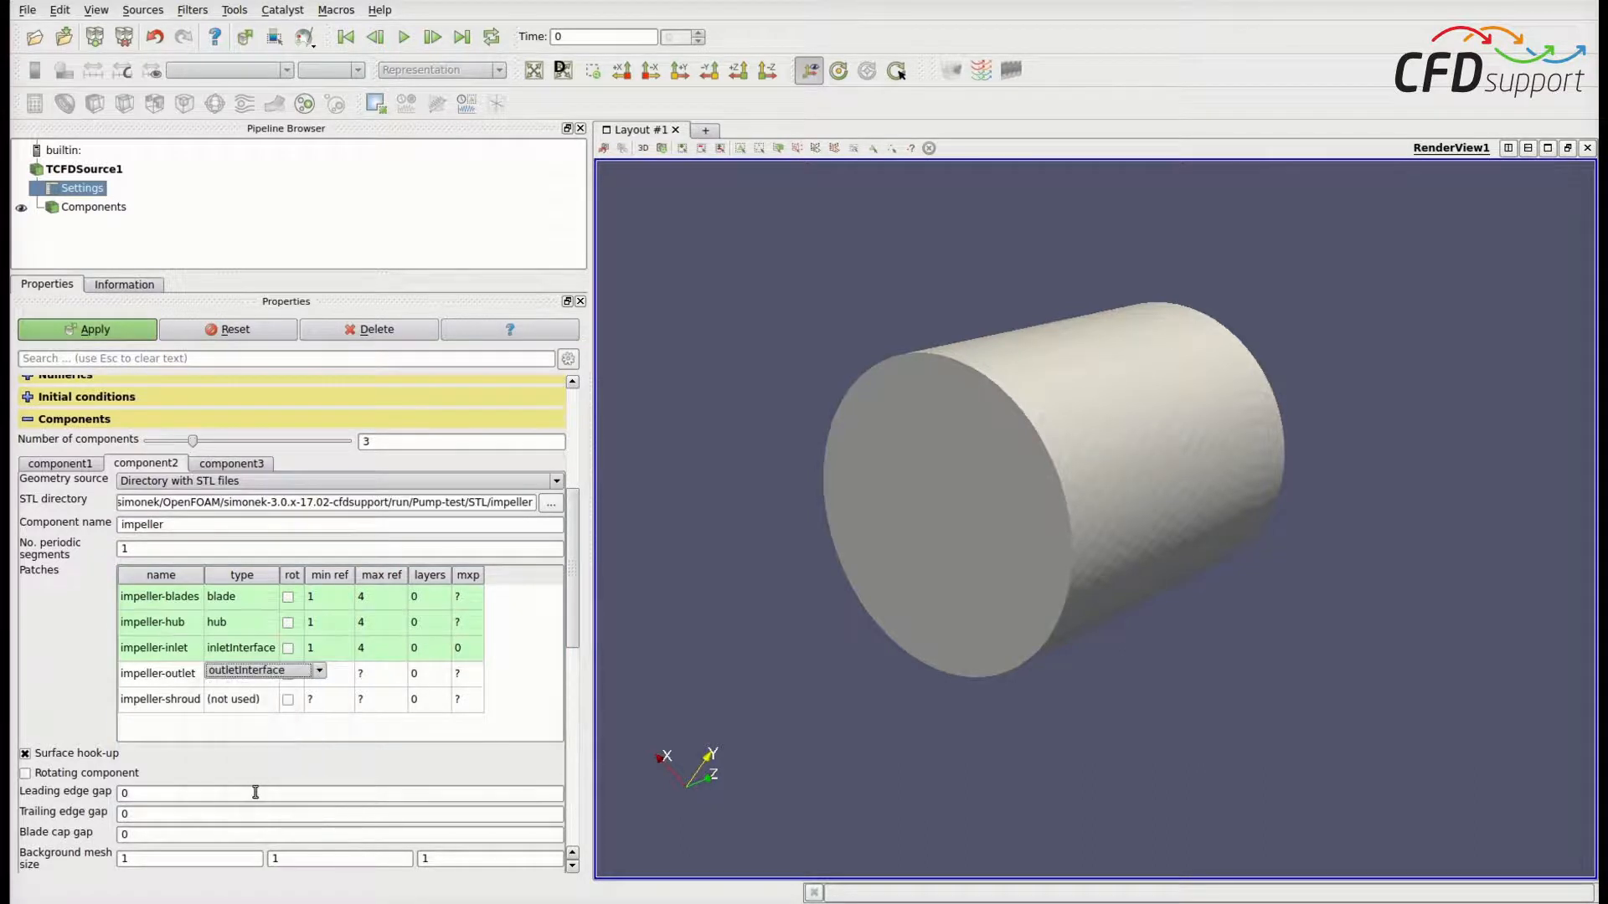
right_click(226, 678)
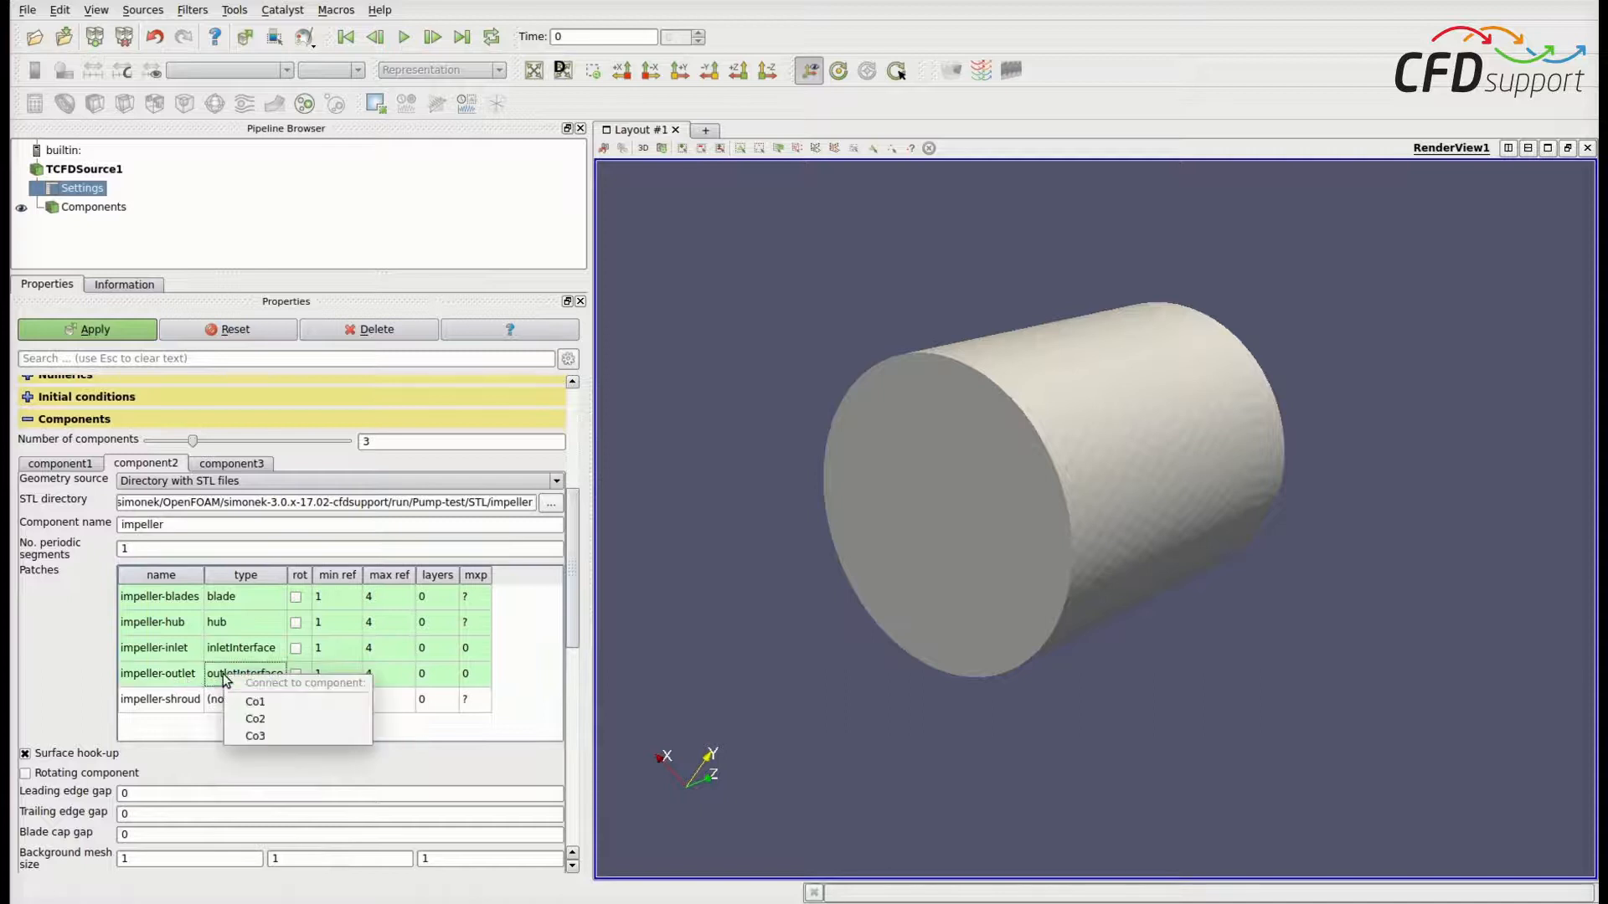
click(256, 736)
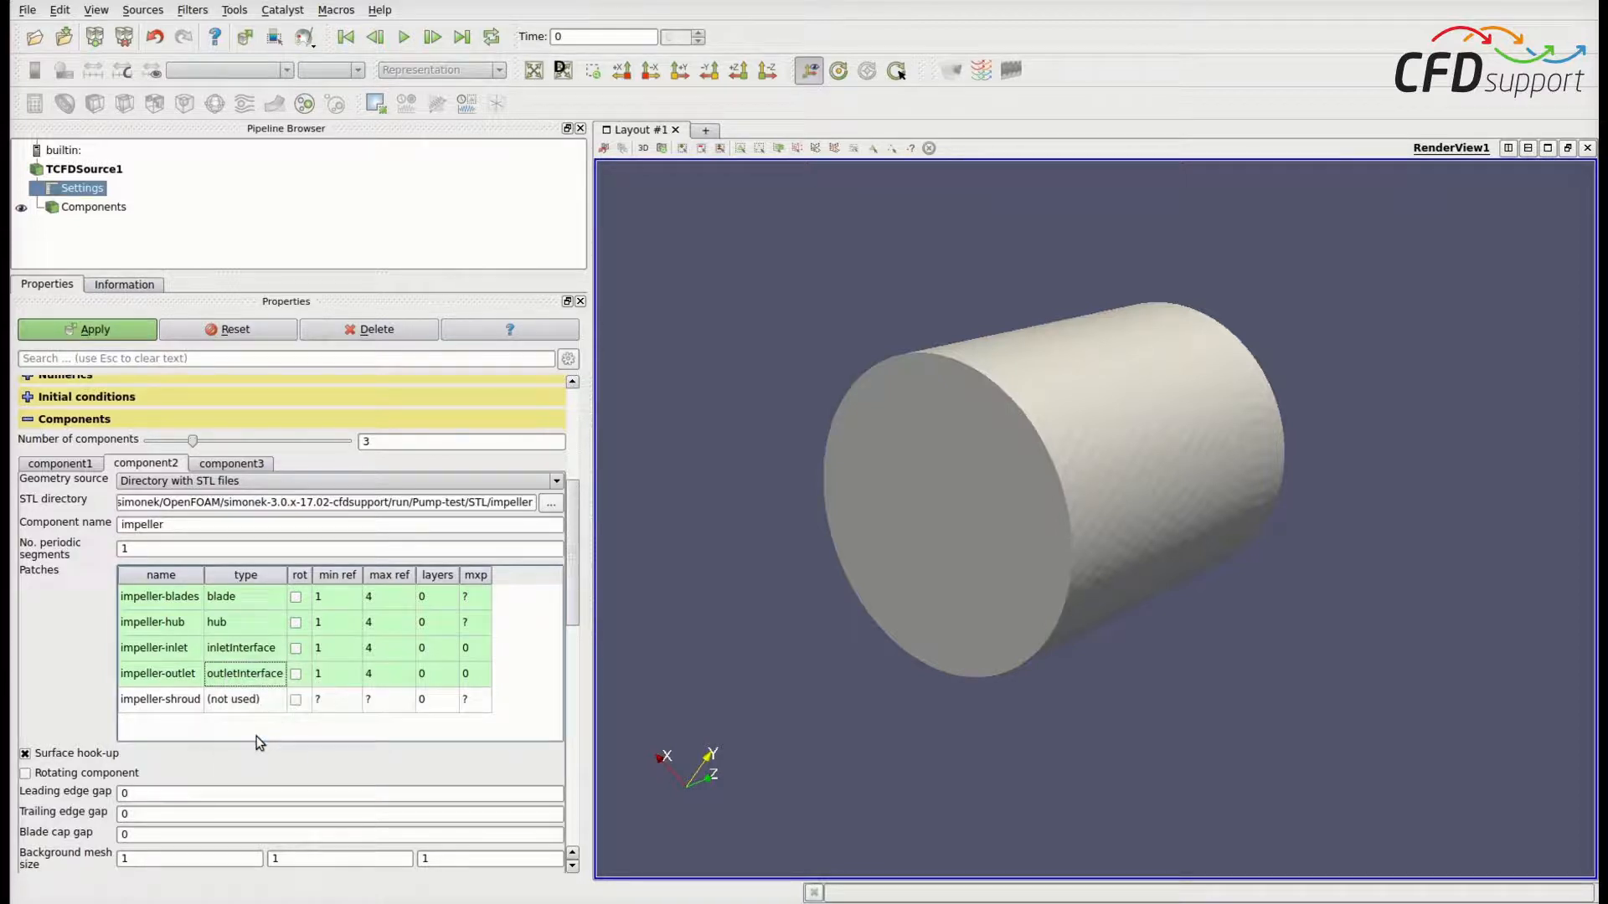
Set the impeller-shroud patch type to shroud and apply the settings to load the impeller geometry
double_click(240, 702)
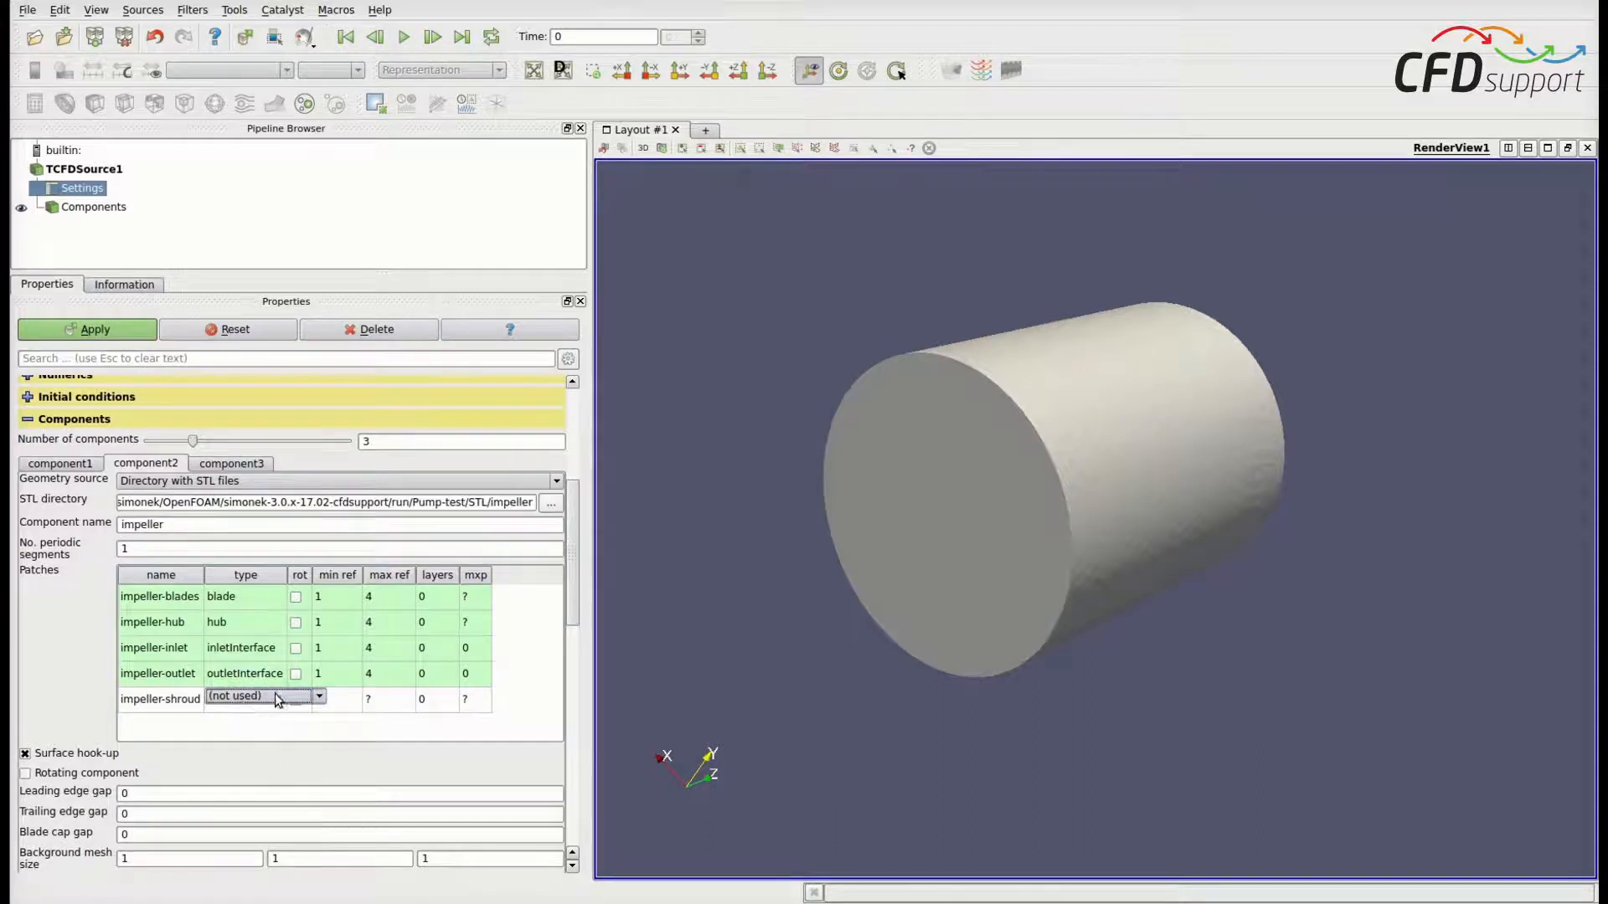
click(278, 700)
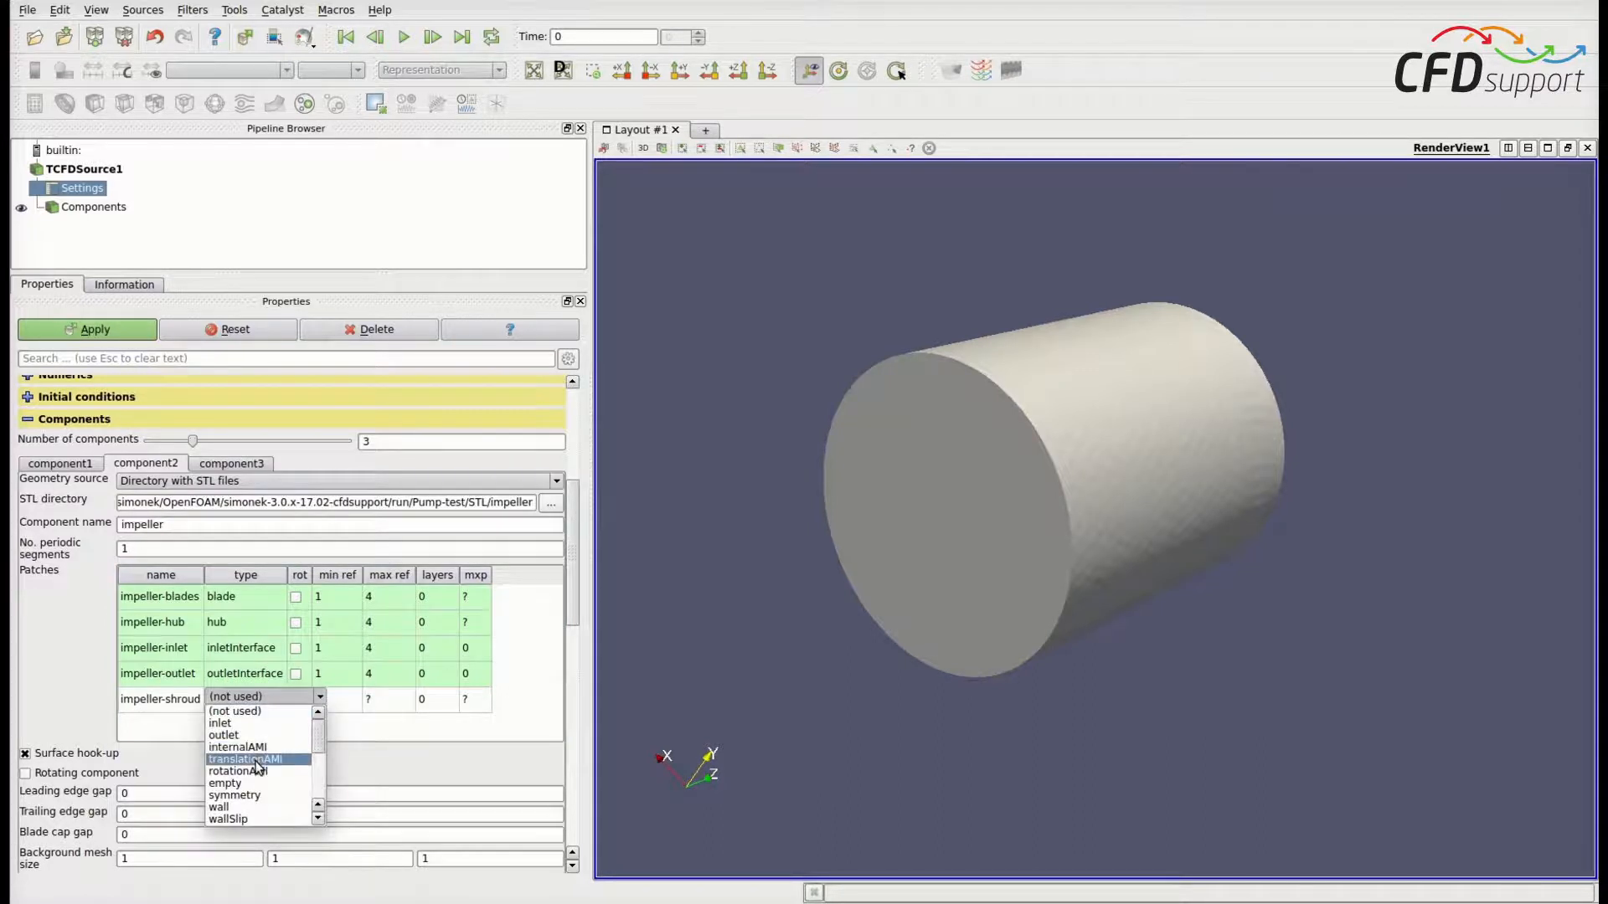
scroll(257, 766, down, 1)
click(250, 808)
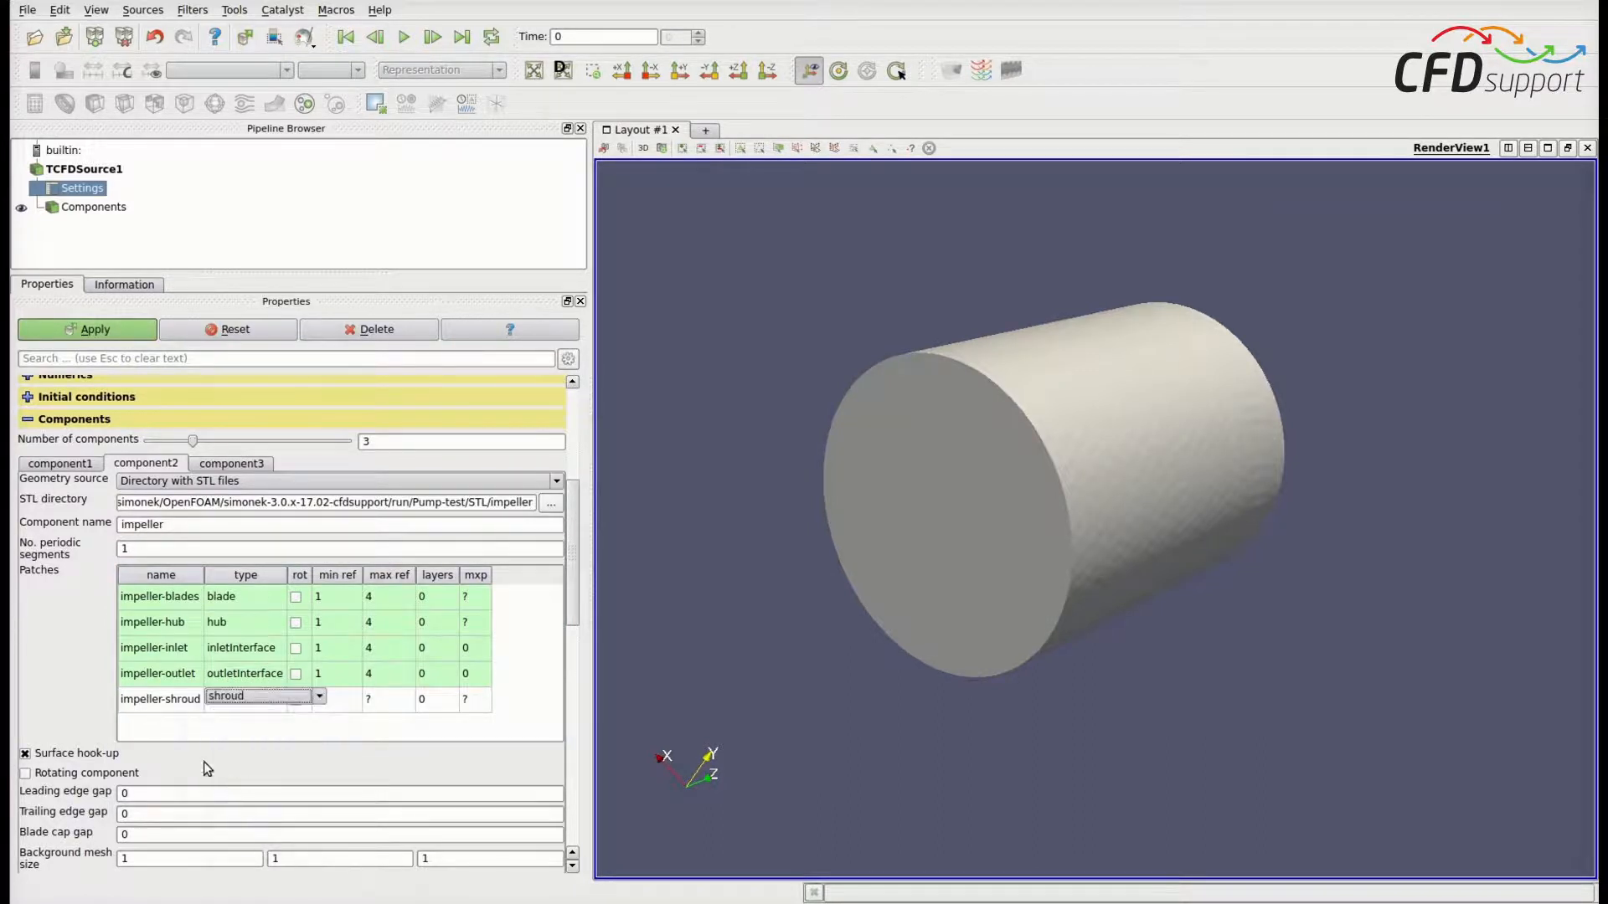
click(191, 730)
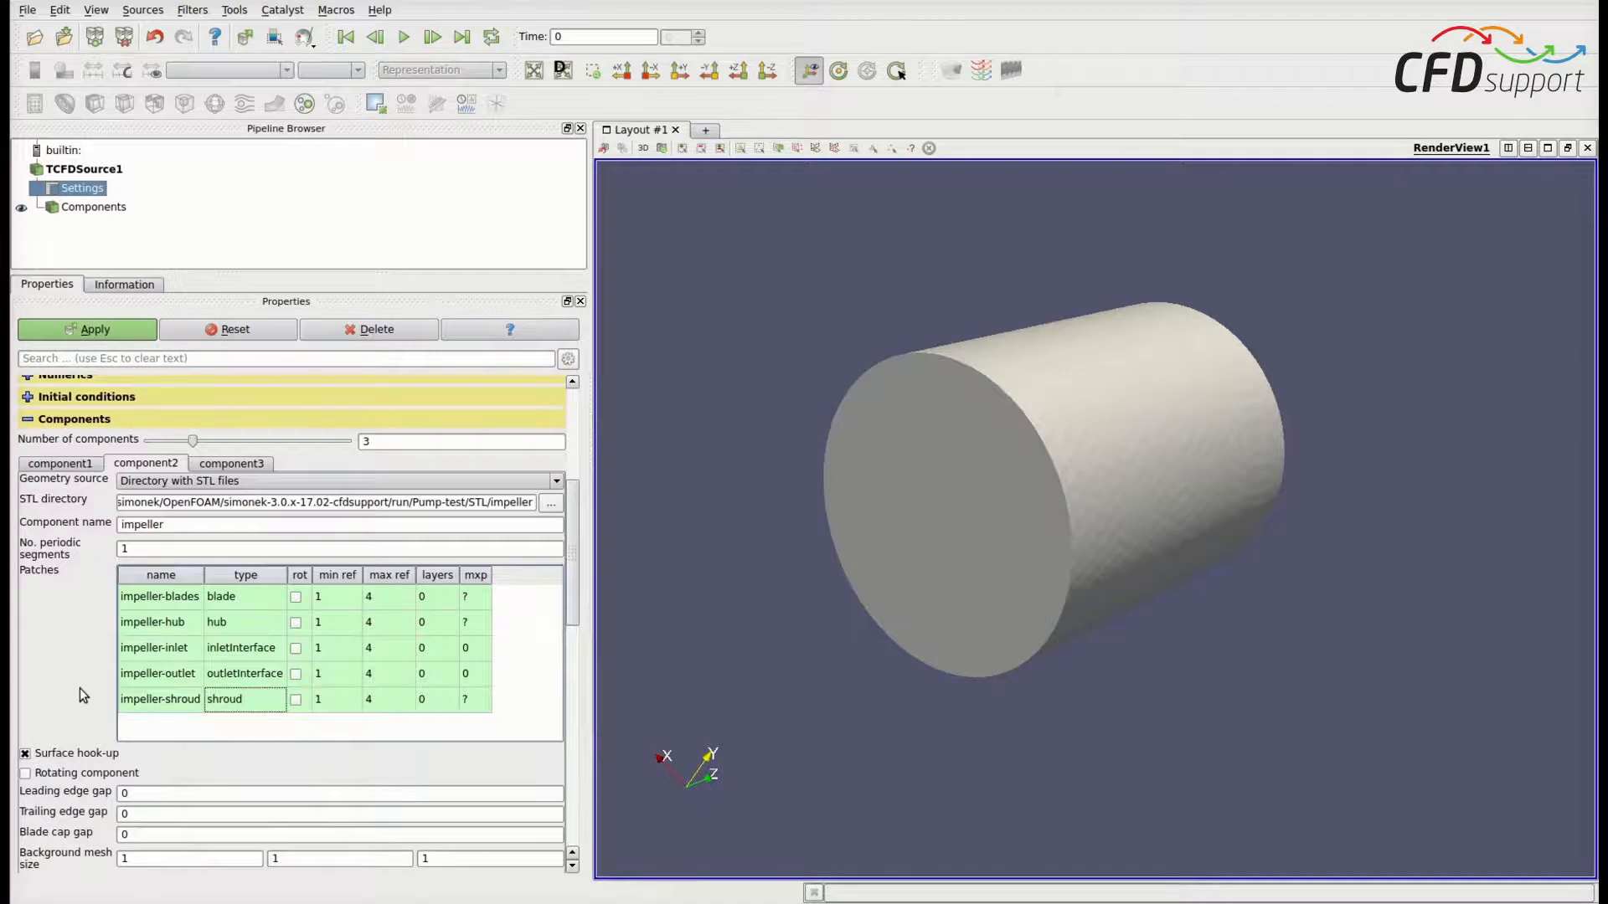
scroll(70, 655, down, 1)
scroll(70, 595, up, 1)
click(91, 330)
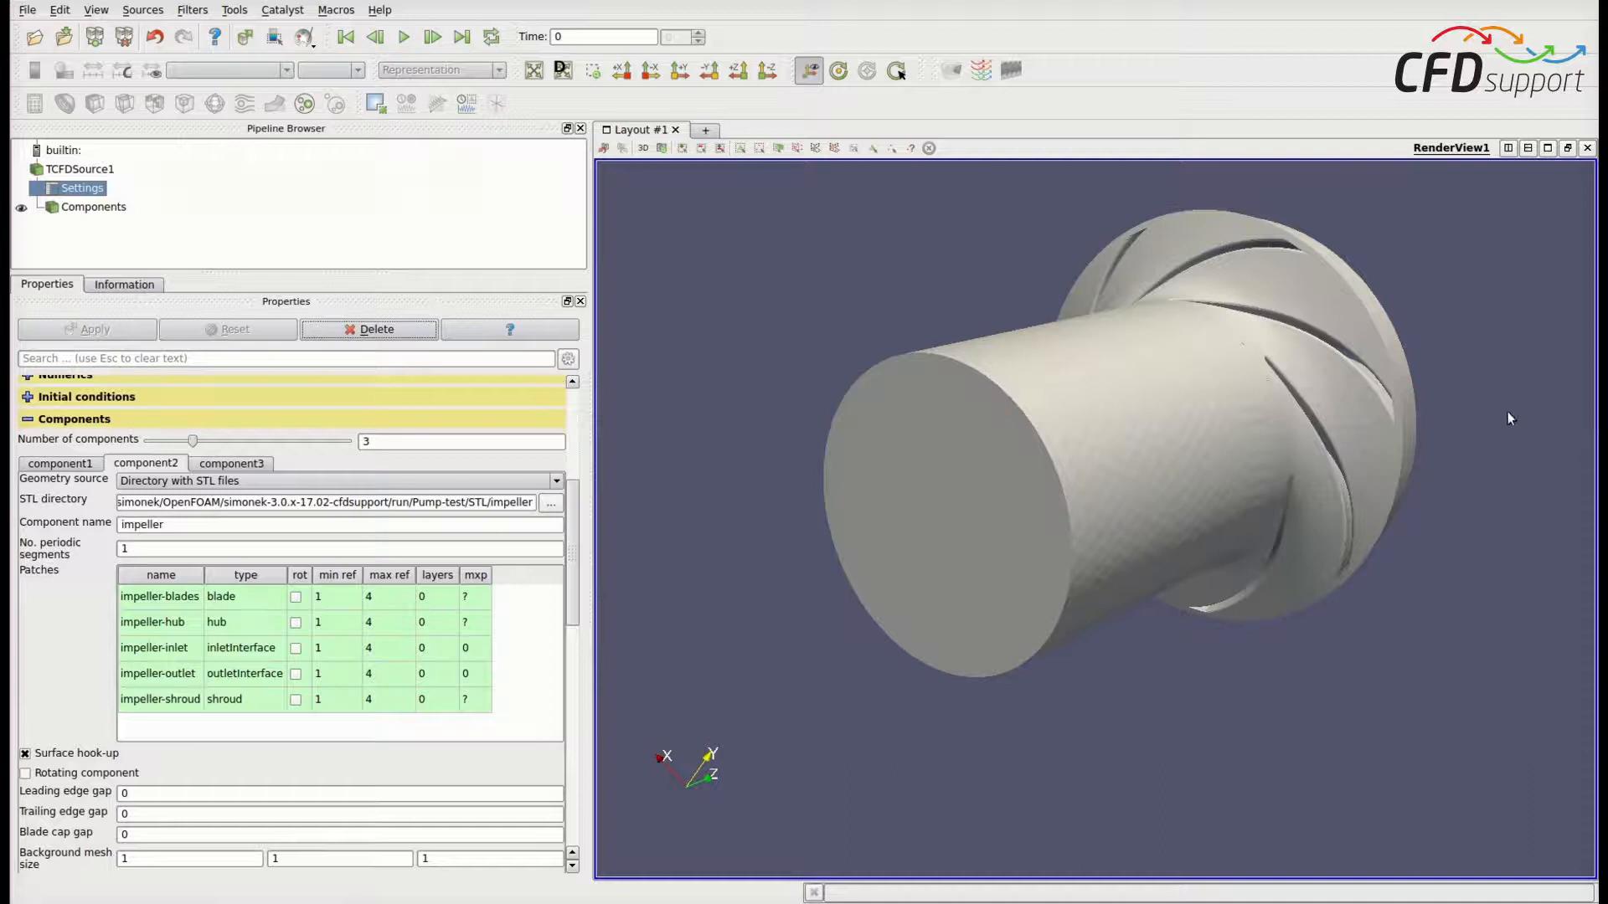
Mark the impeller-blades patch as rotating
middle_drag(1318, 390, 1244, 443)
scroll(1194, 482, up, 1)
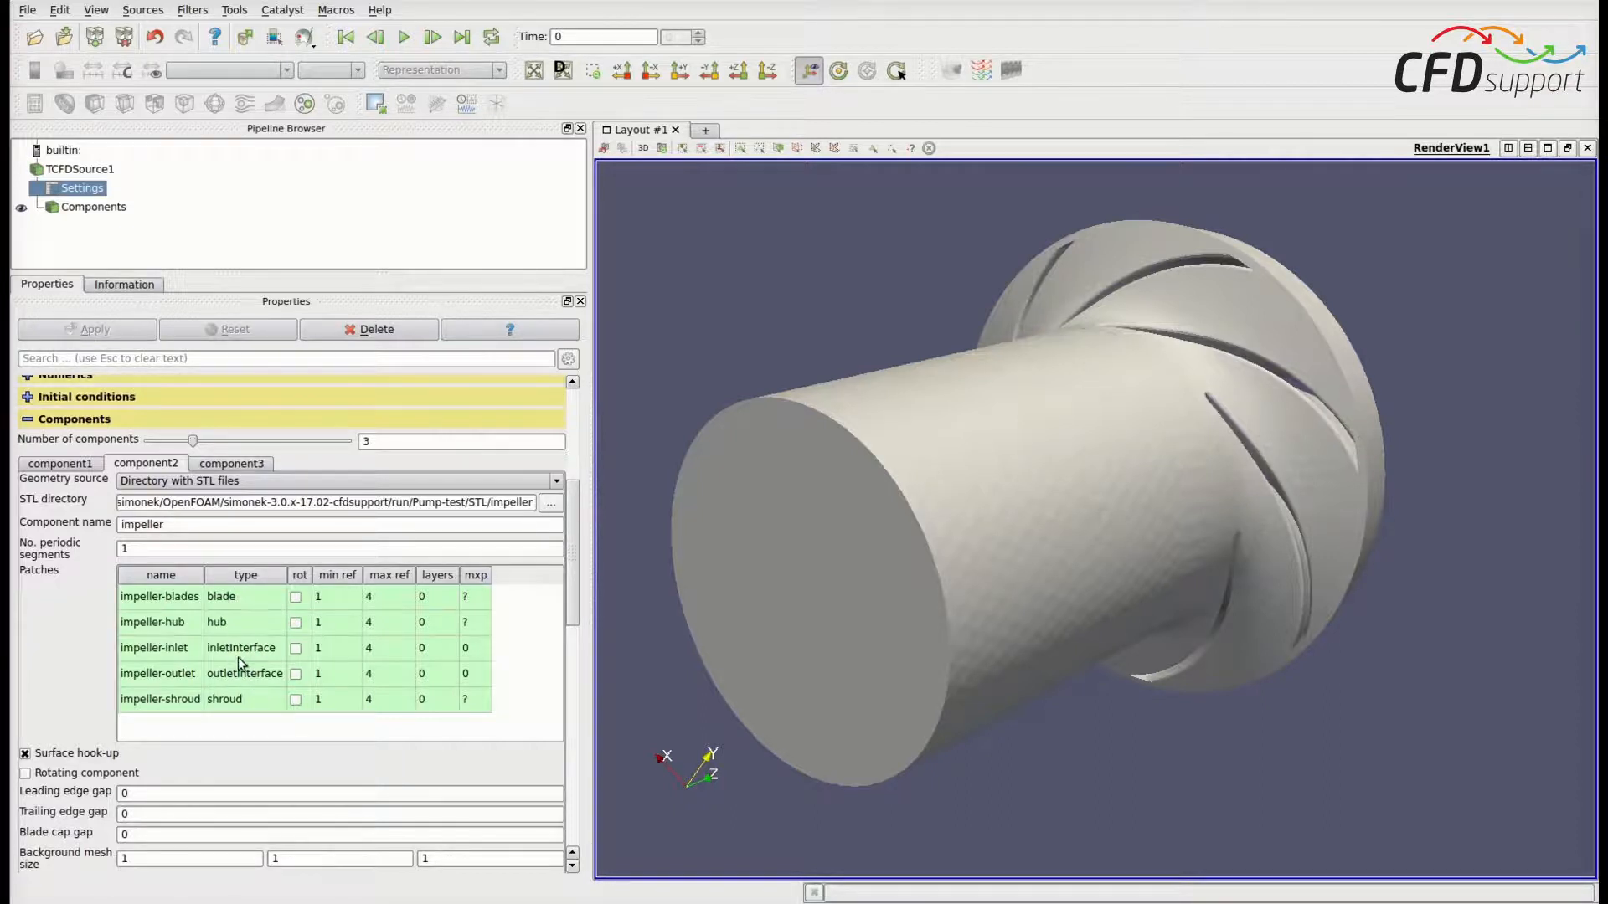
click(296, 599)
click(295, 598)
click(297, 599)
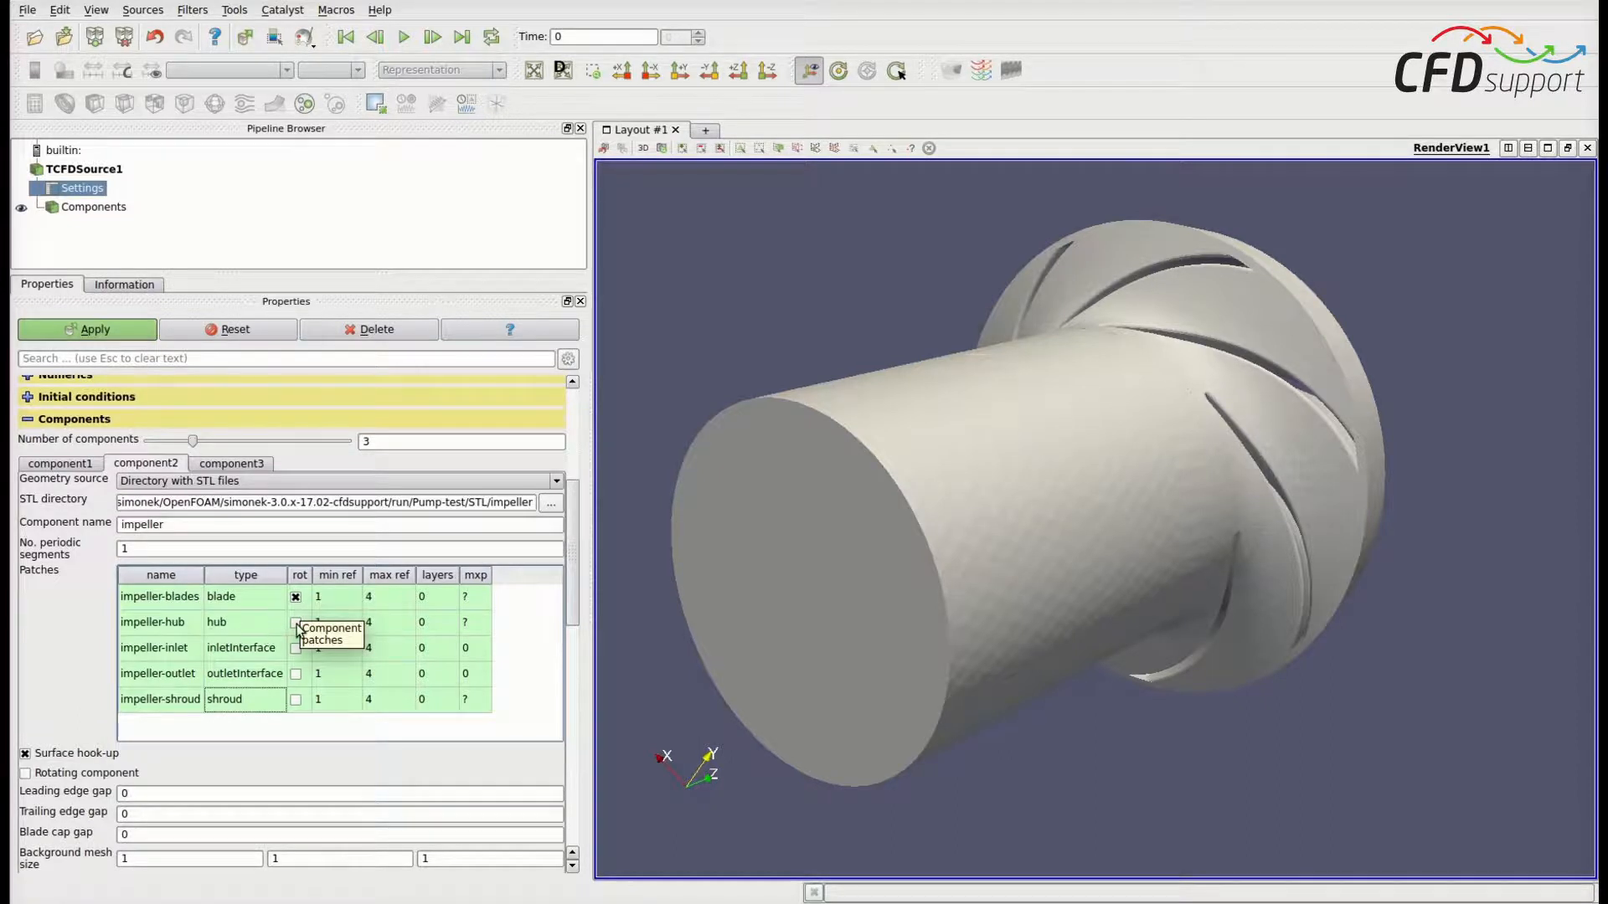
Mark the impeller-hub and impeller-shroud patches as rotating
click(296, 624)
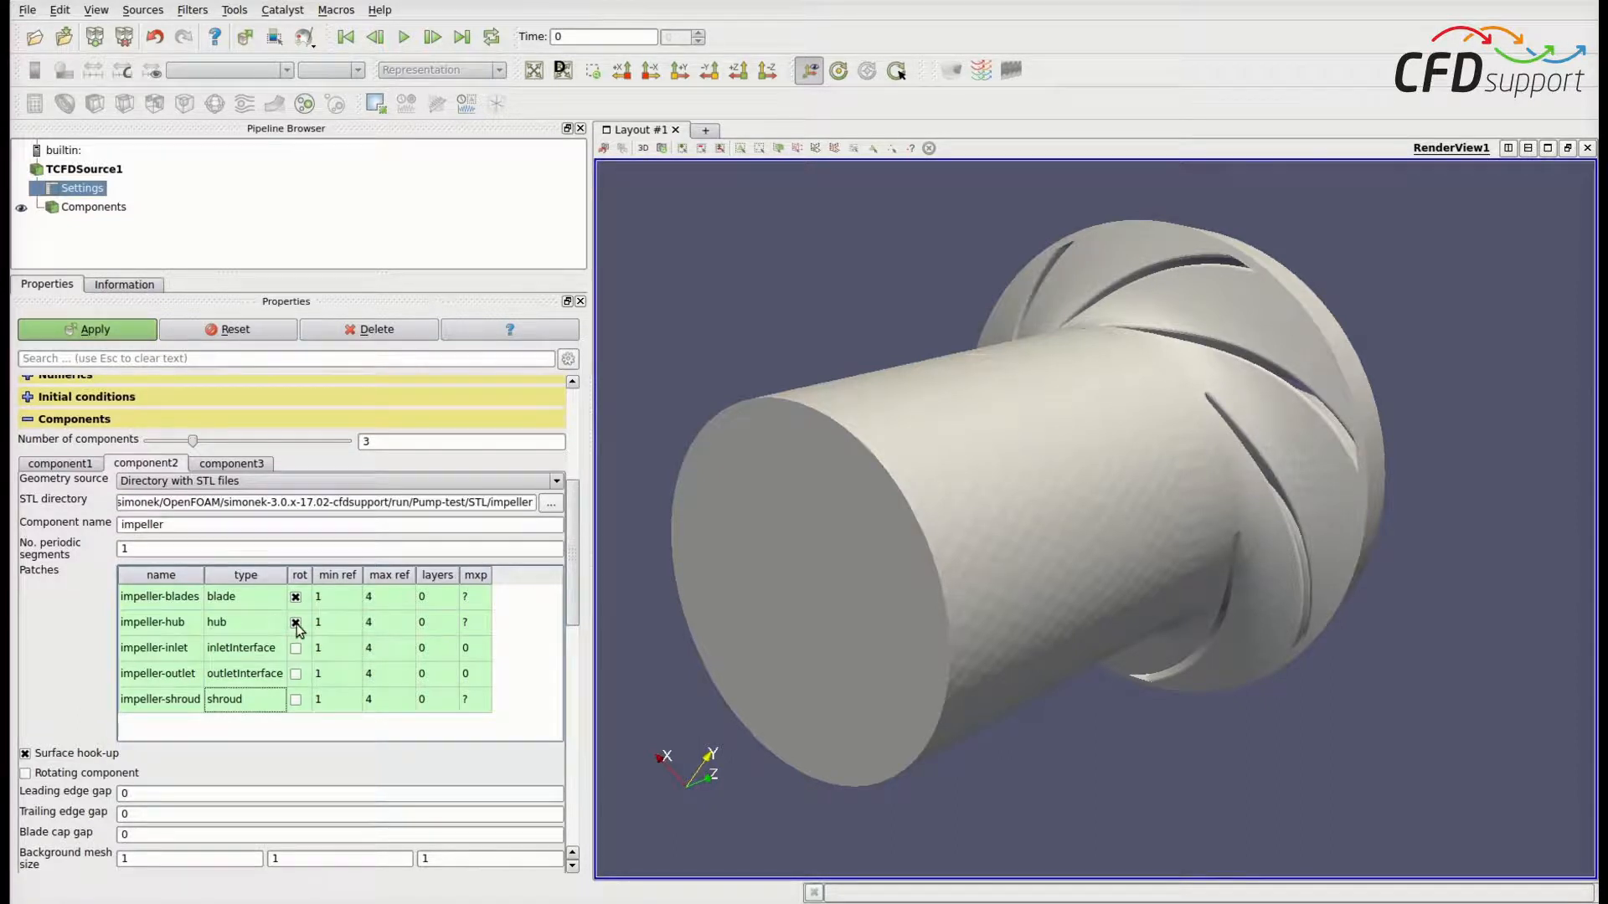
click(296, 700)
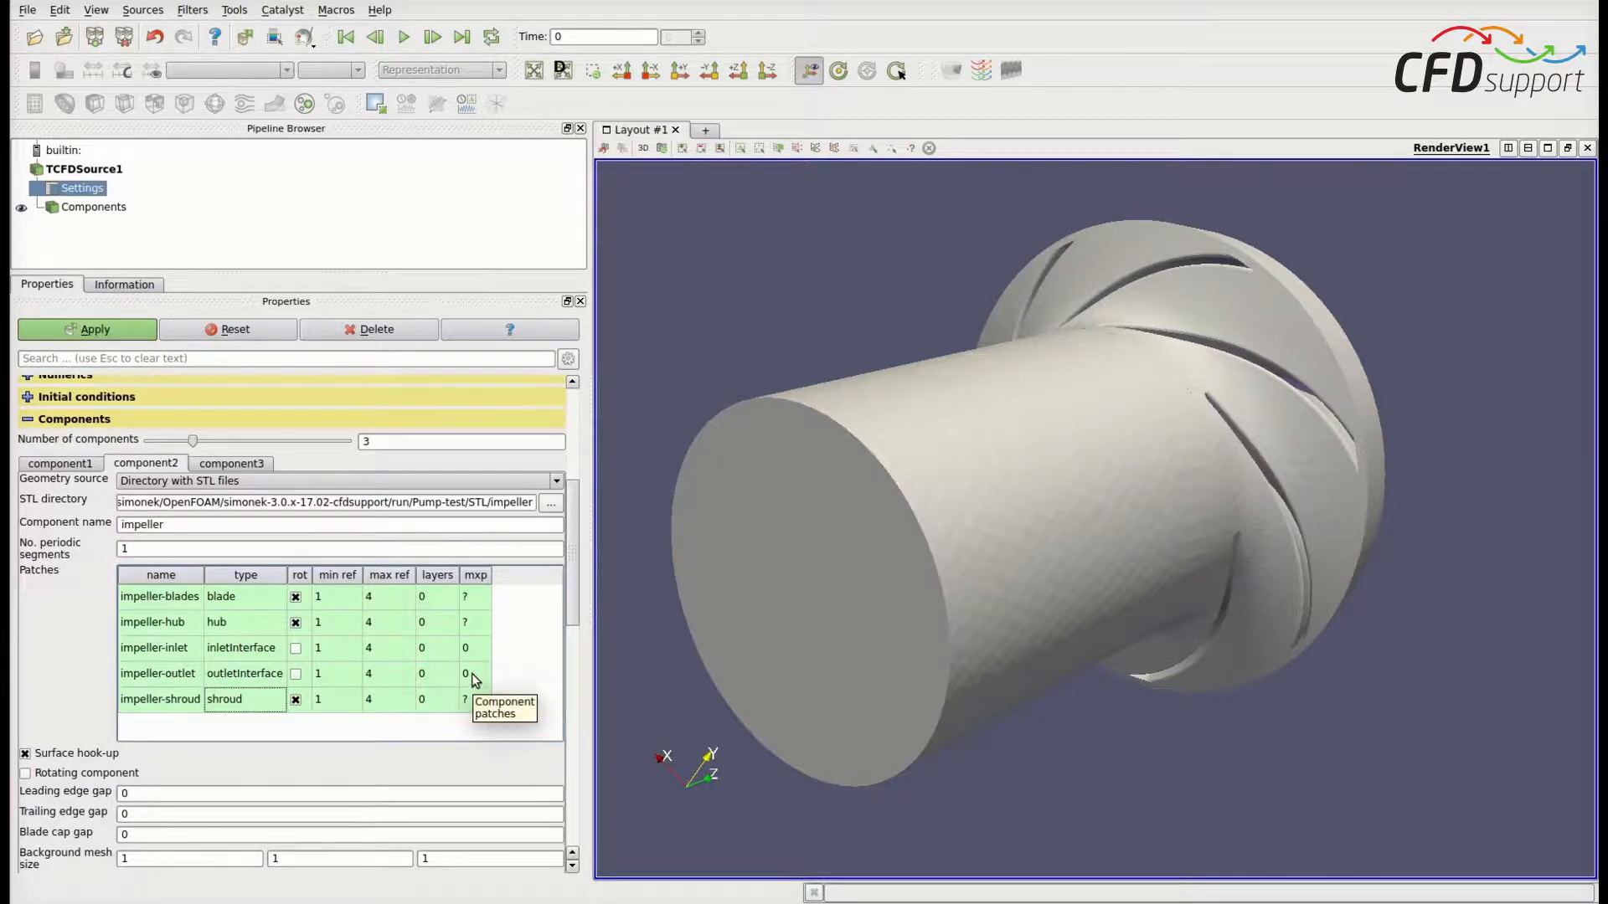
Set the mxp value of the impeller-outlet patch to 5
double_click(476, 674)
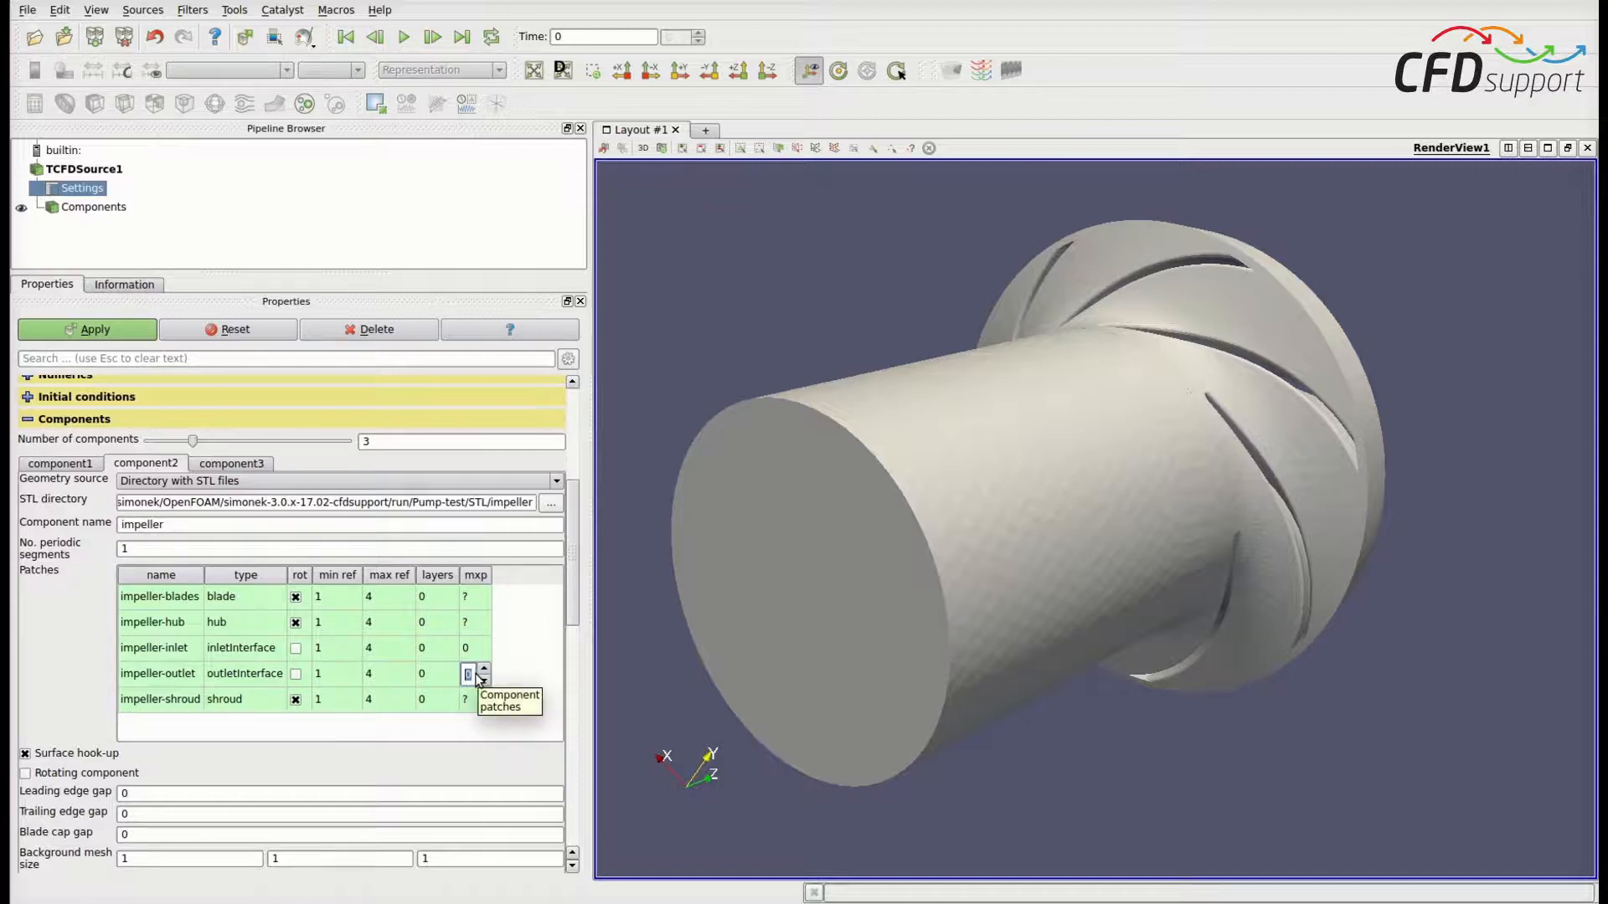
click(483, 668)
click(483, 668)
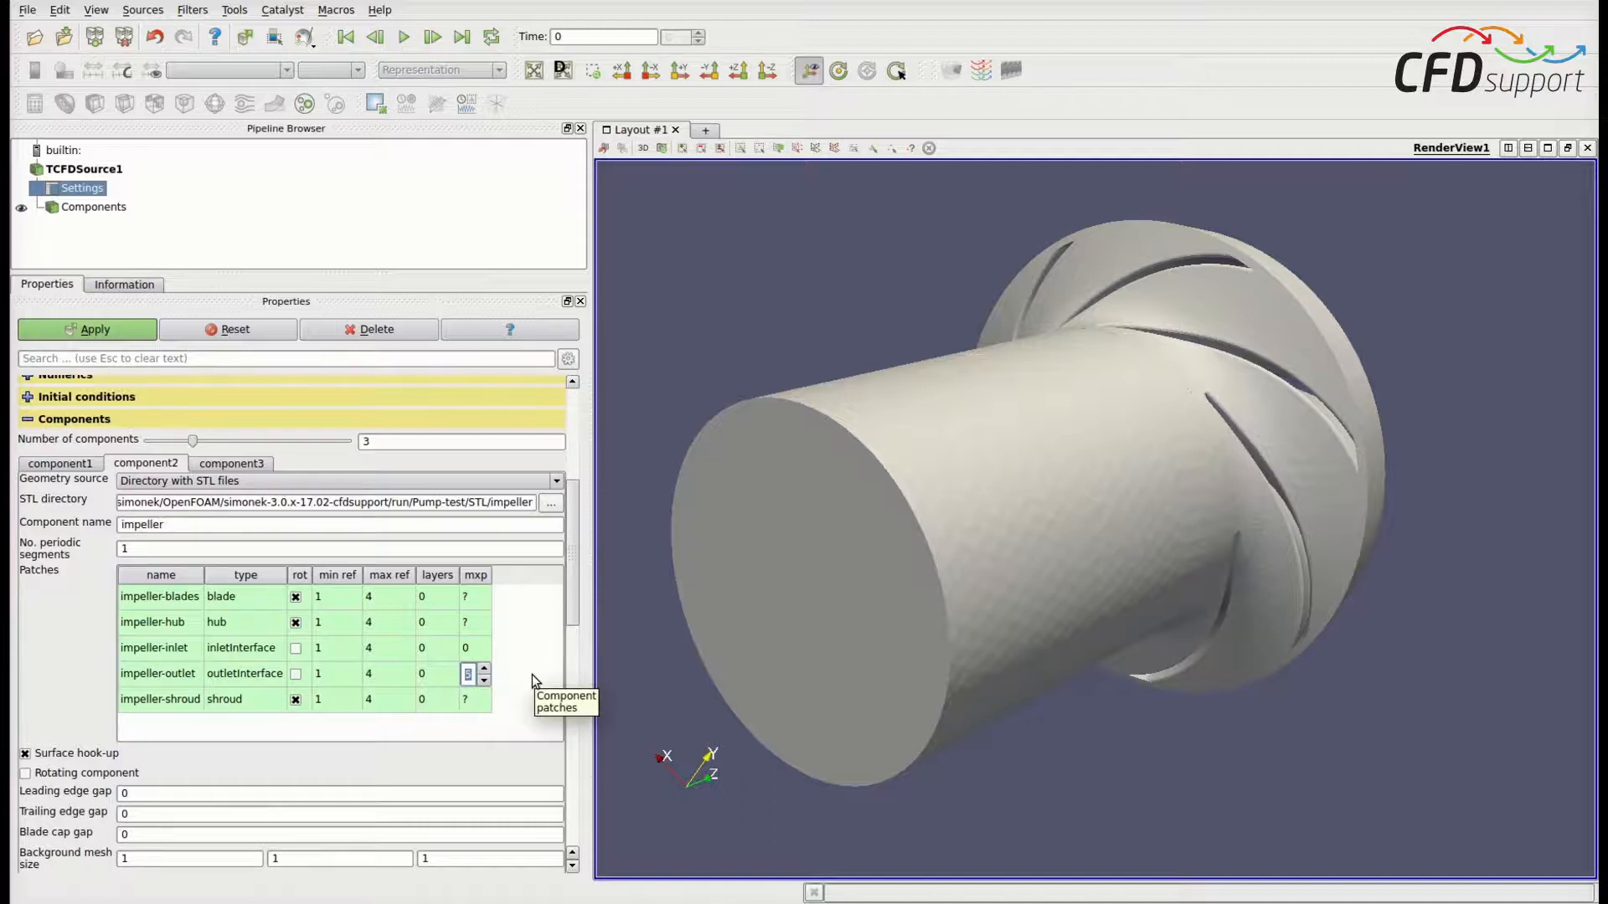
key(Return)
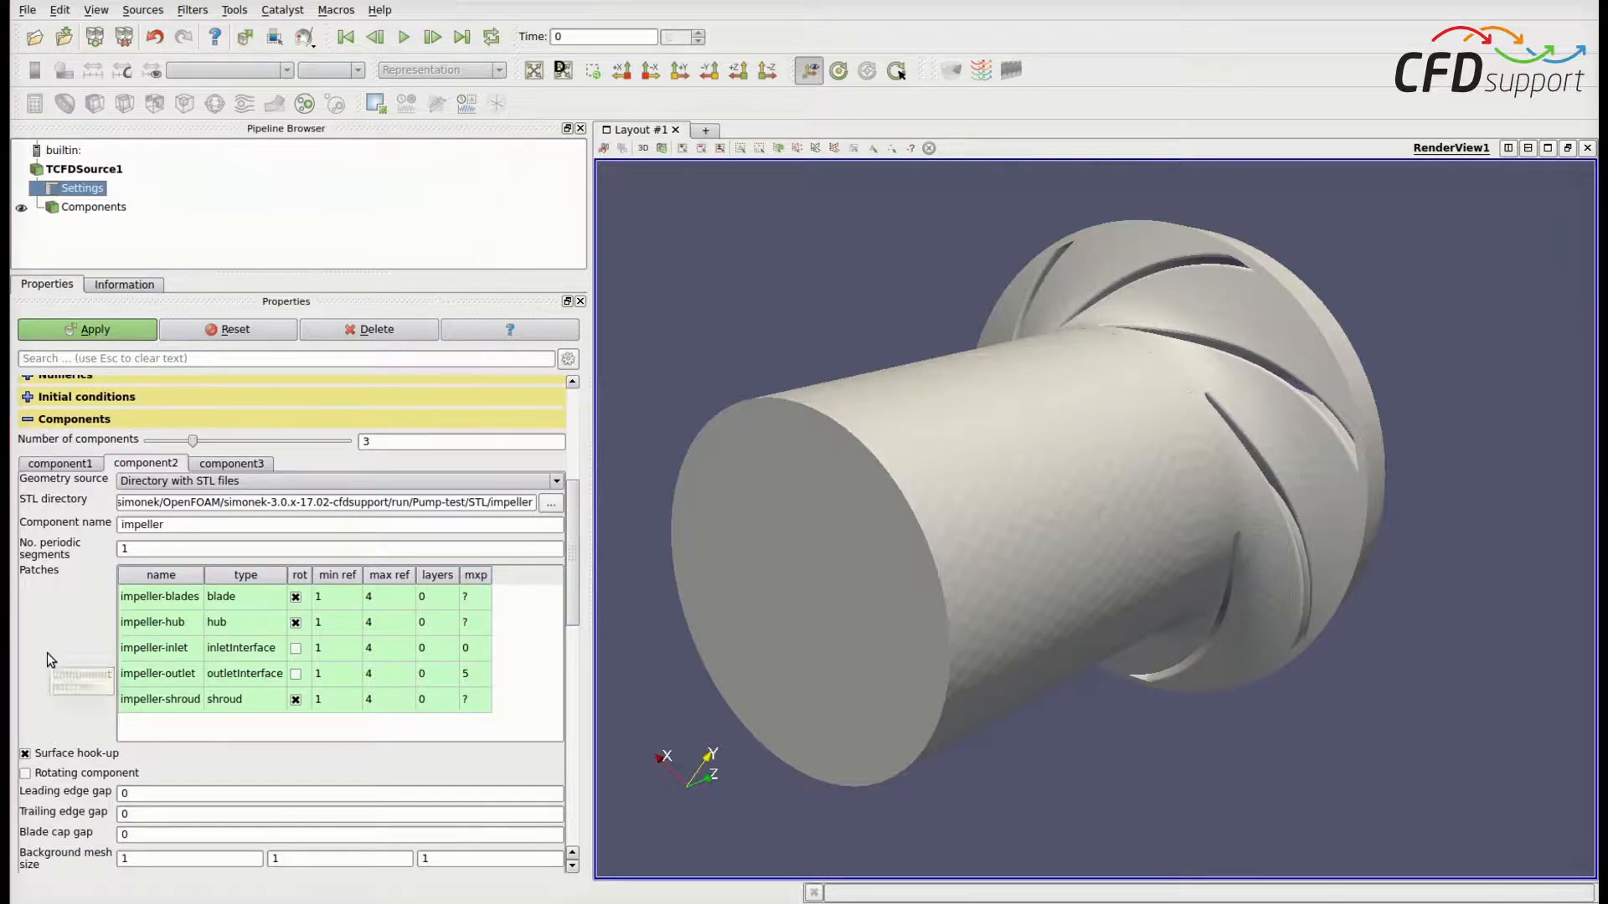
Define the impeller as a rotating component and set its background mesh size to 10, 10, 10
click(25, 773)
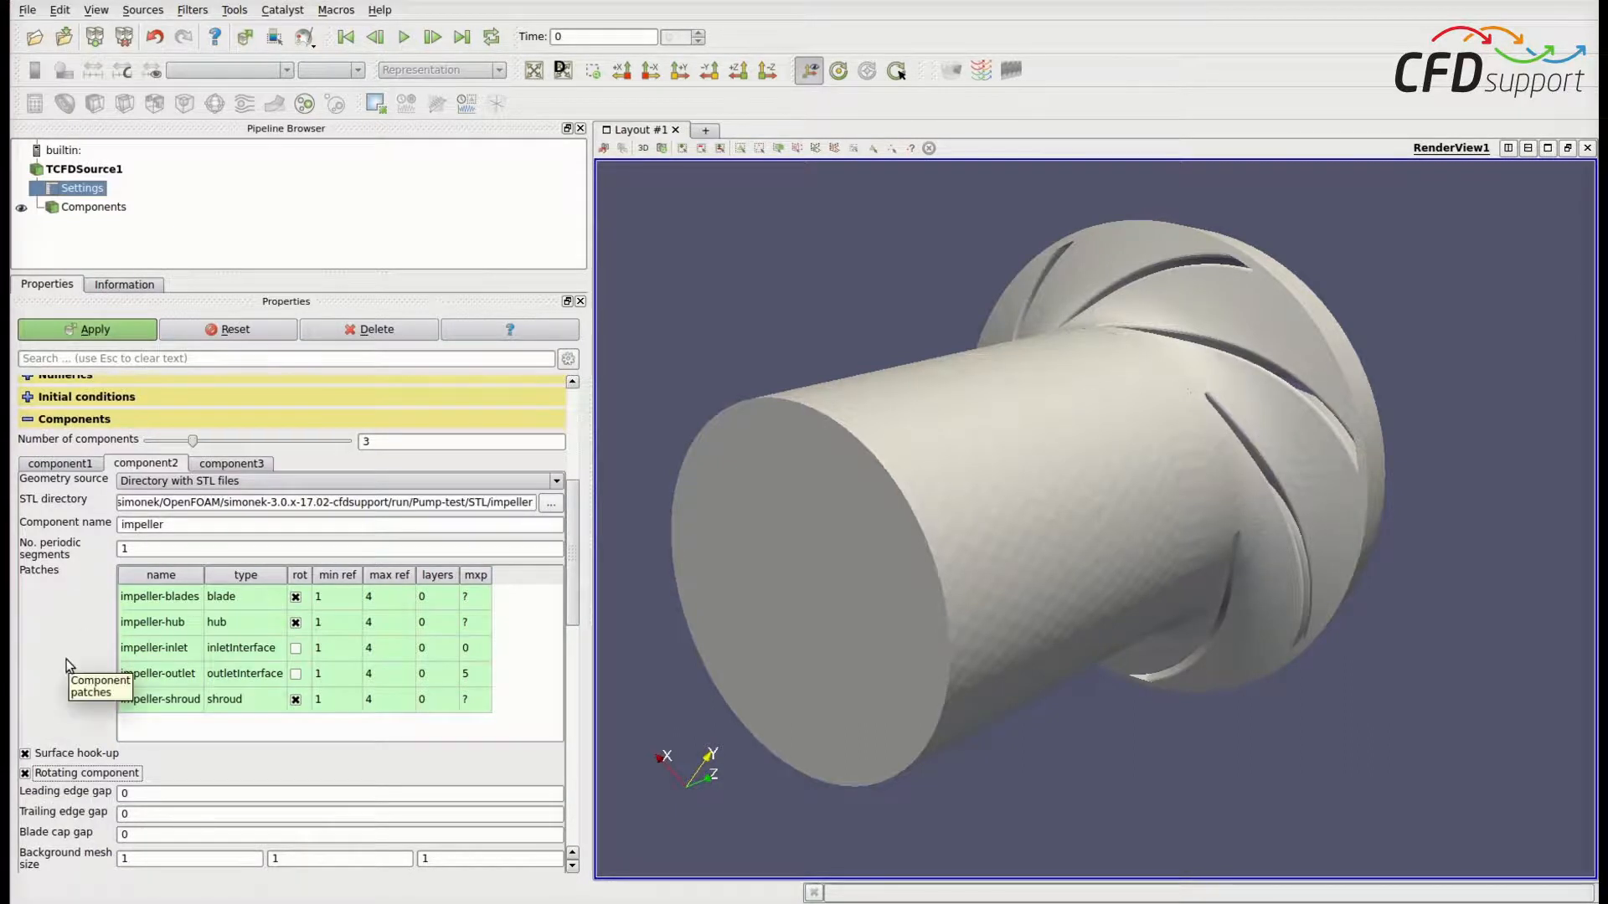
scroll(67, 665, down, 1)
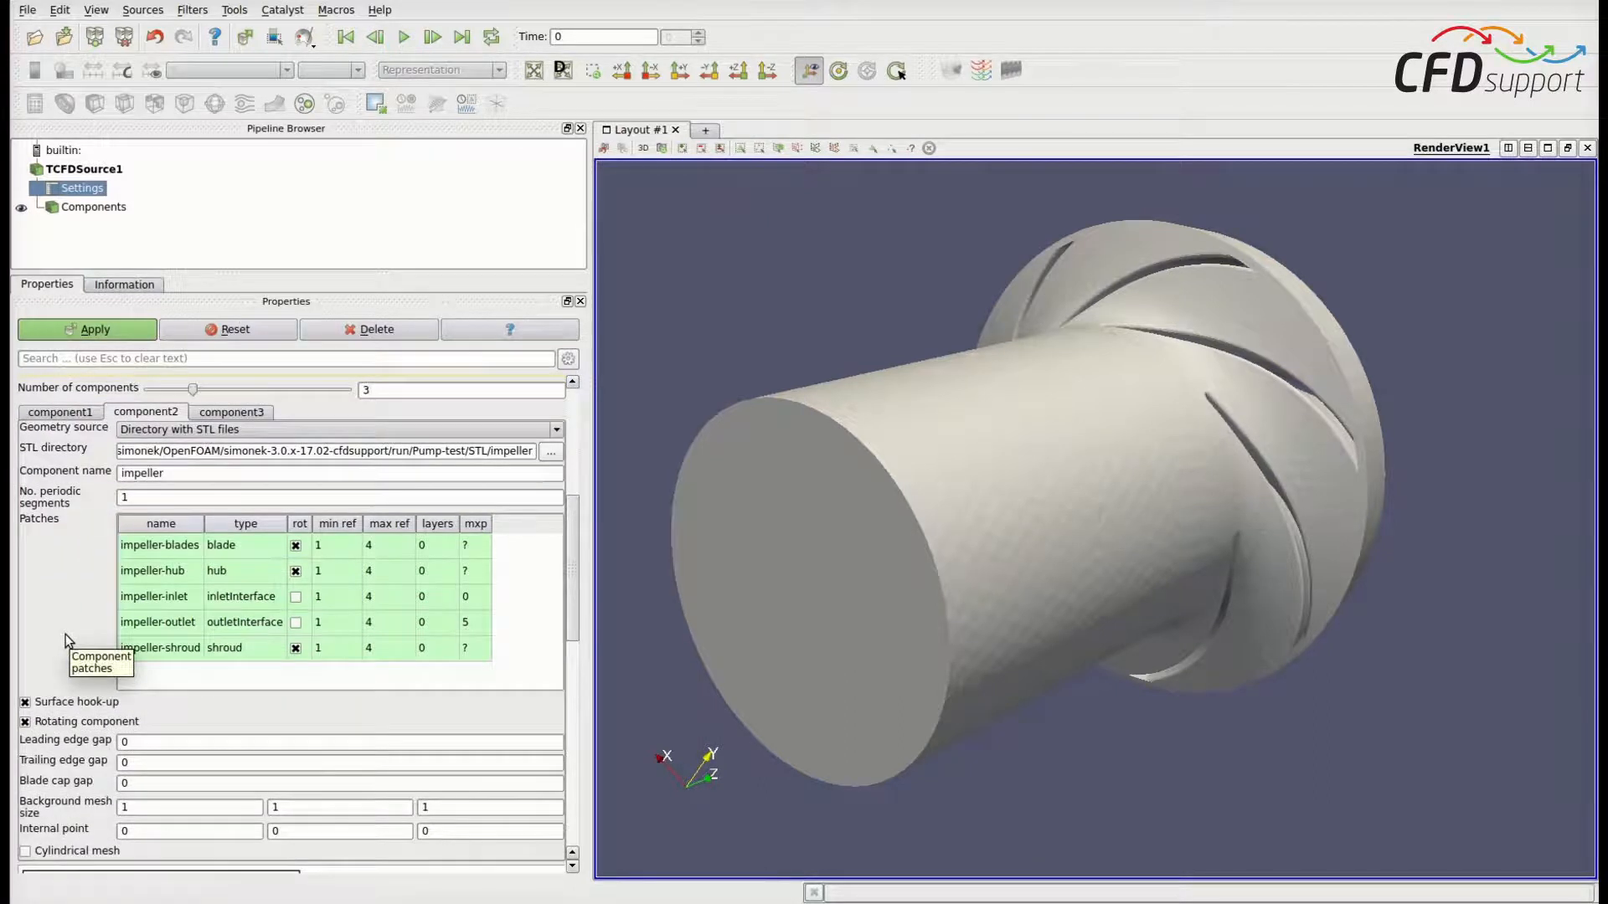
click(141, 807)
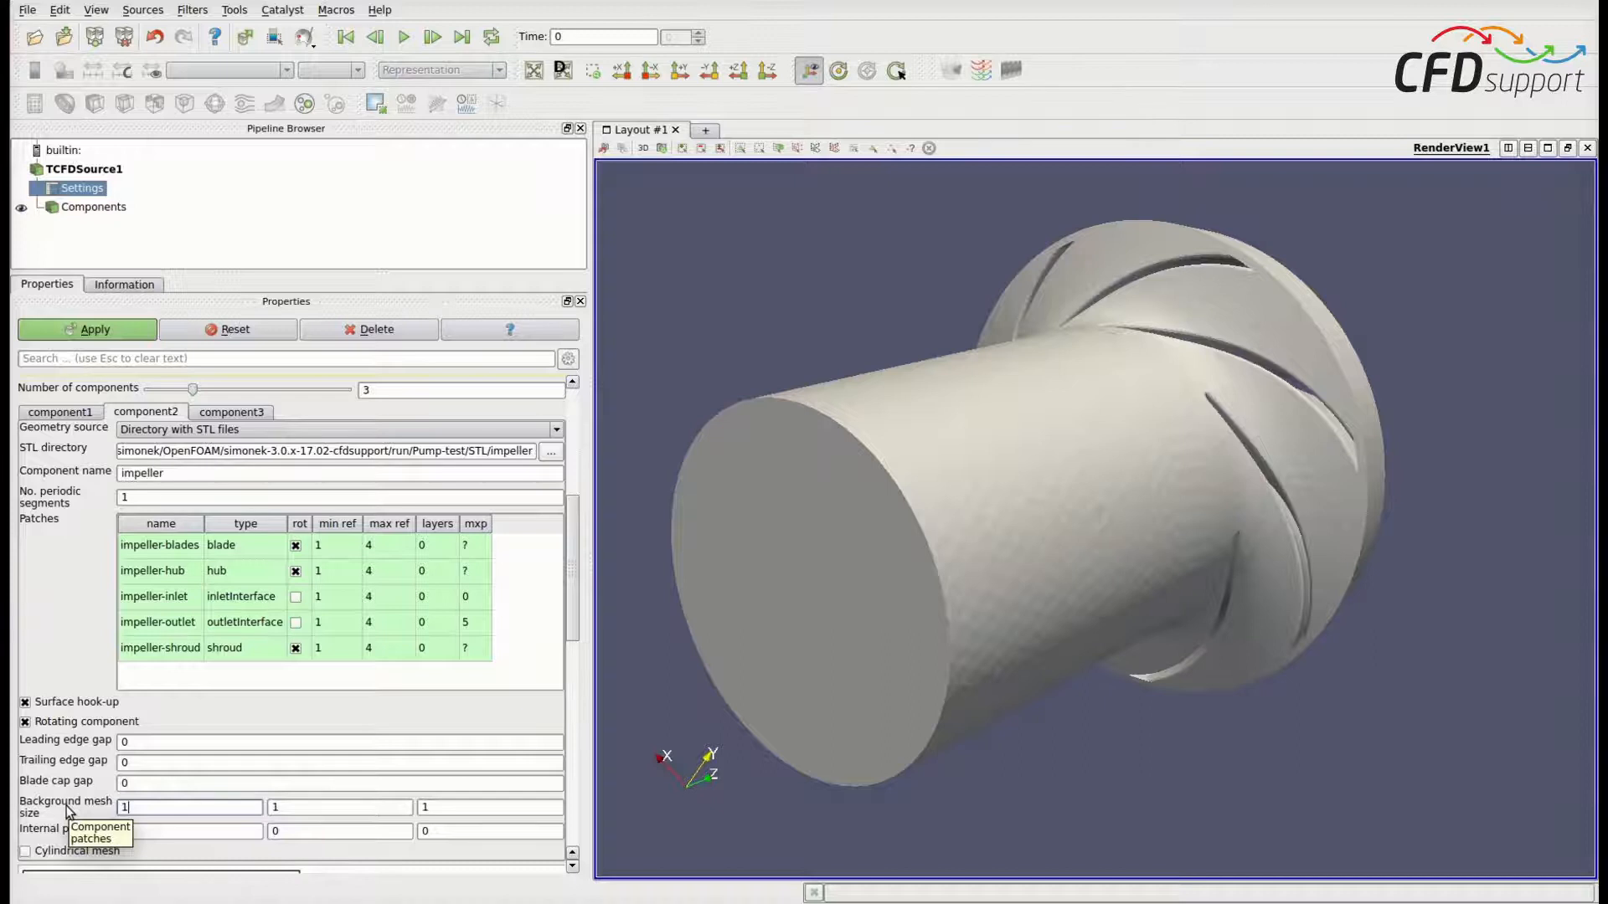
key(Tab)
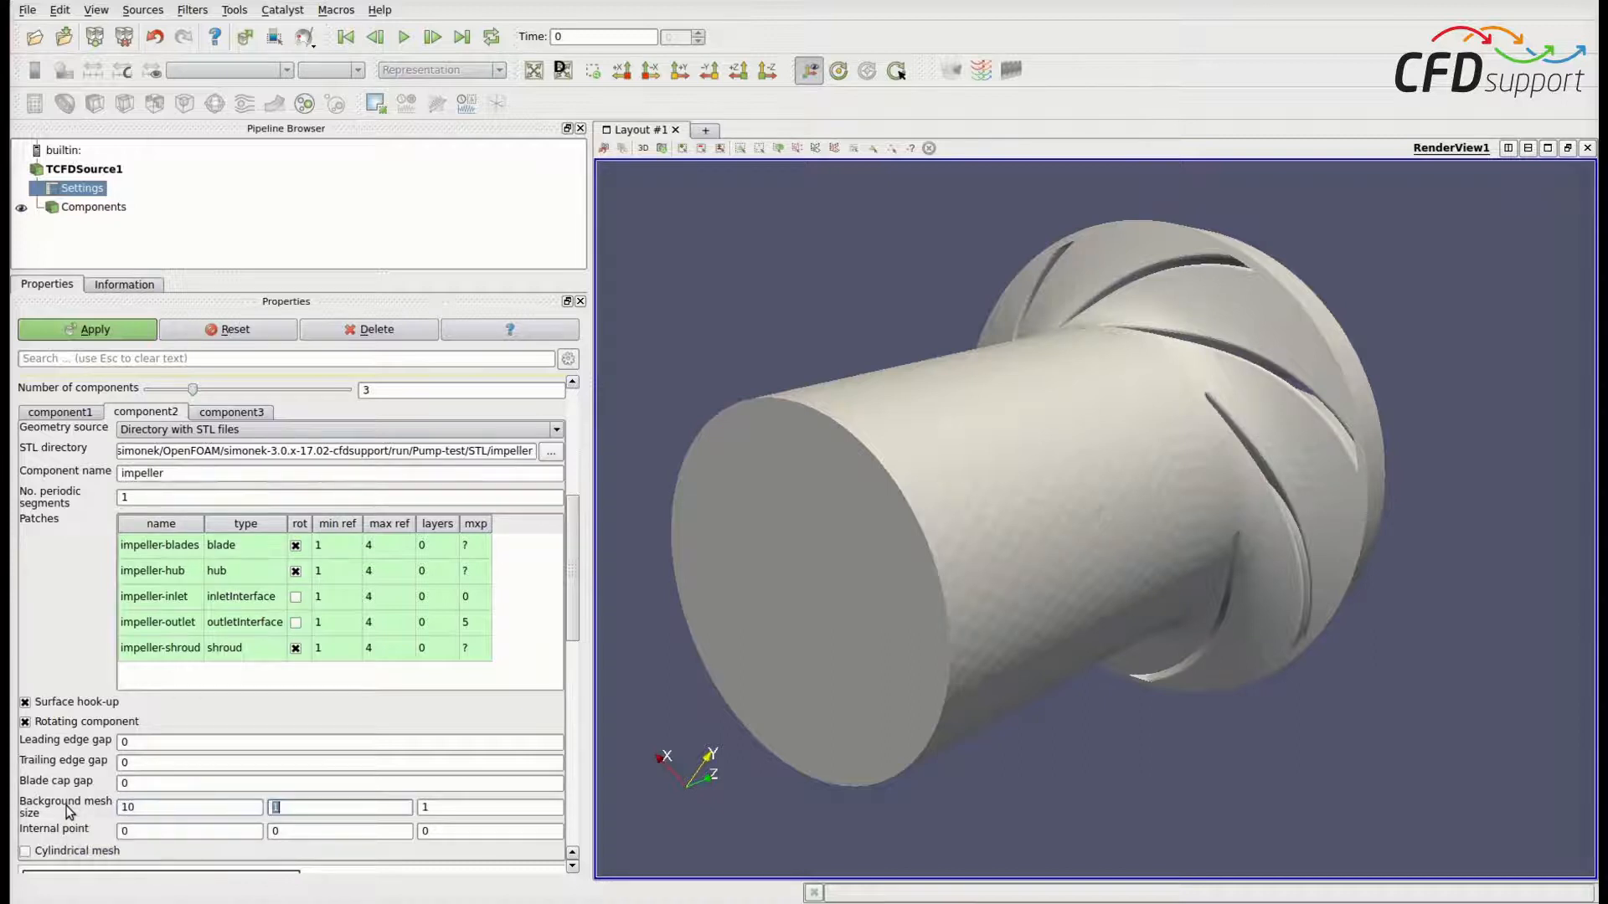
text(10)
key(Tab)
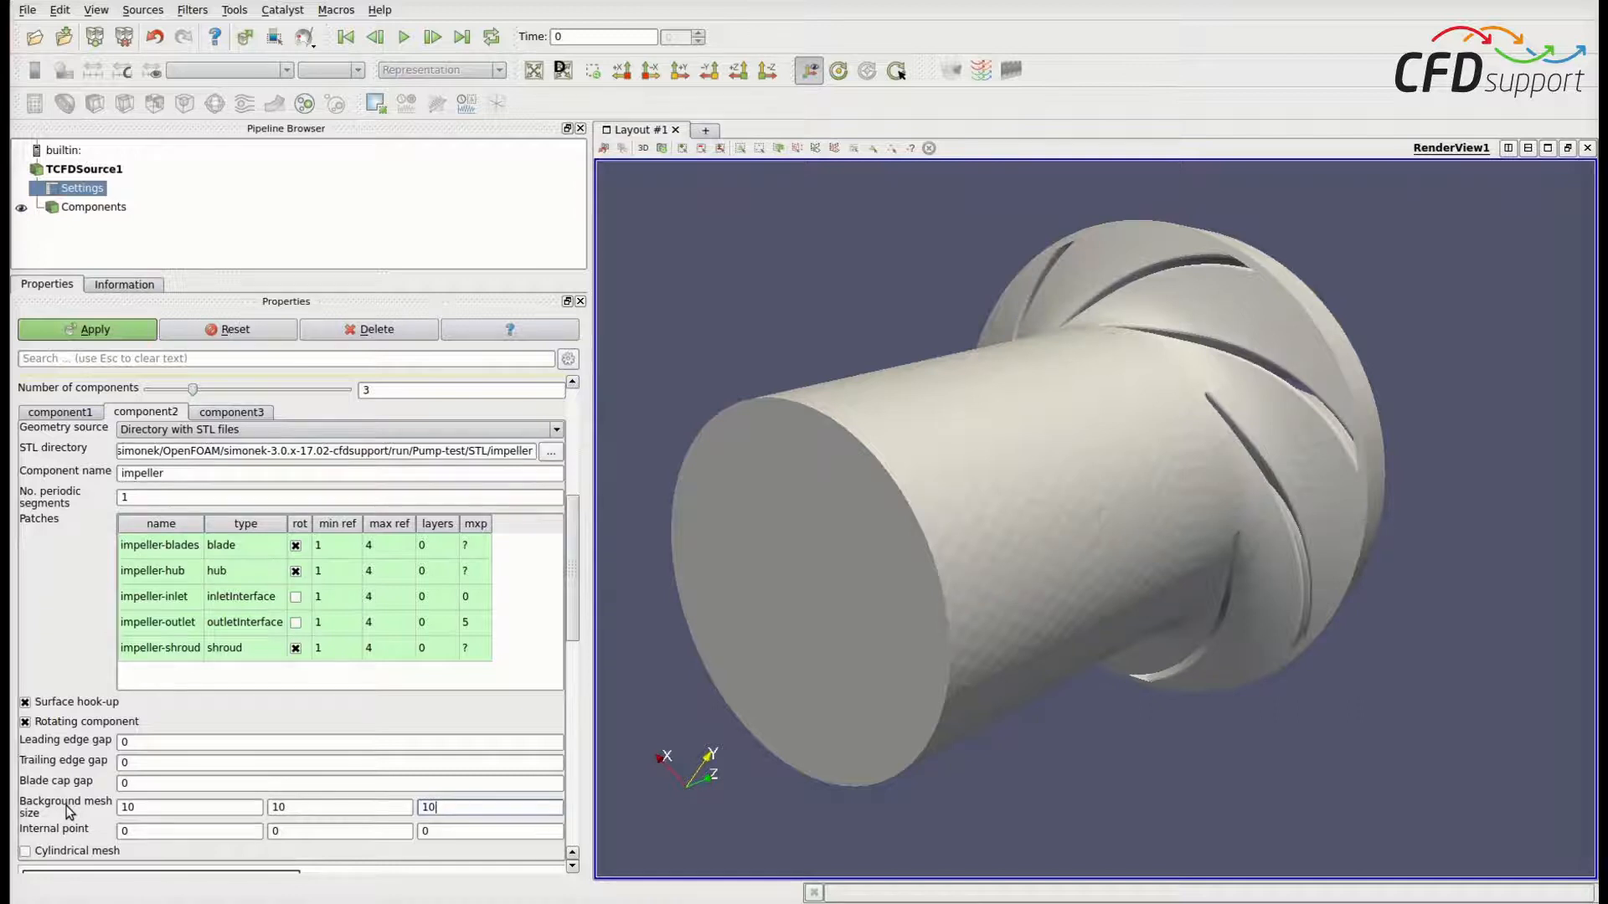
Set the impeller's internal point to 50, 80, 60 and apply the settings
click(150, 831)
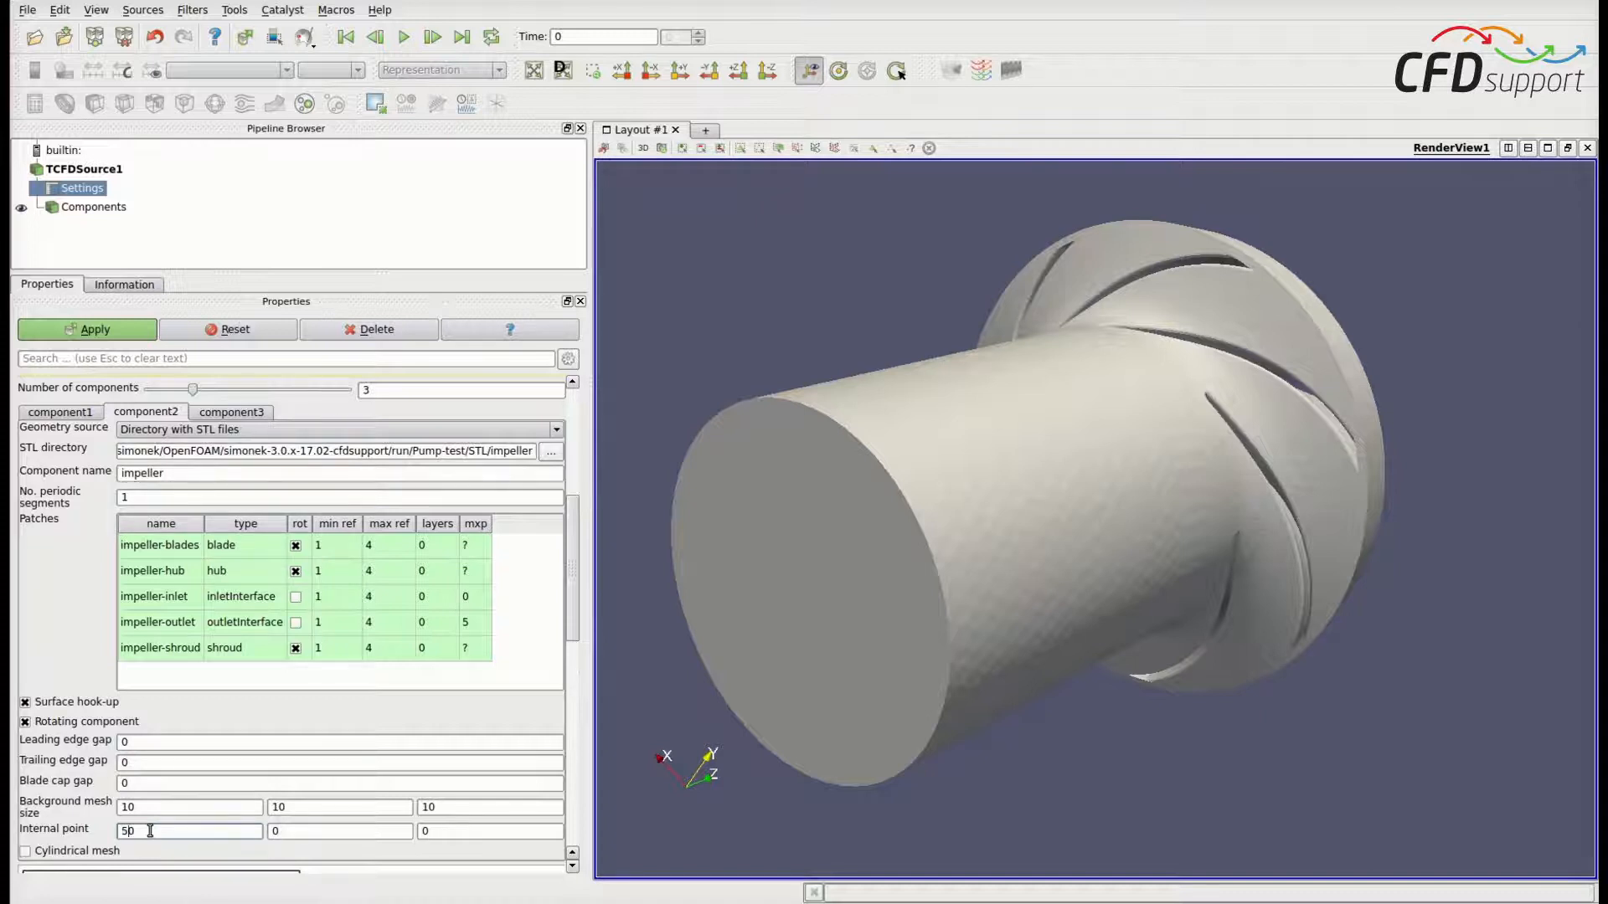
key(Tab)
text(80)
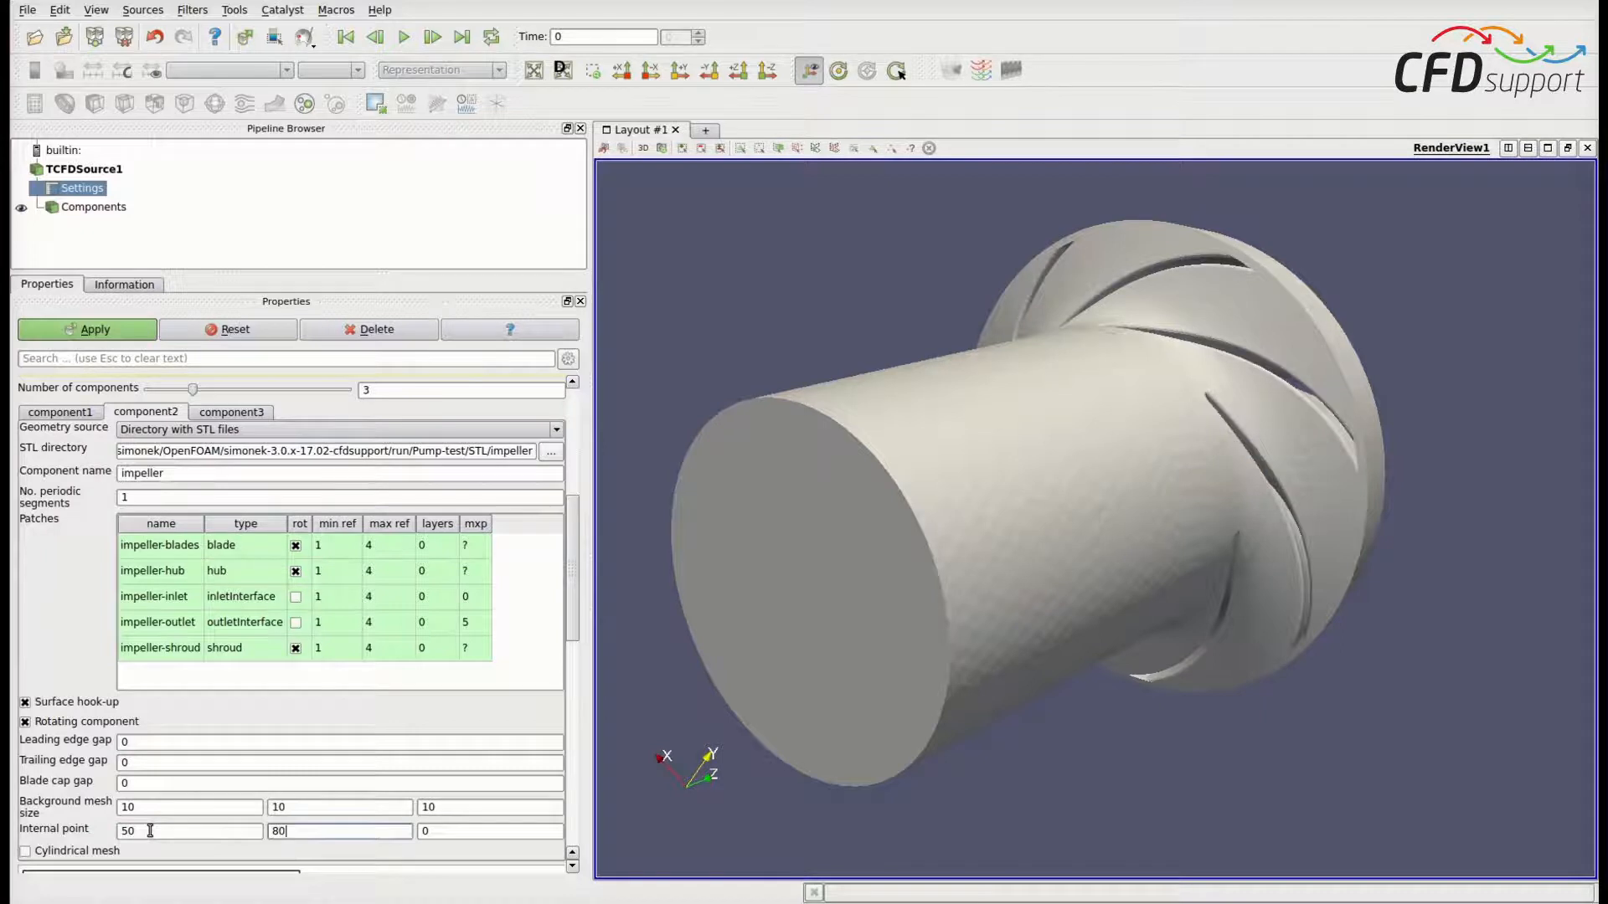
key(Tab)
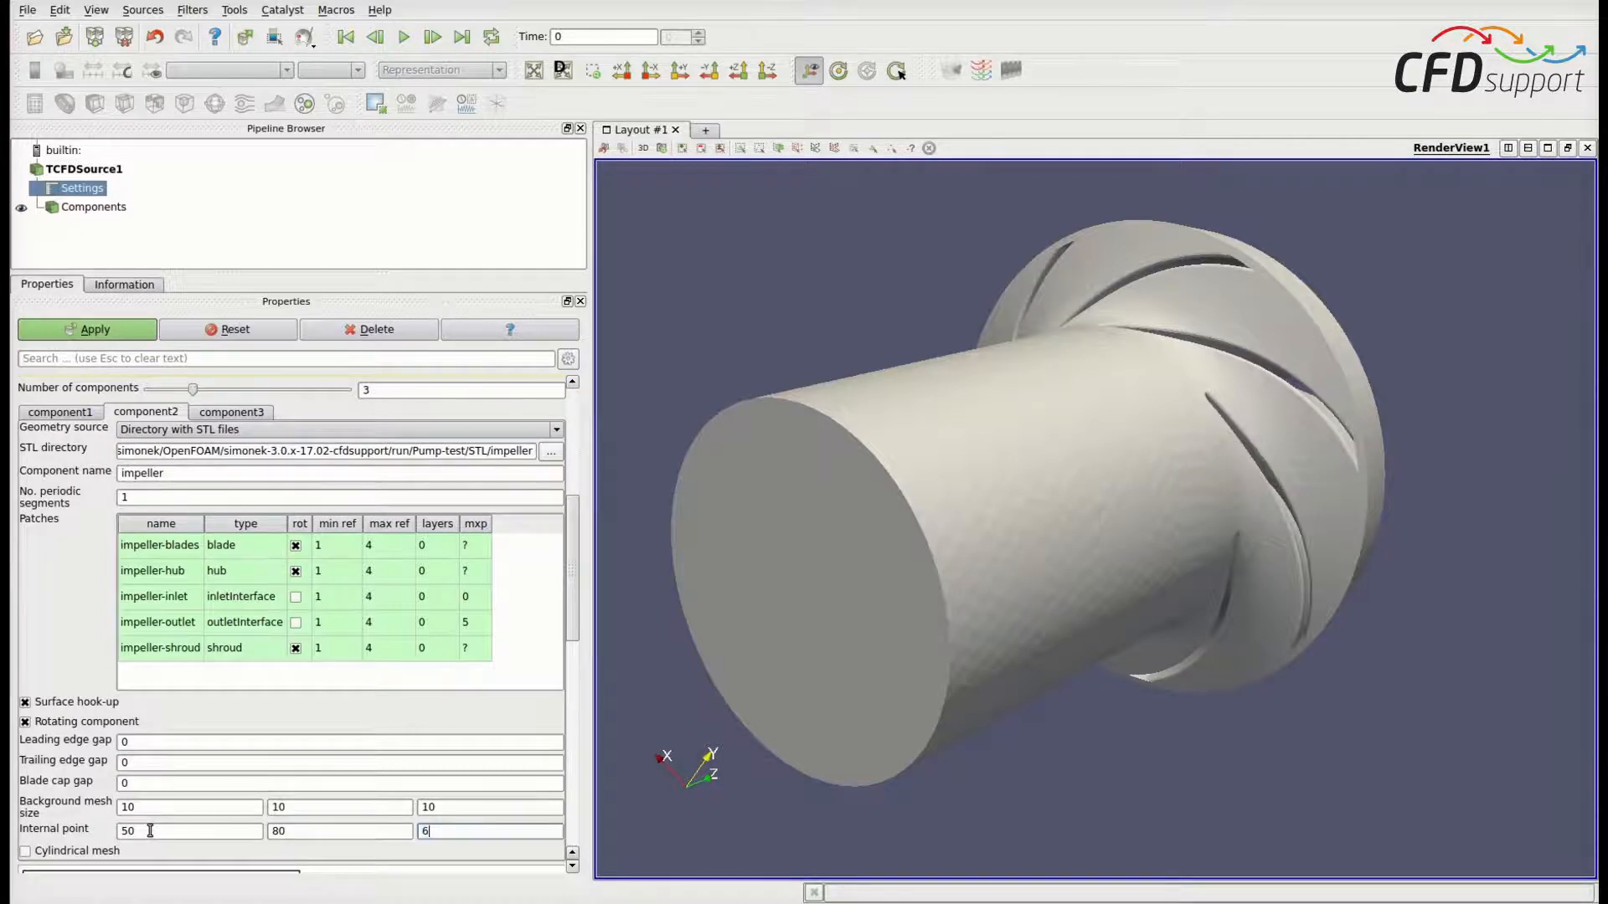
scroll(150, 831, down, 1)
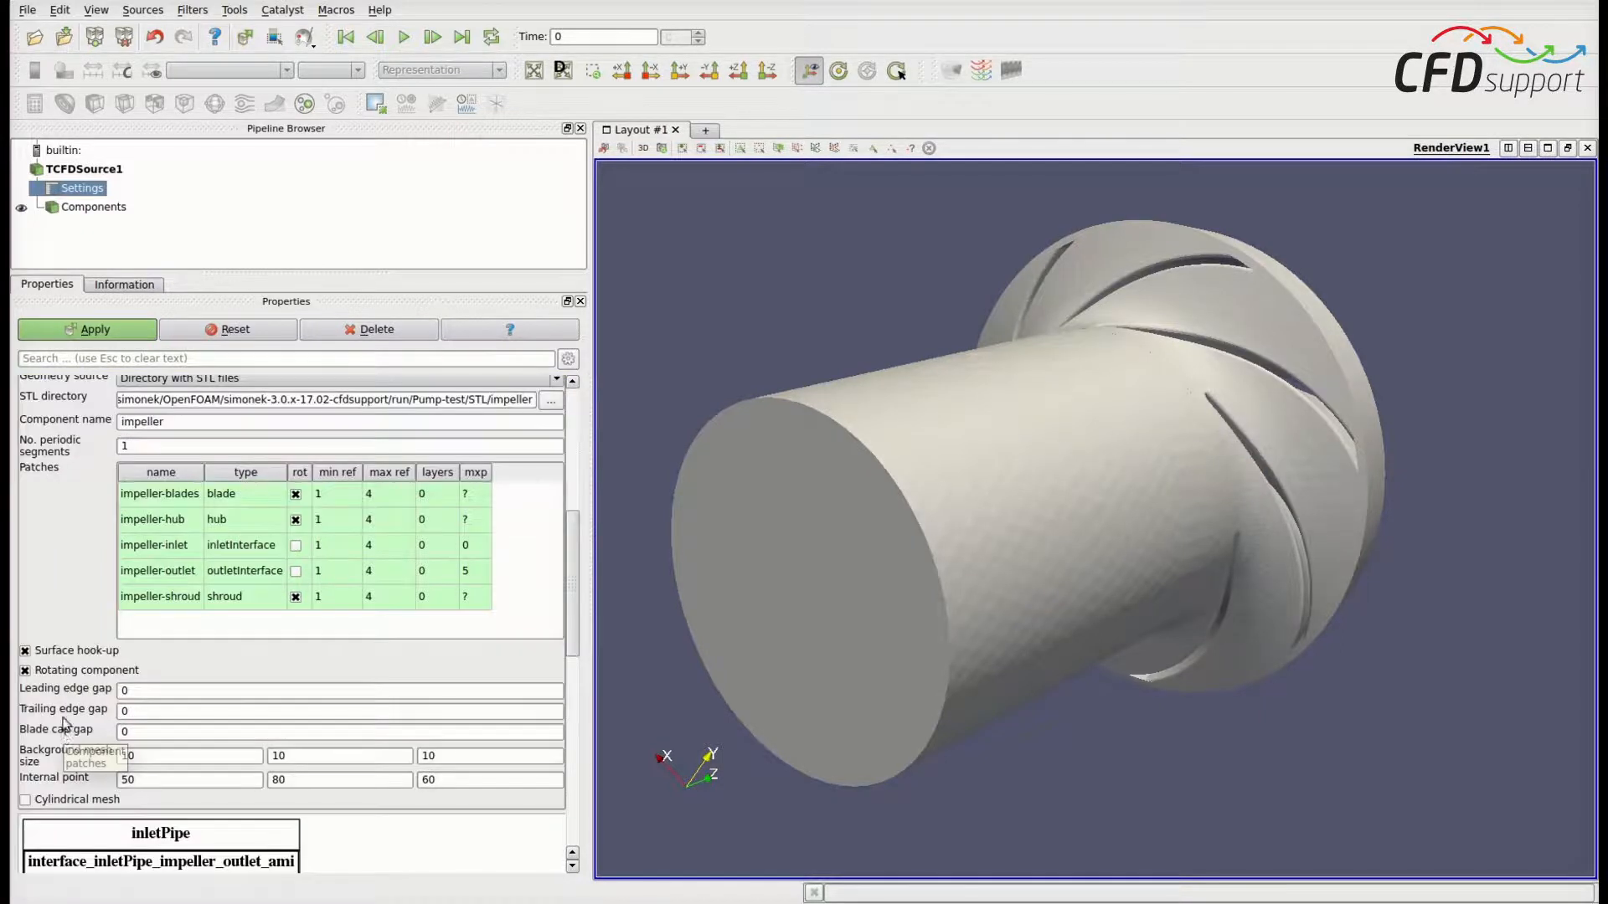
scroll(69, 693, down, 1)
scroll(69, 693, down, 6)
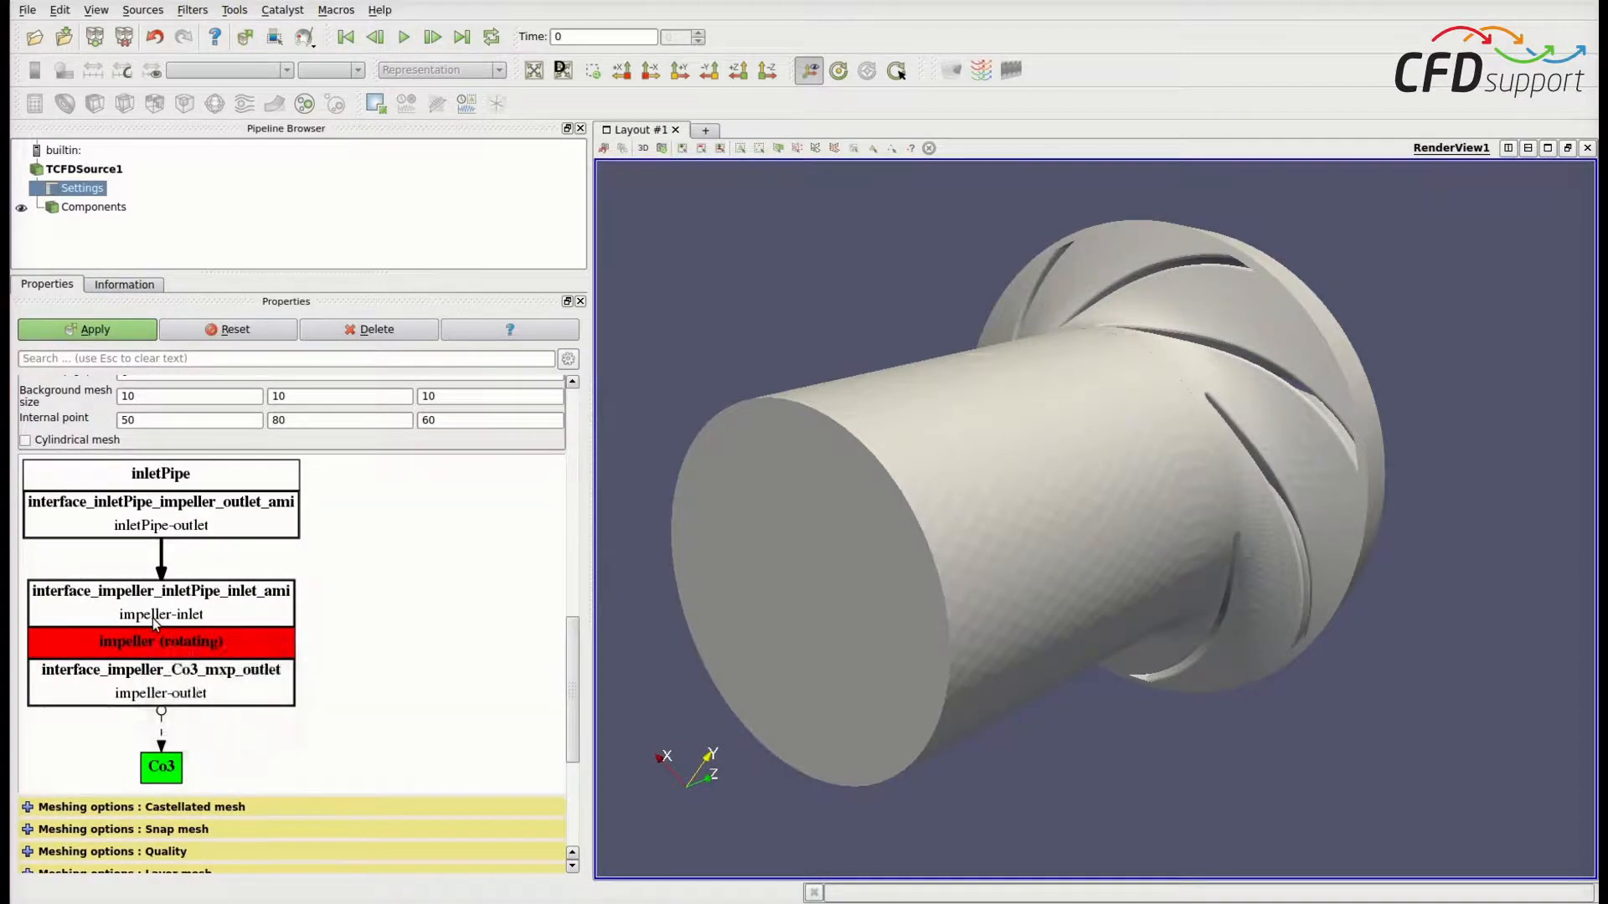
double_click(152, 618)
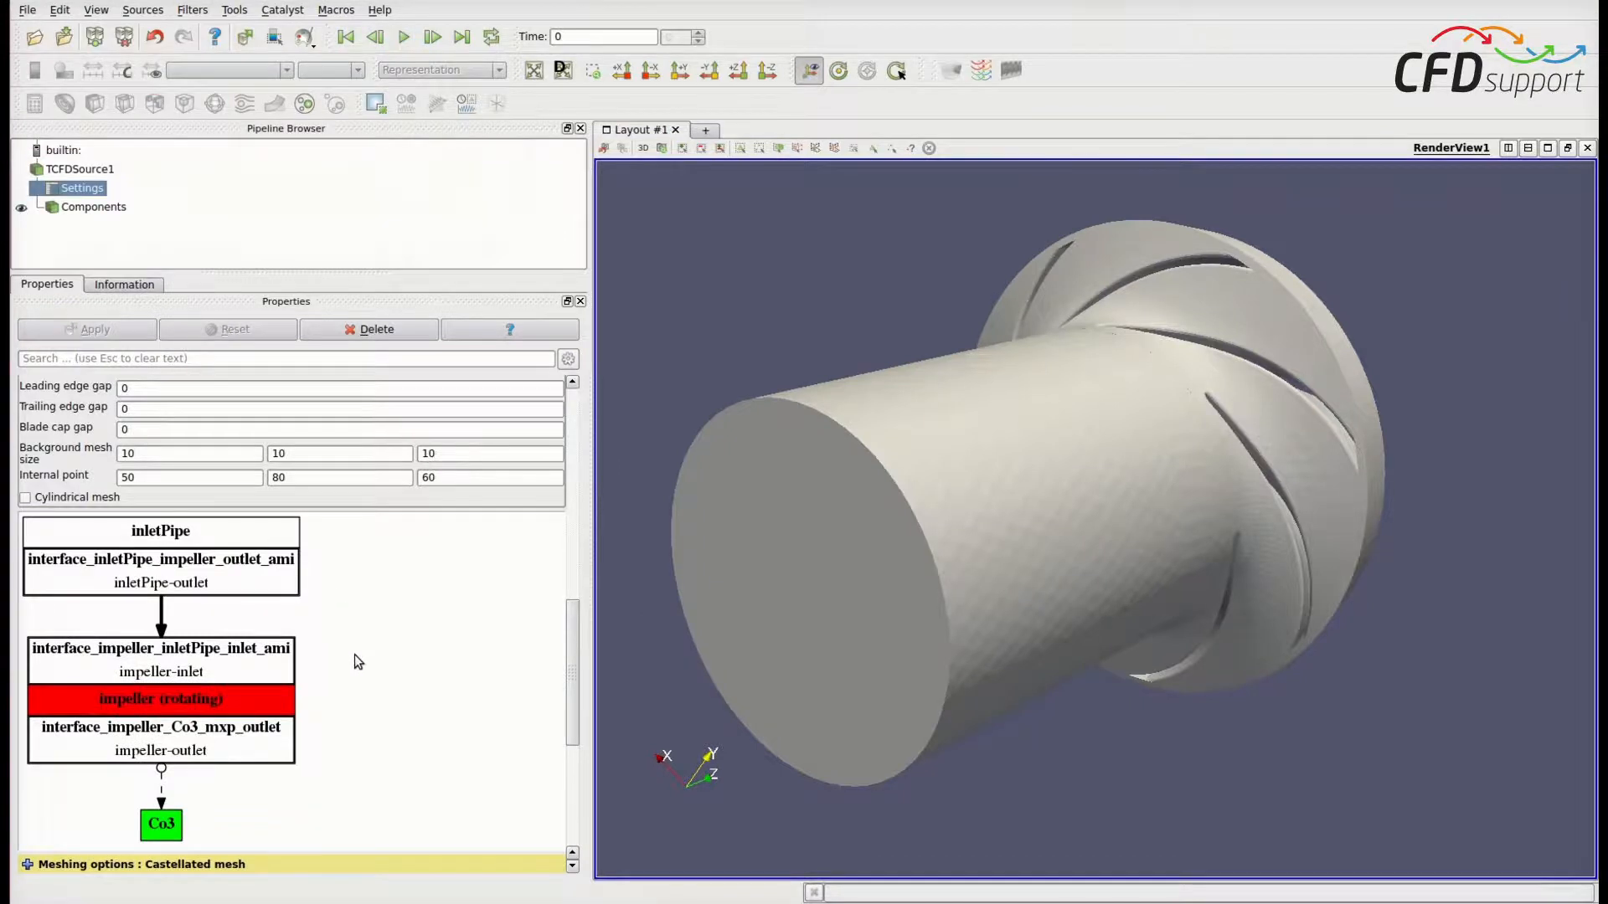
Choose the volute folder in Pump-test/STL as the STL directory of component3
scroll(354, 654, up, 7)
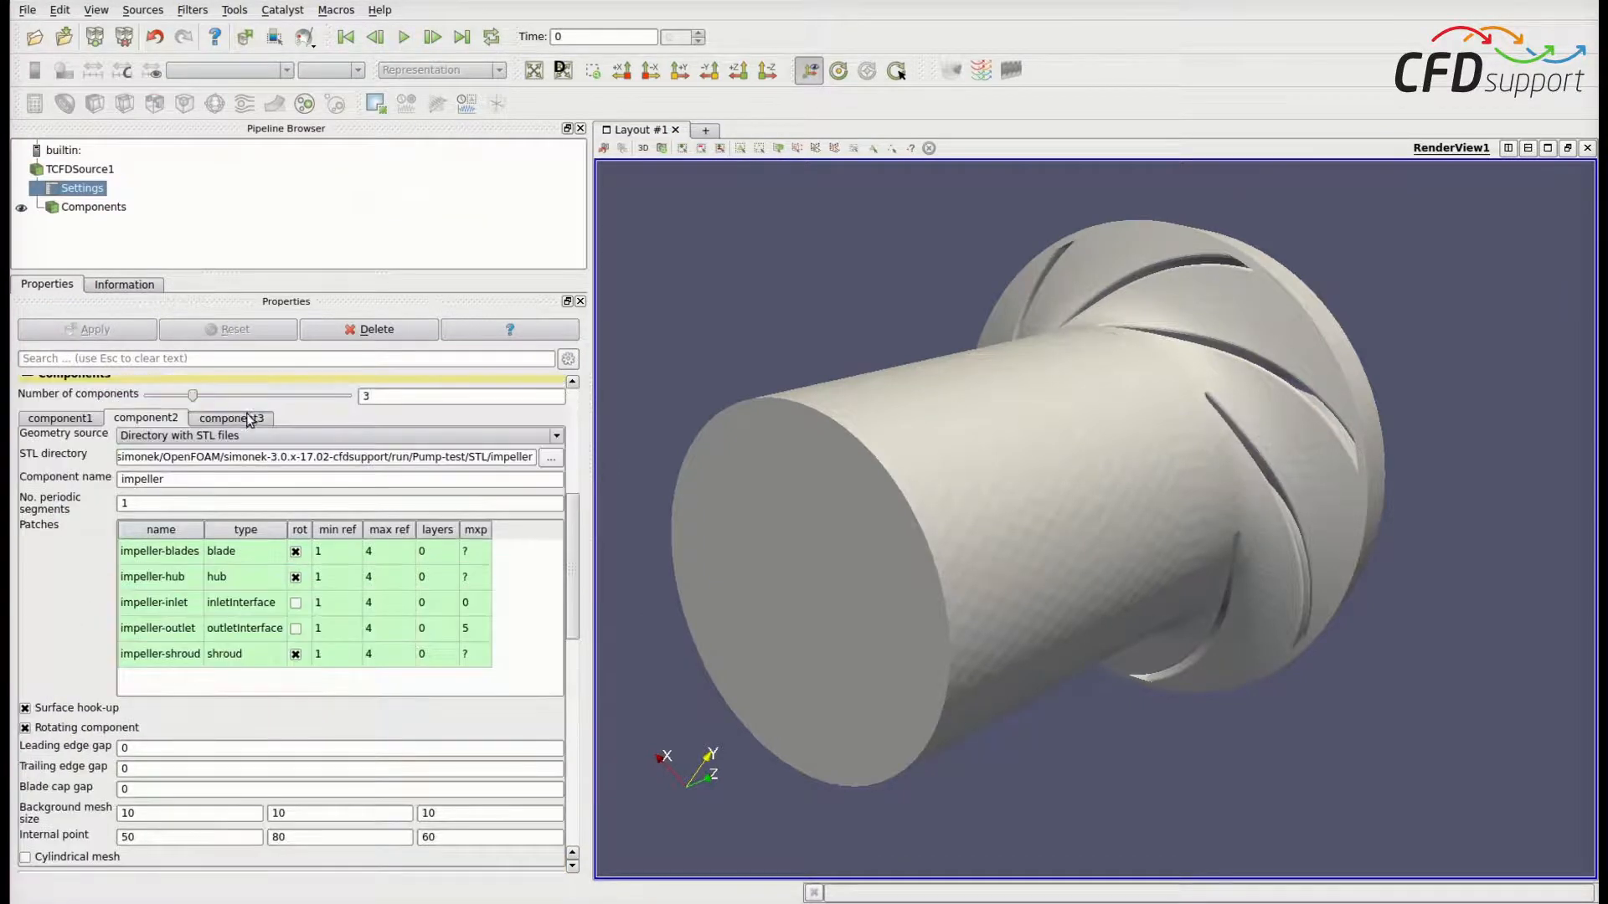
click(239, 419)
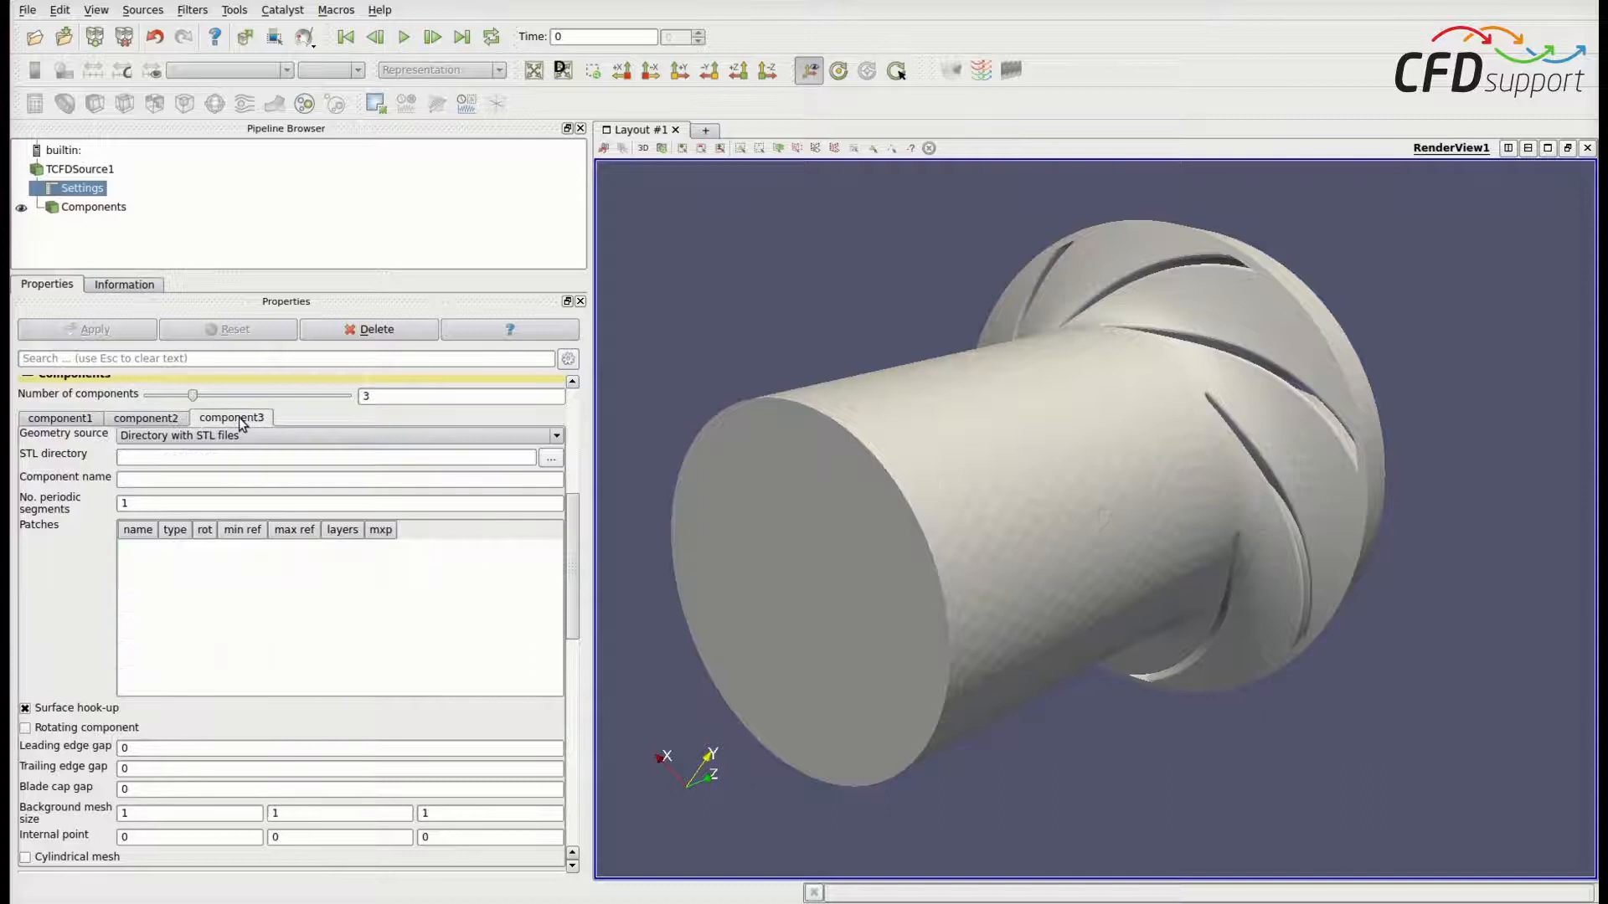
click(194, 457)
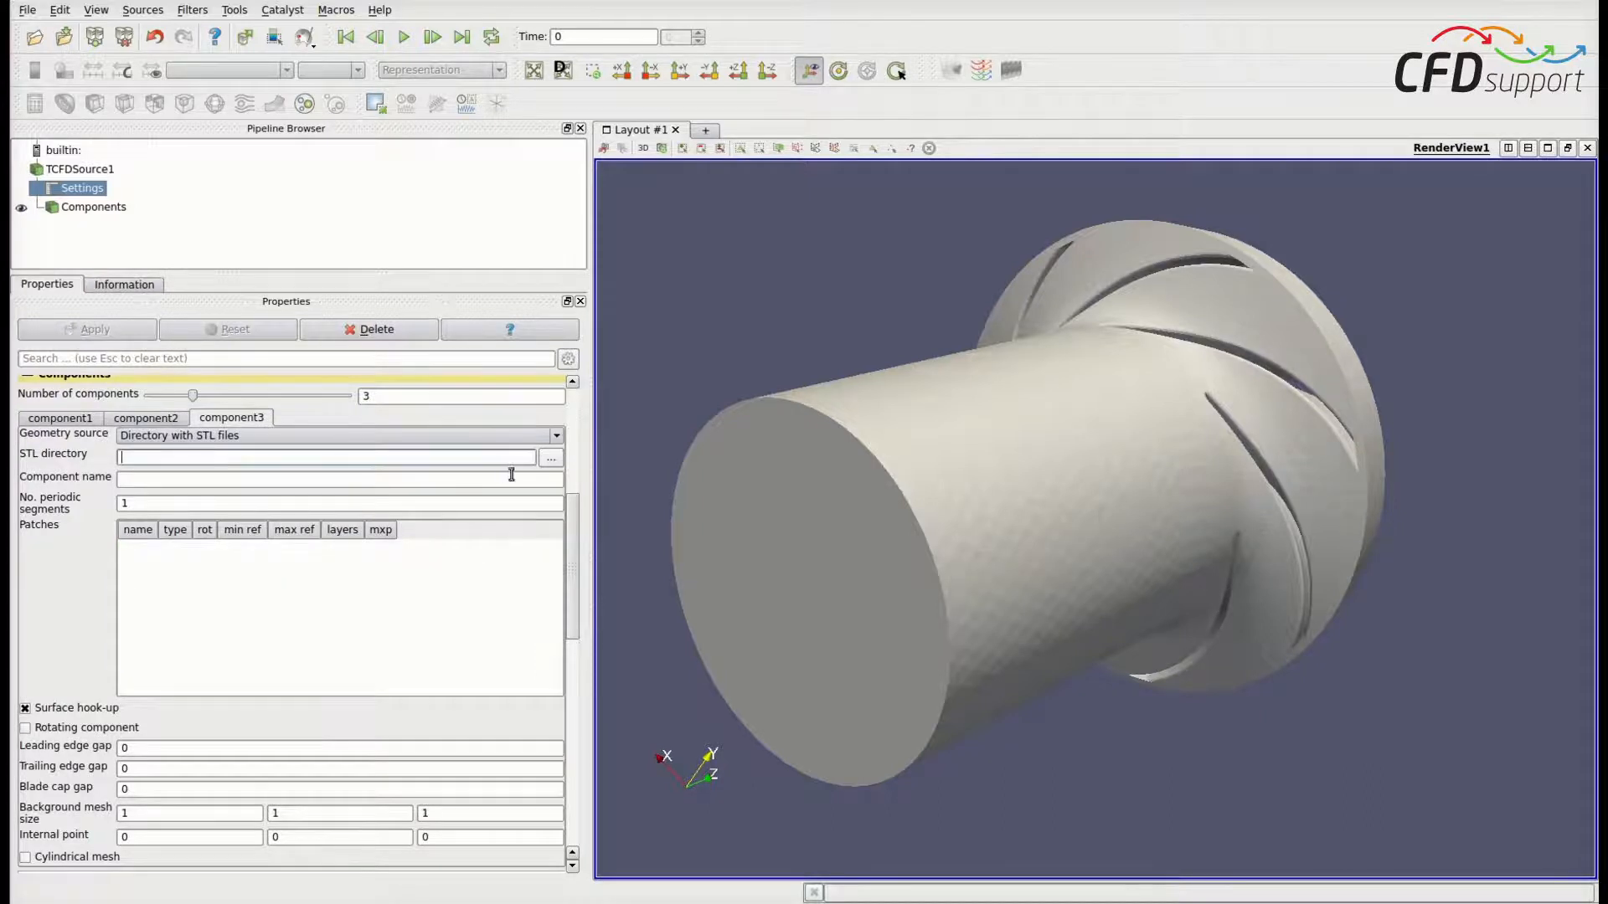
click(551, 458)
click(674, 301)
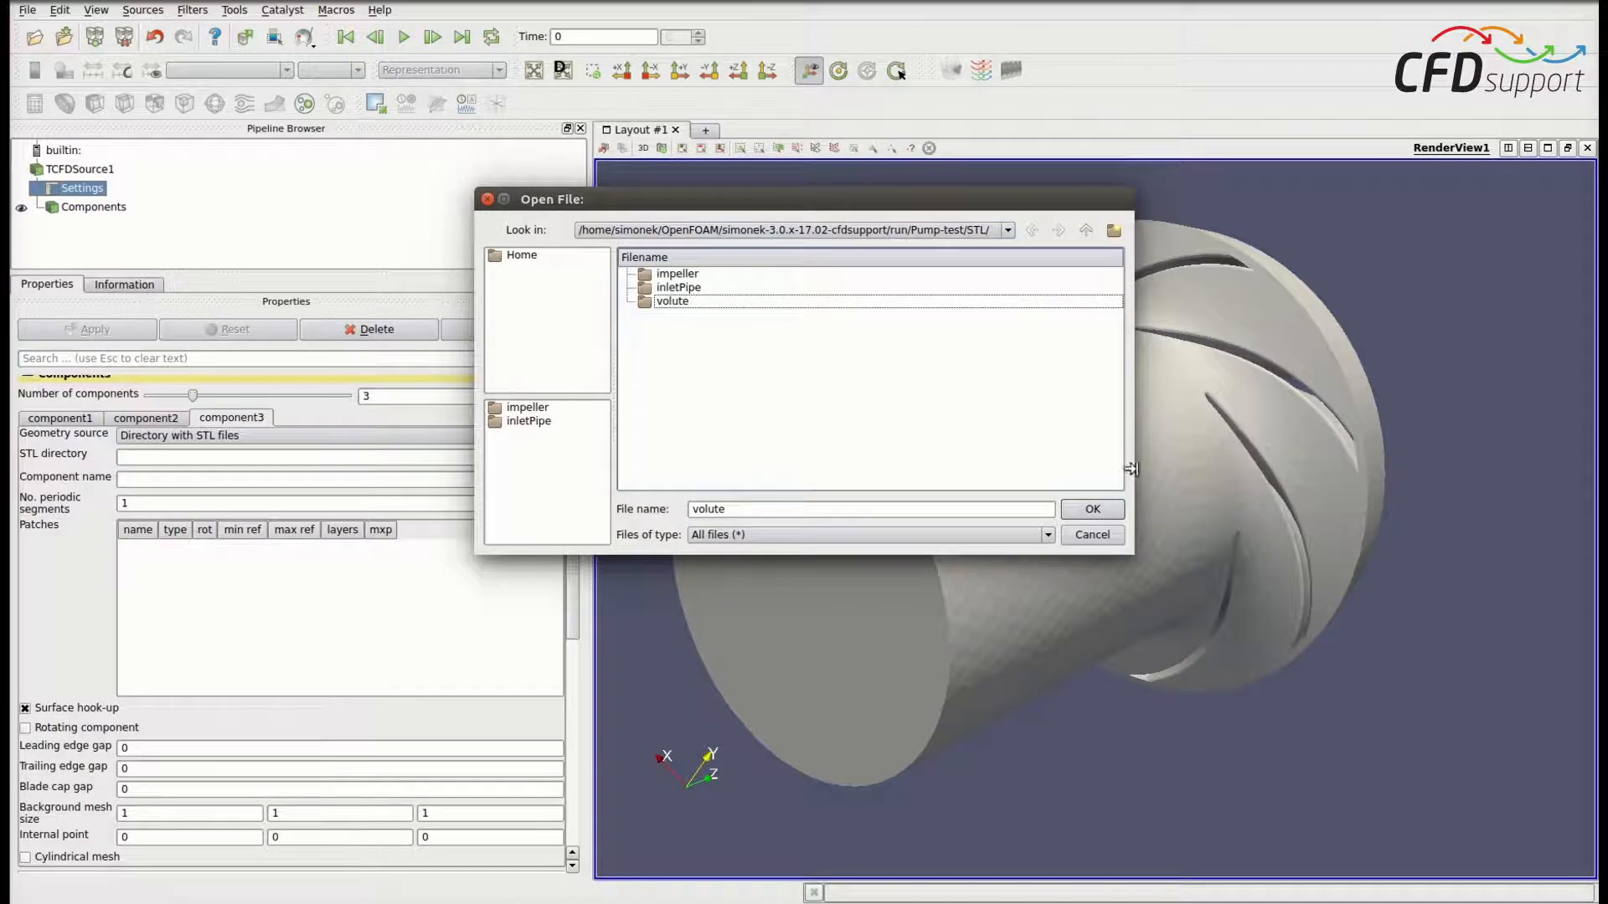
click(1092, 509)
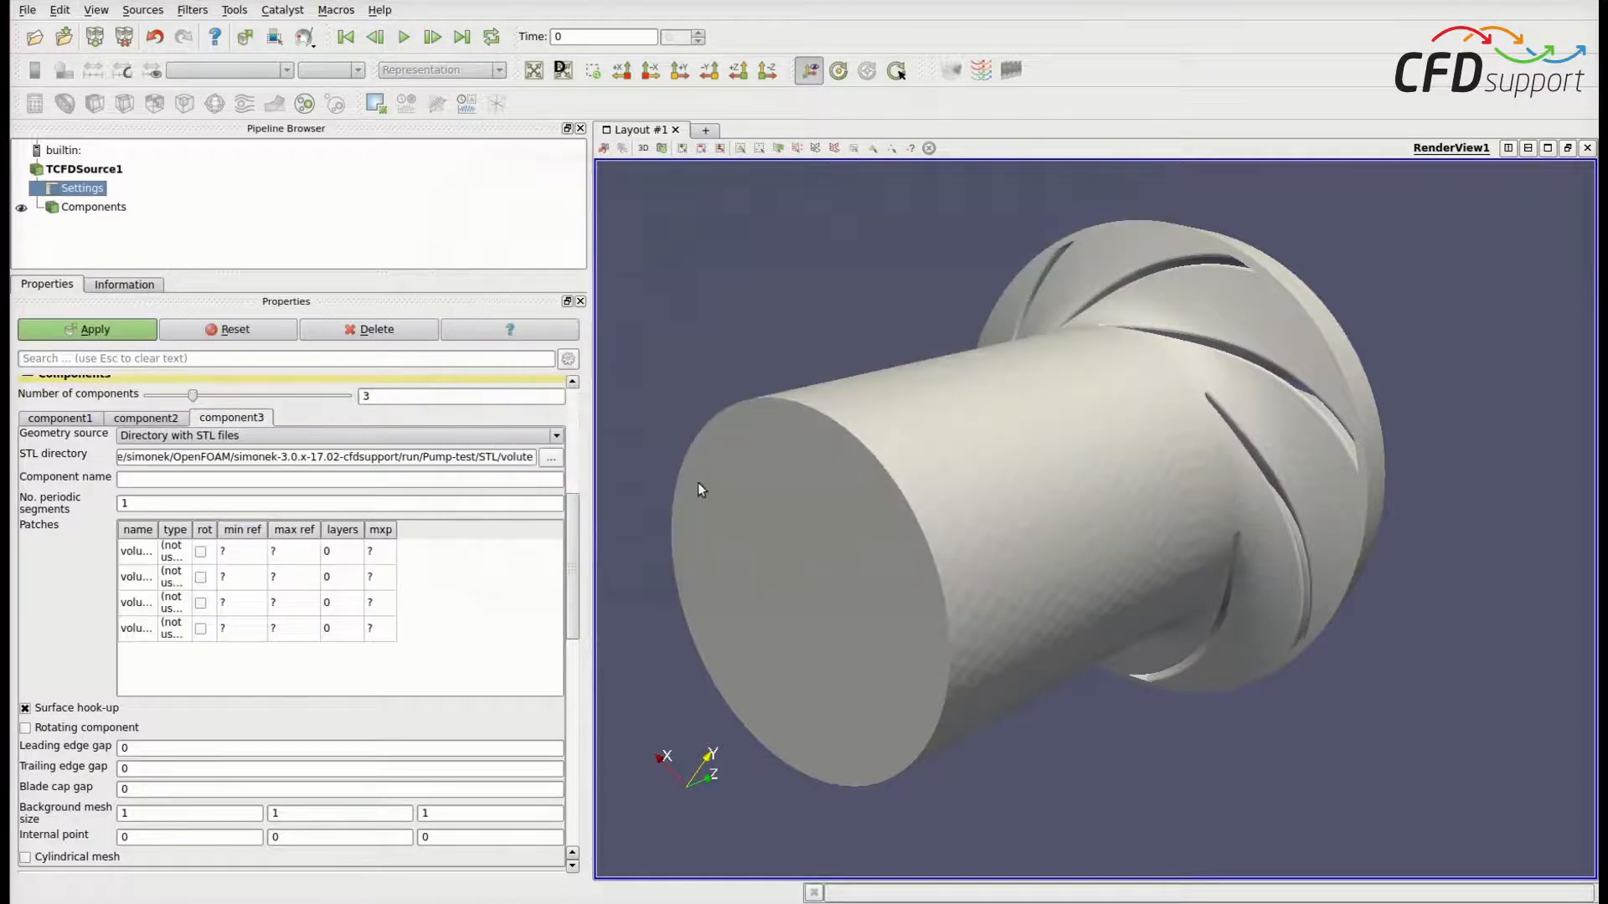
Name component3 volute and apply the settings
click(148, 479)
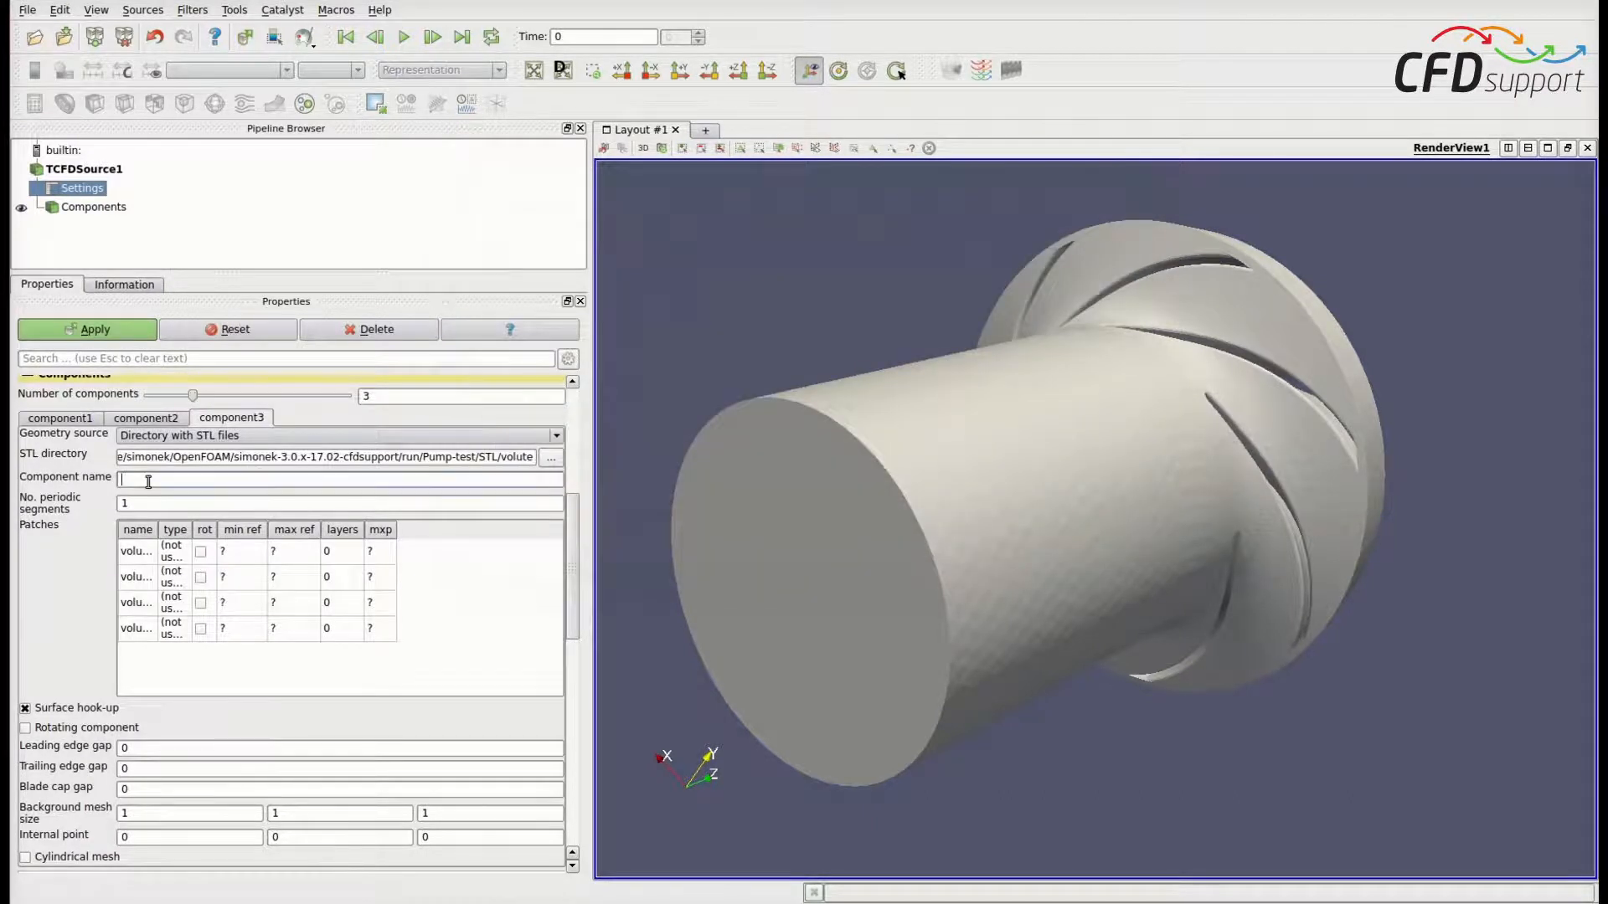
text(volute)
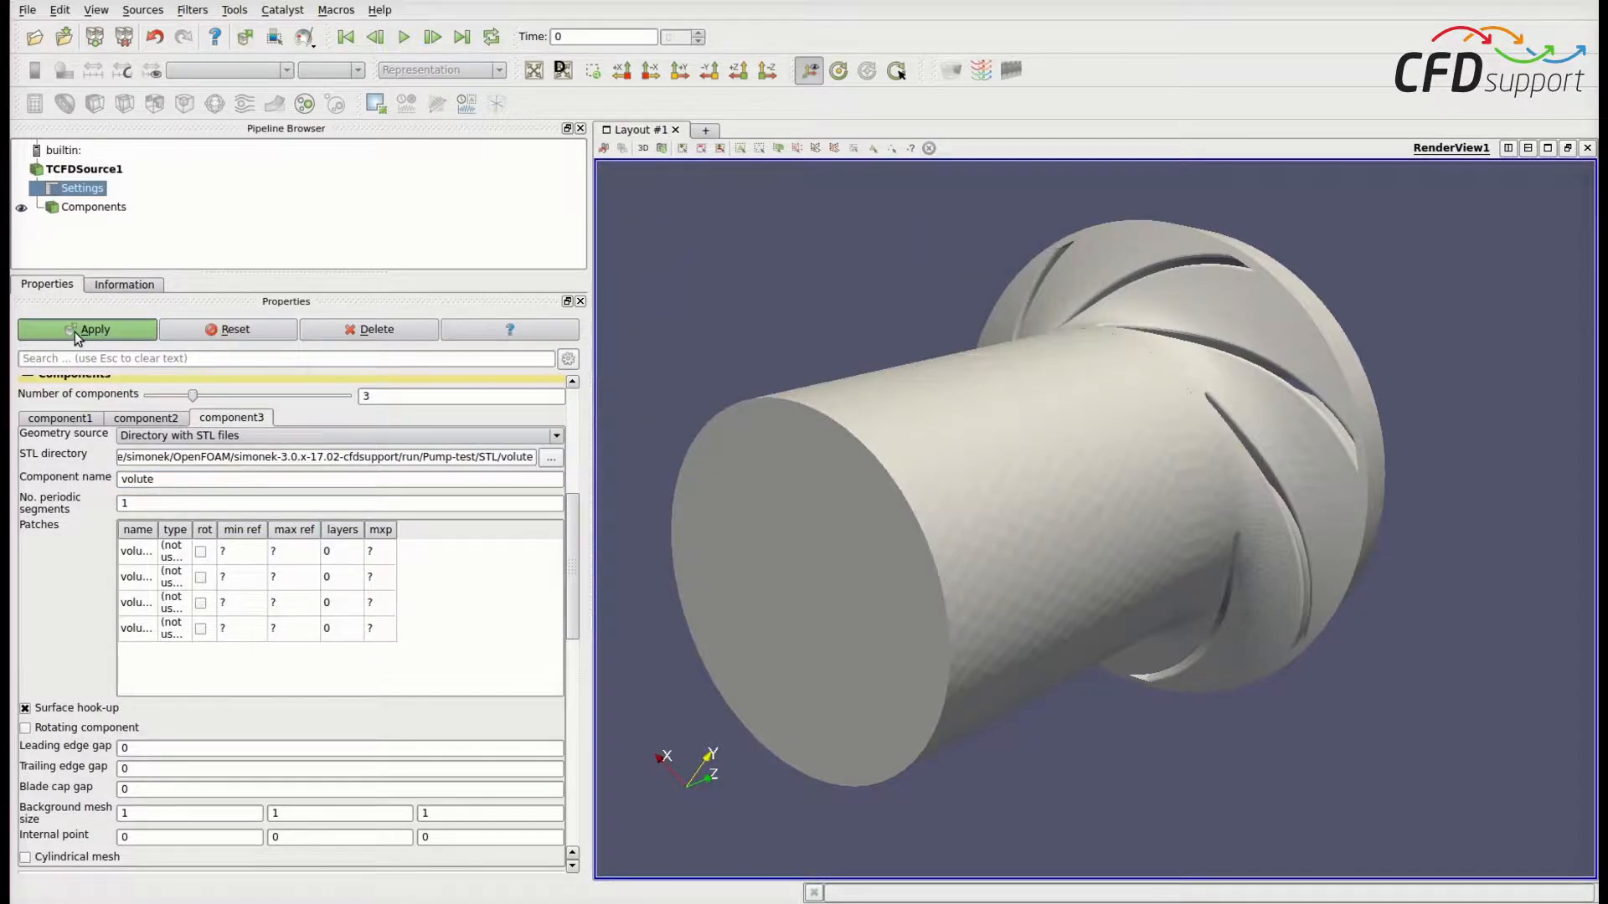
key(Return)
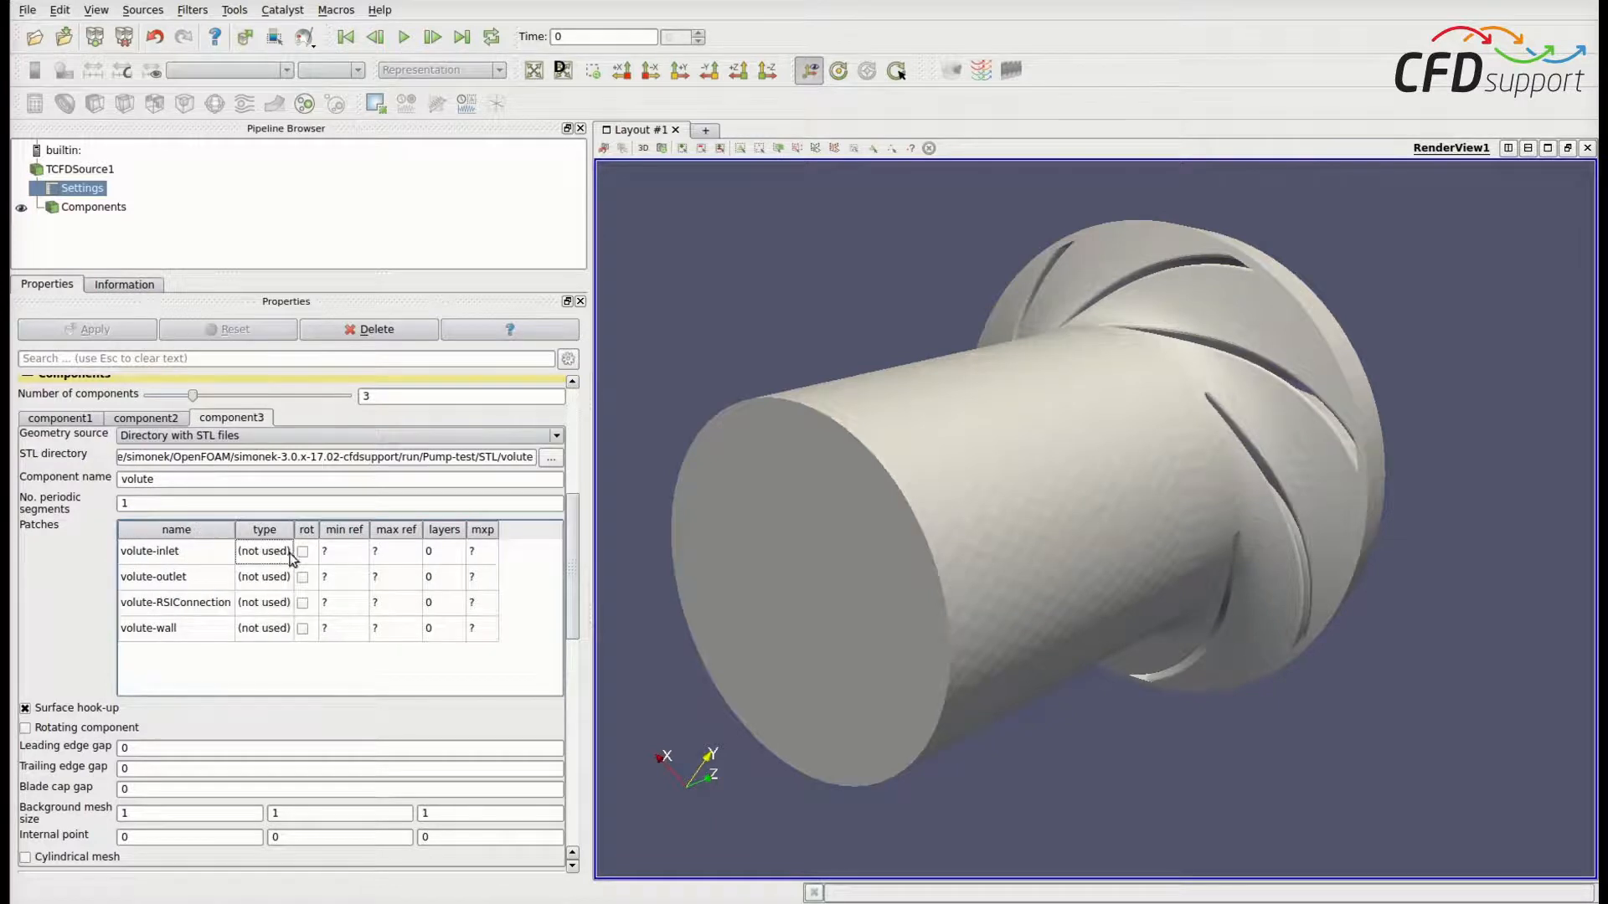
Set the volute-inlet patch type to inletInterface and connect it to component Co2
double_click(278, 553)
click(277, 551)
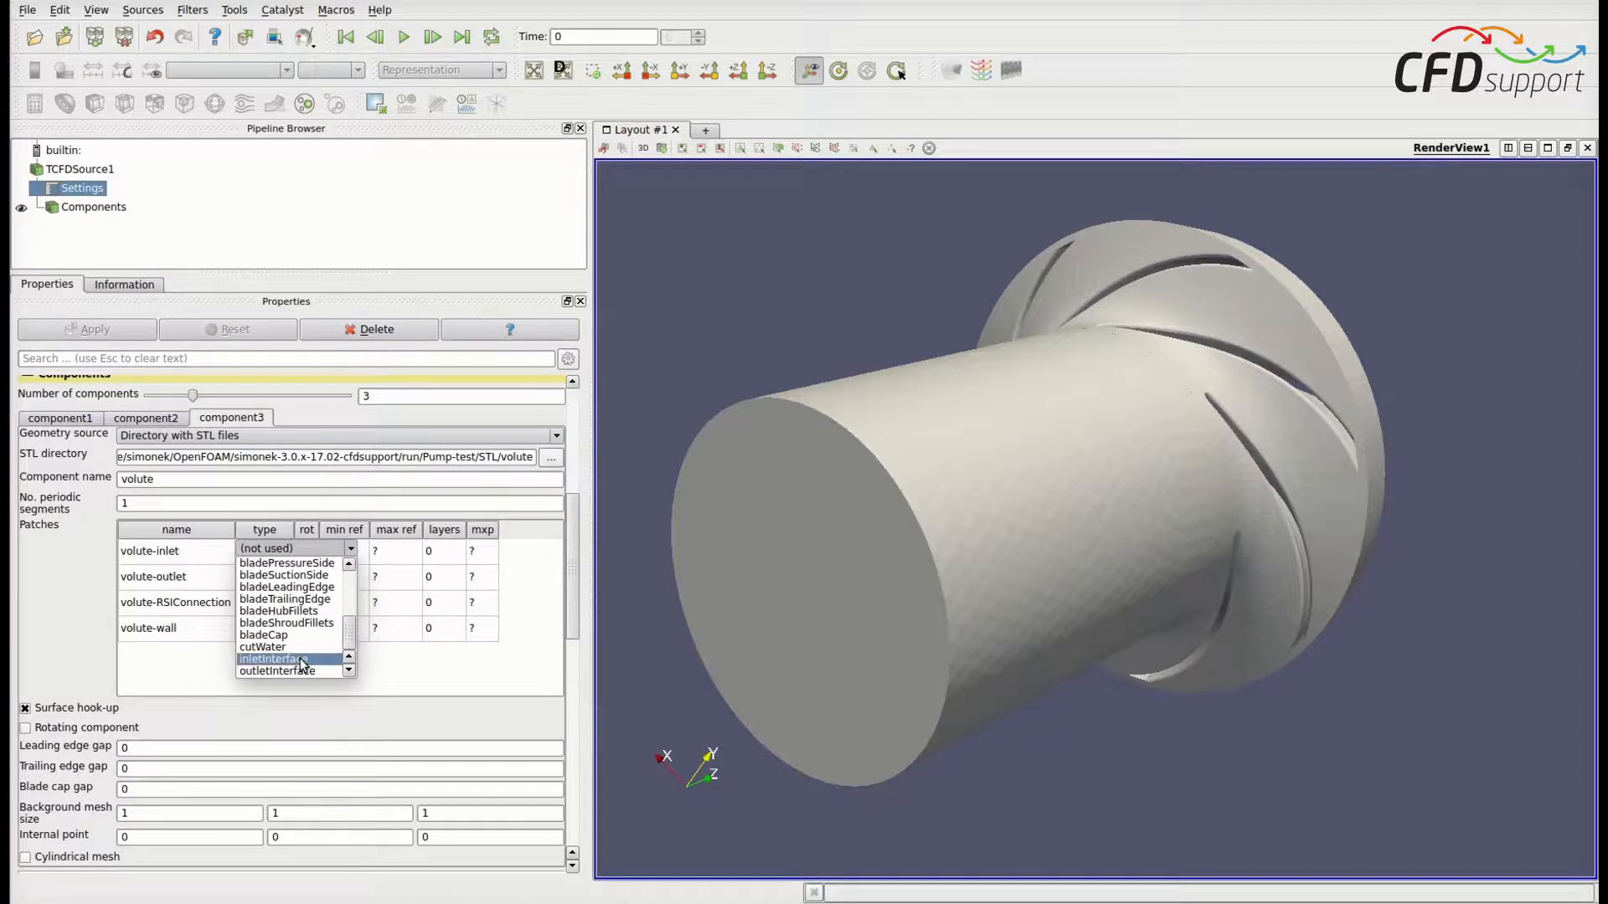
click(300, 658)
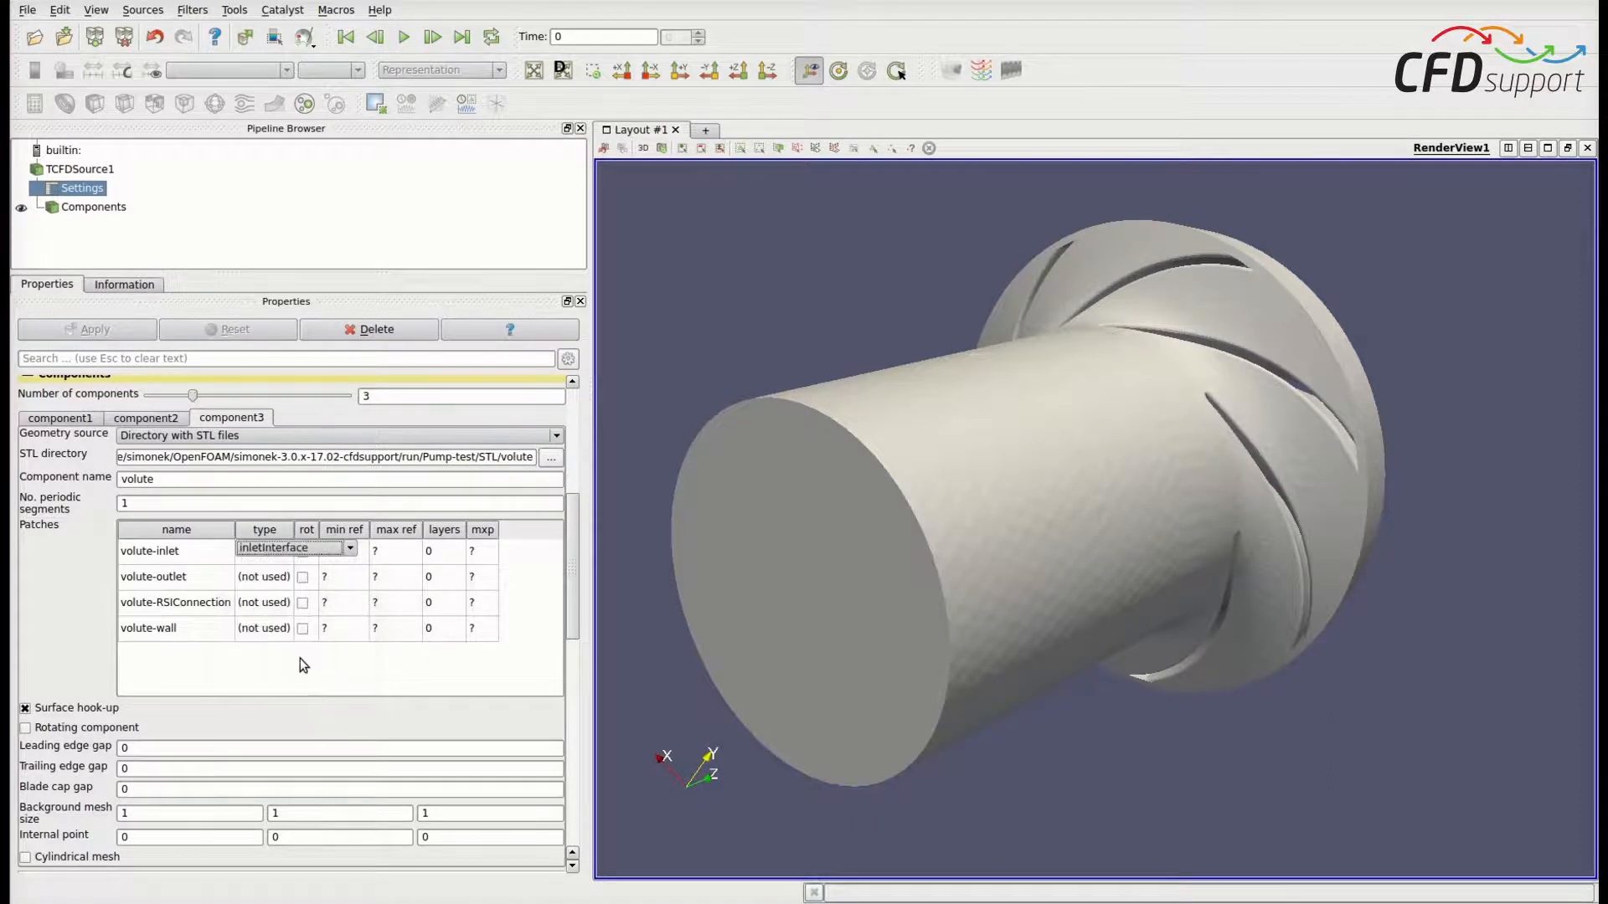
click(281, 554)
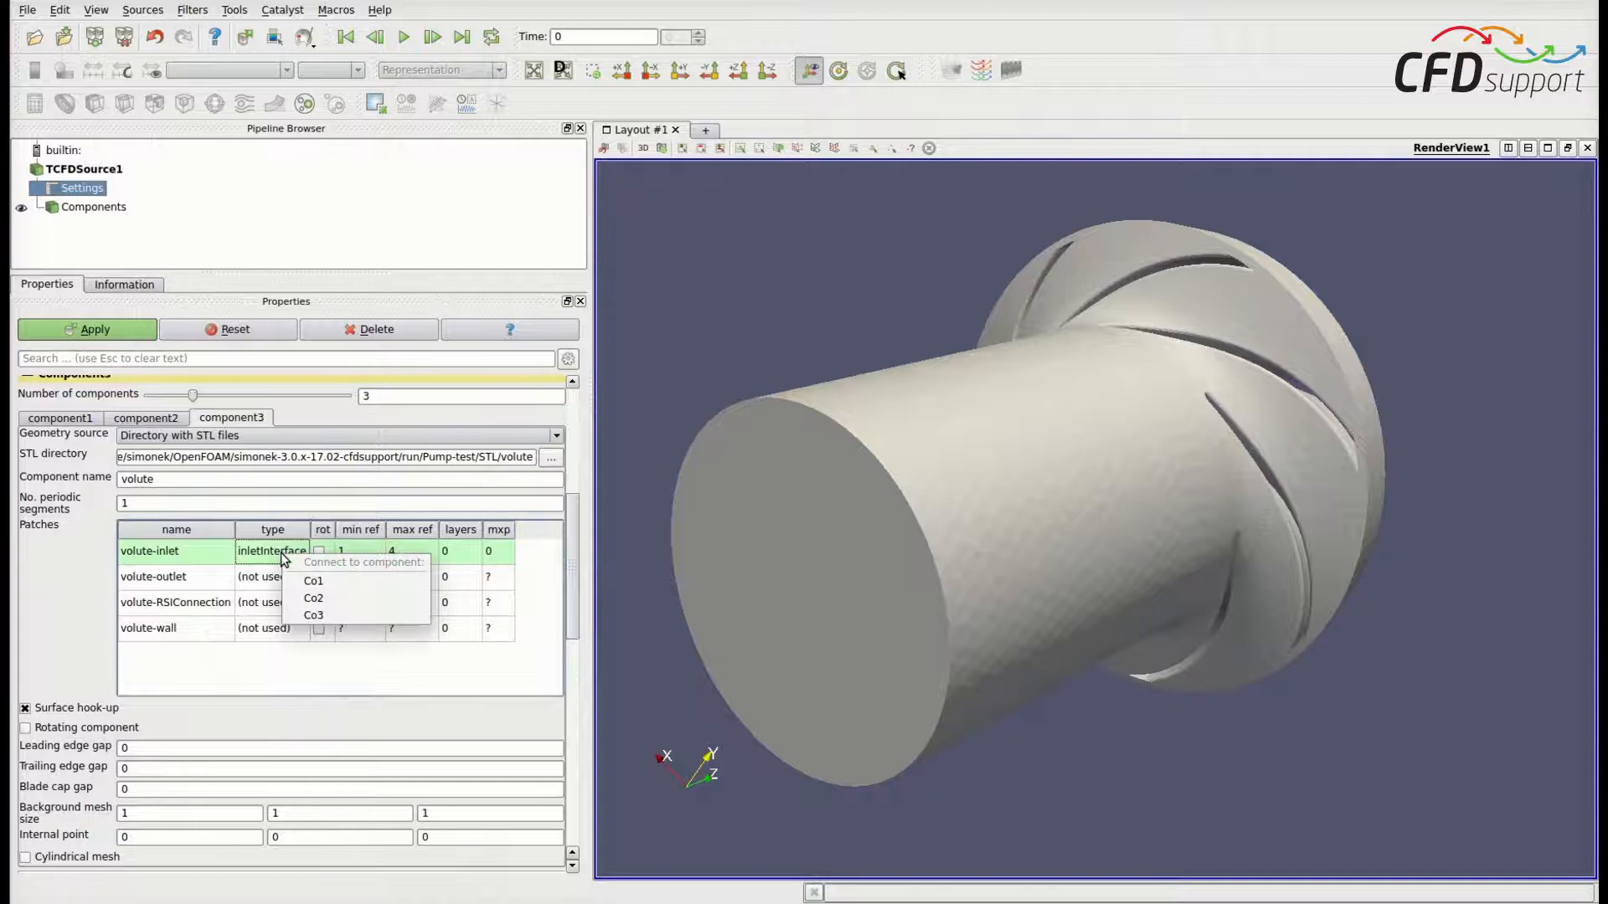
click(298, 596)
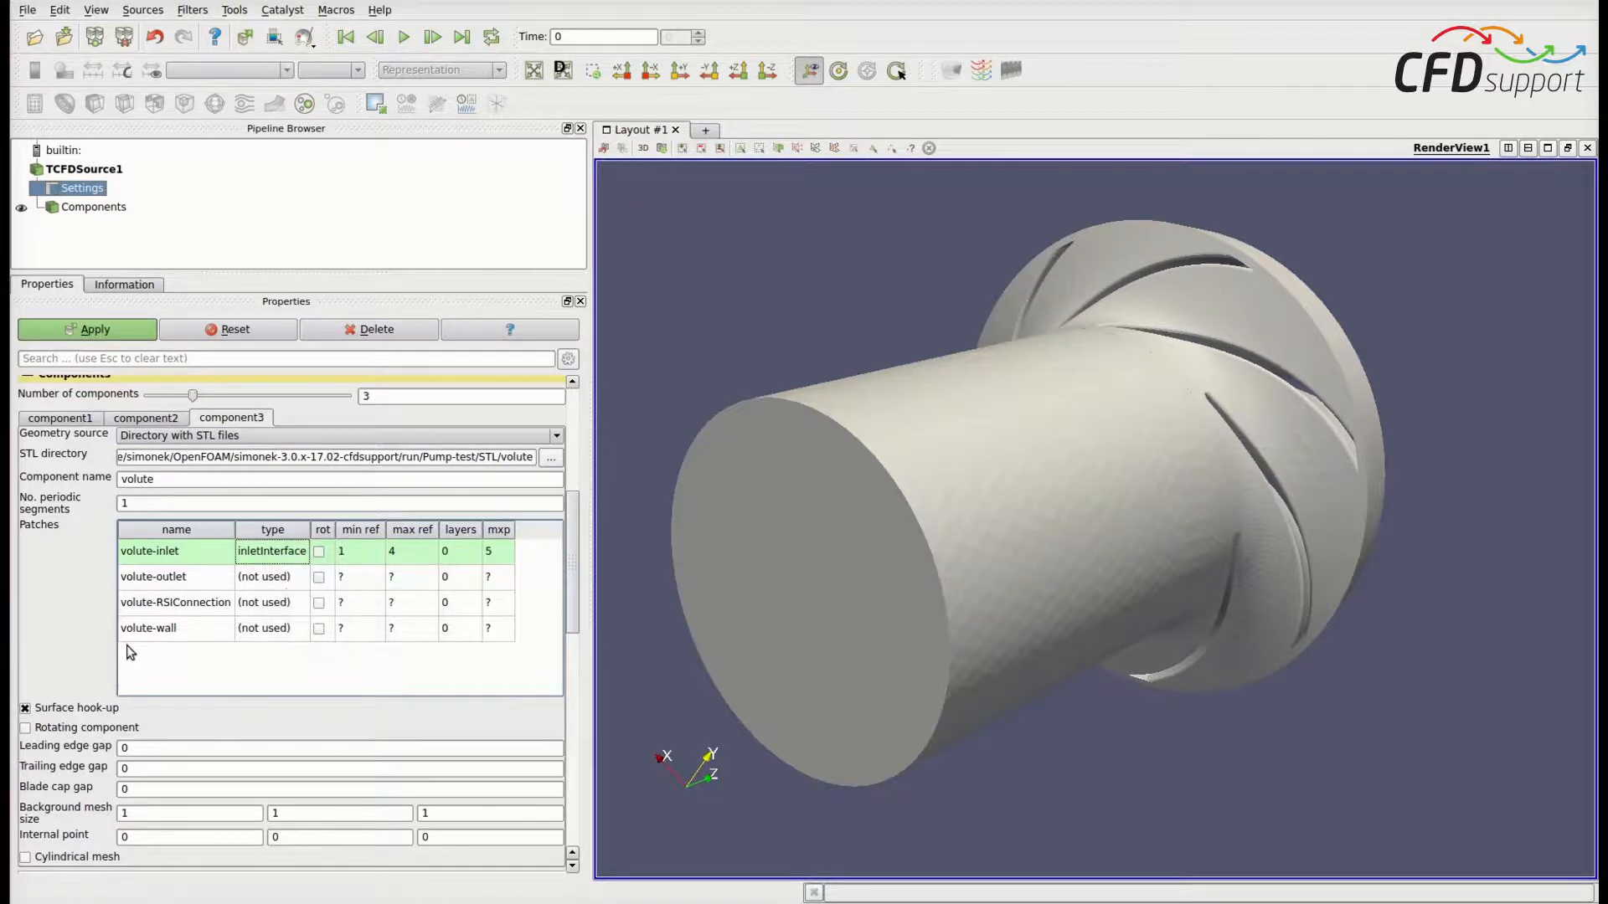
Set the volute-outlet patch type to outlet
double_click(293, 576)
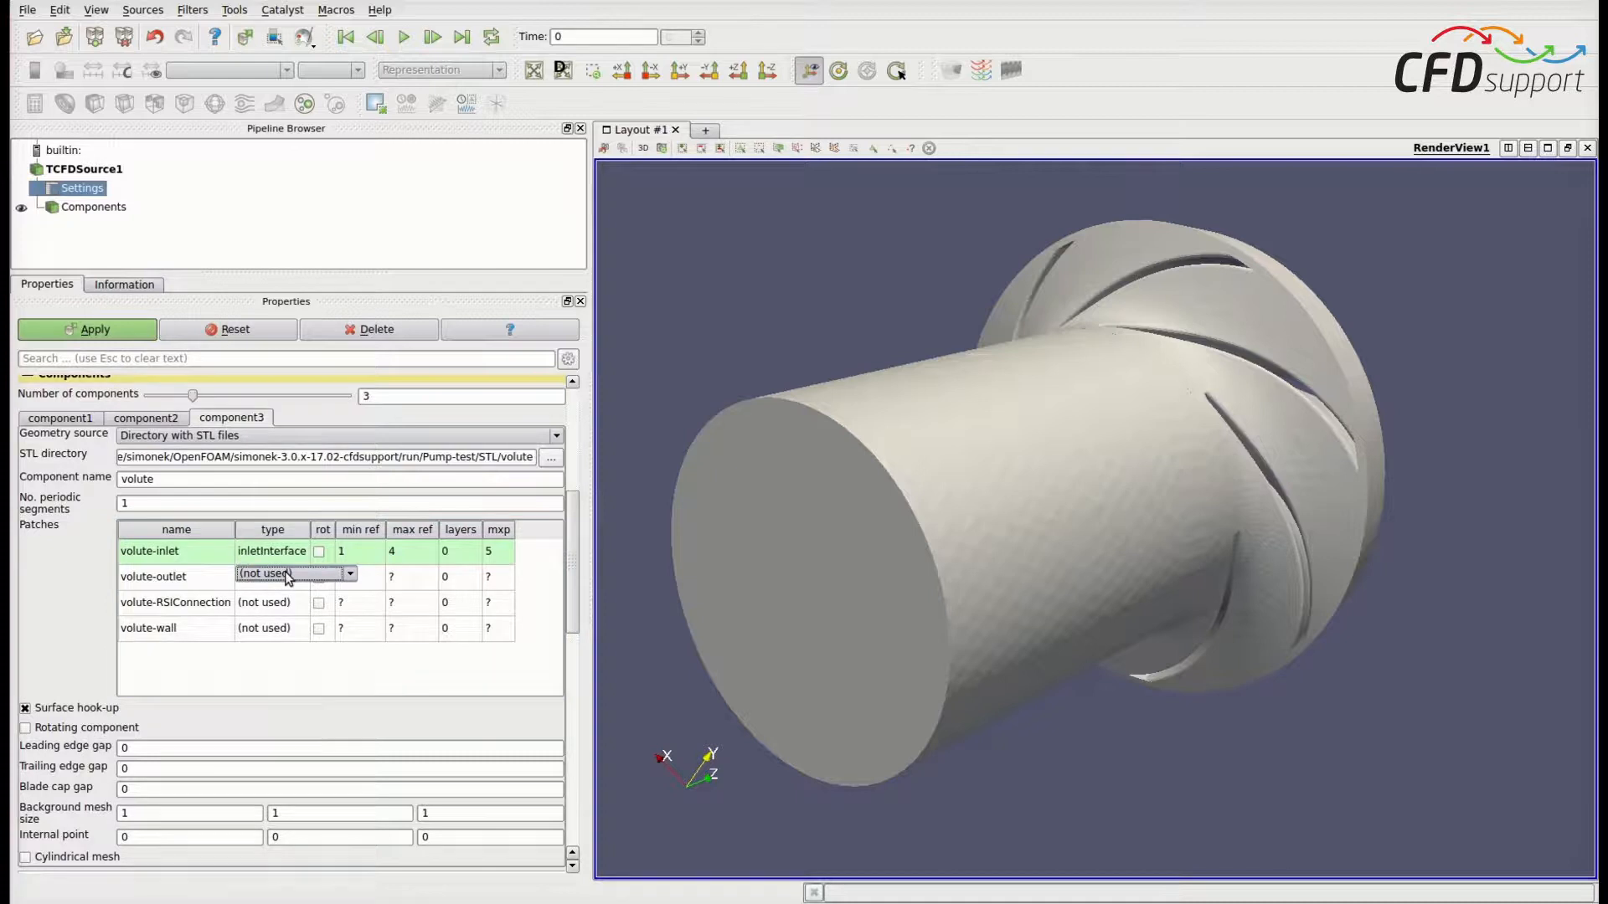
click(341, 578)
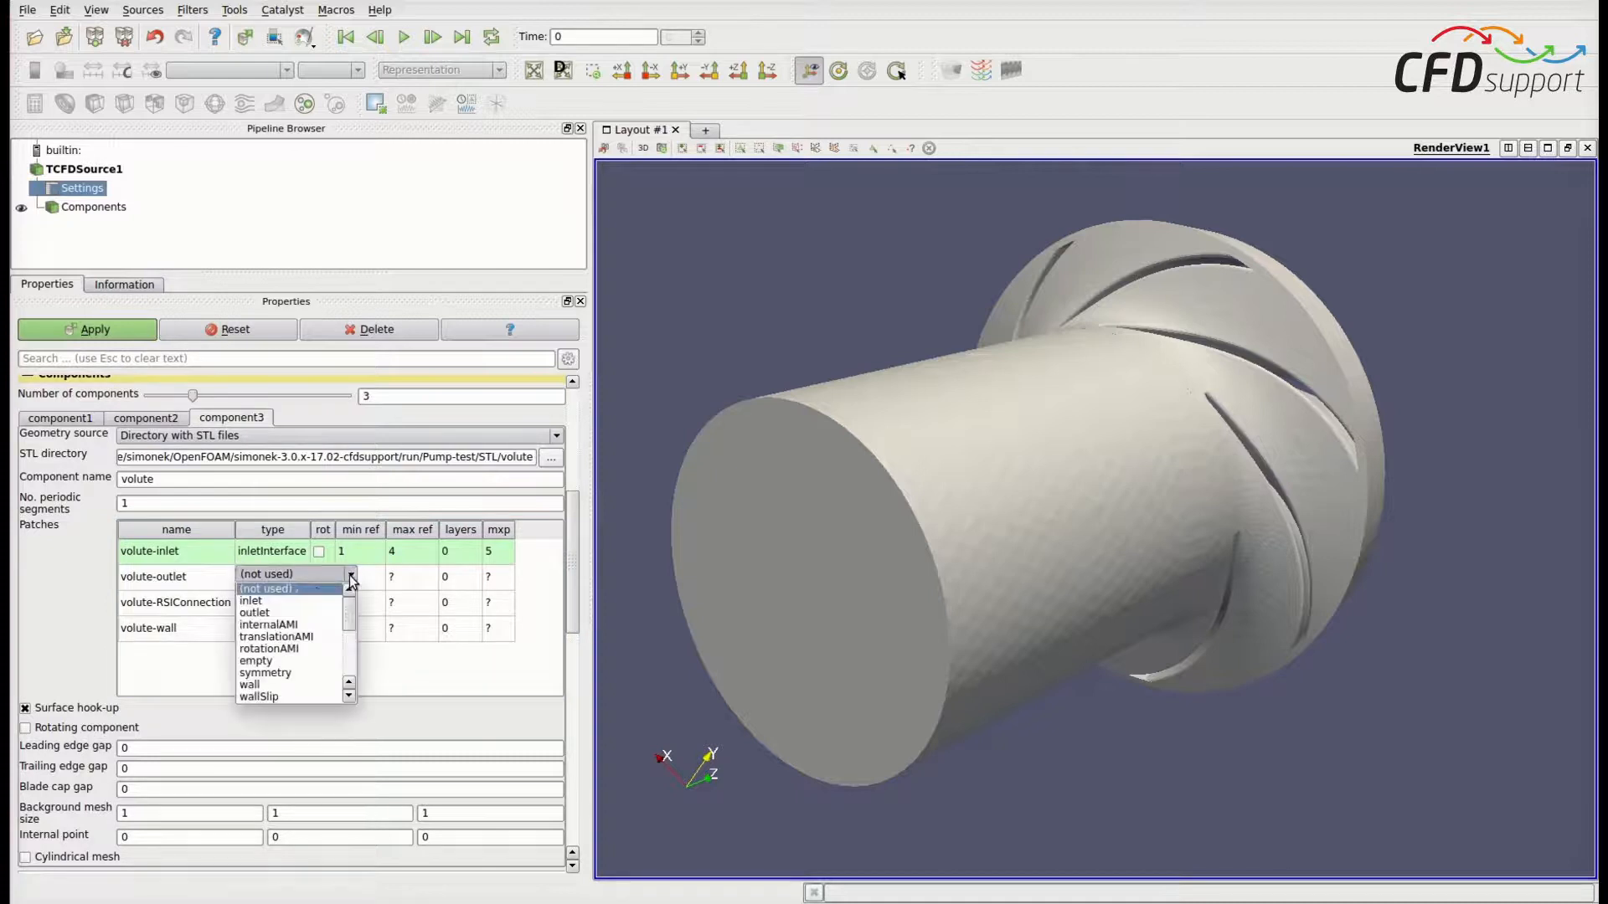
click(268, 610)
click(280, 669)
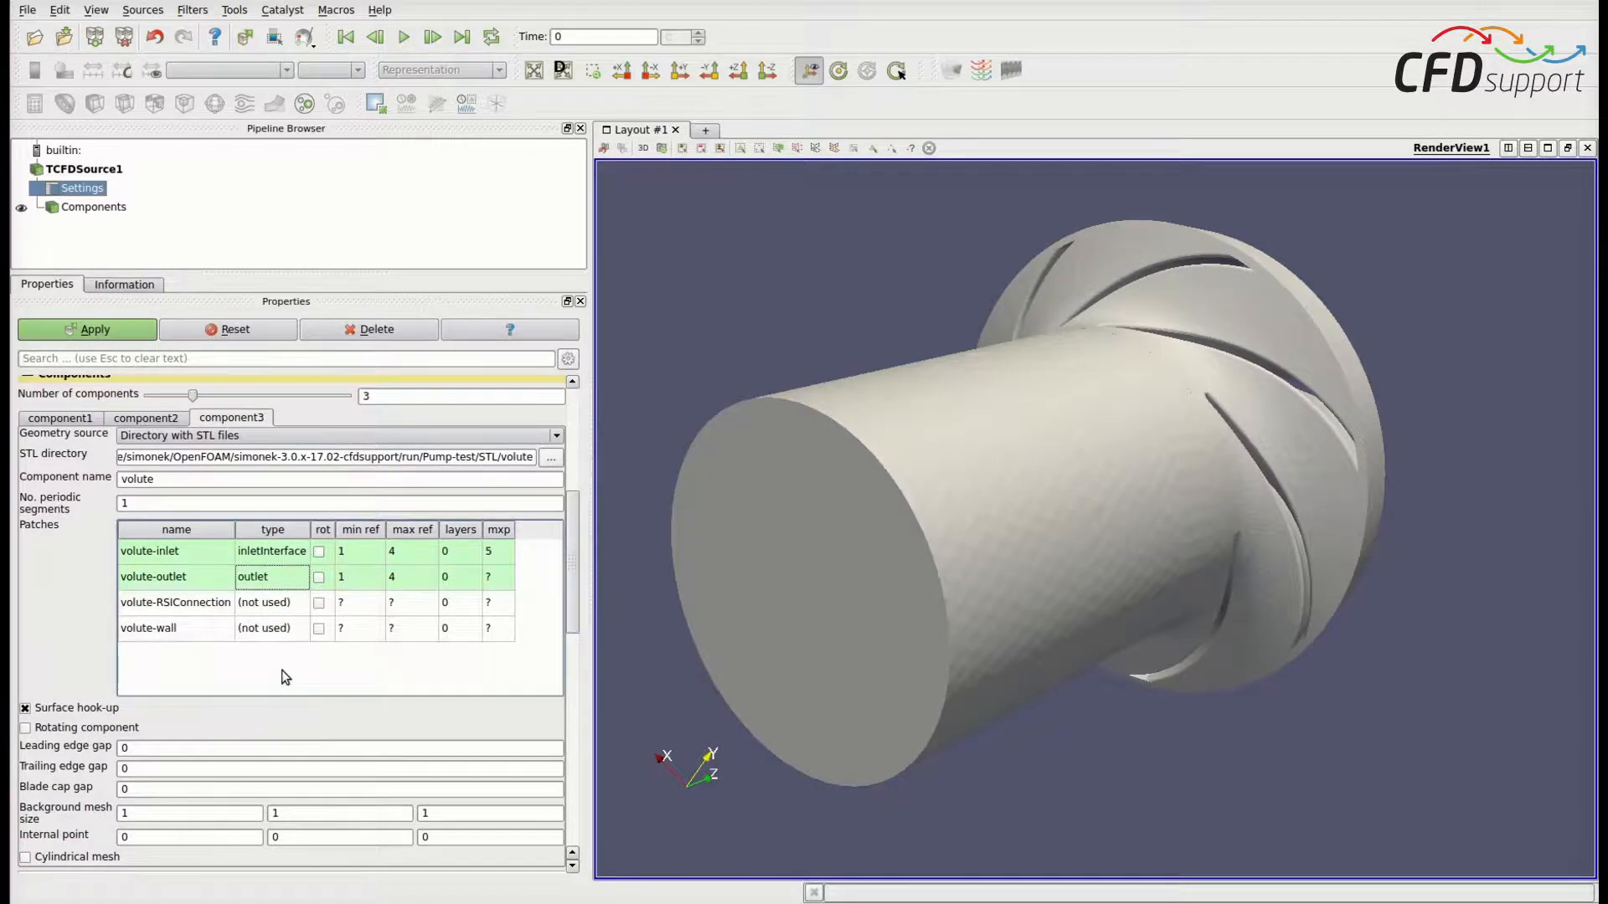
Set the patch types of volute-RSIConnection and volute-wall to wall
double_click(285, 605)
click(348, 601)
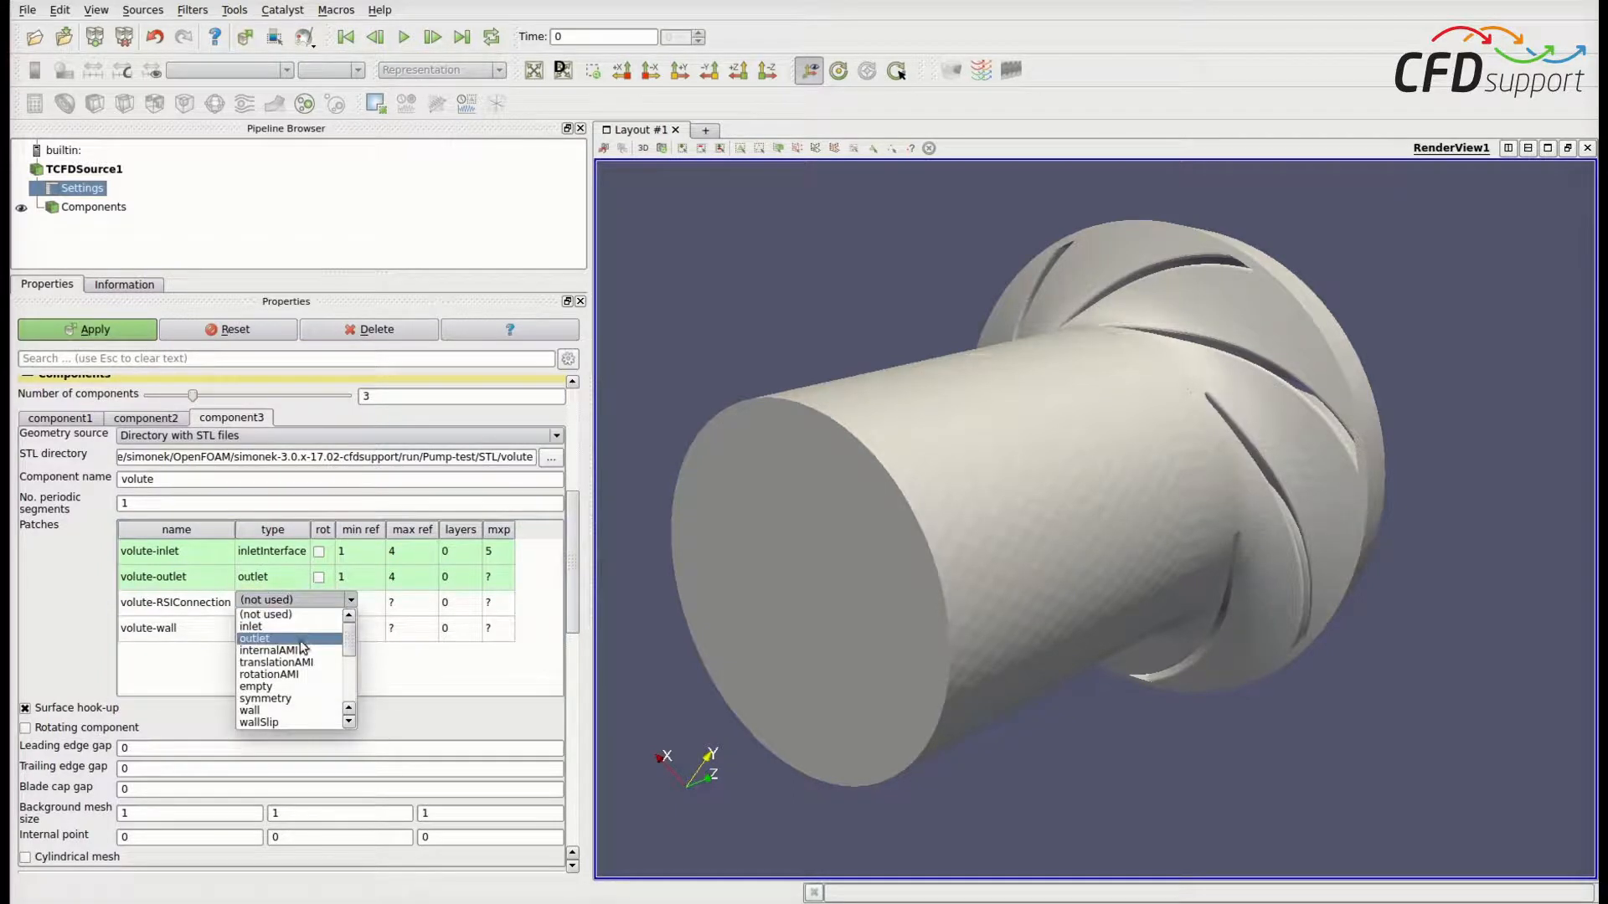
click(277, 710)
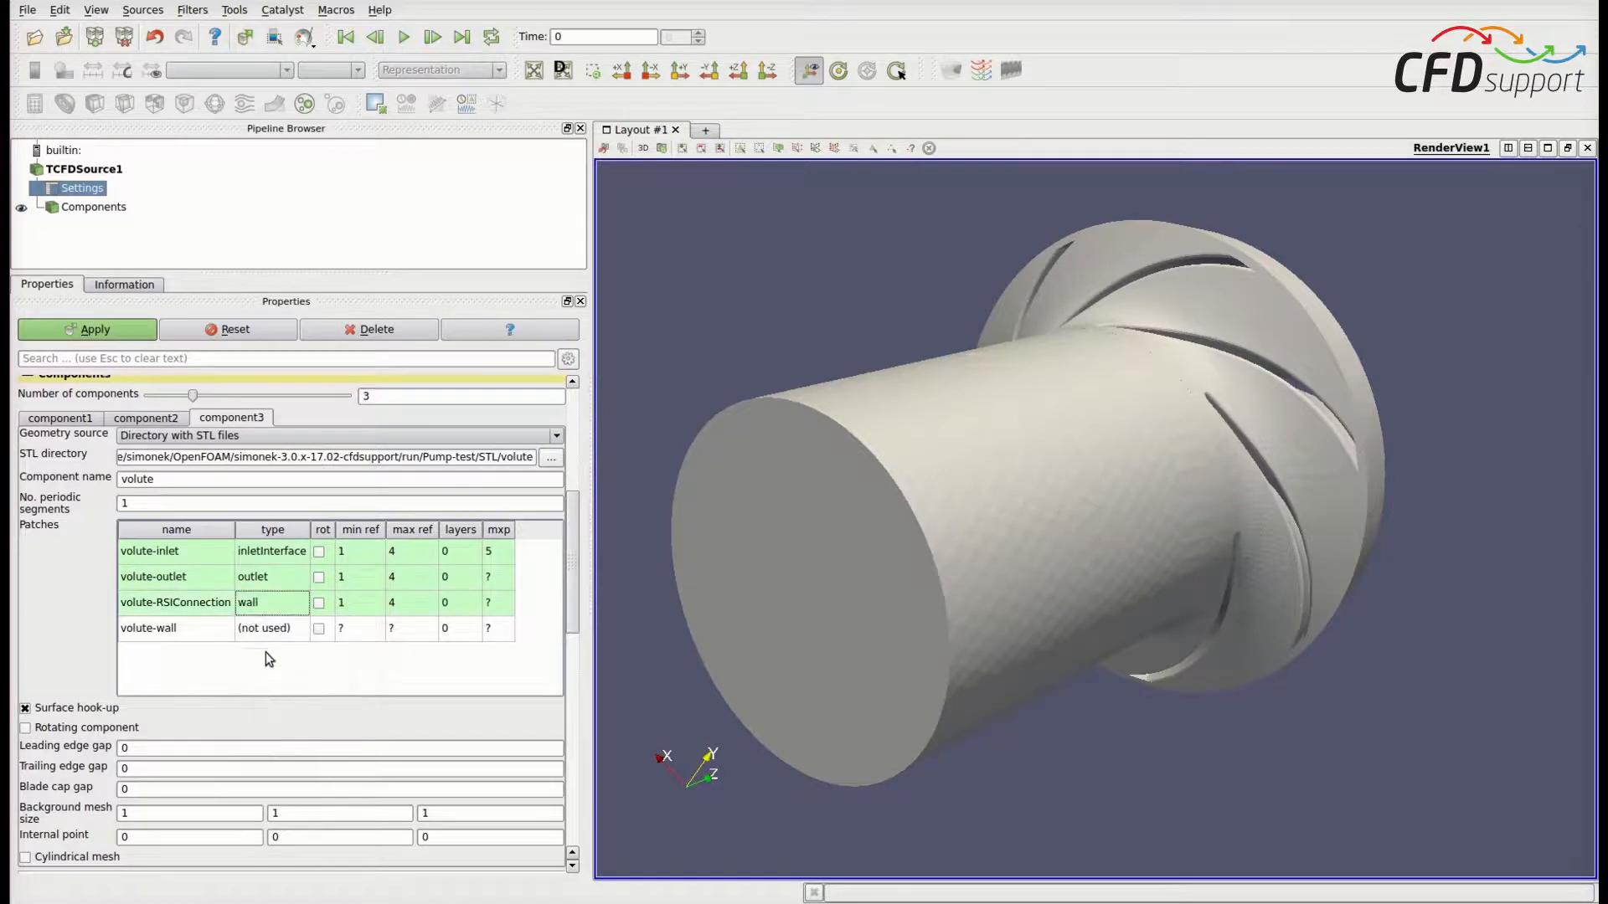
double_click(281, 629)
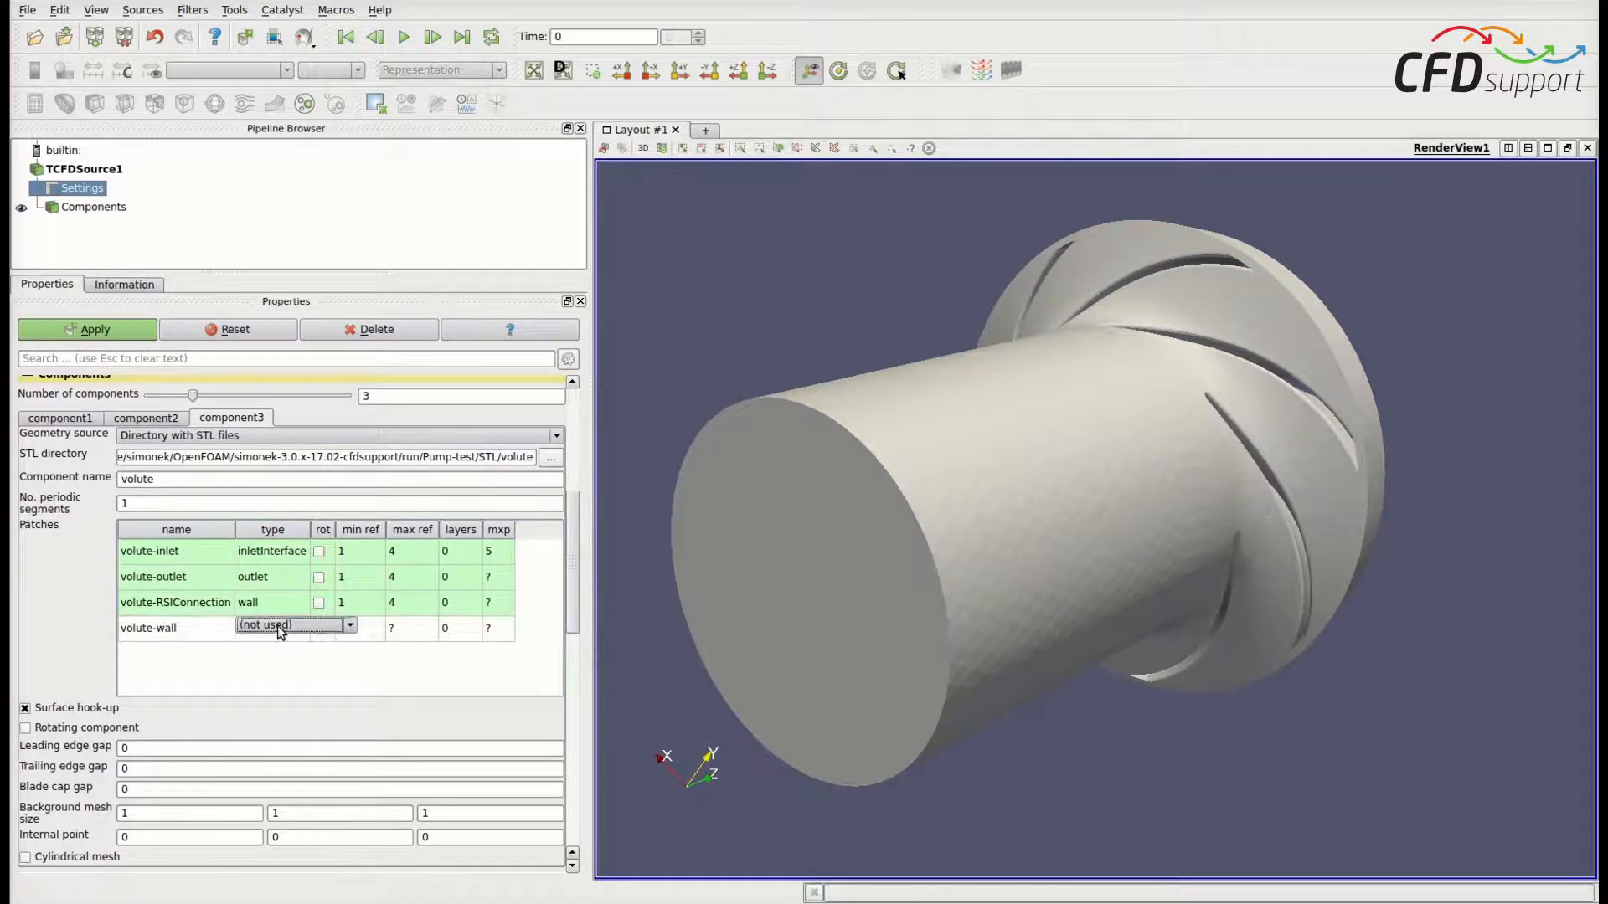
click(350, 625)
click(265, 737)
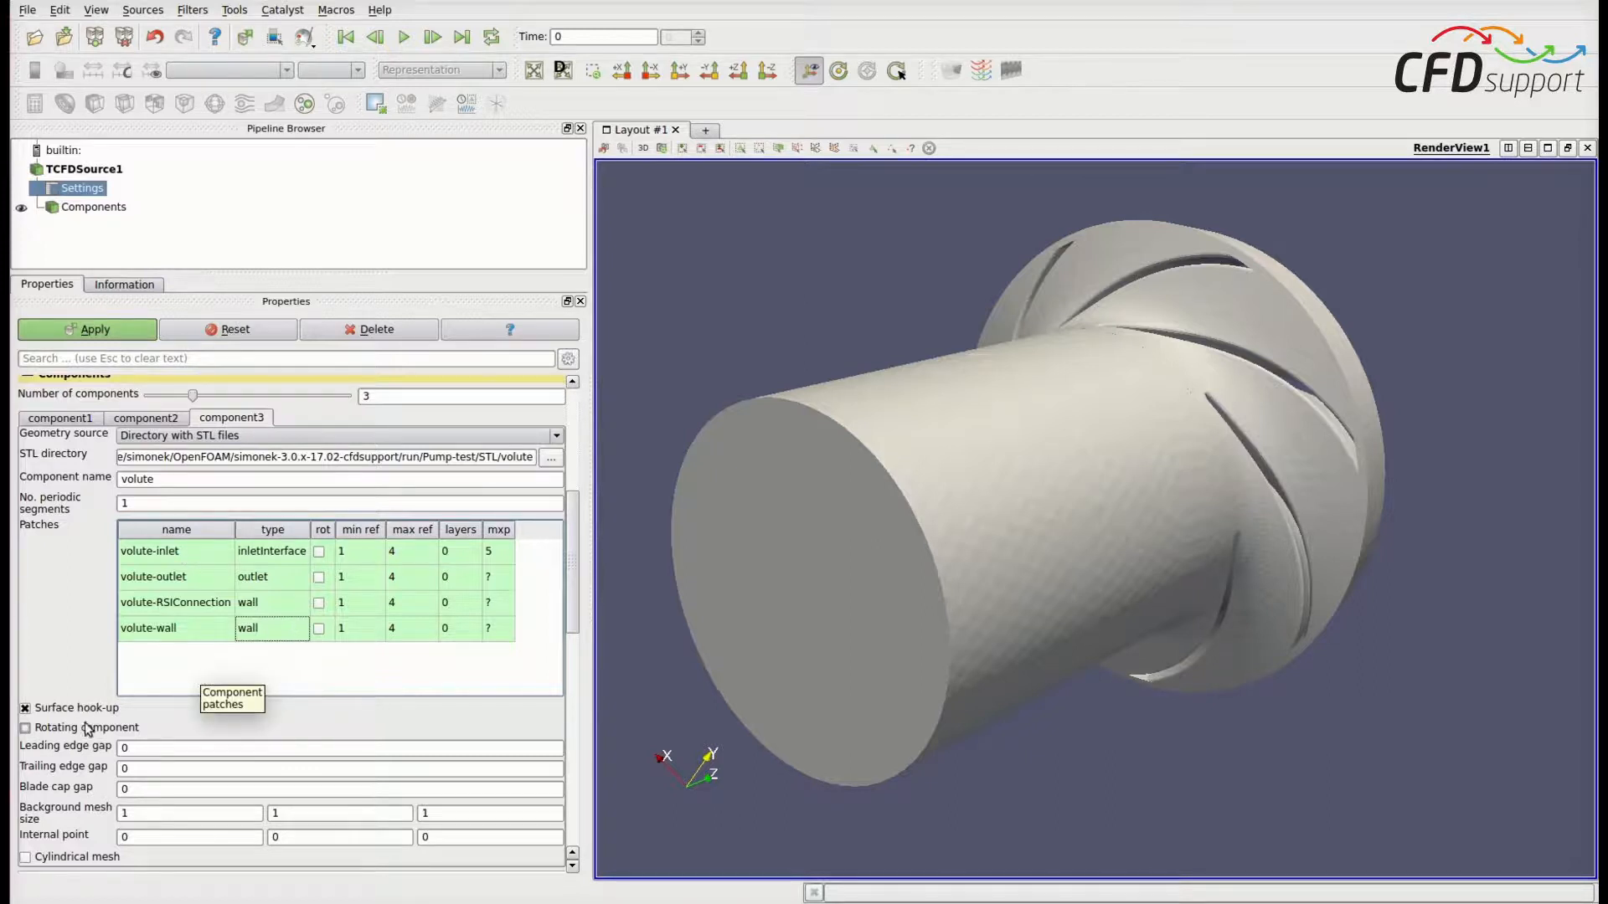
Apply the volute settings and adjust the 3D view to show the whole pump assembly
scroll(67, 603, down, 2)
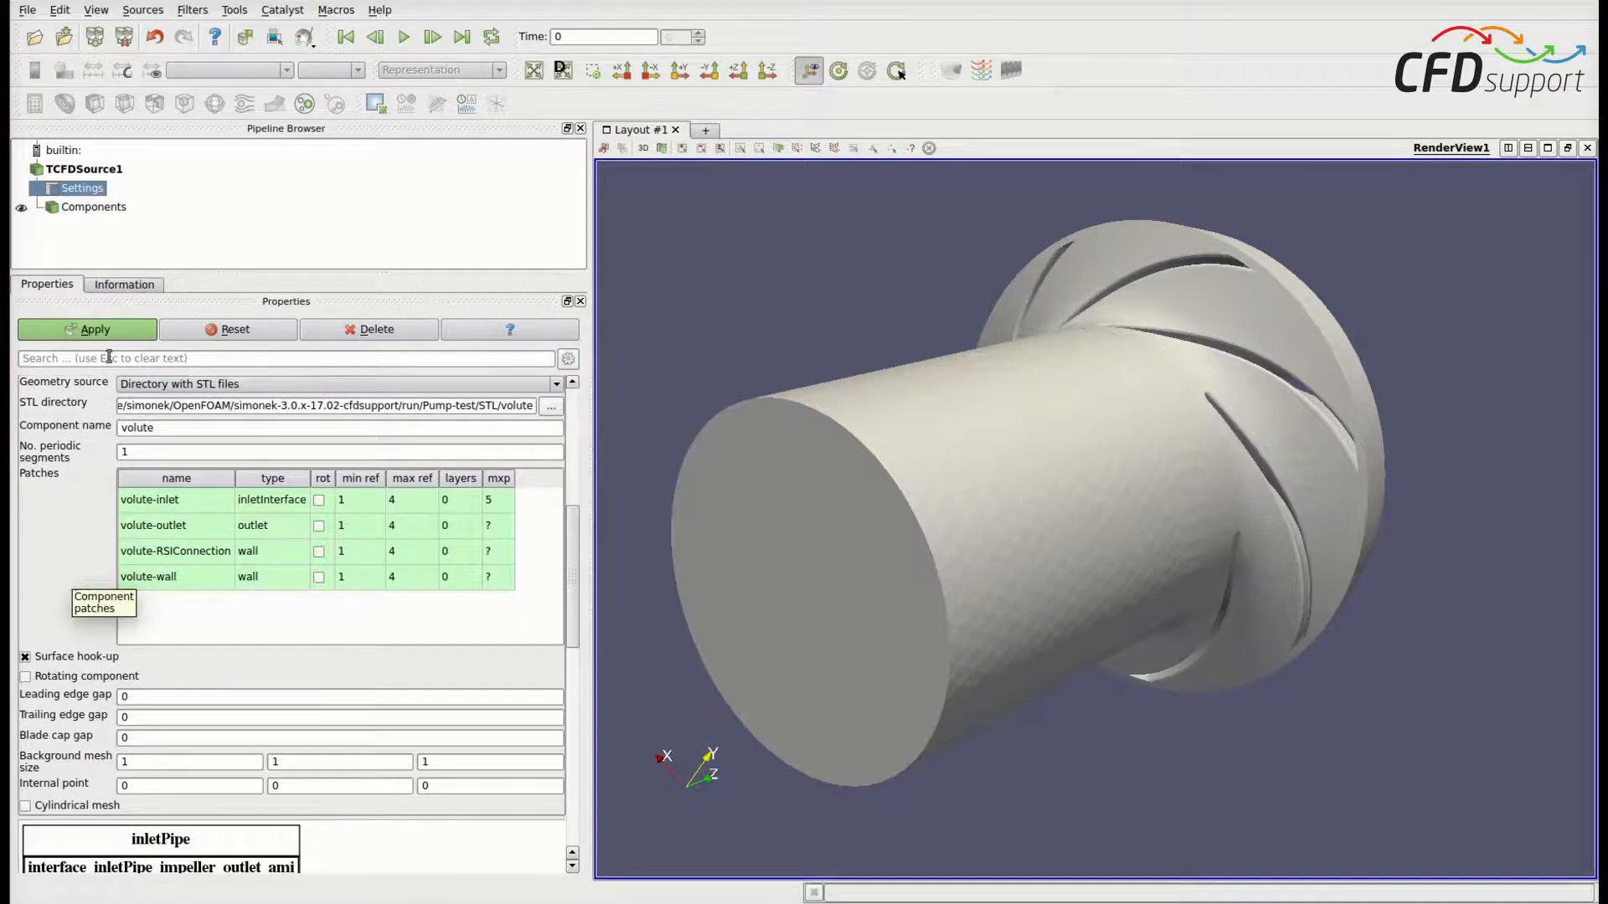
click(90, 330)
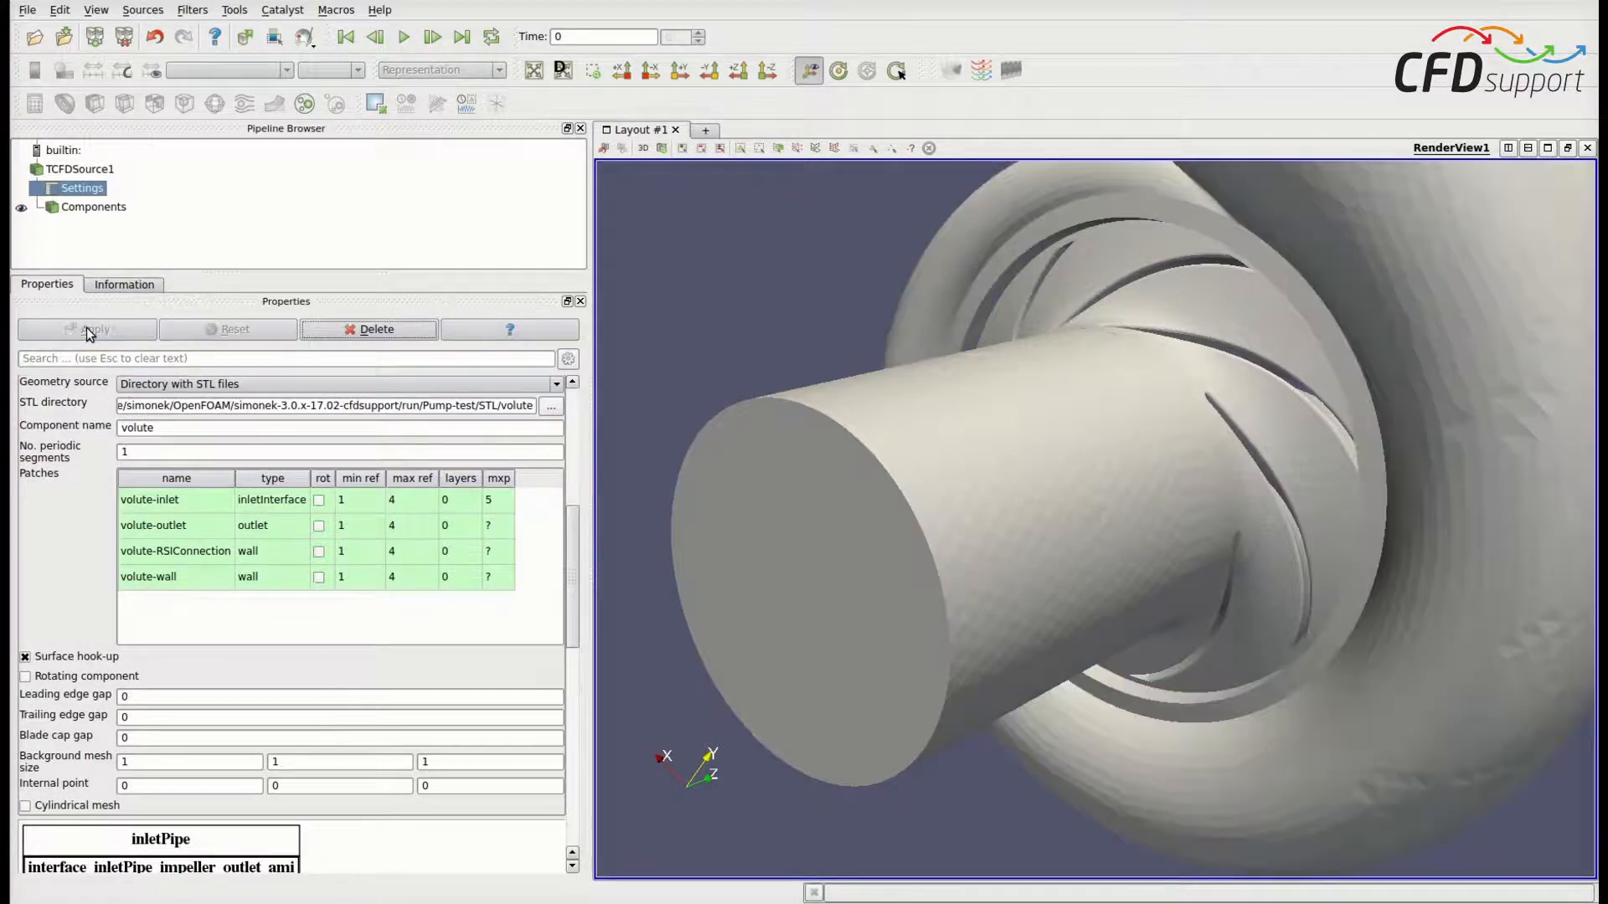
scroll(1439, 449, down, 2)
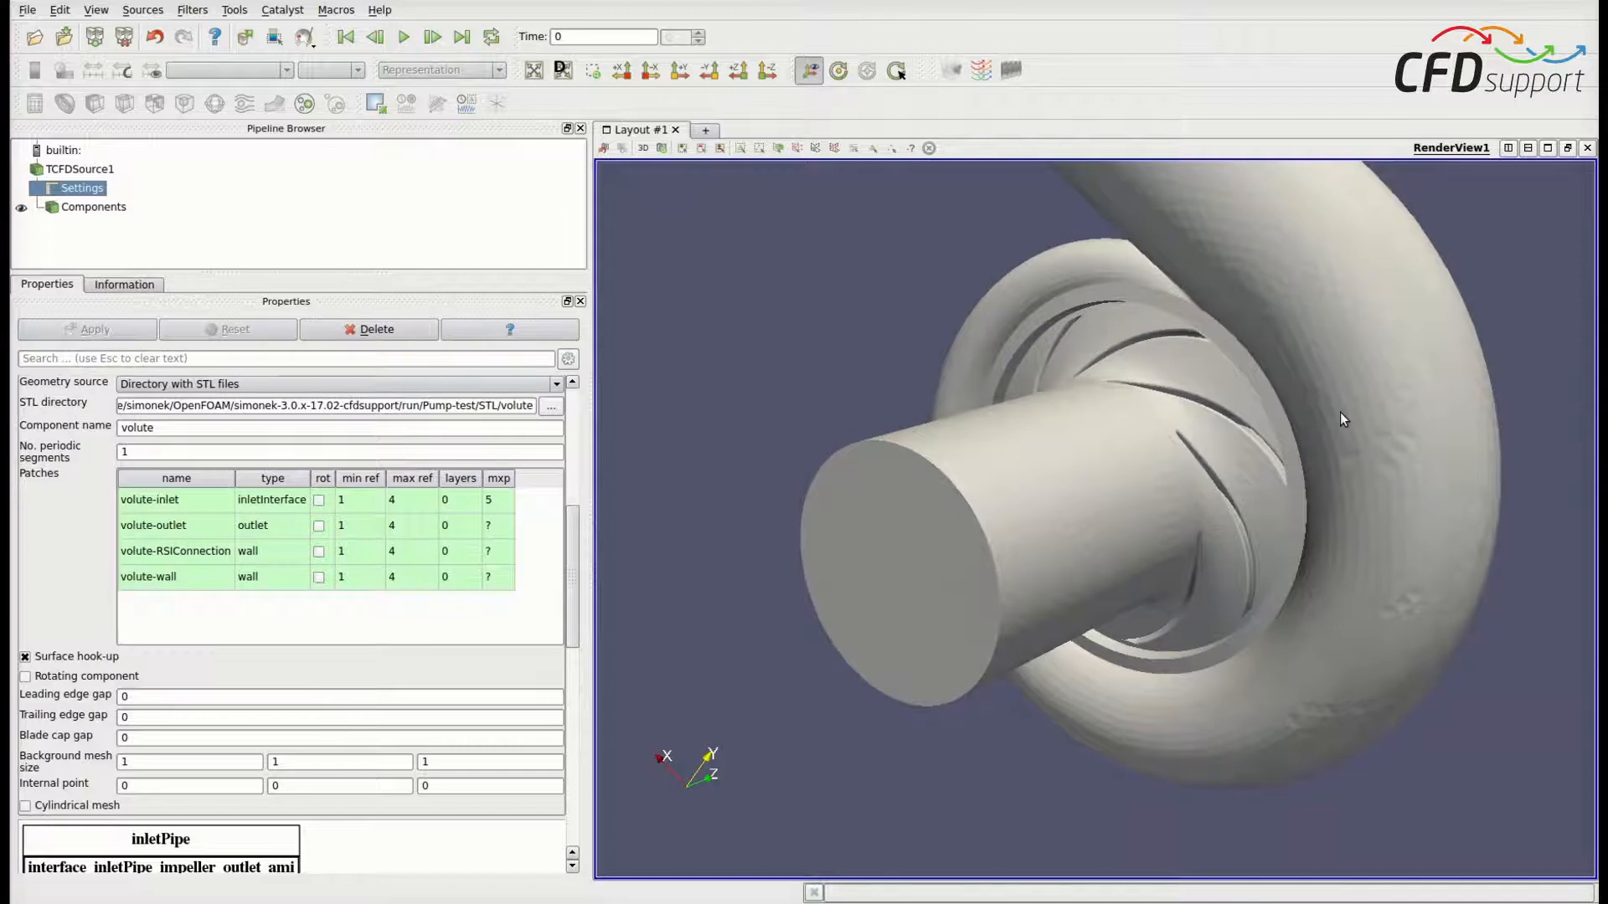
middle_drag(1338, 407, 1329, 525)
scroll(1329, 525, down, 2)
drag(1312, 517, 993, 636)
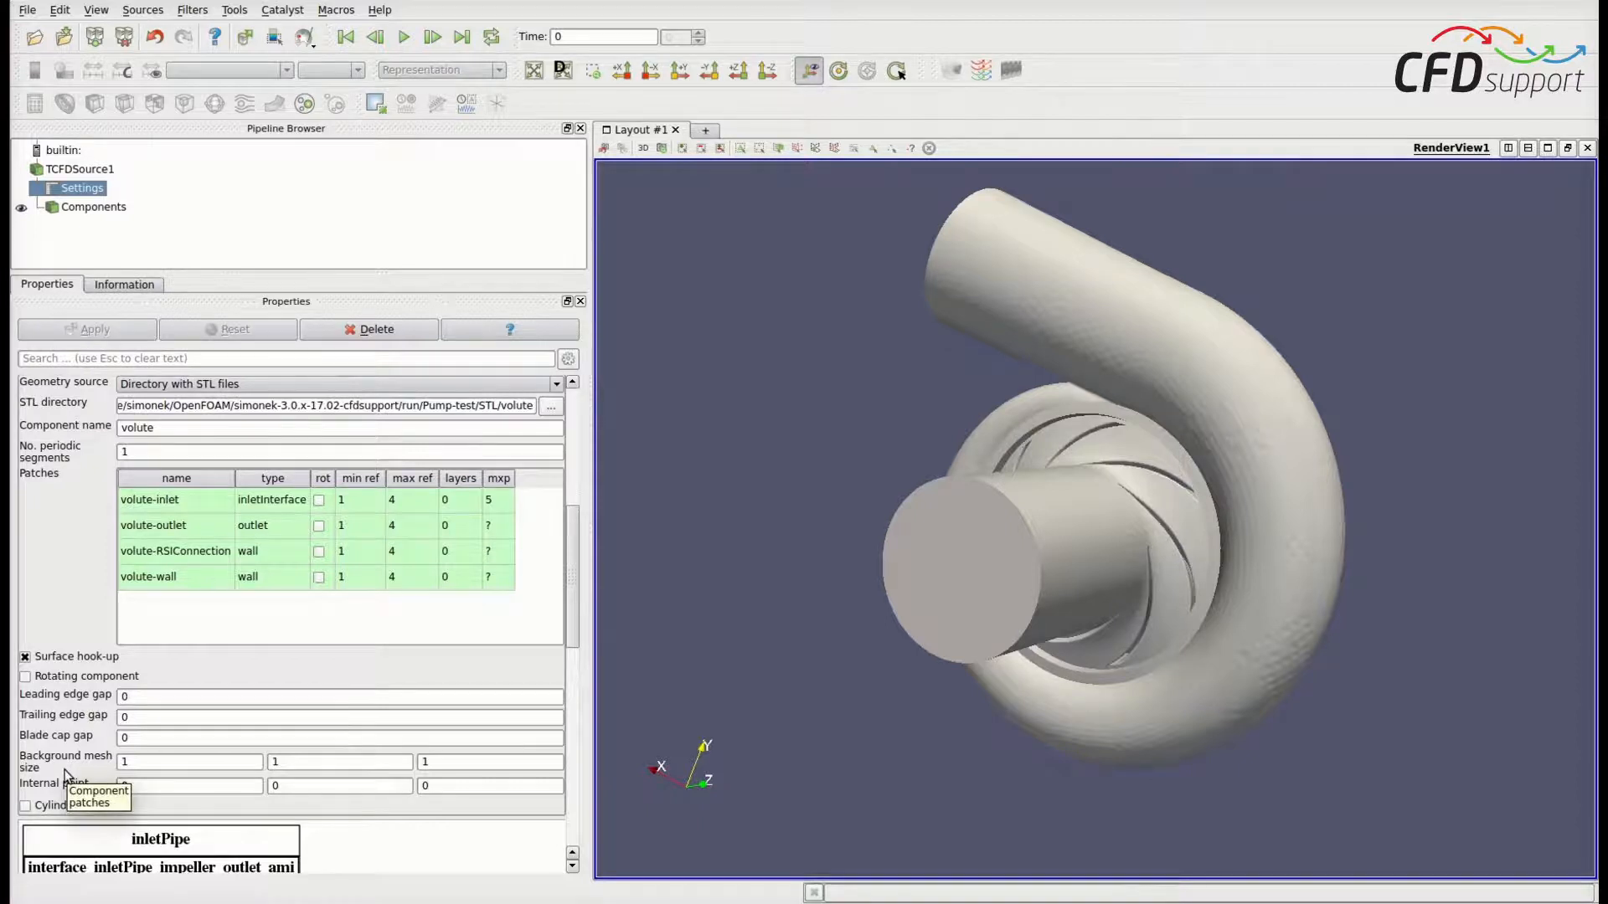
Set the volute's background mesh size to 10, 10, 10
click(154, 763)
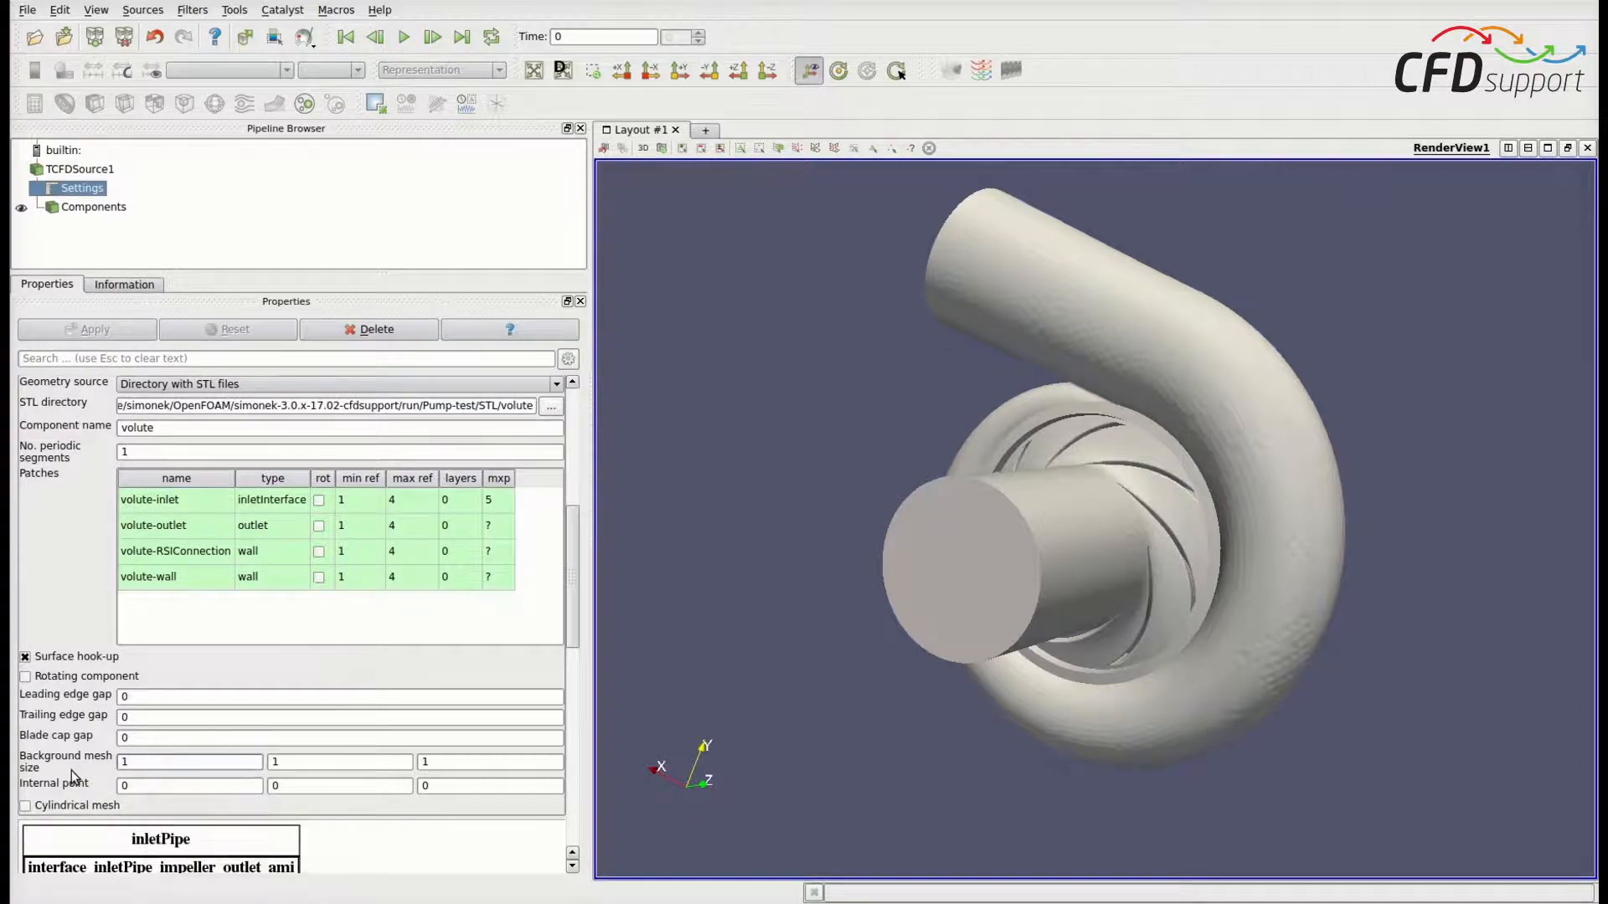
text(0)
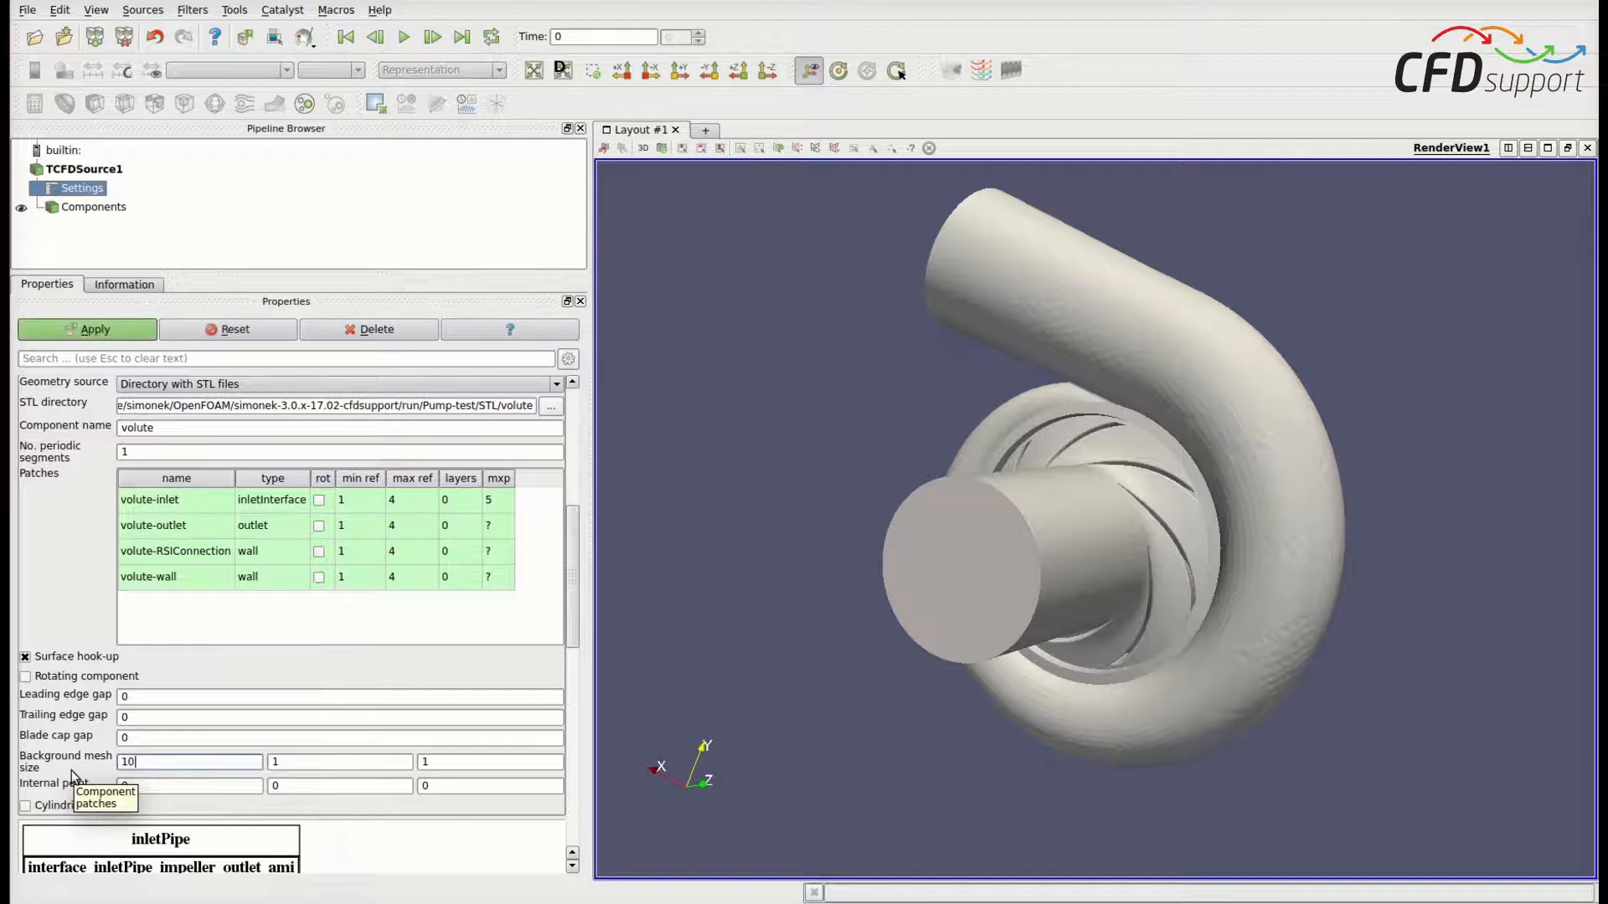
click(307, 761)
text(0)
click(526, 763)
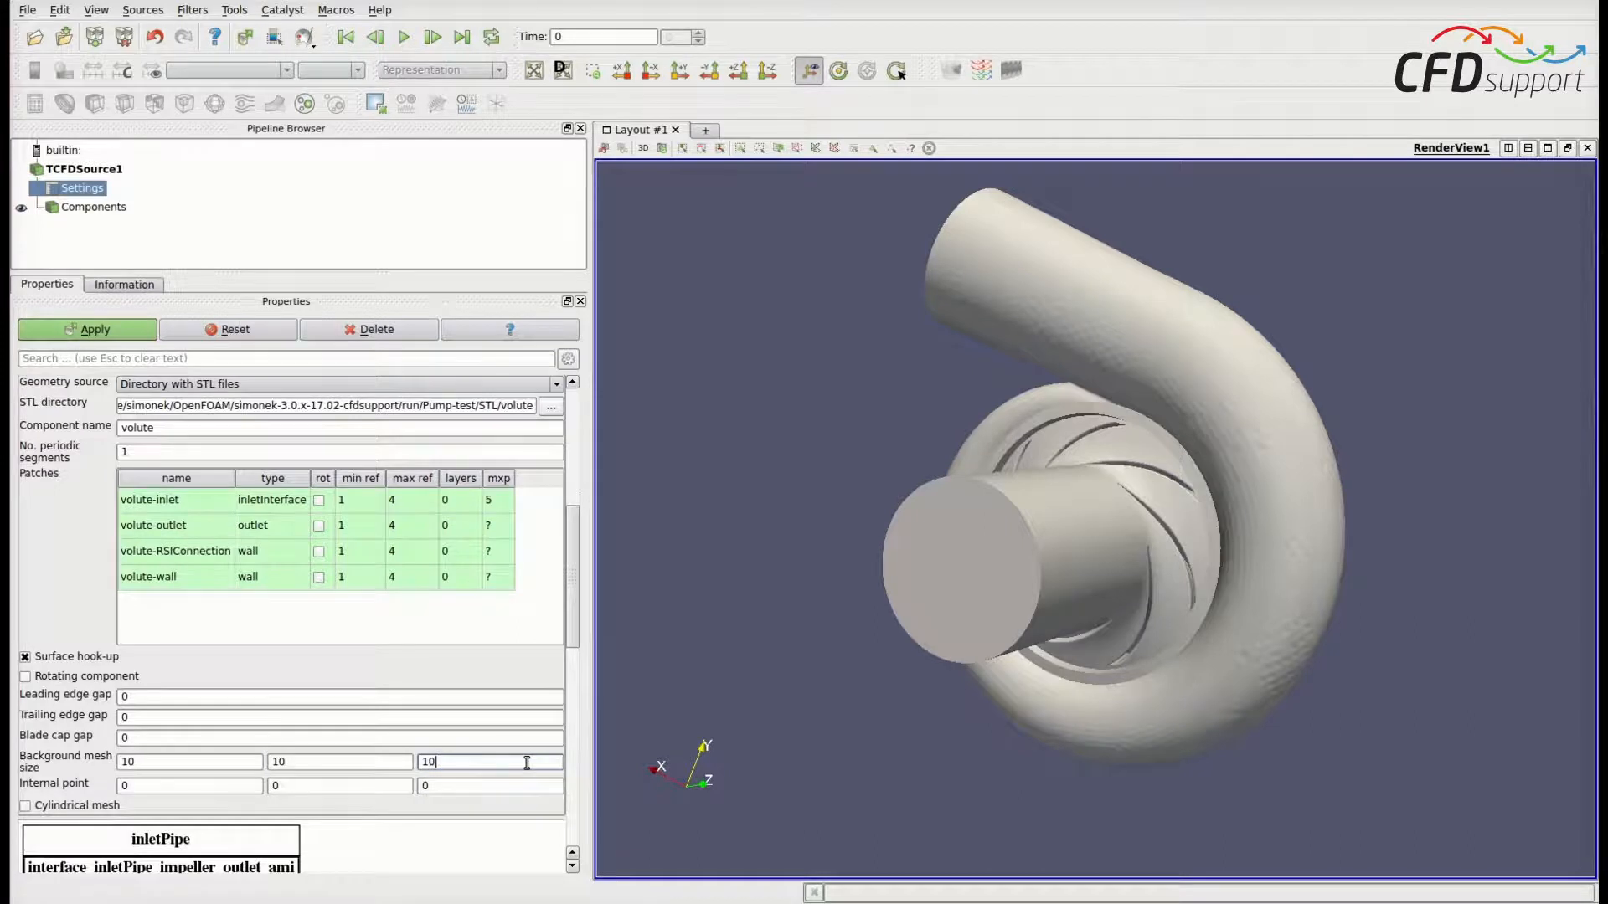
click(64, 770)
Set the volute's internal point to 50, 200, 60
click(144, 787)
text(50)
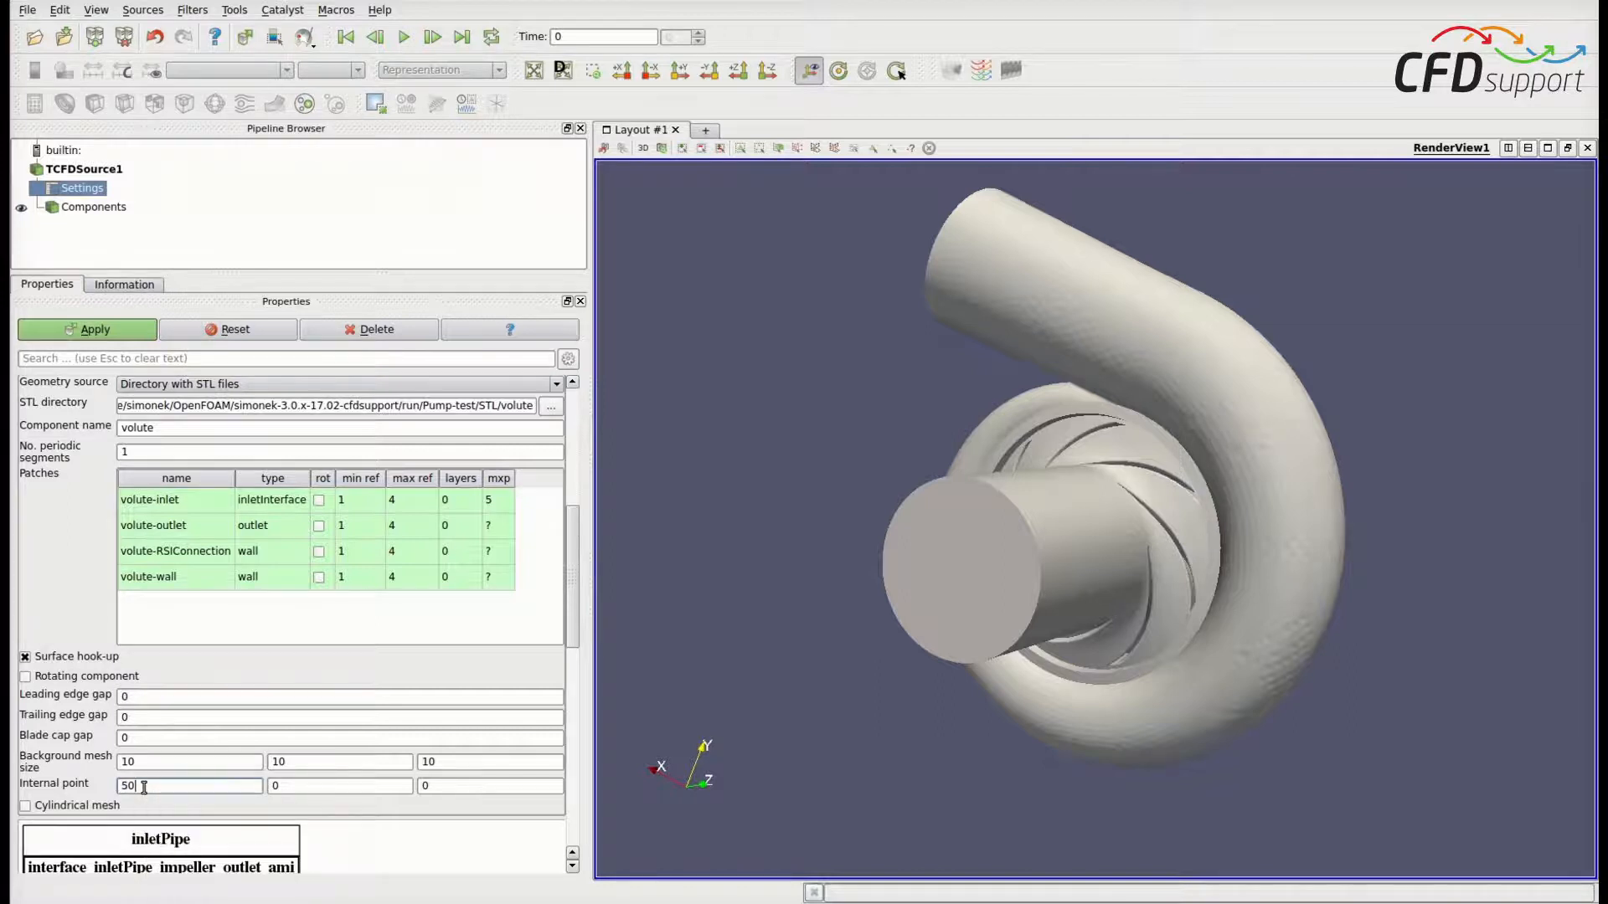
key(Tab)
text(200)
key(Tab)
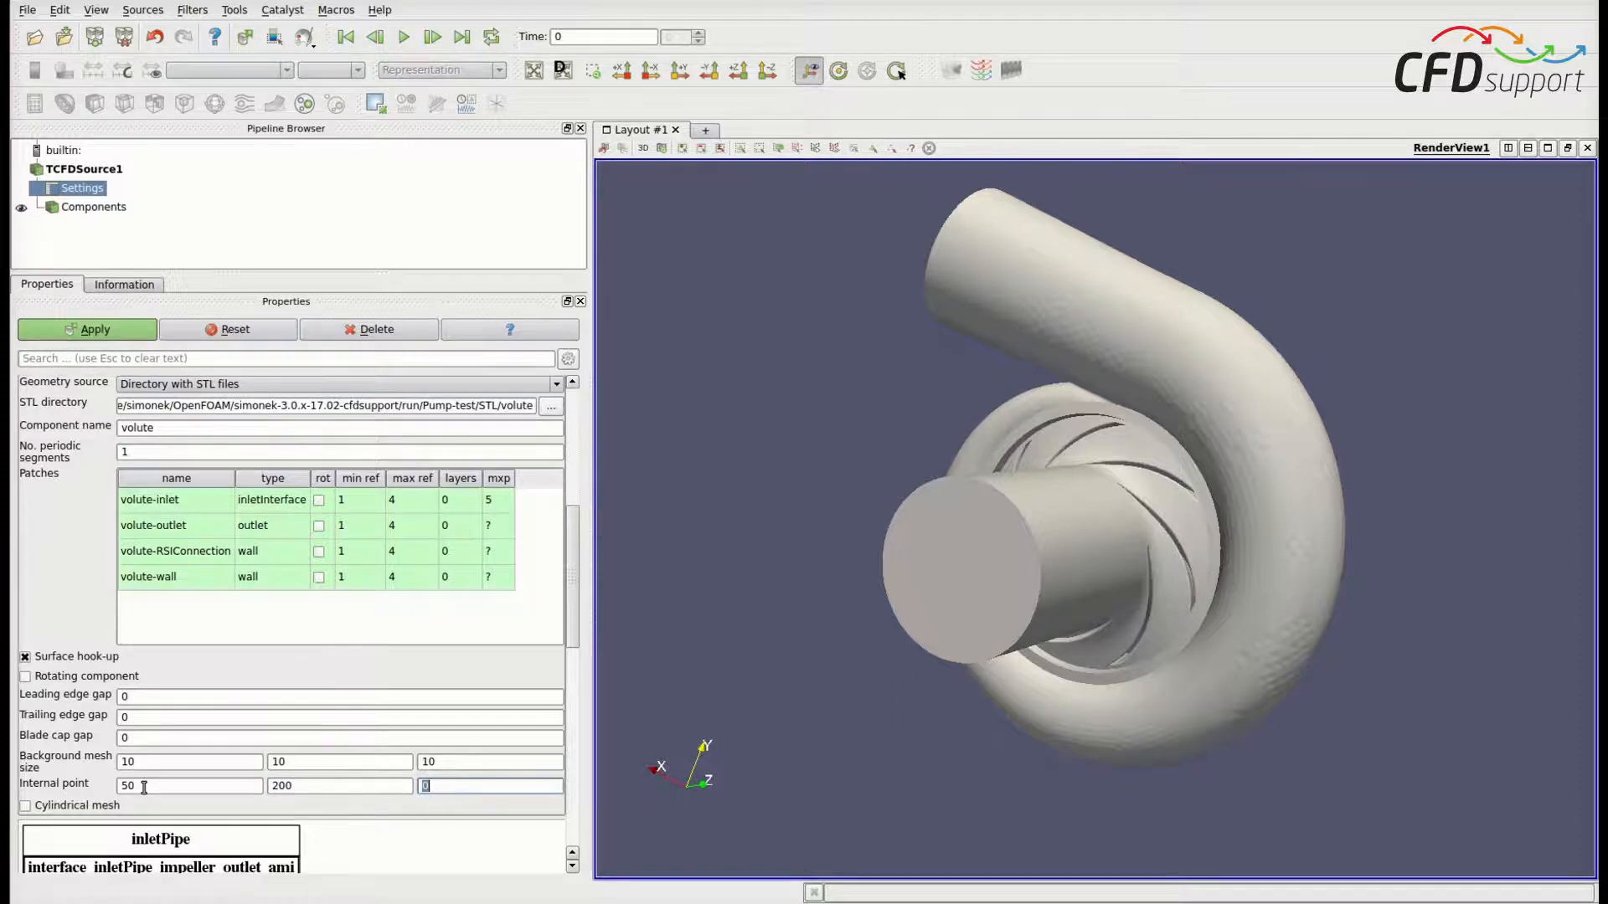
click(69, 768)
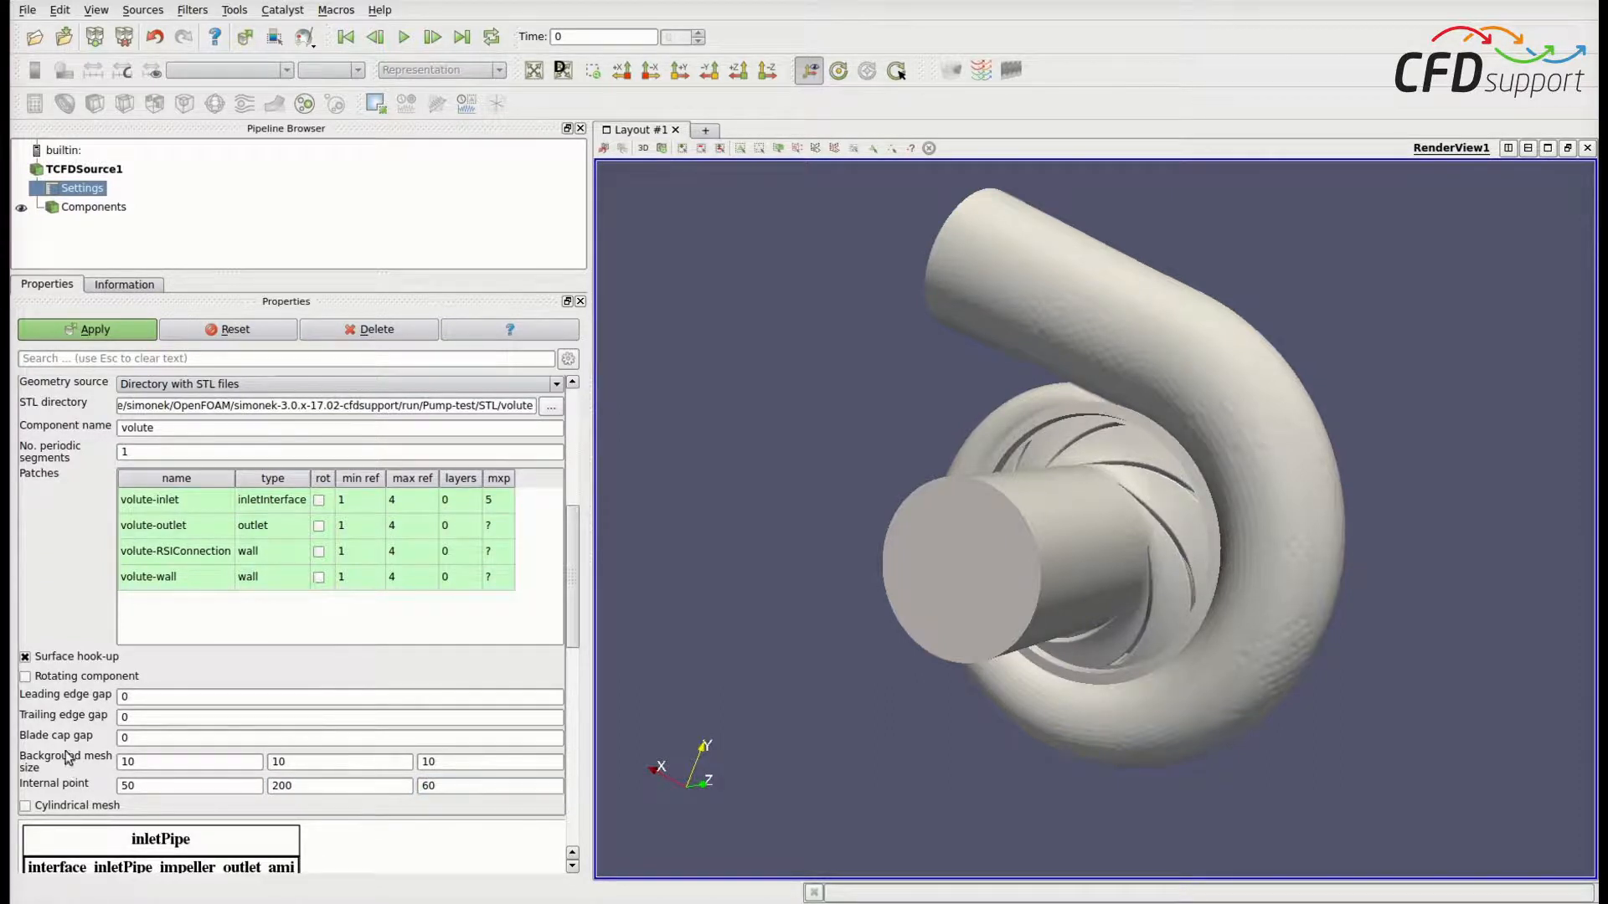
Examine the interface connections between inletPipe, impeller and volute in the enlarged component map and close it
scroll(72, 737, down, 4)
scroll(72, 733, down, 5)
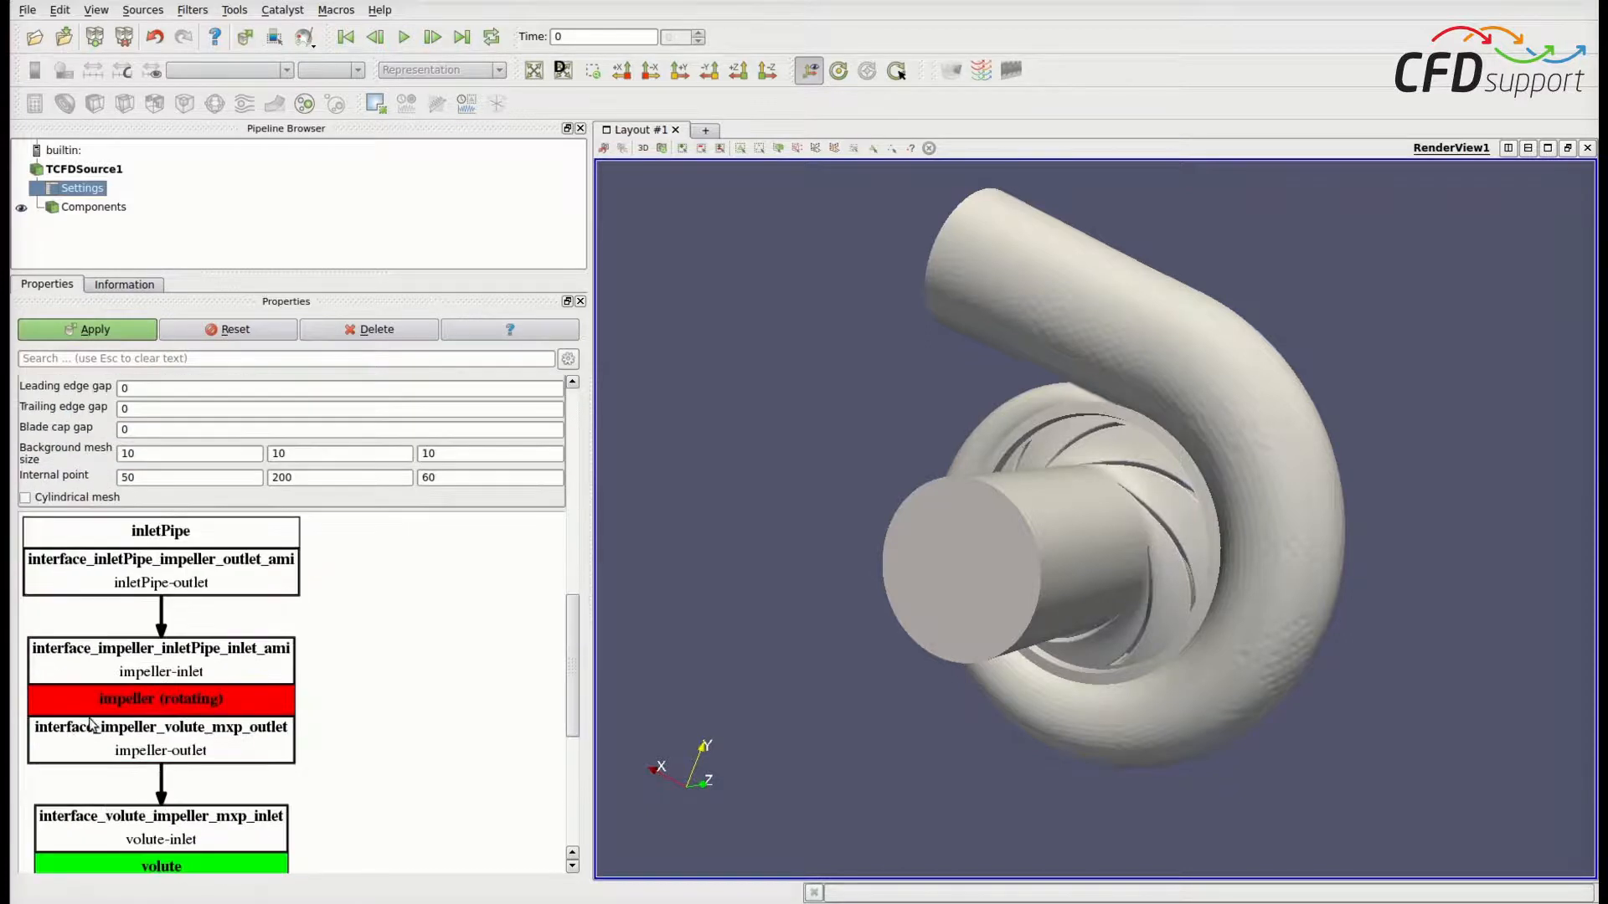
double_click(170, 540)
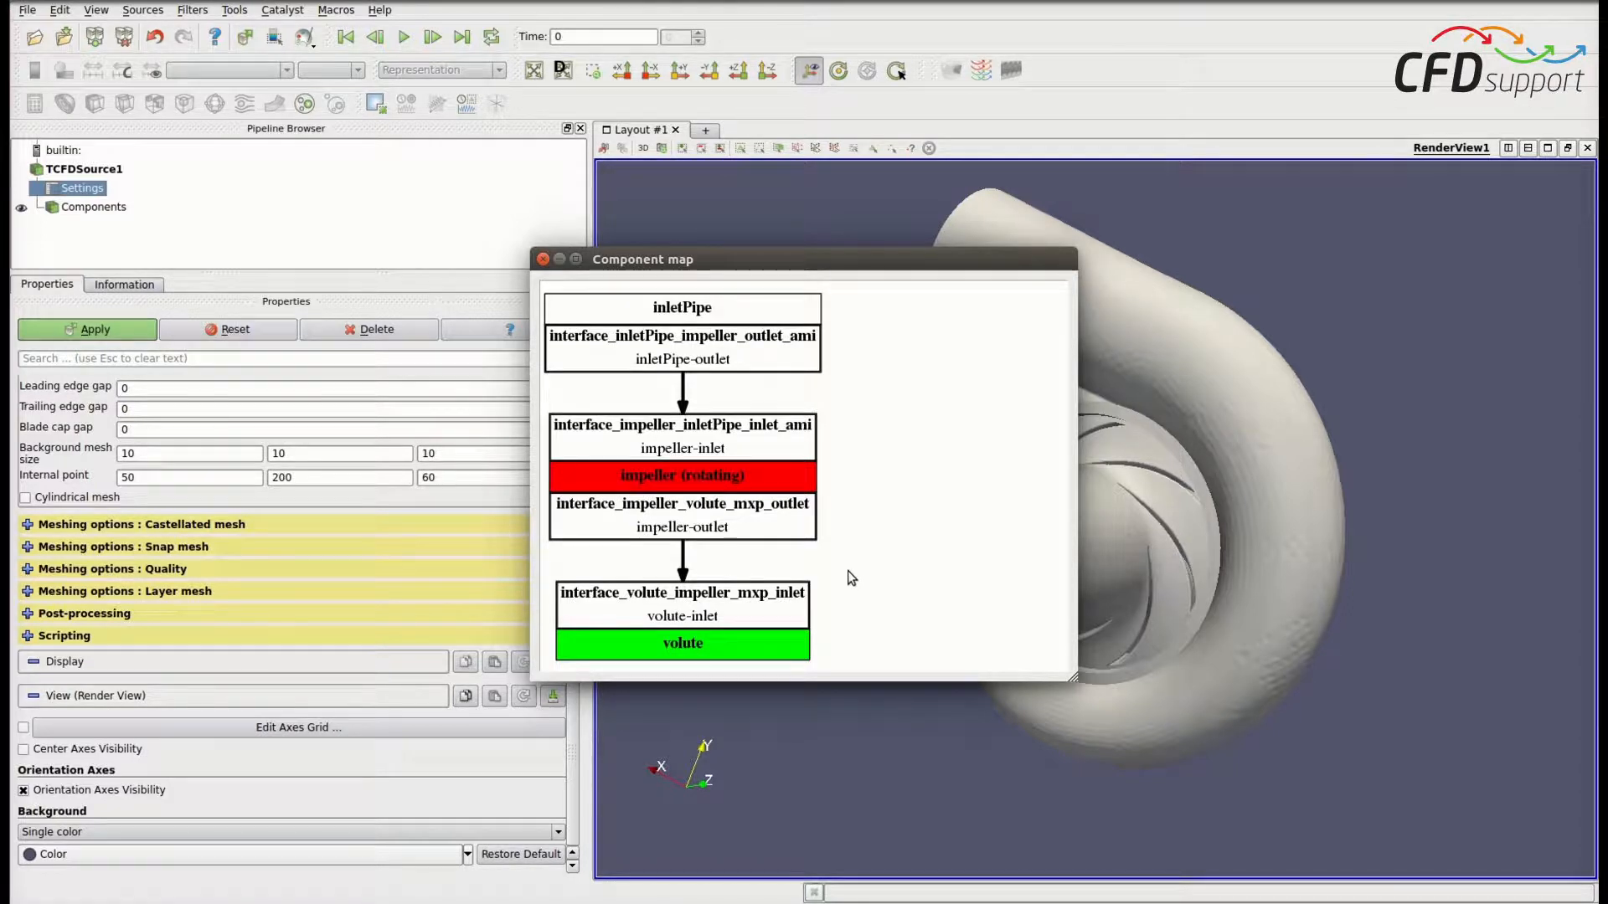
click(543, 260)
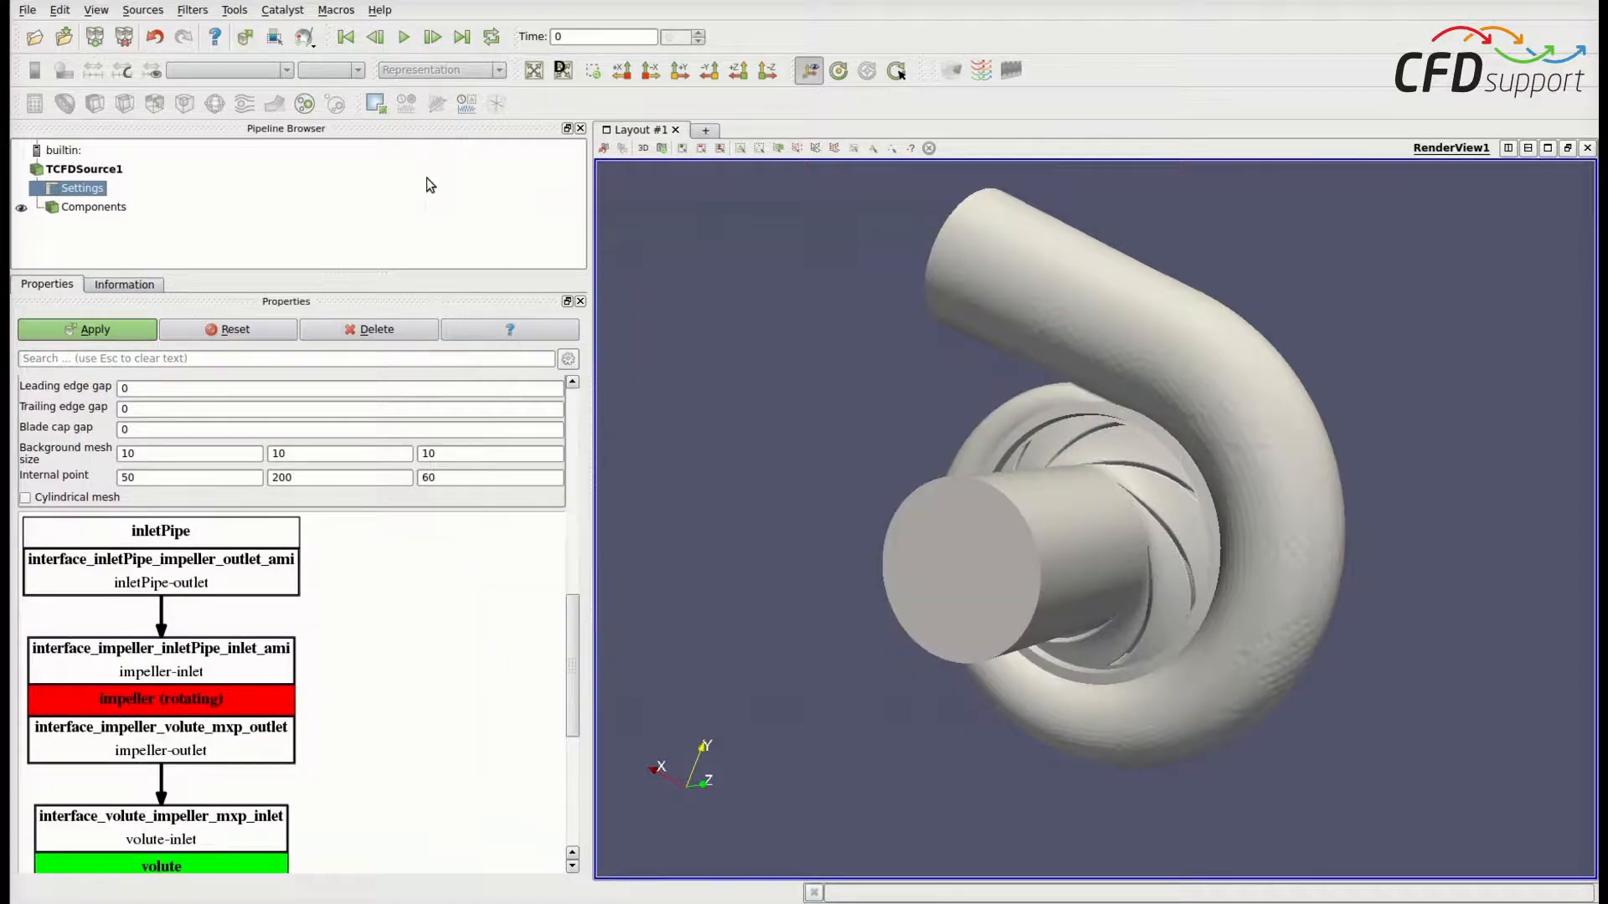
Collapse the Components settings and expand the Coordinates section to review the origin and axis
scroll(365, 695, up, 5)
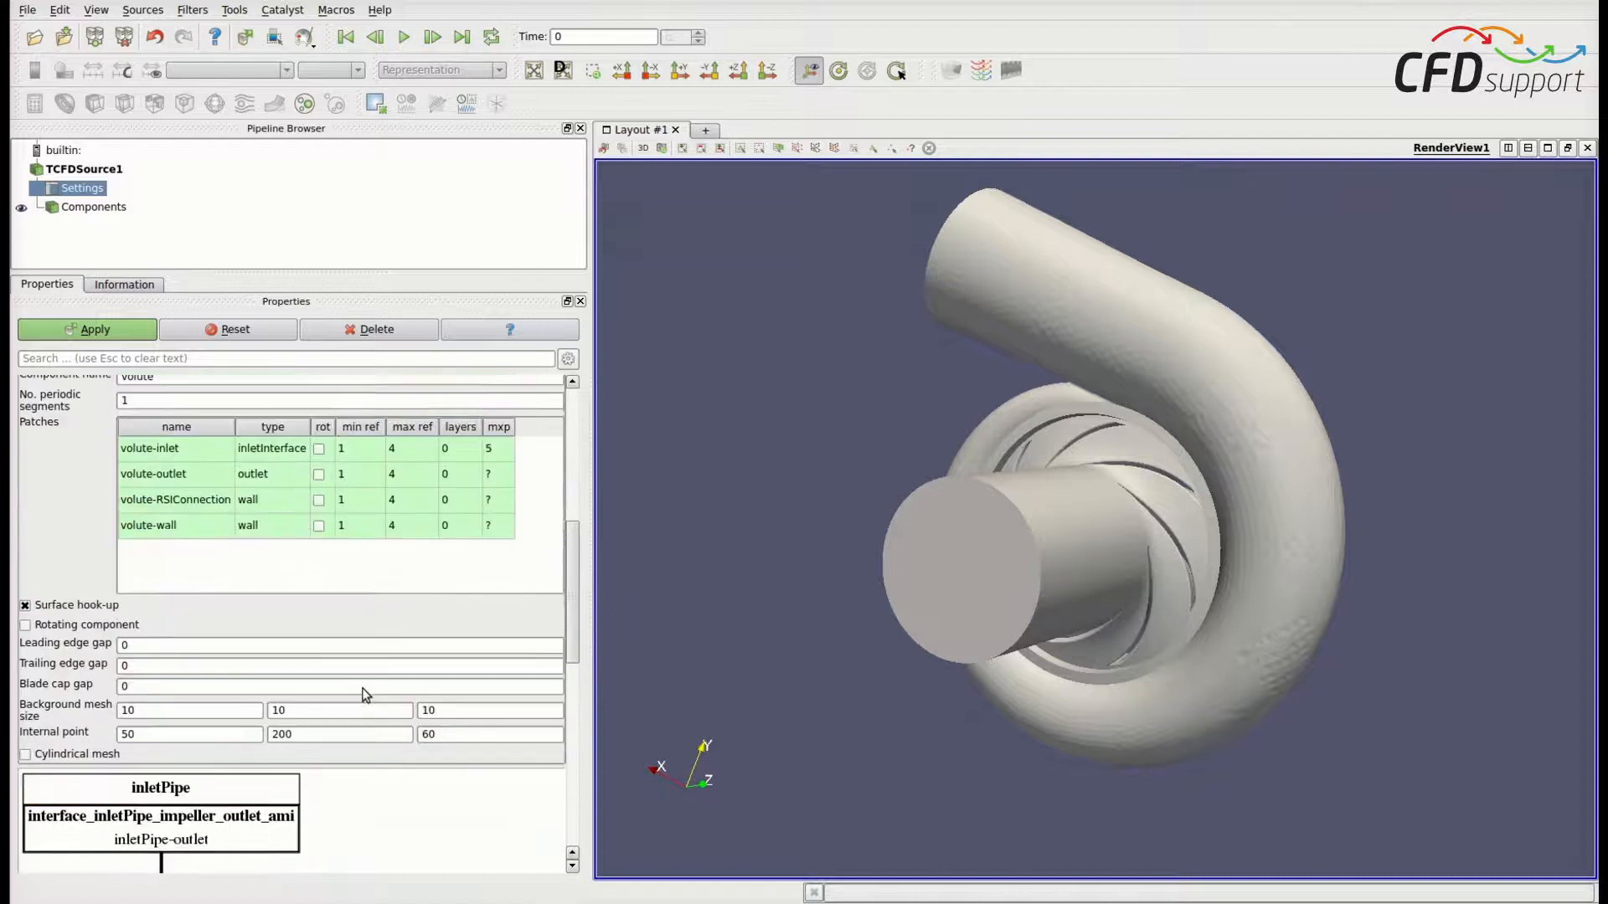
scroll(365, 695, up, 5)
click(222, 578)
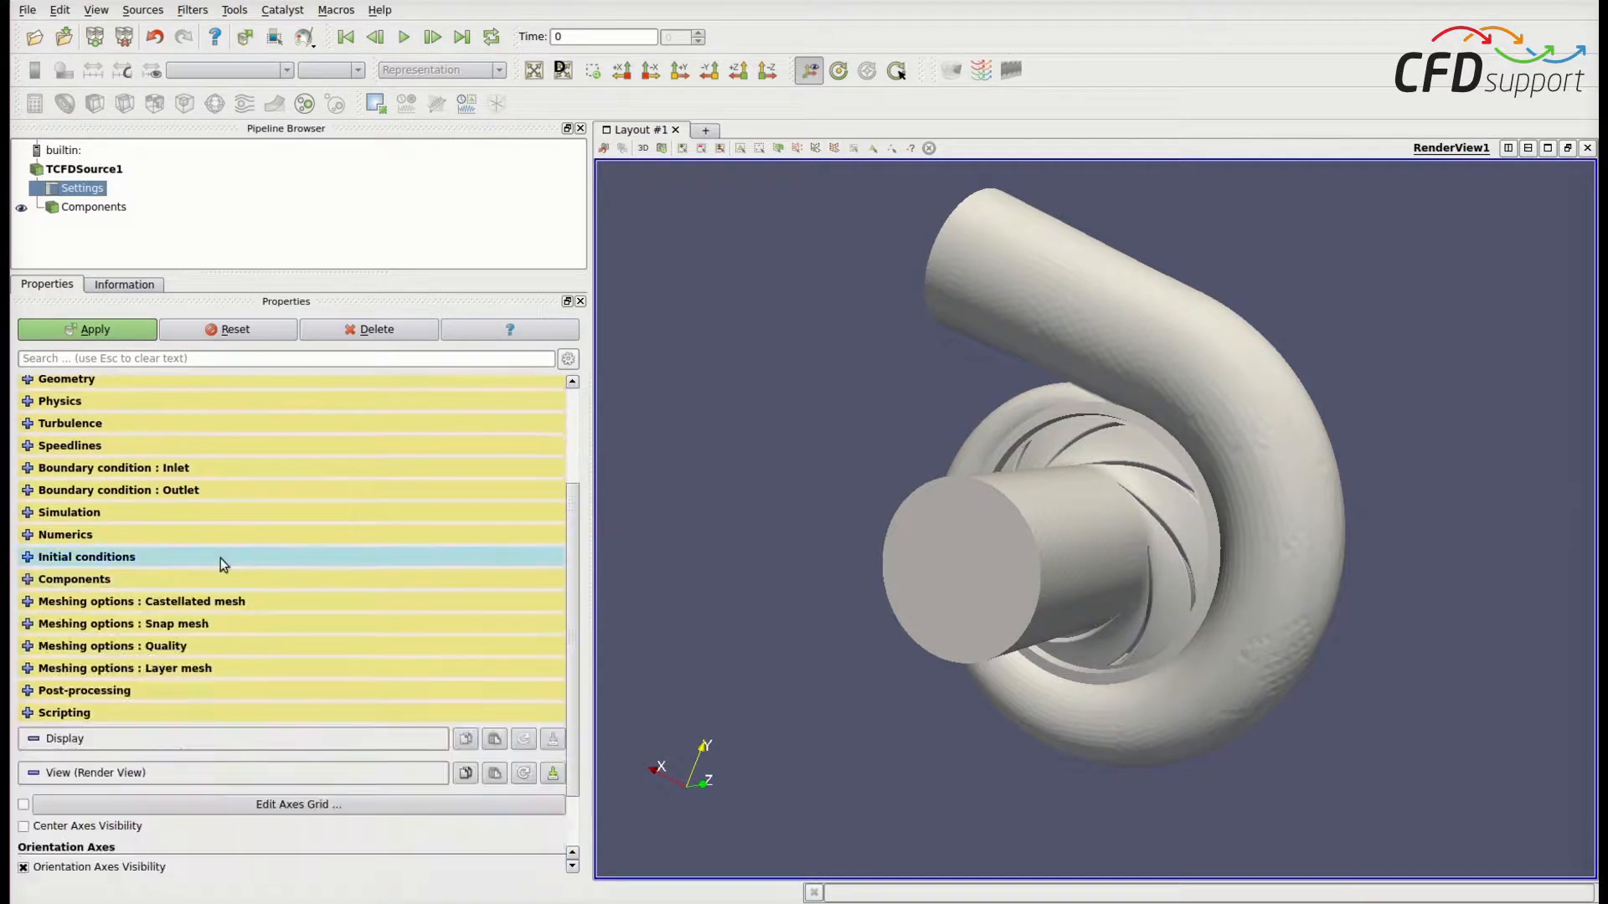
scroll(182, 564, up, 2)
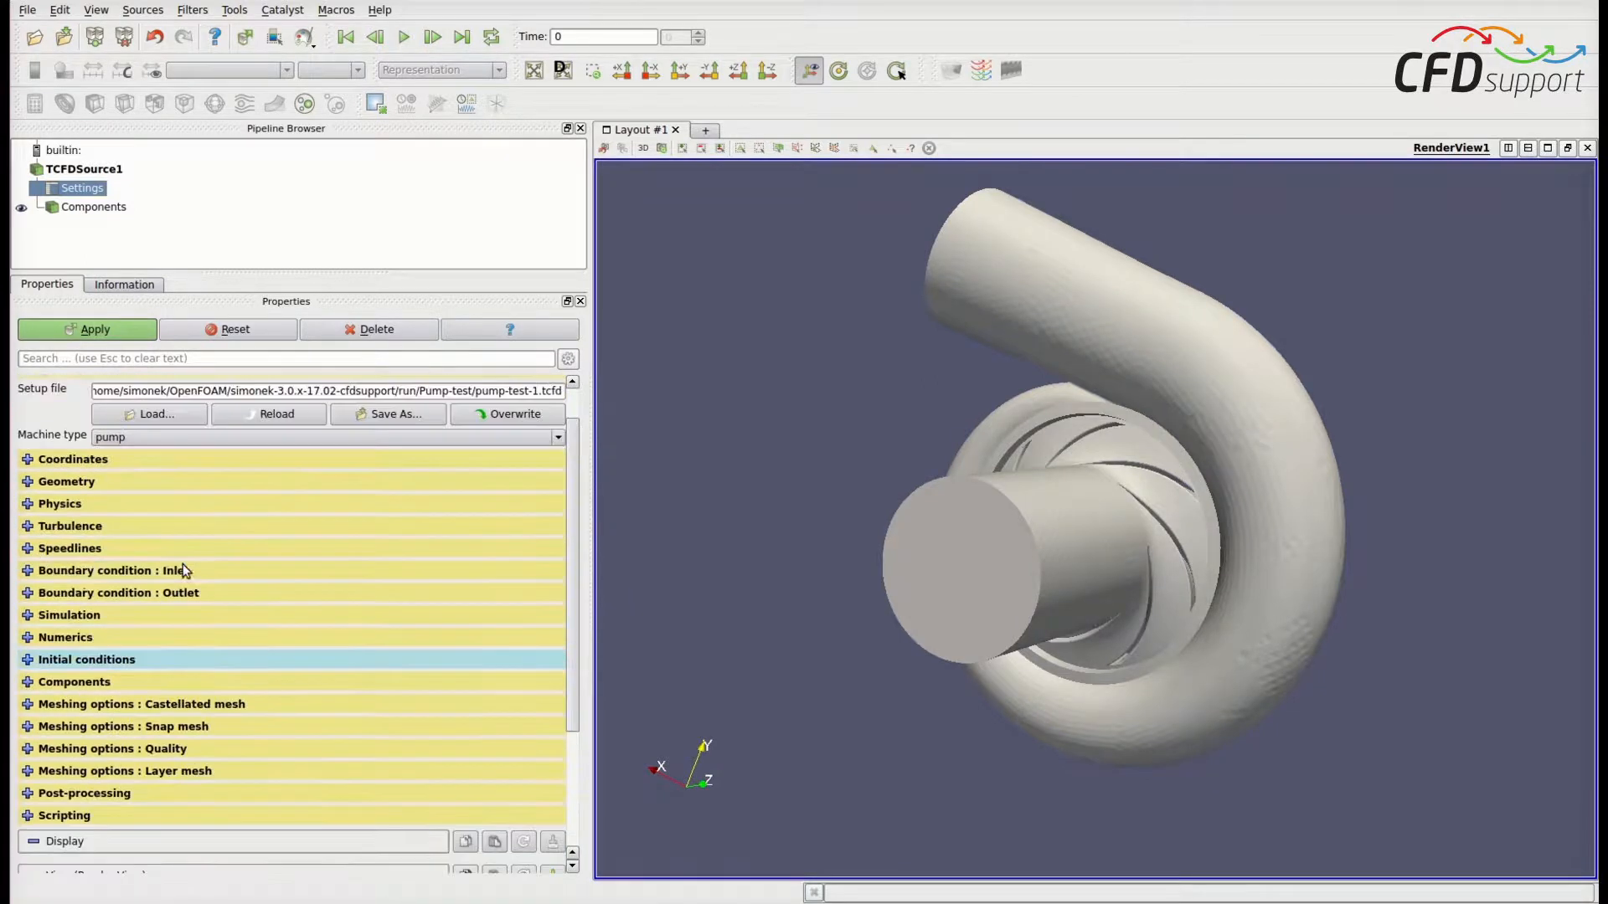
click(94, 462)
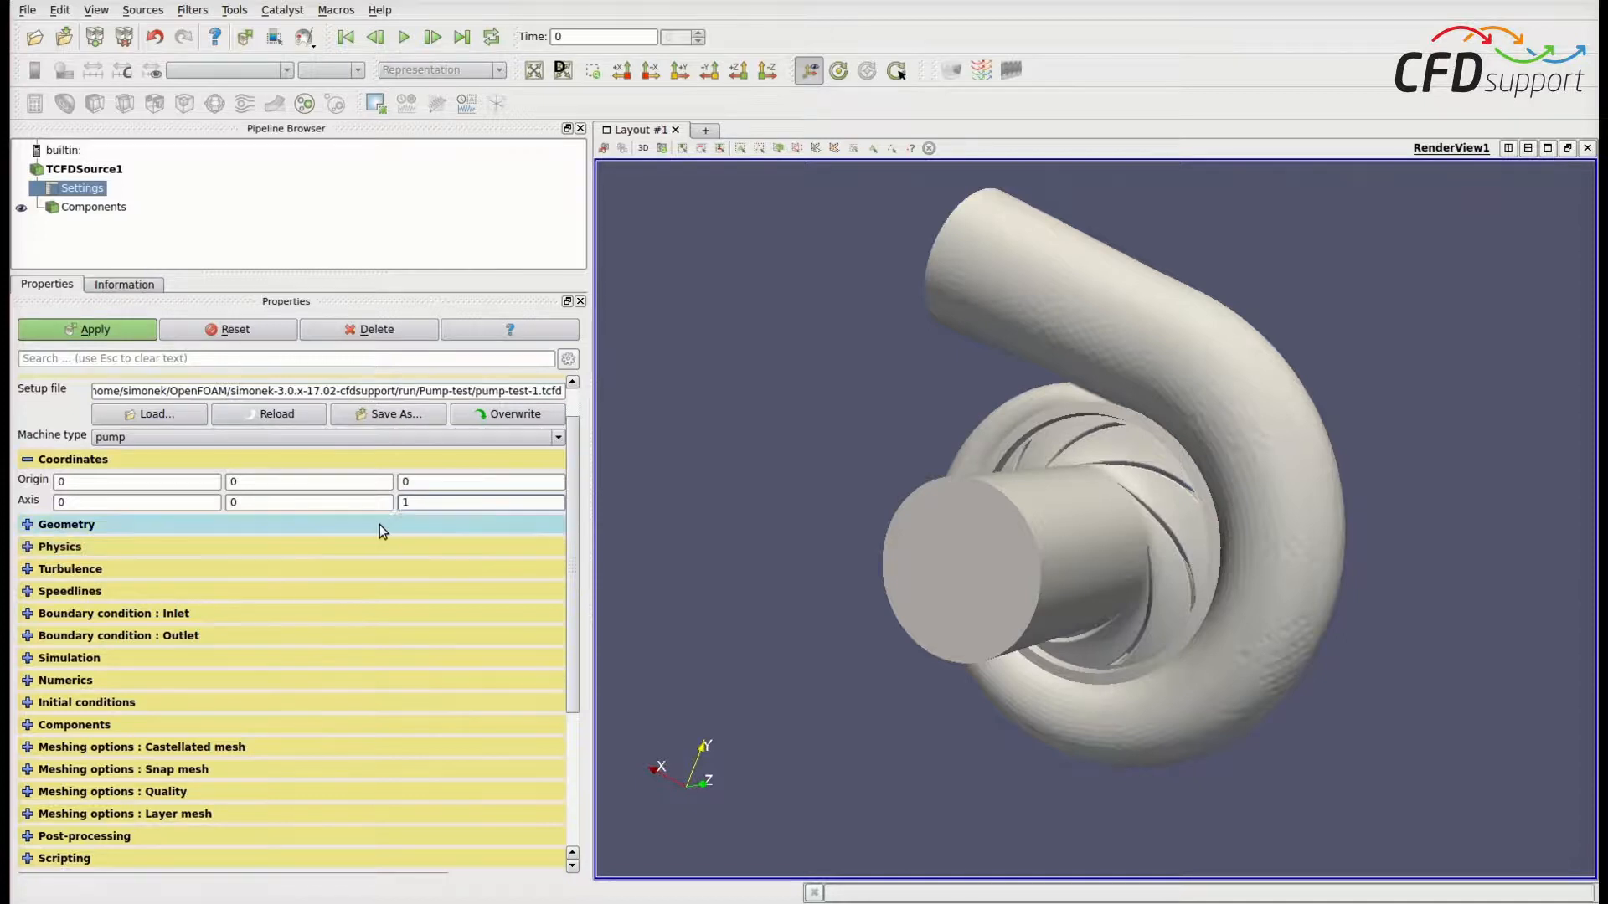
Set the geometry scale factor to 0.001
click(84, 526)
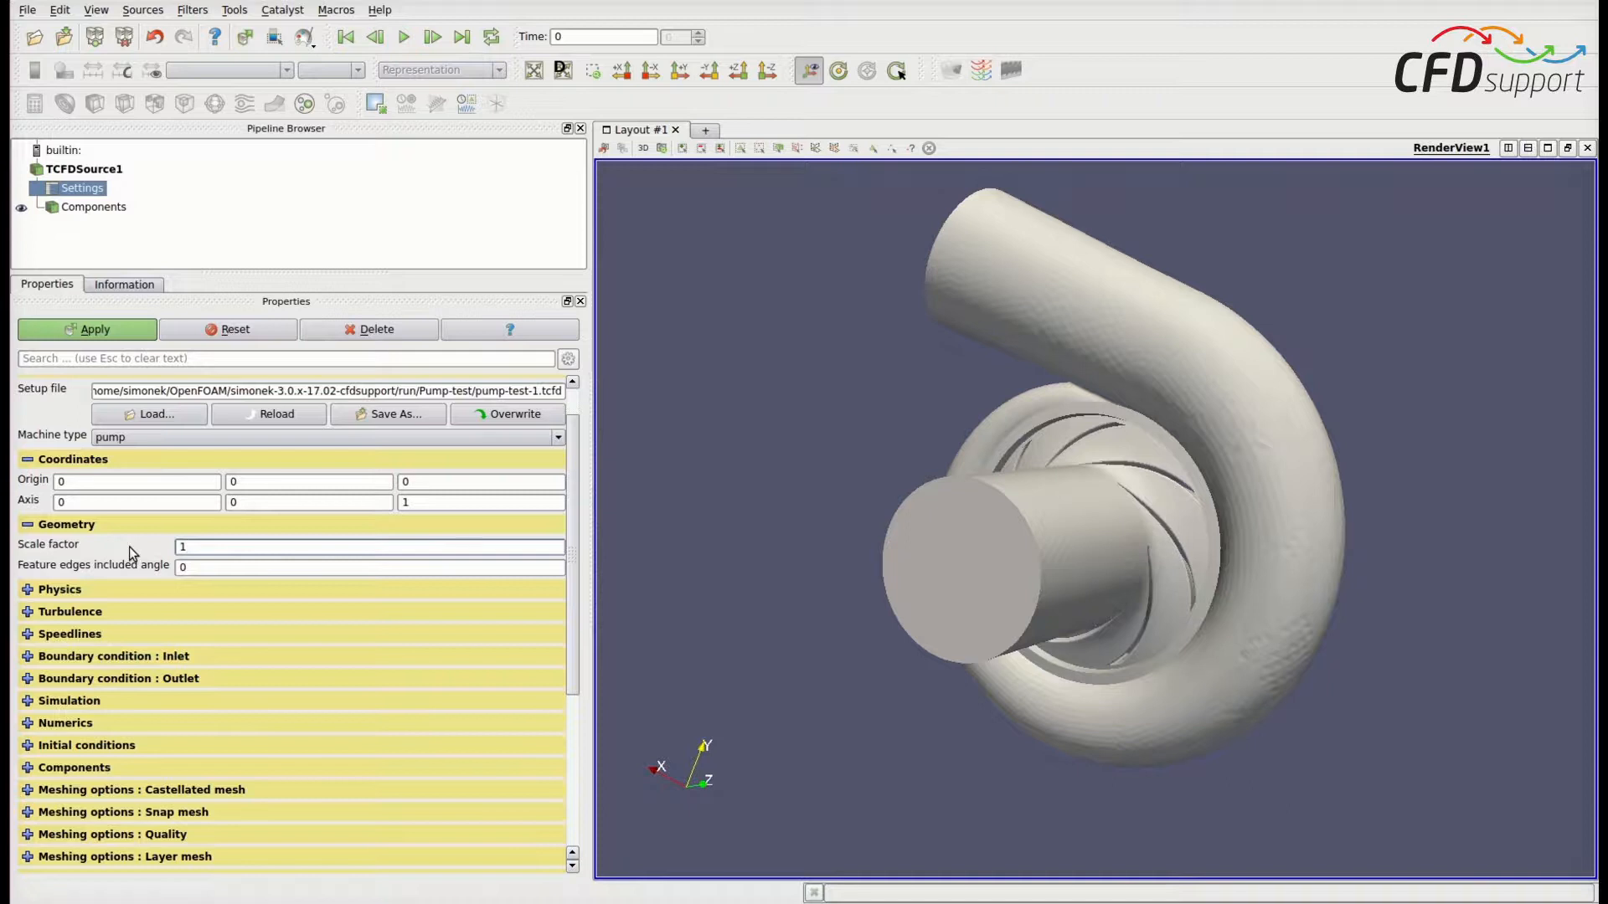
key(BackSpace)
text(0.001)
Expand the Physics settings and select kOmegaSST as the turbulence model
click(91, 590)
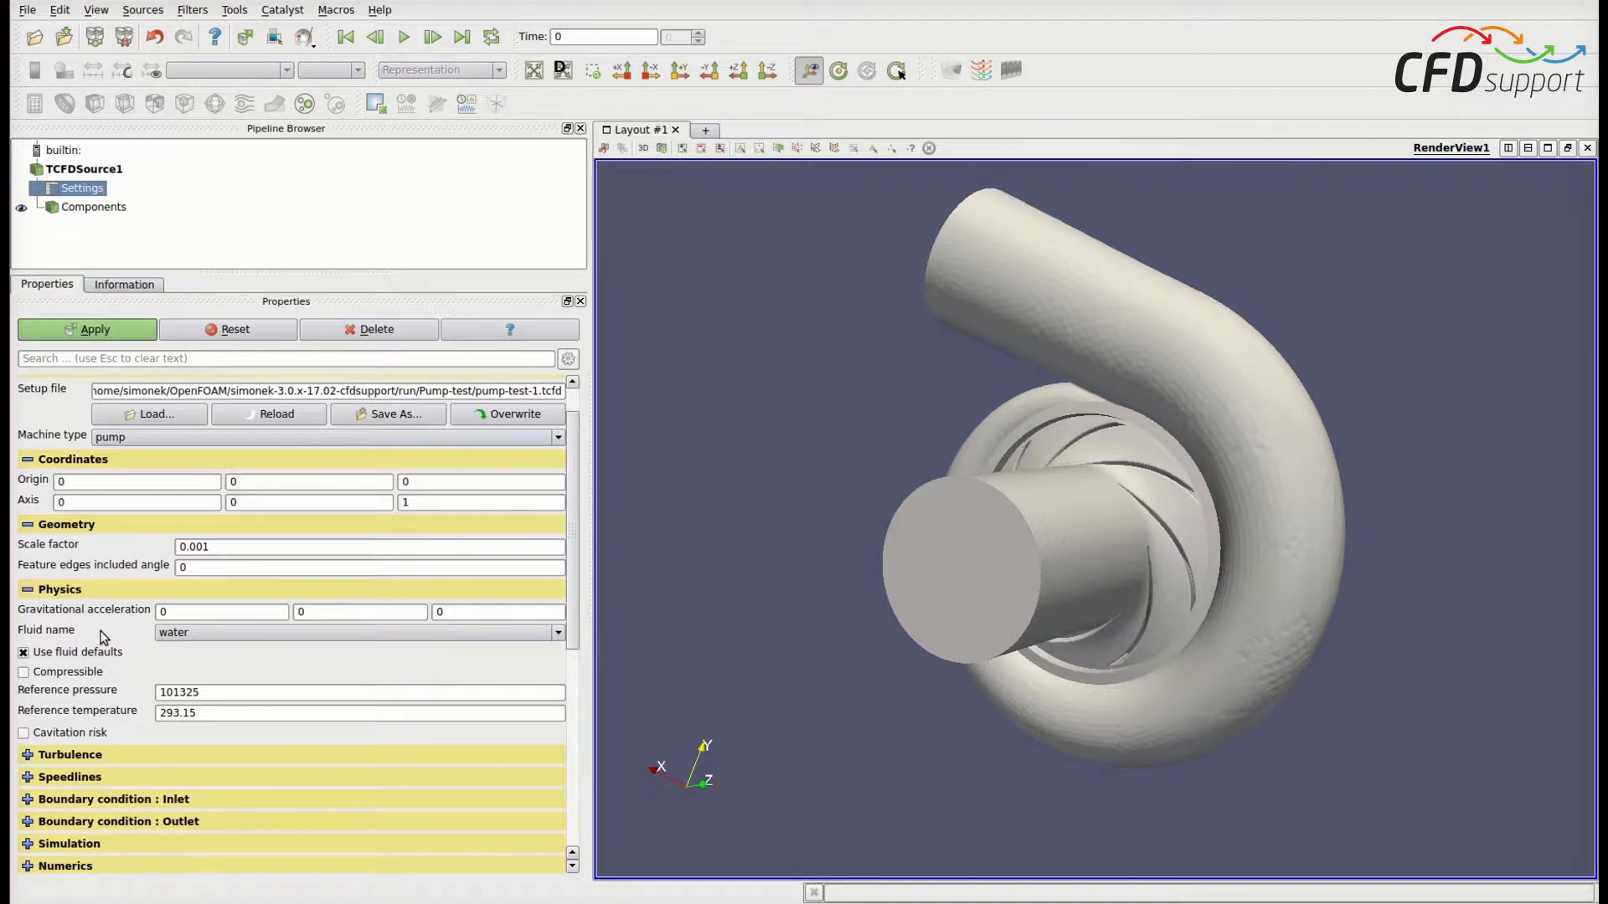
scroll(92, 686, down, 1)
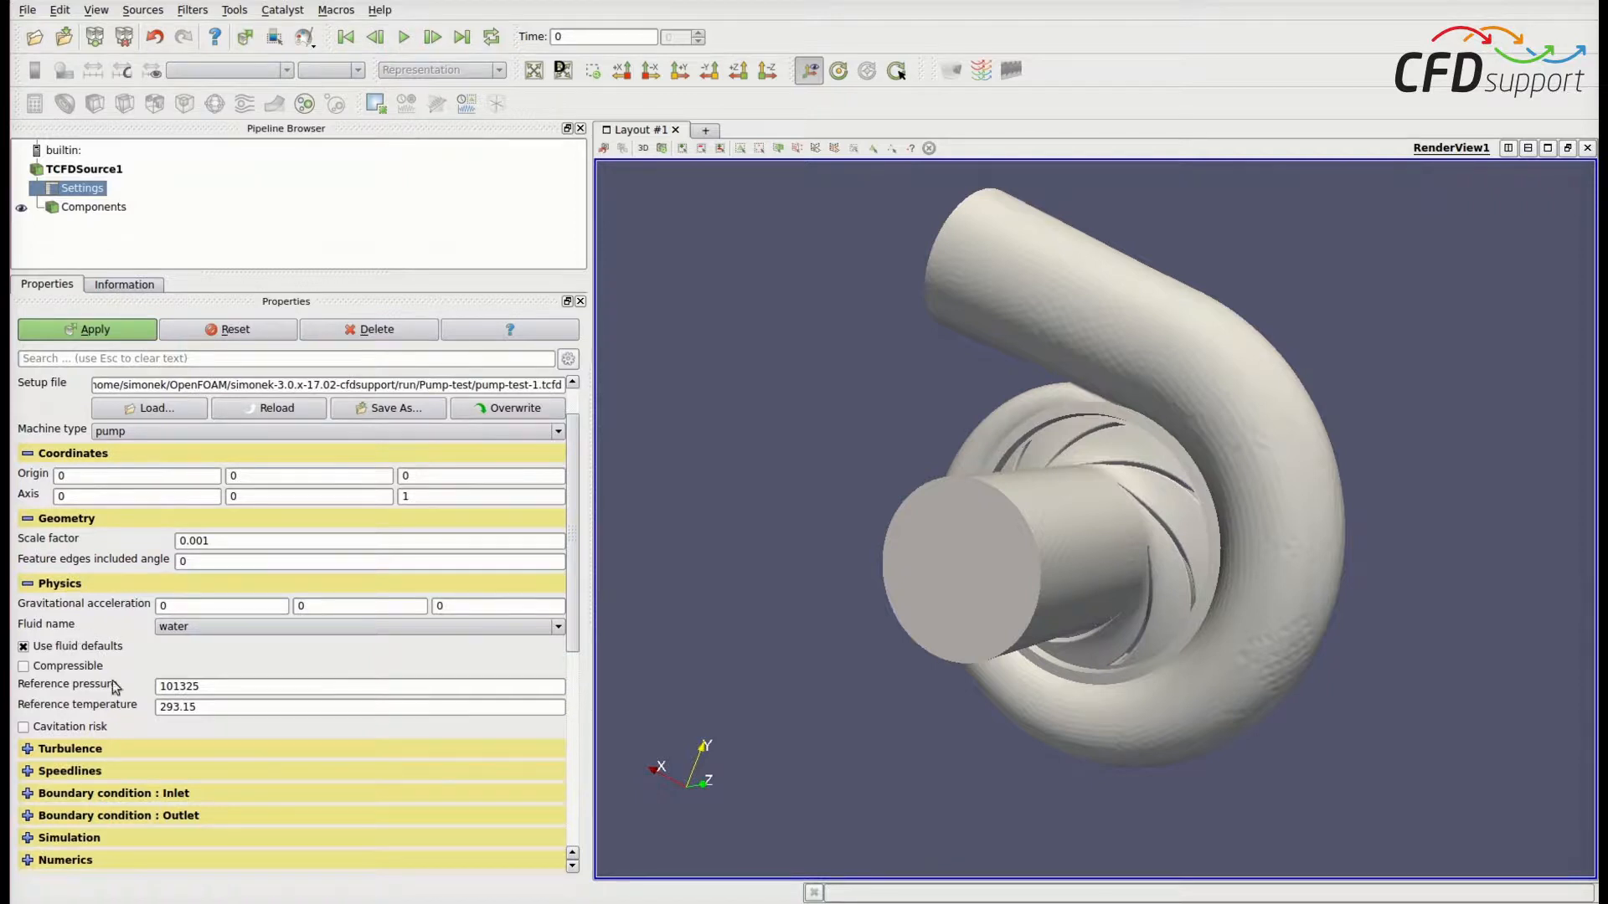
click(101, 749)
scroll(97, 745, down, 3)
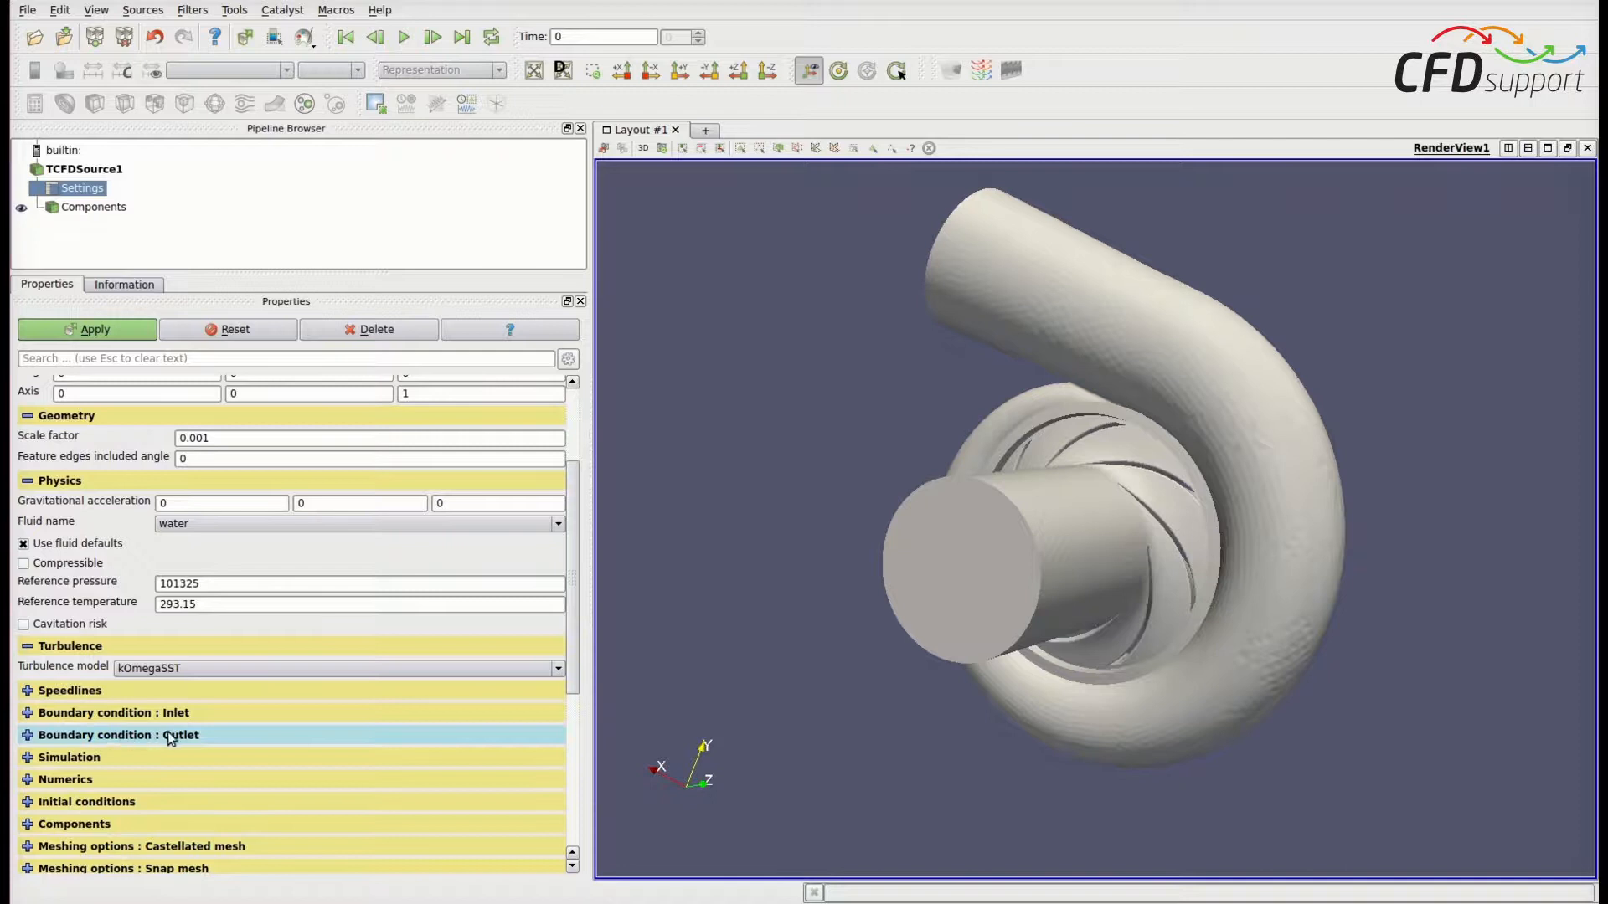
click(219, 669)
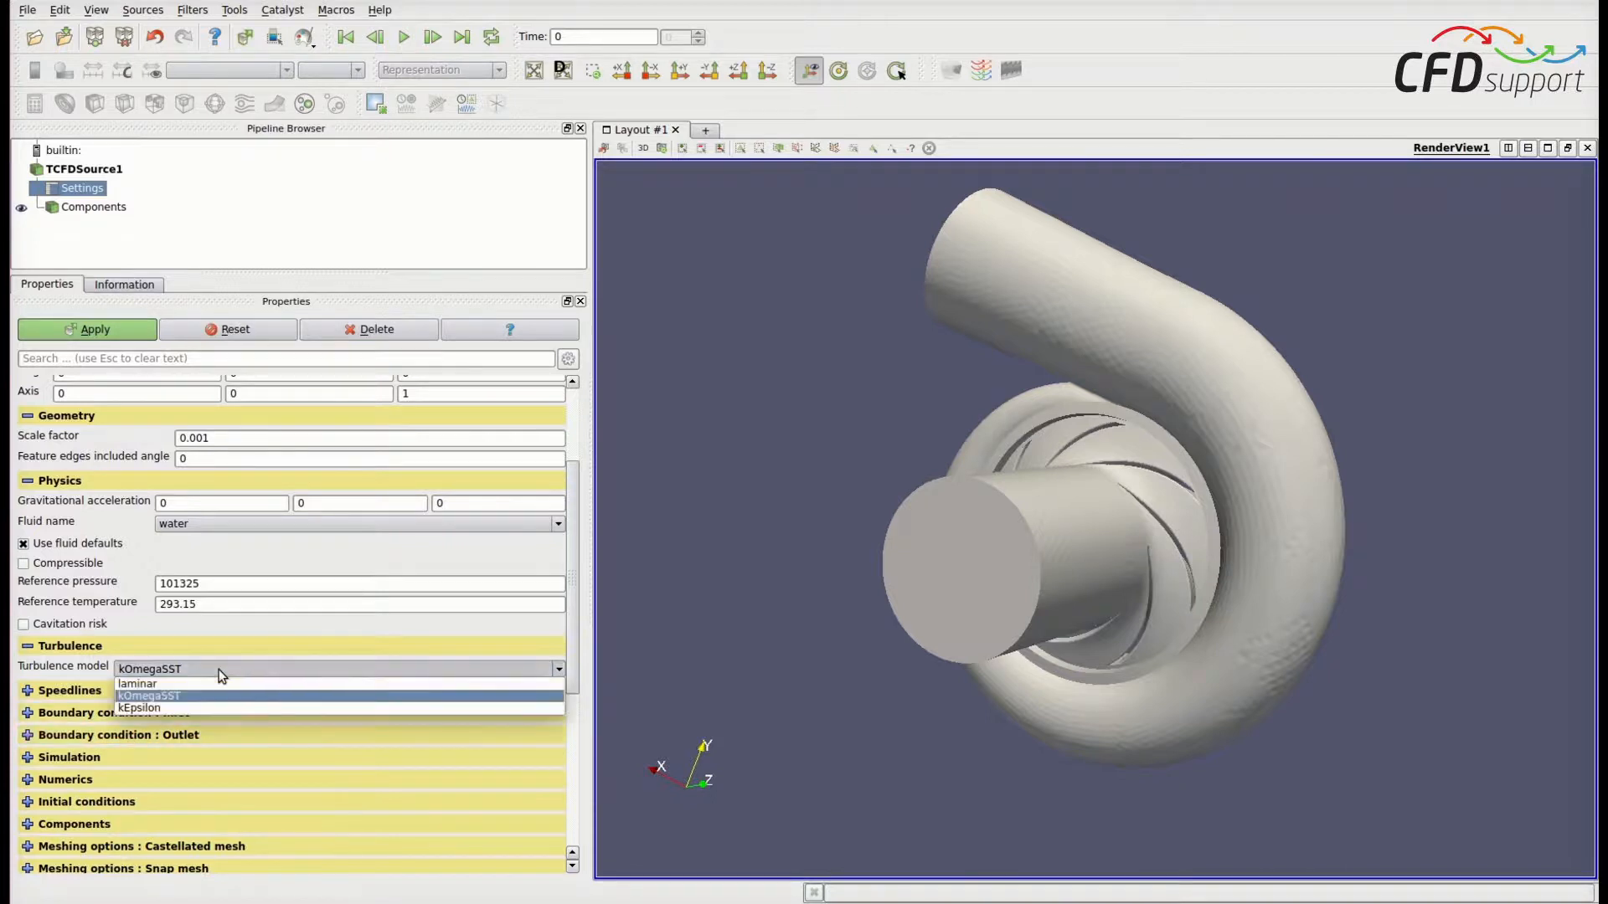
click(165, 696)
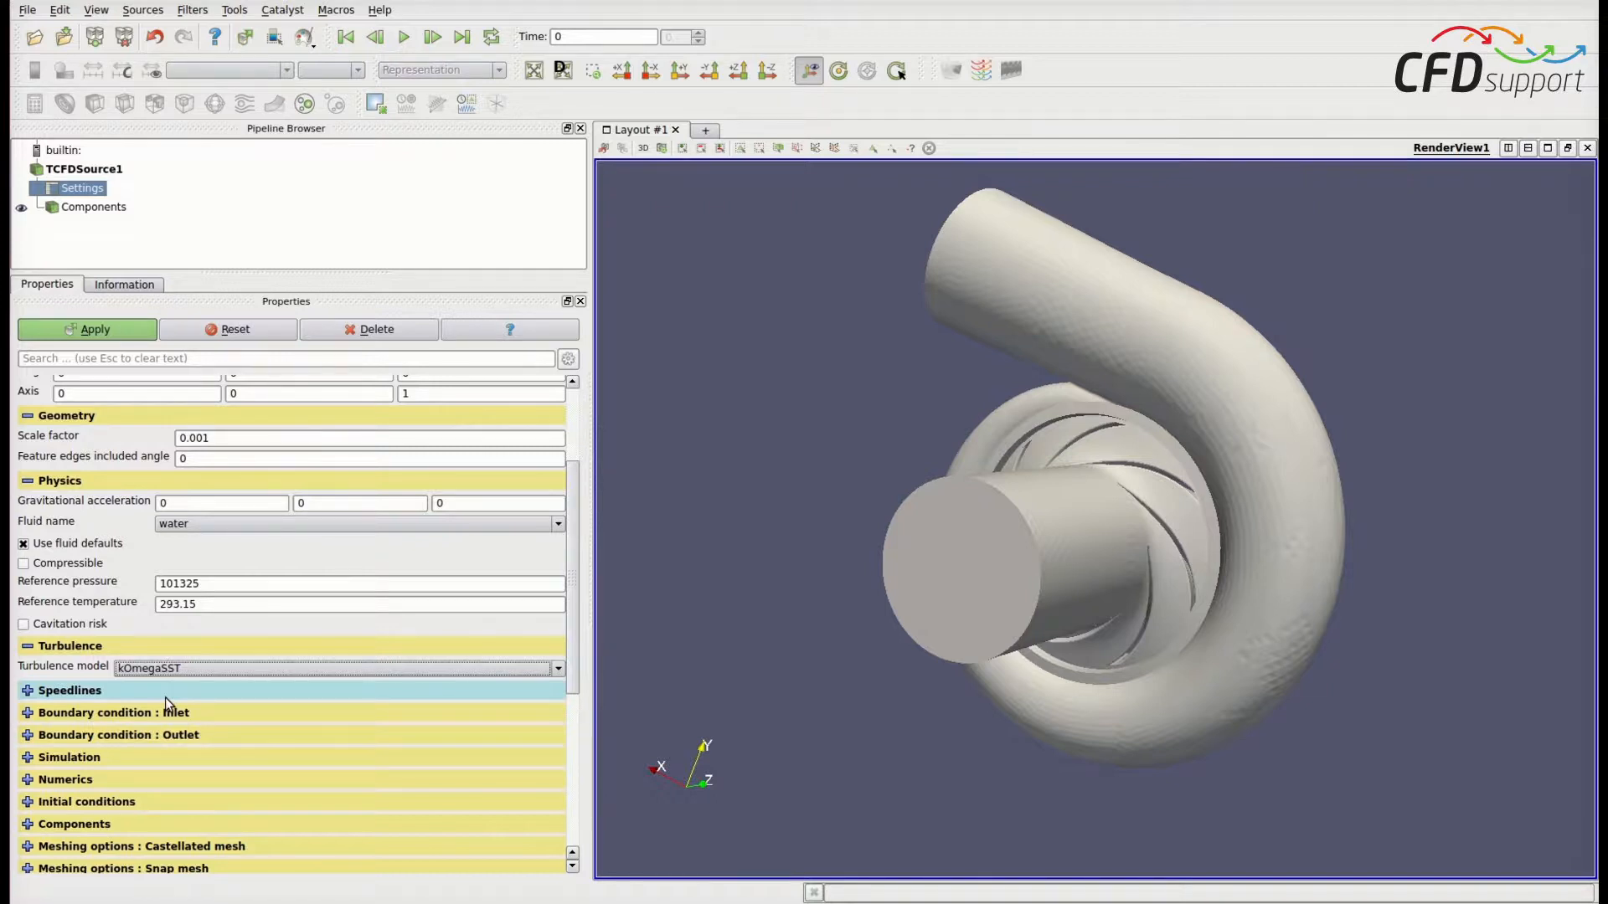
Set the number of speedline points for speedline 1 to 5
click(93, 693)
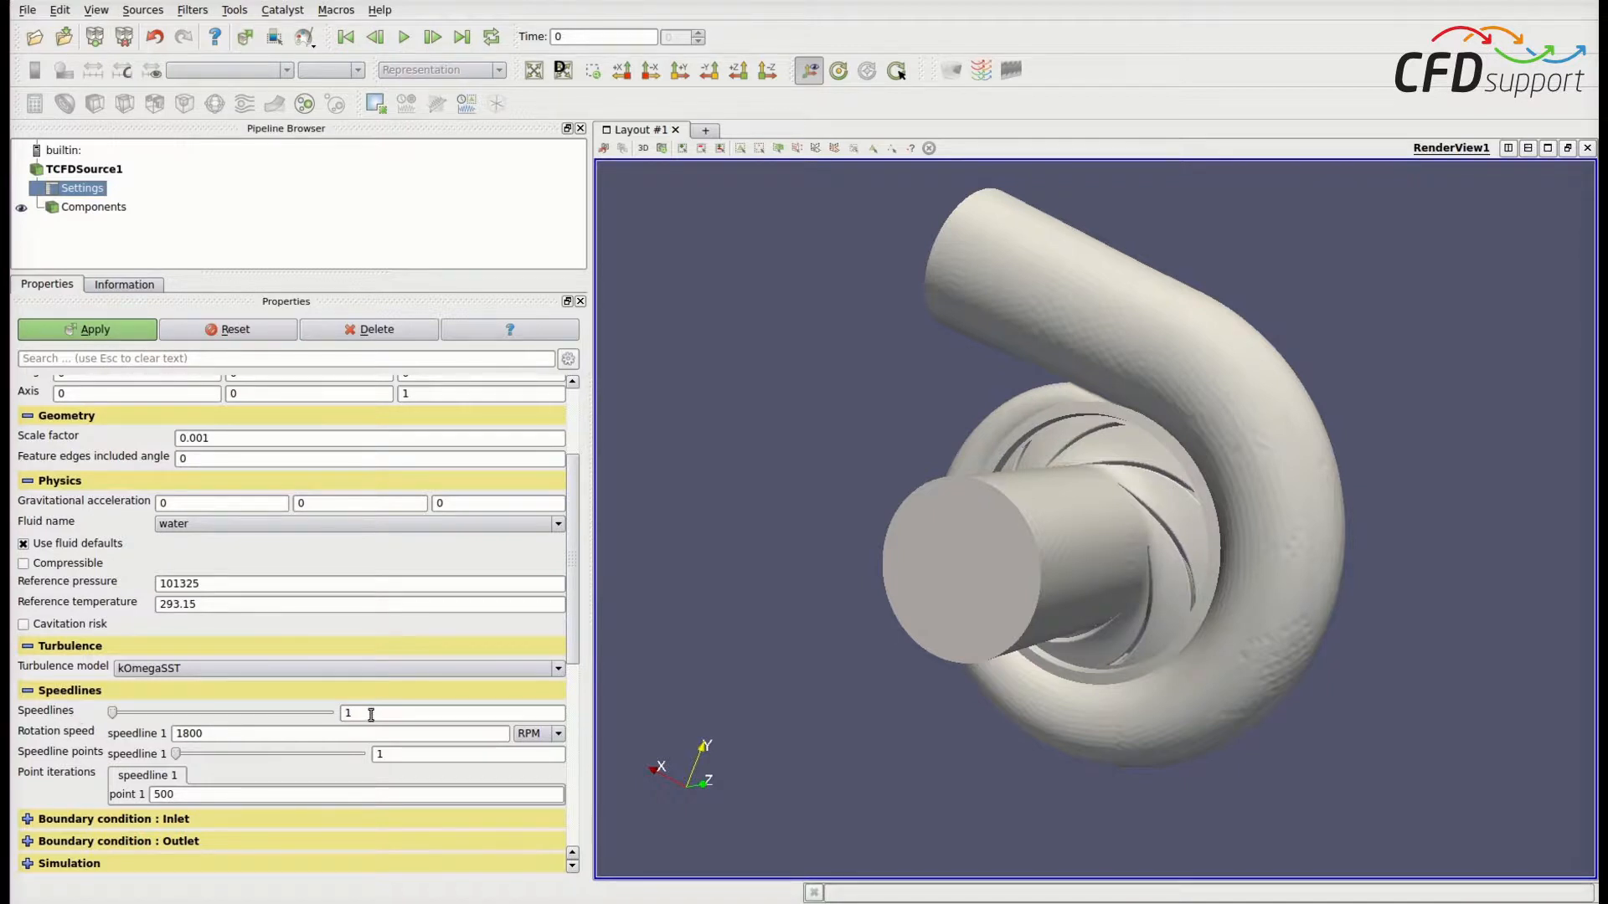
click(234, 736)
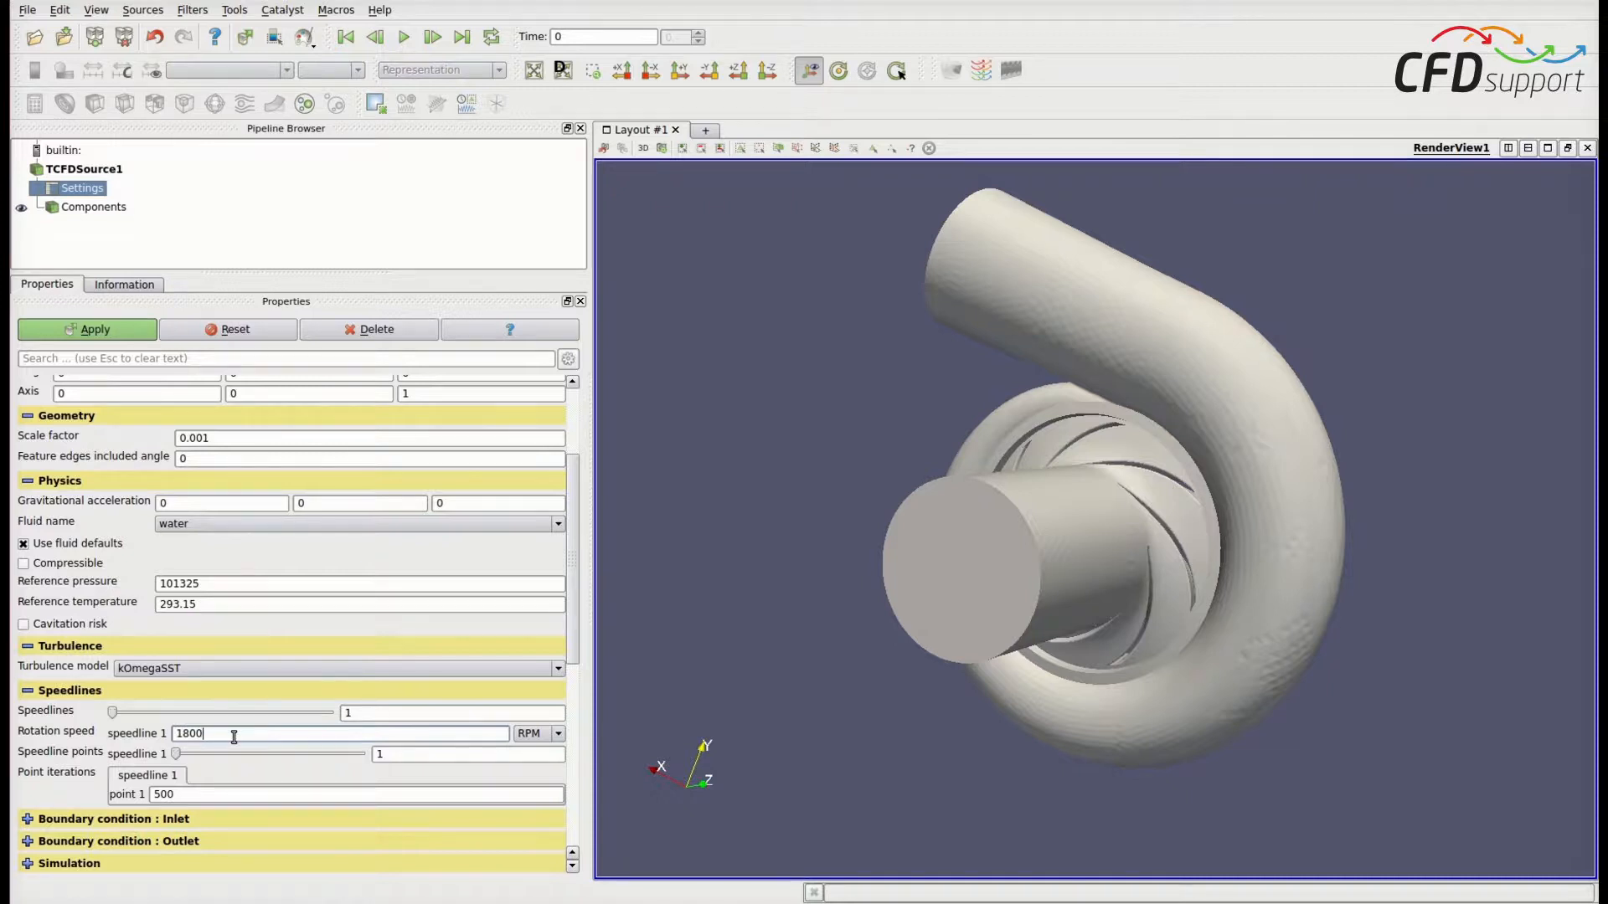
click(415, 754)
key(BackSpace)
text(5)
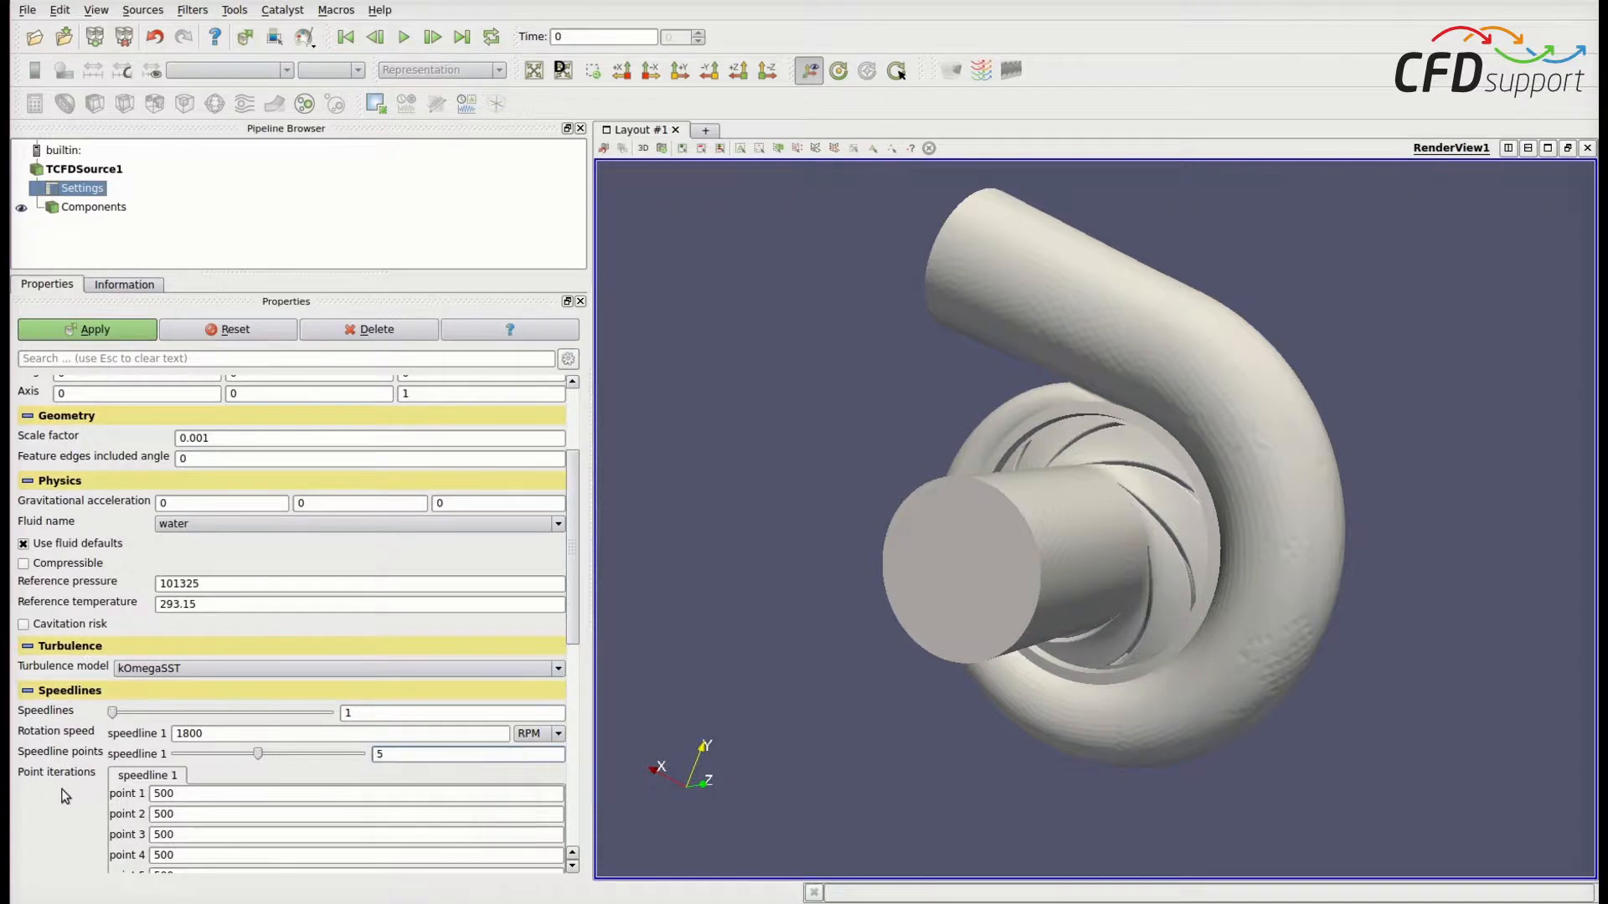
scroll(54, 792, down, 2)
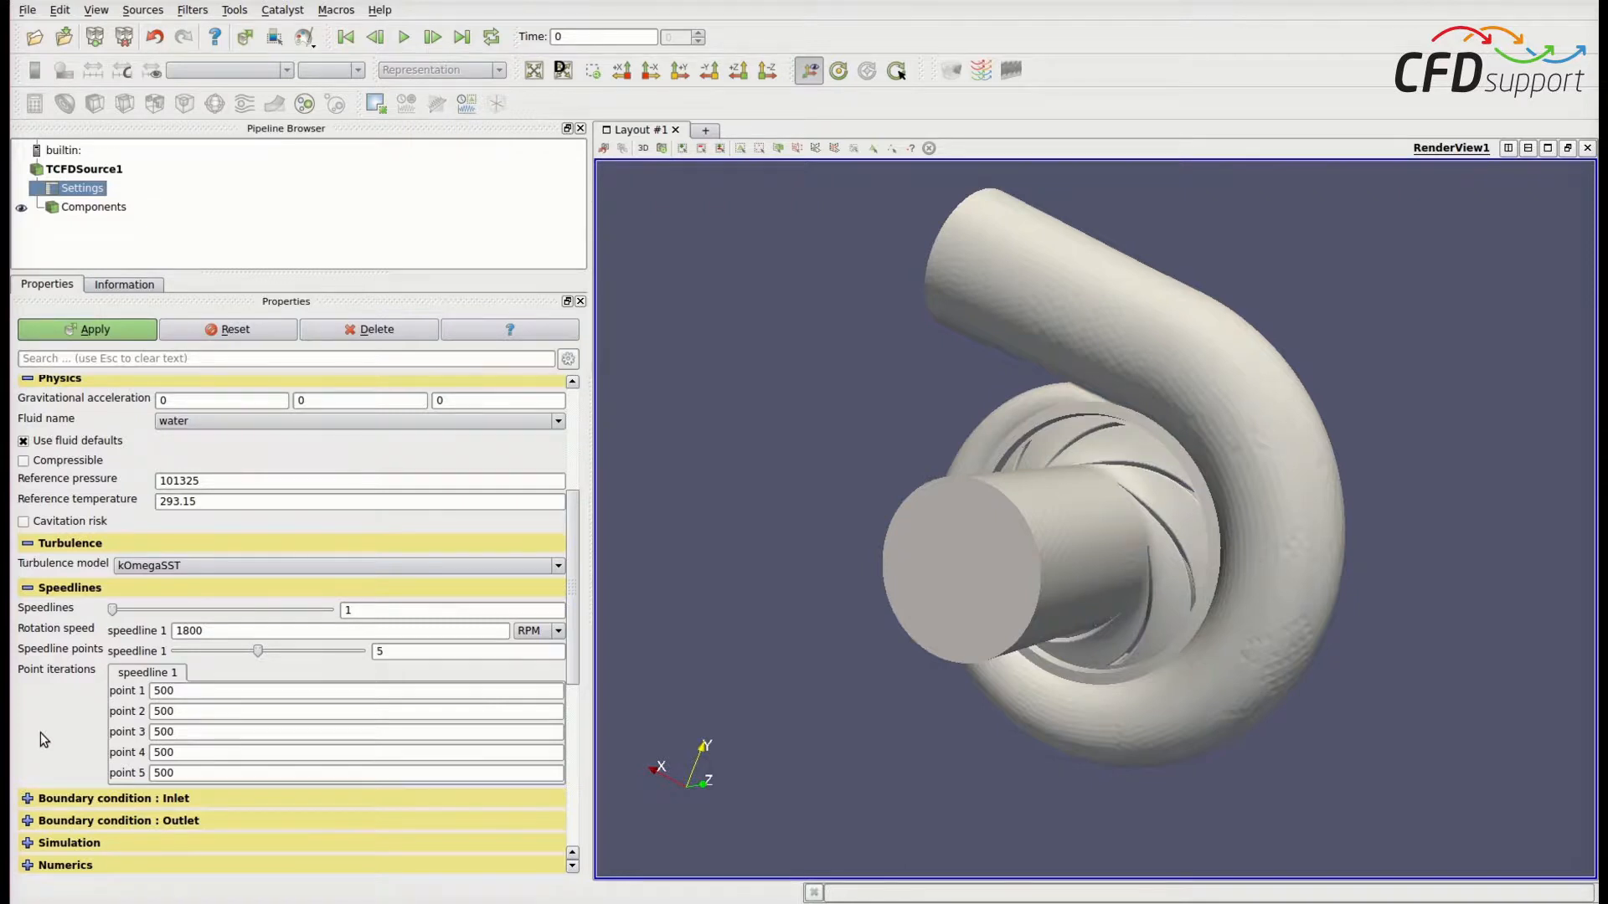
scroll(41, 732, down, 2)
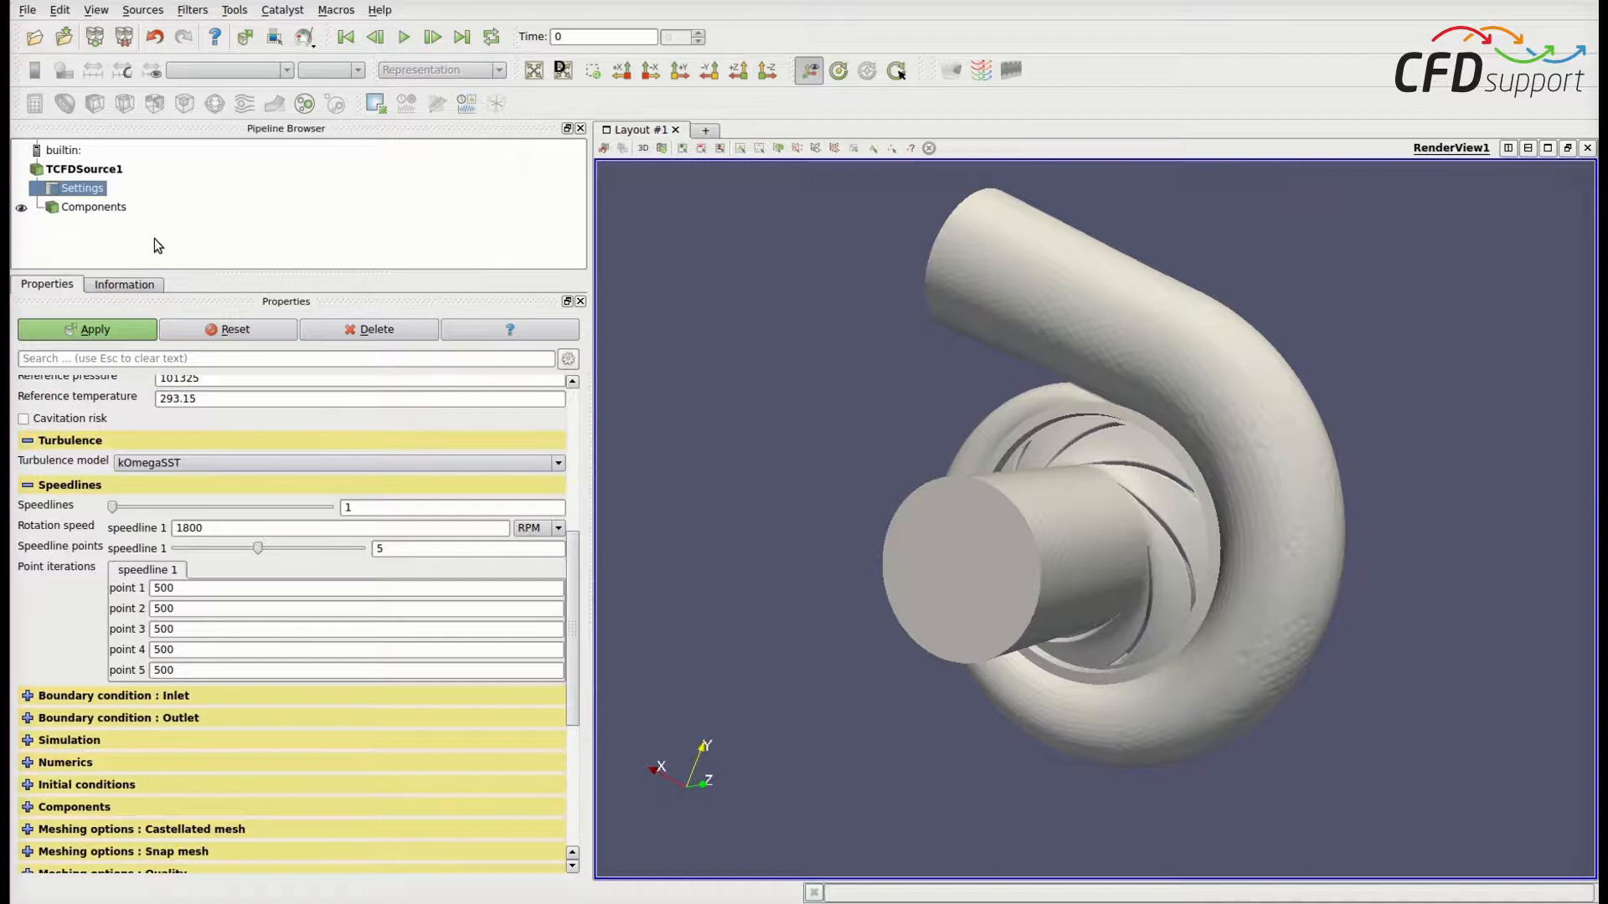
Set the inlet boundary condition to Volumetric flow rate
click(86, 697)
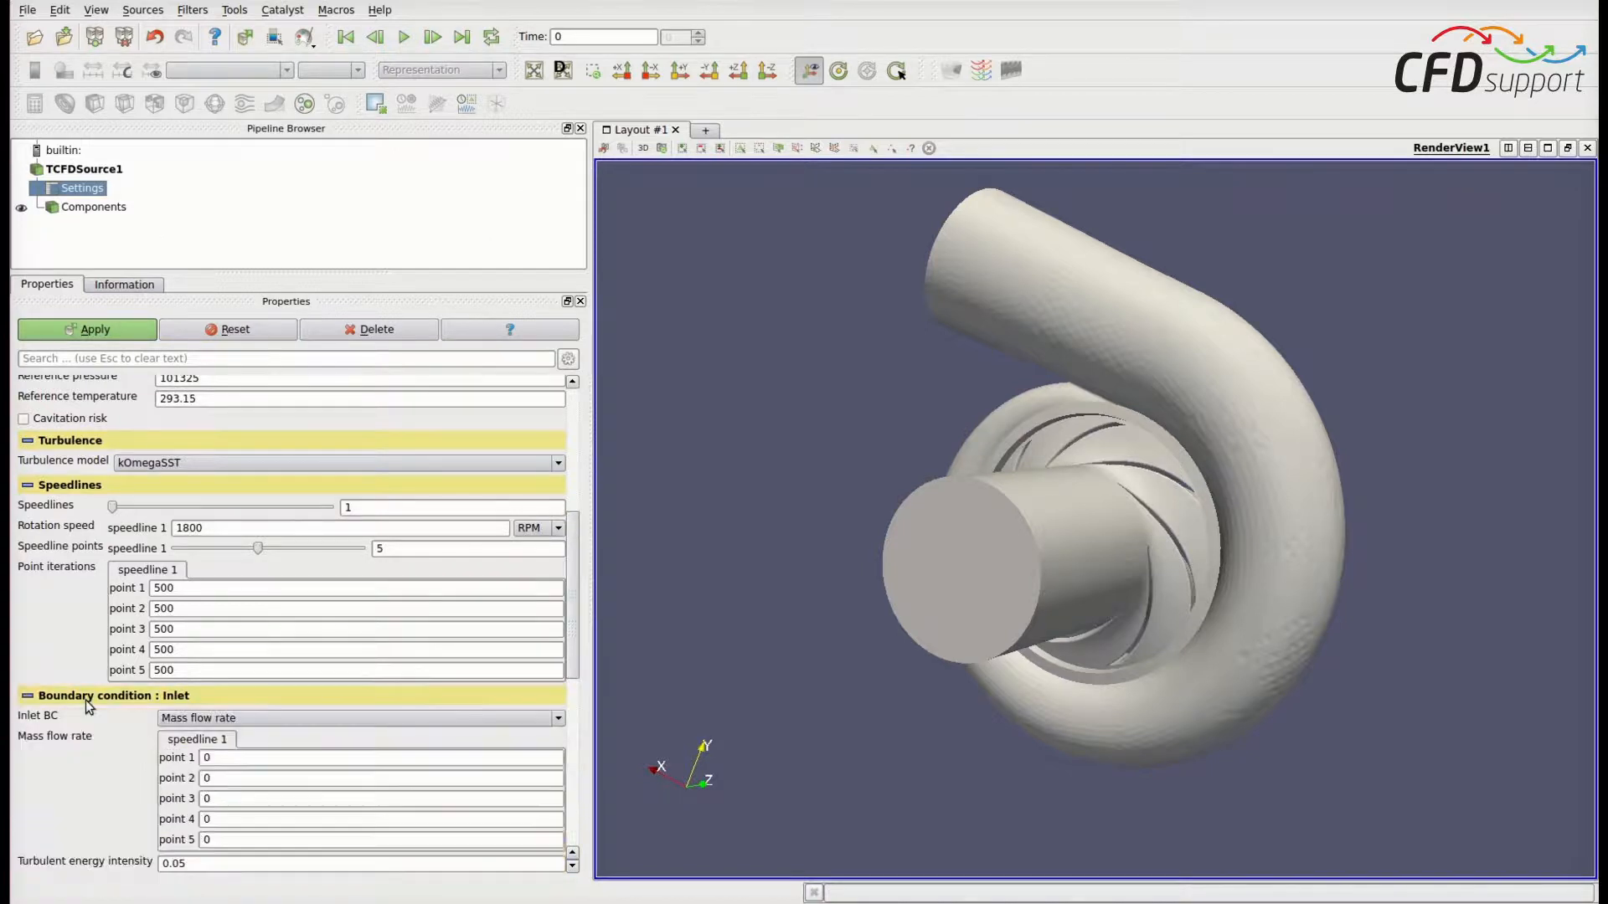
scroll(88, 737, down, 4)
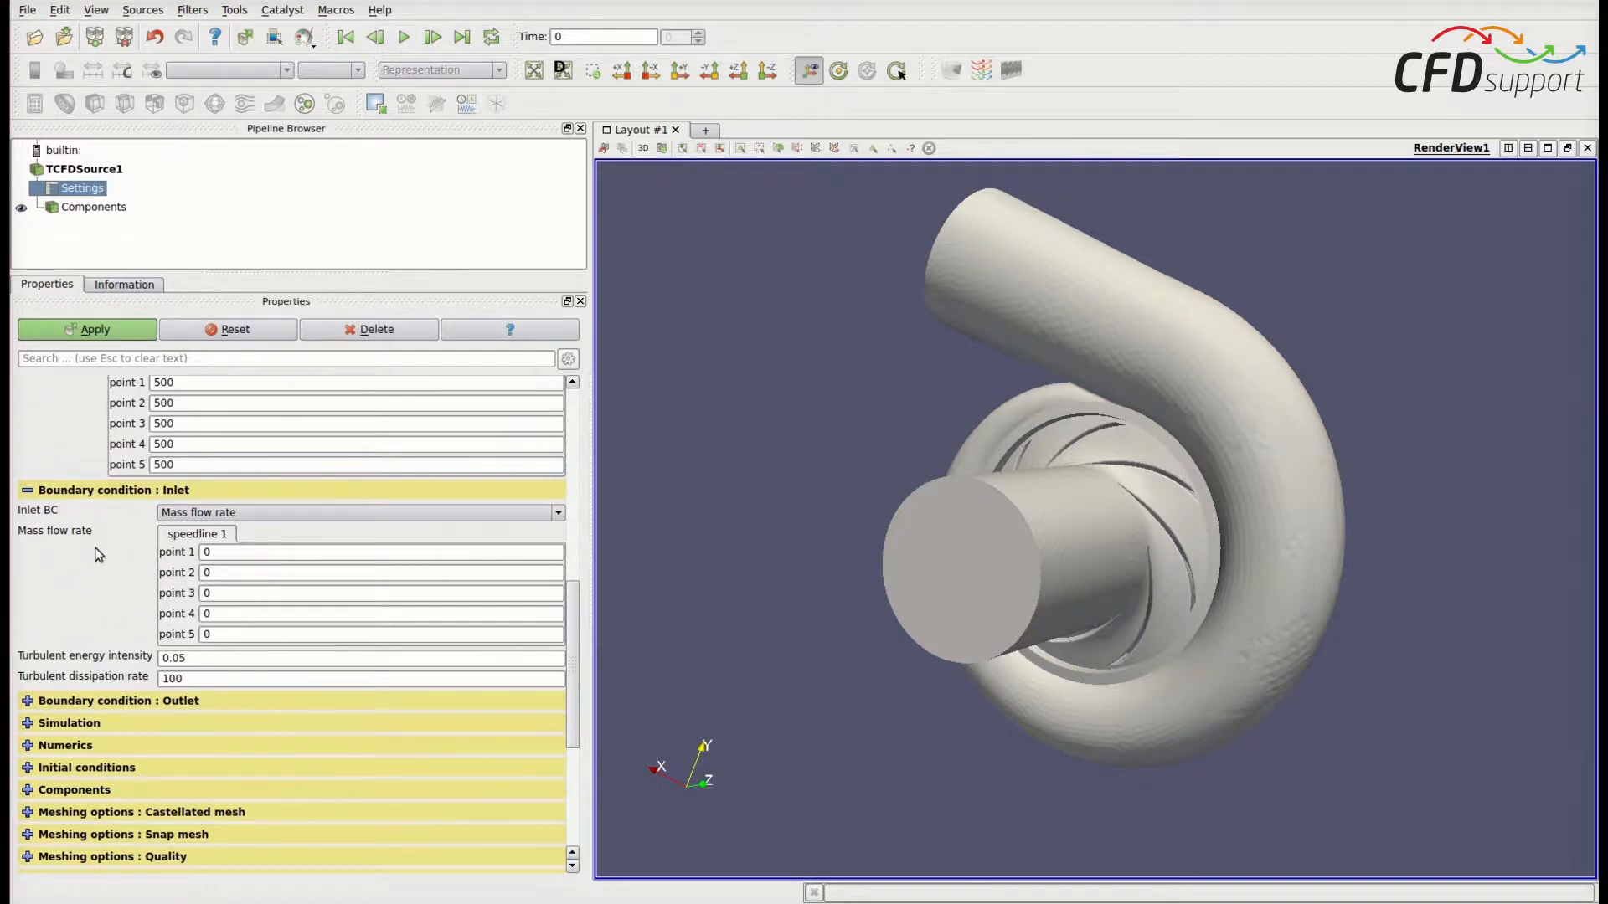
click(192, 513)
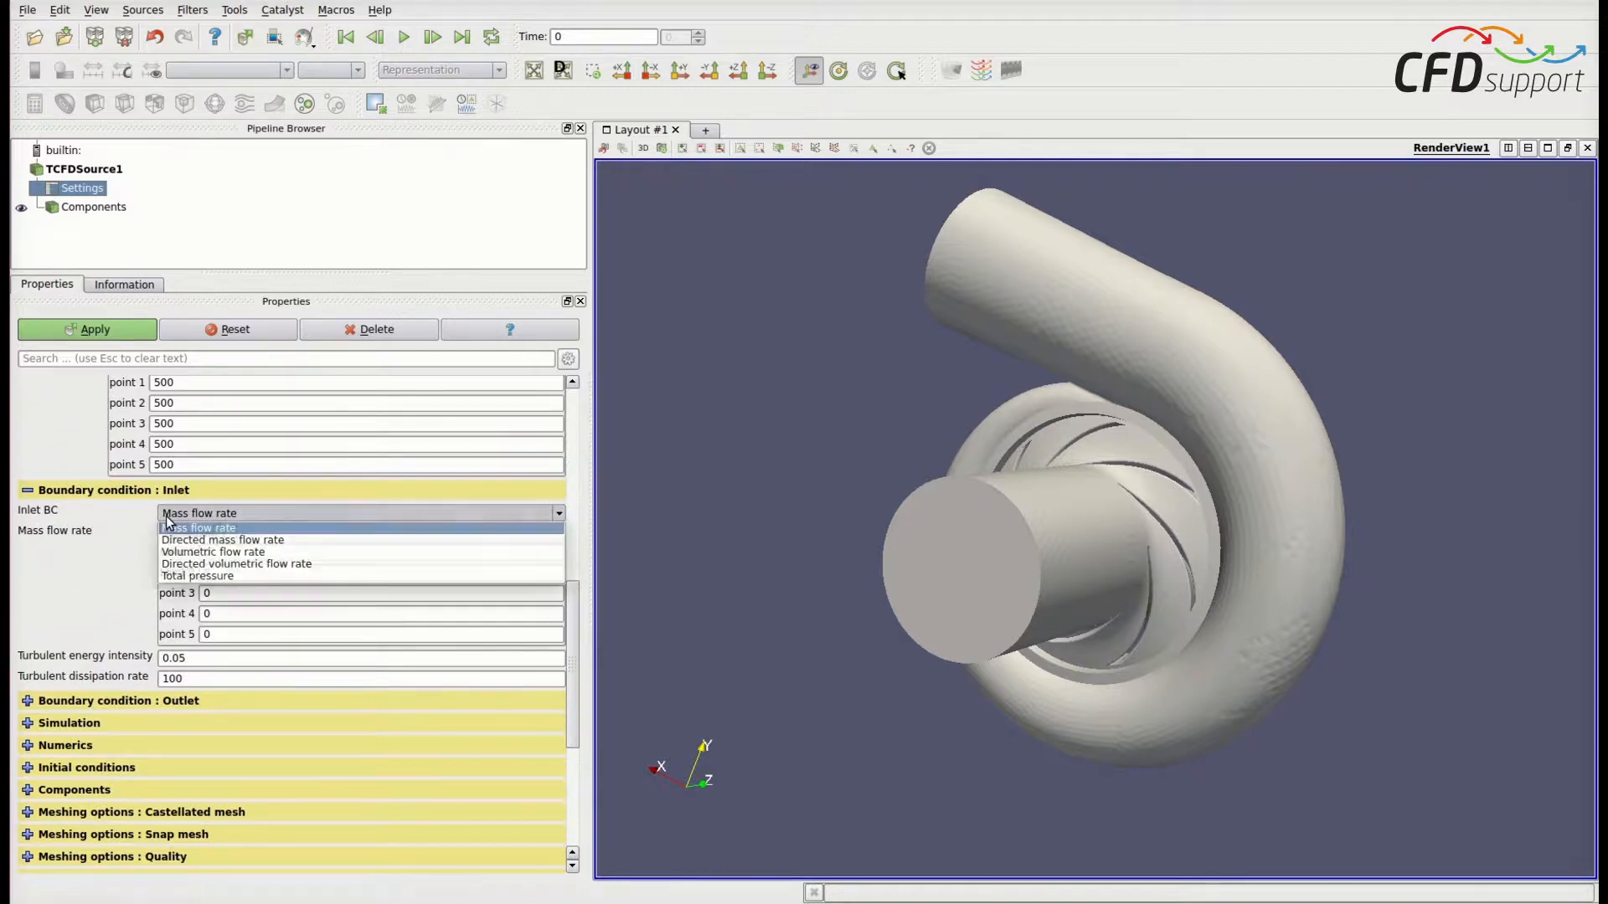
click(215, 552)
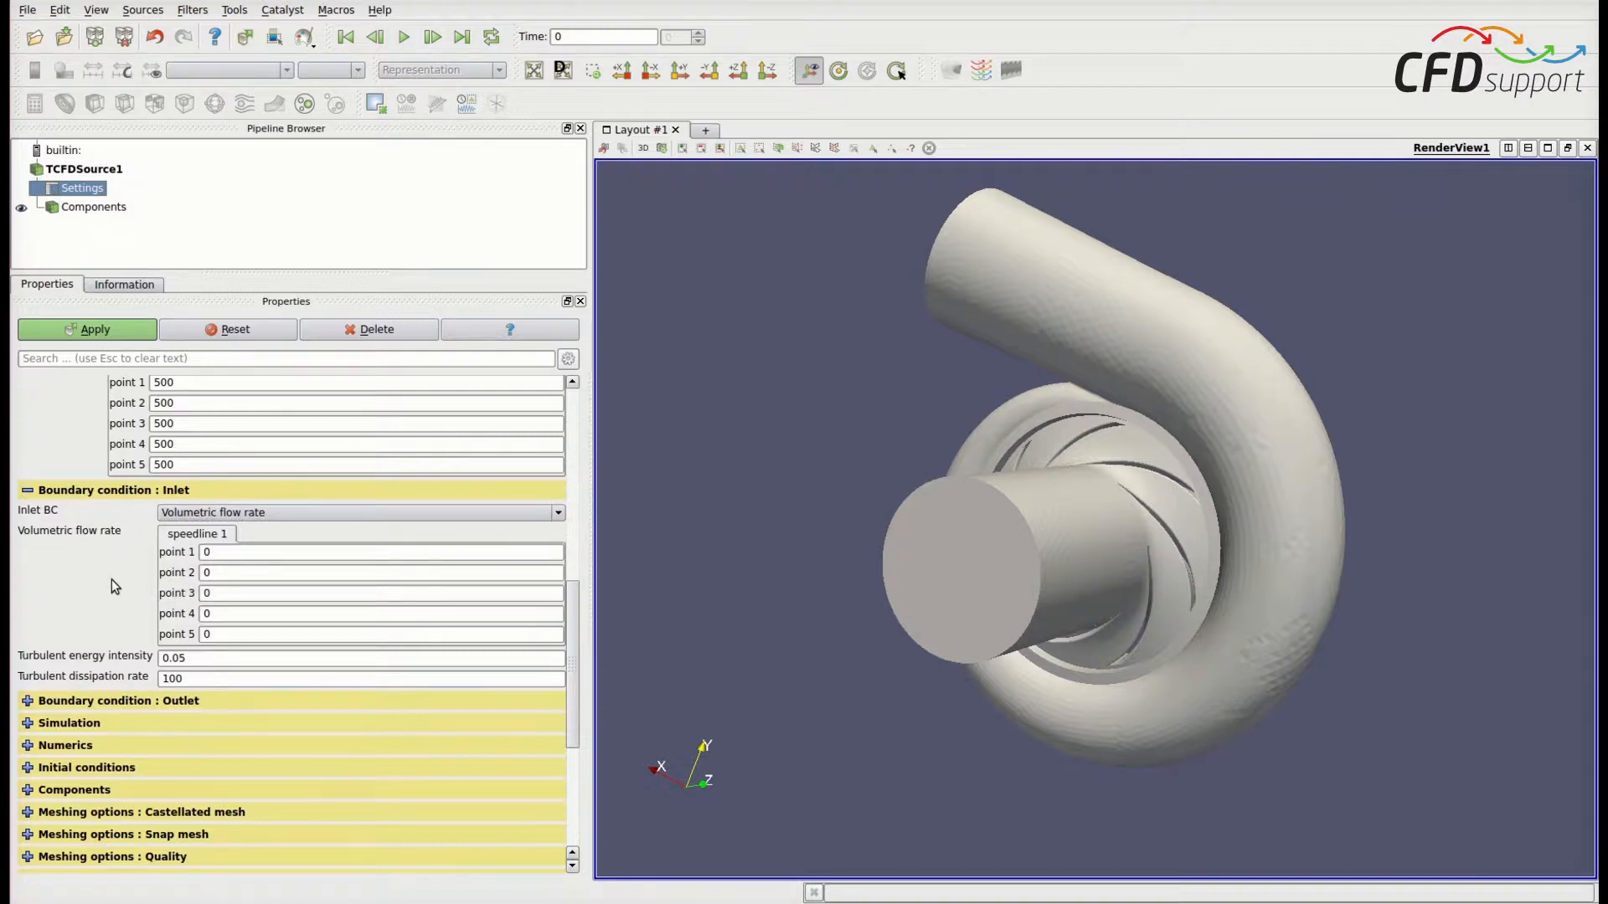
Set the inlet volumetric flow rates of speedline 1 to 0.18, 0.17, 0.16, 0.15 and 0.14 for points 1 to 5
click(237, 554)
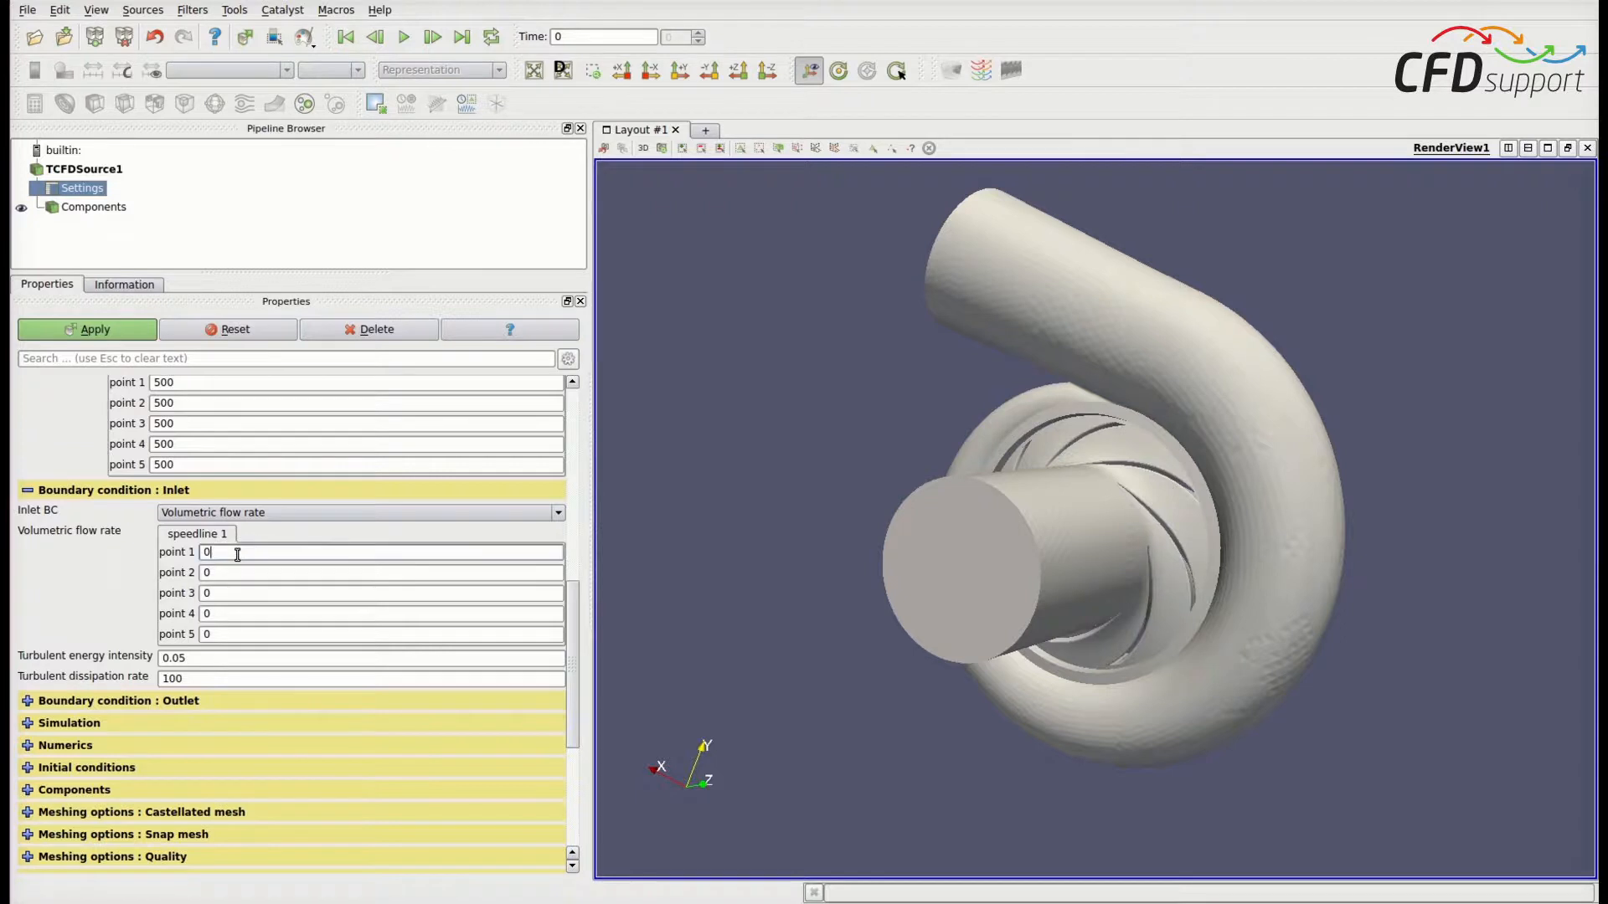
text(.18)
click(223, 574)
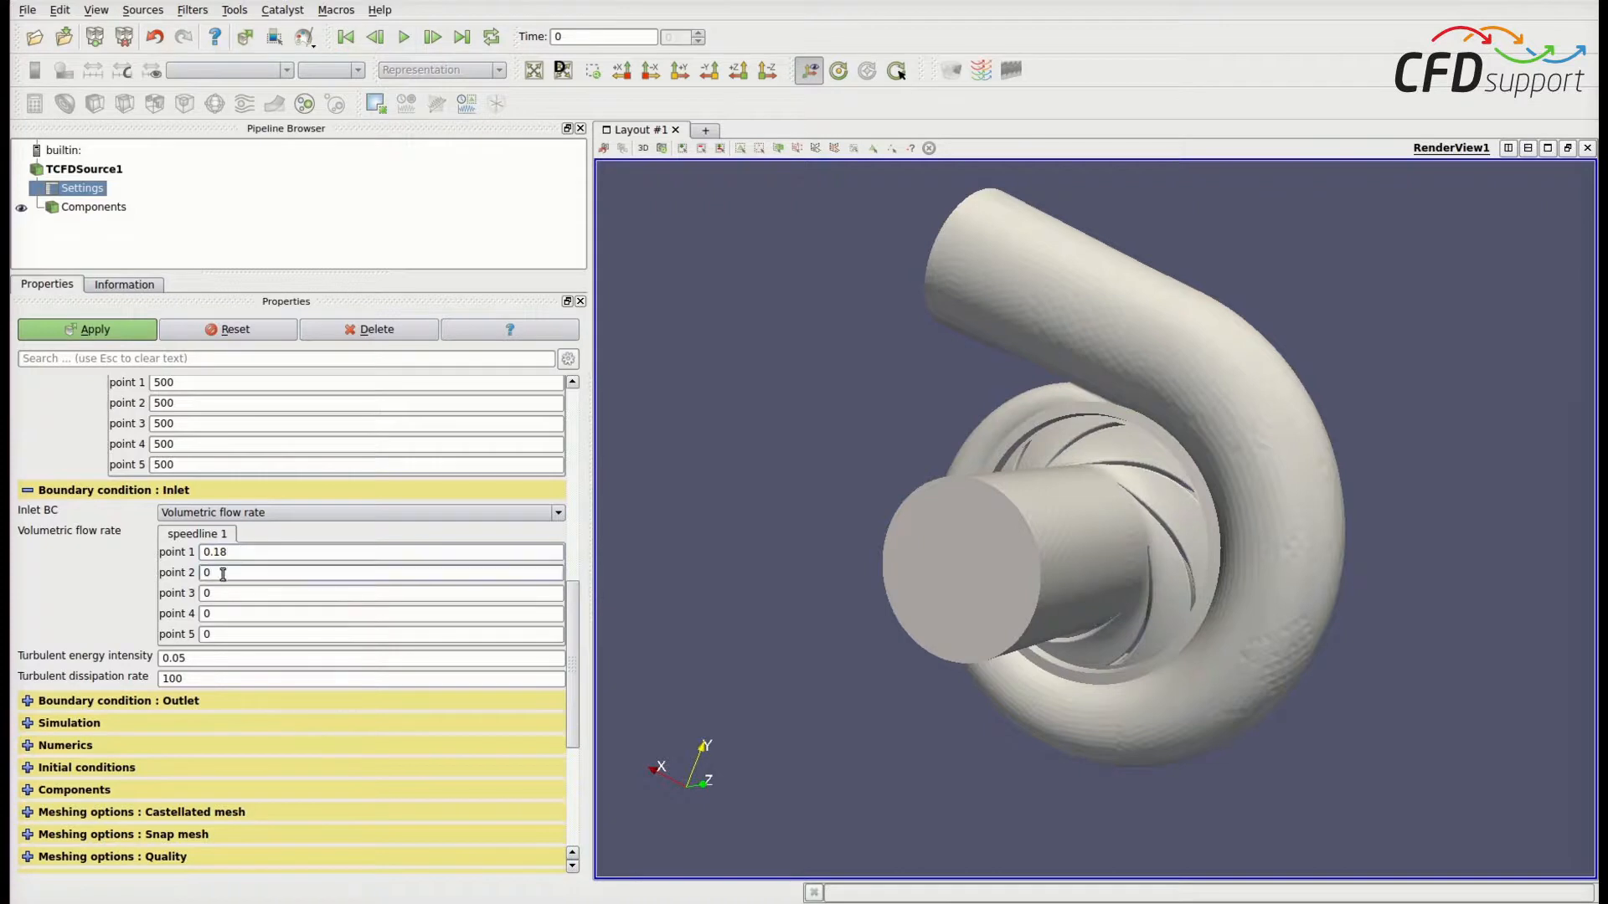
text(.17)
click(229, 598)
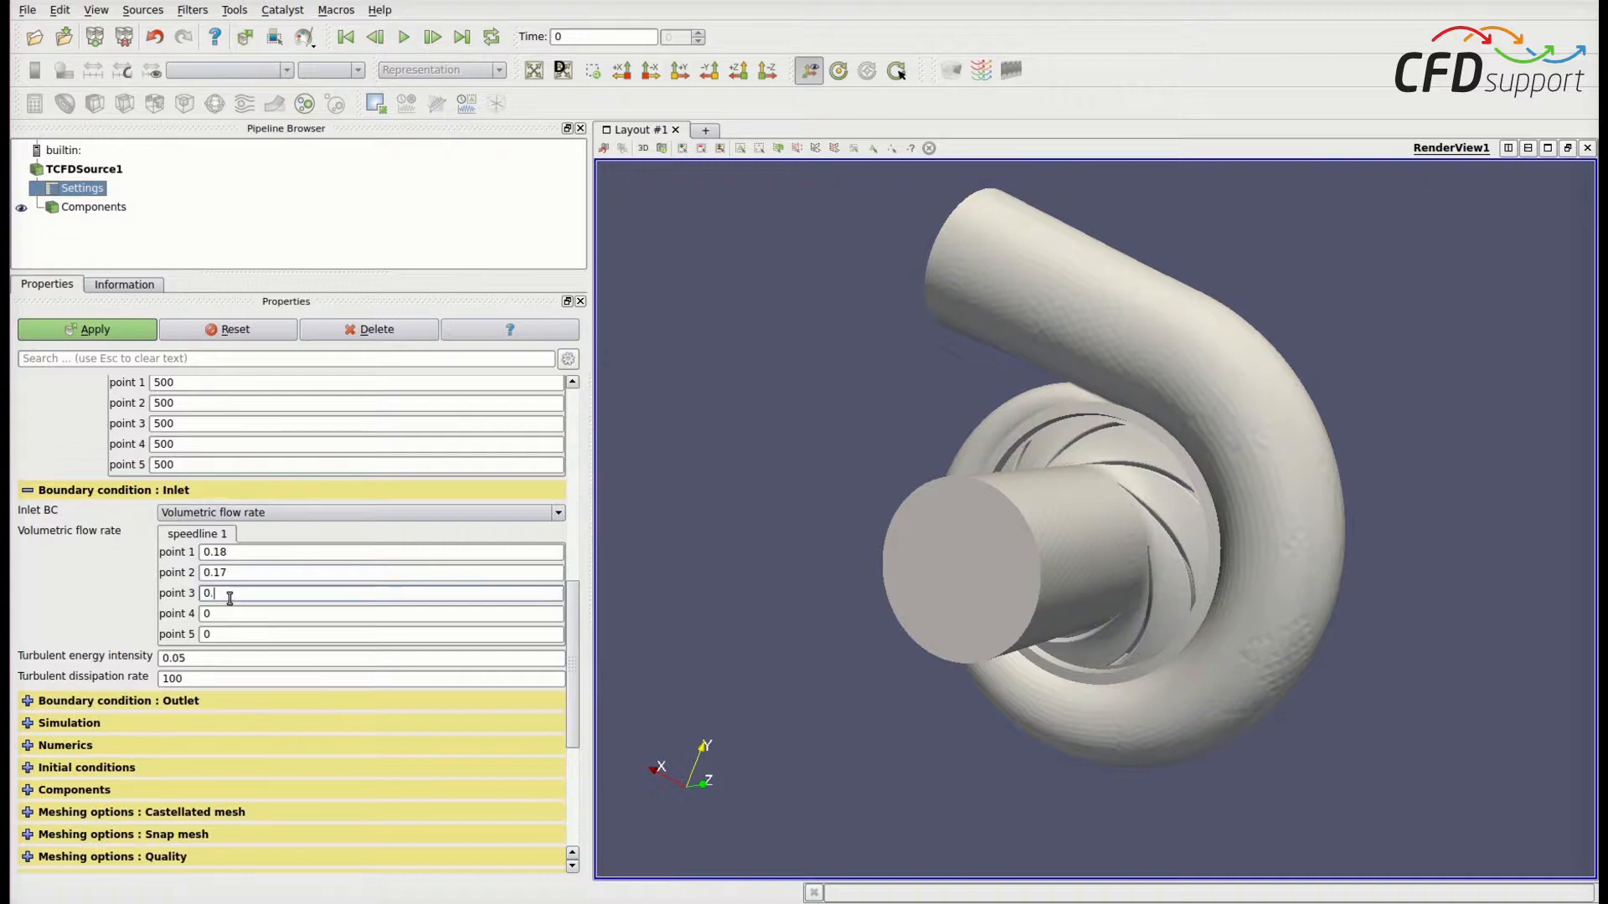
text(16)
click(229, 614)
text(.15)
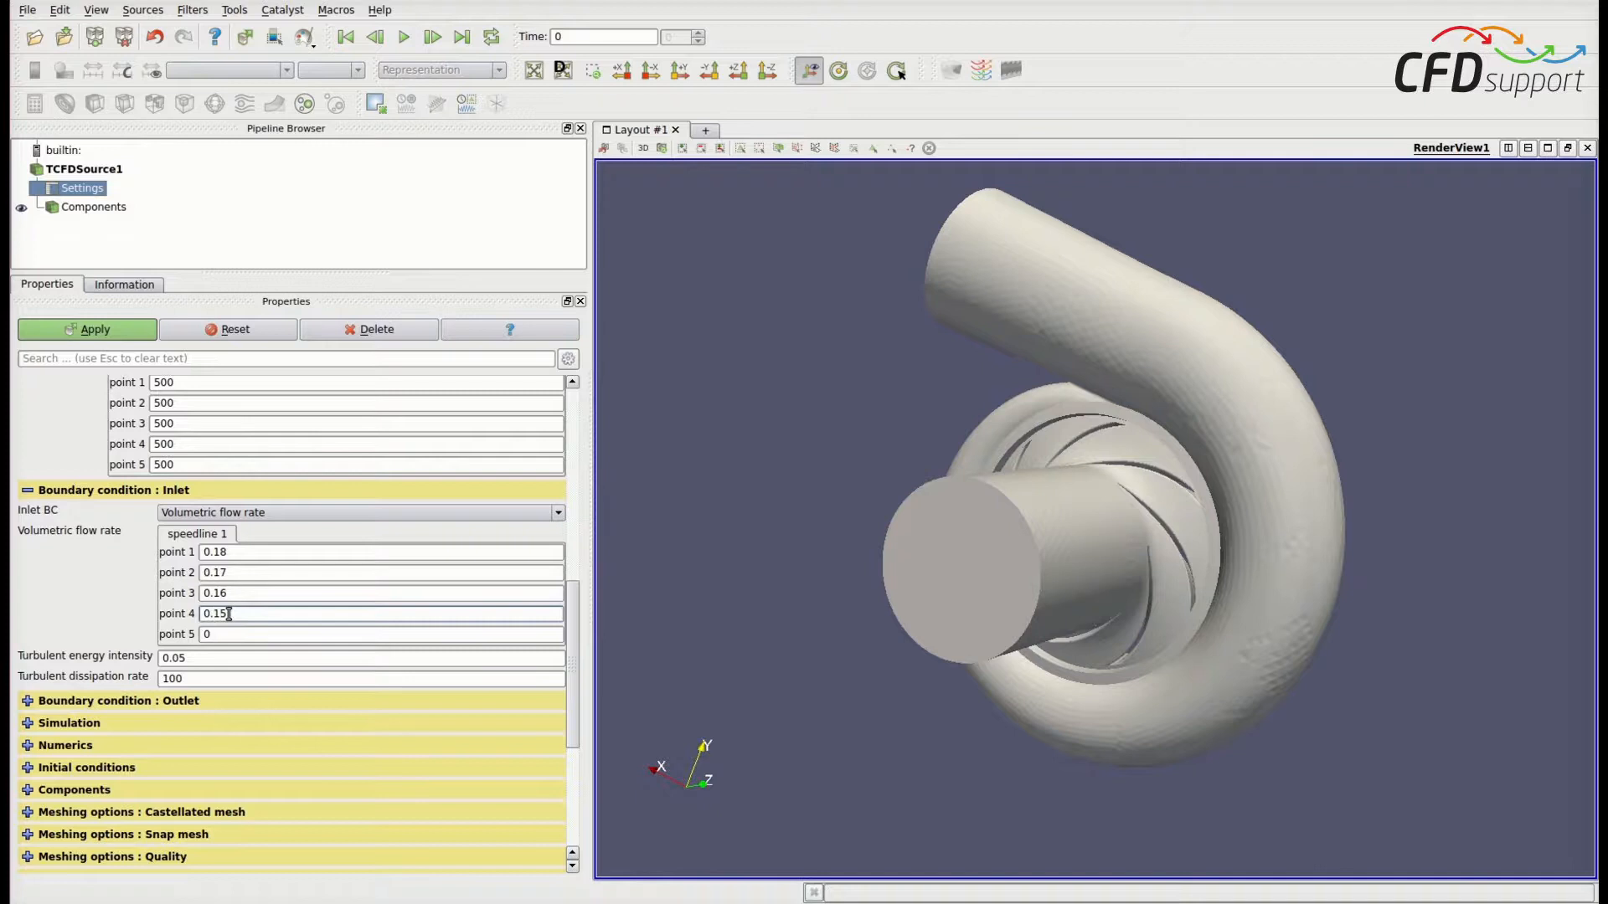
click(226, 634)
text(.14)
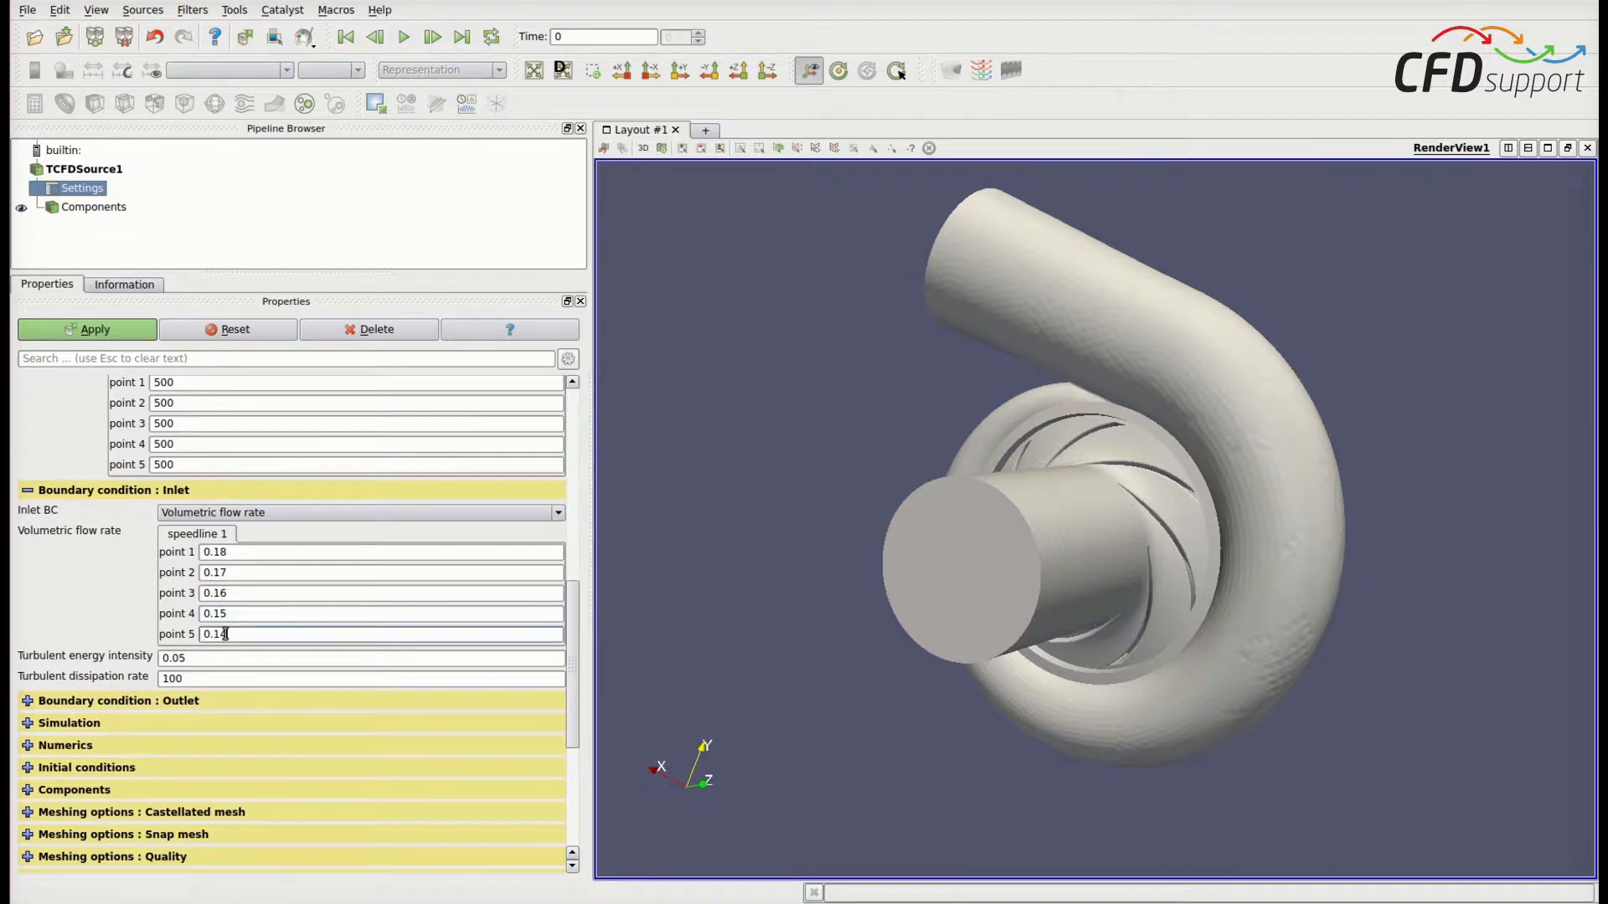
click(125, 624)
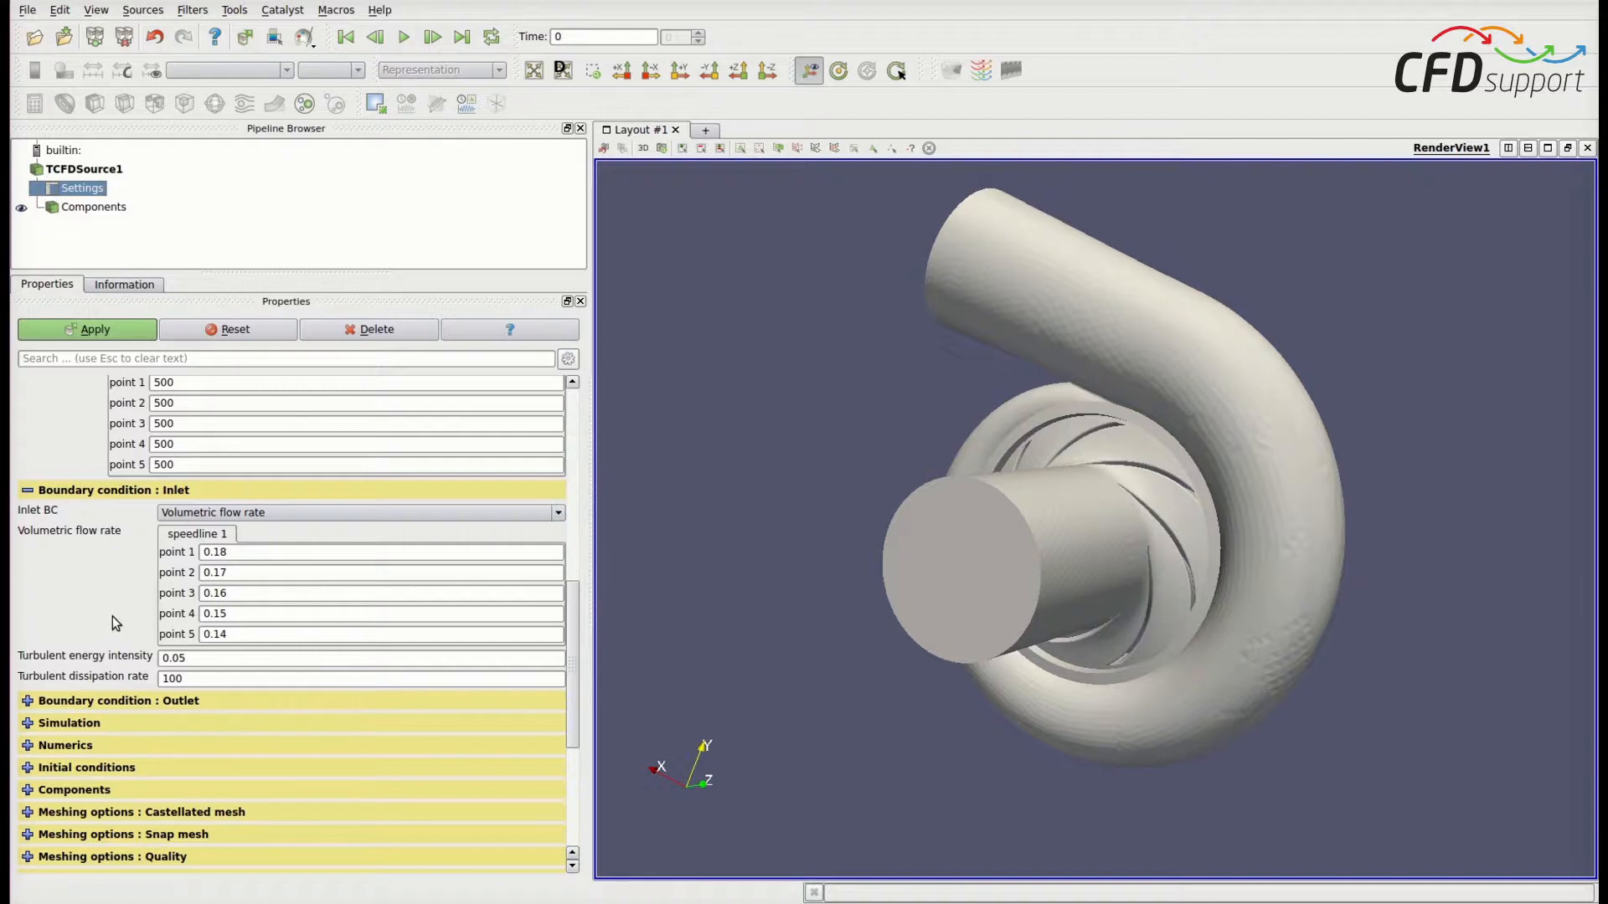
Expand the outlet boundary condition and Simulation settings, and set the number of processors to 2
scroll(112, 617, down, 3)
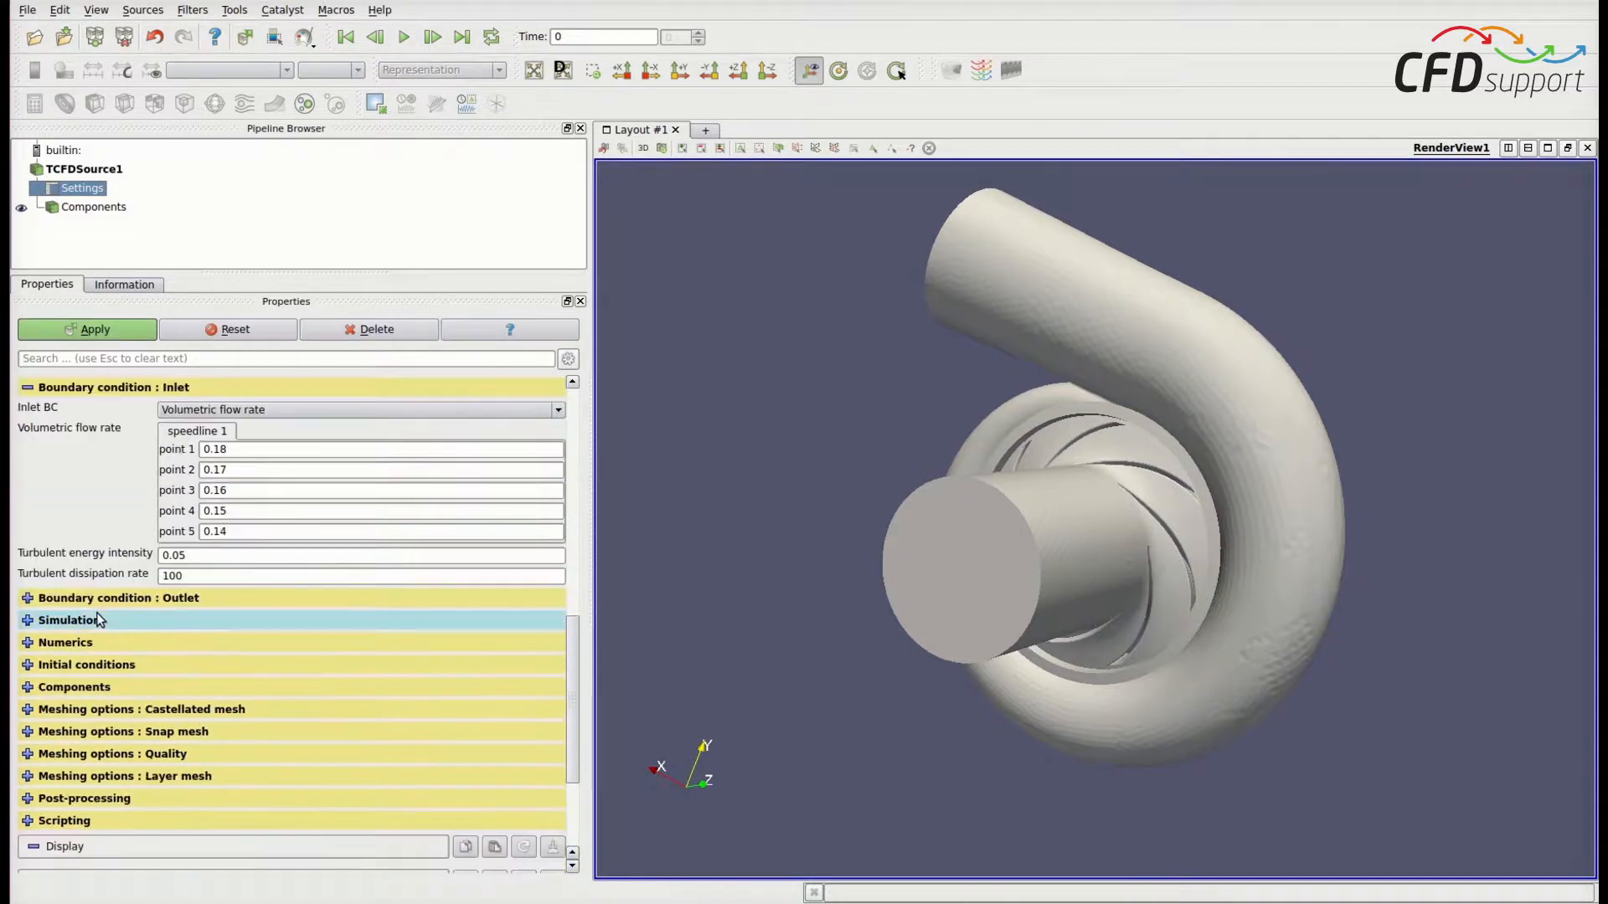
click(106, 496)
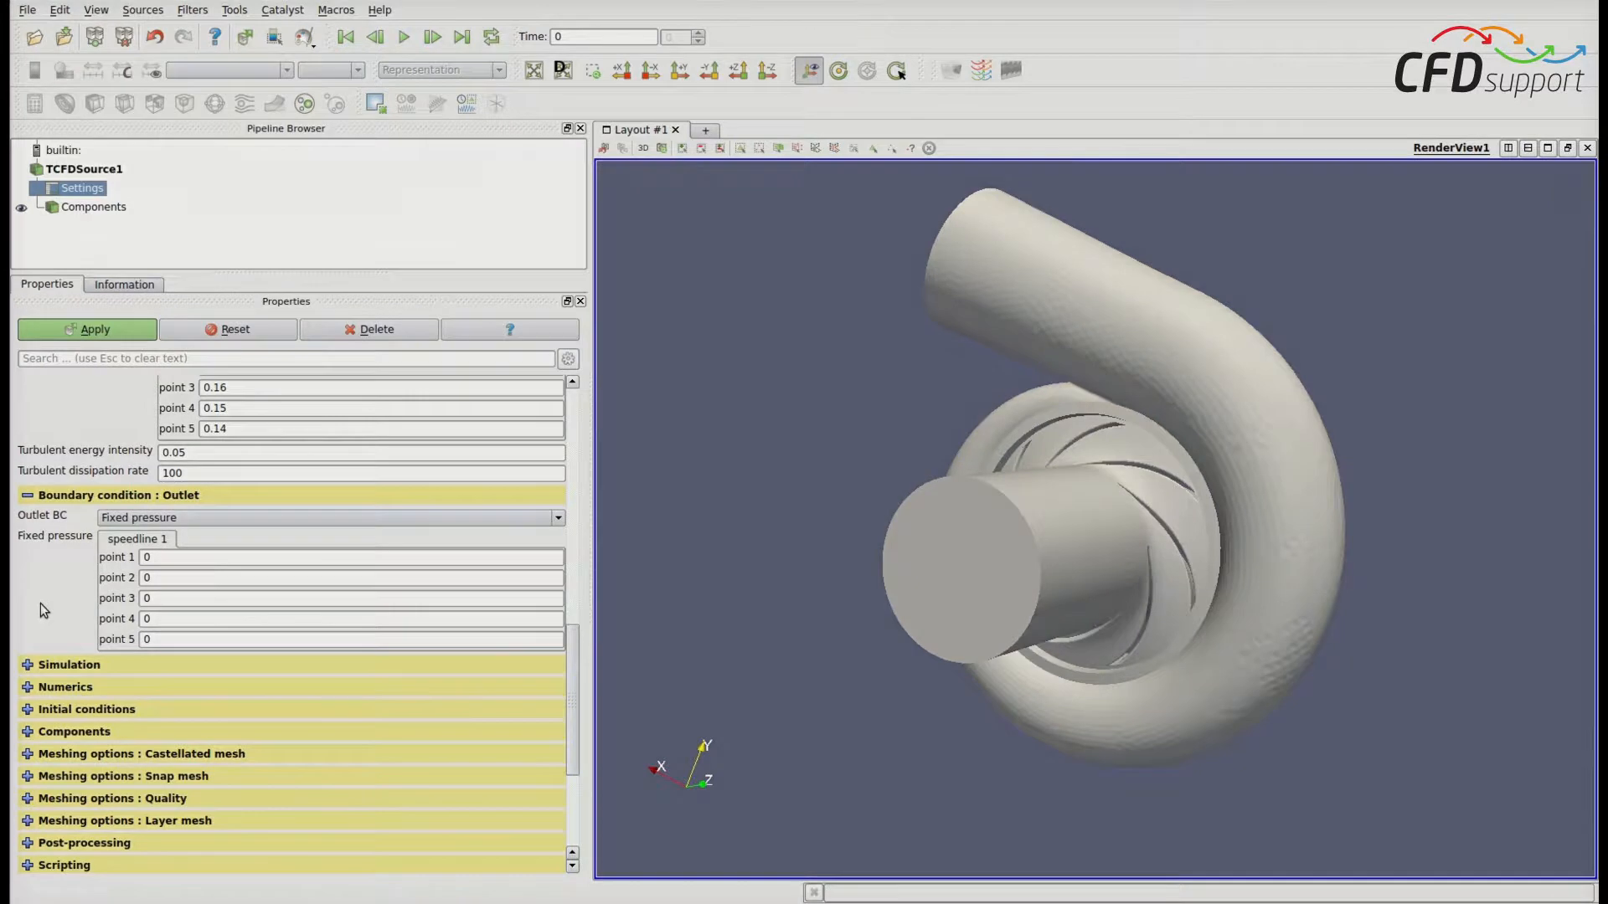
click(63, 664)
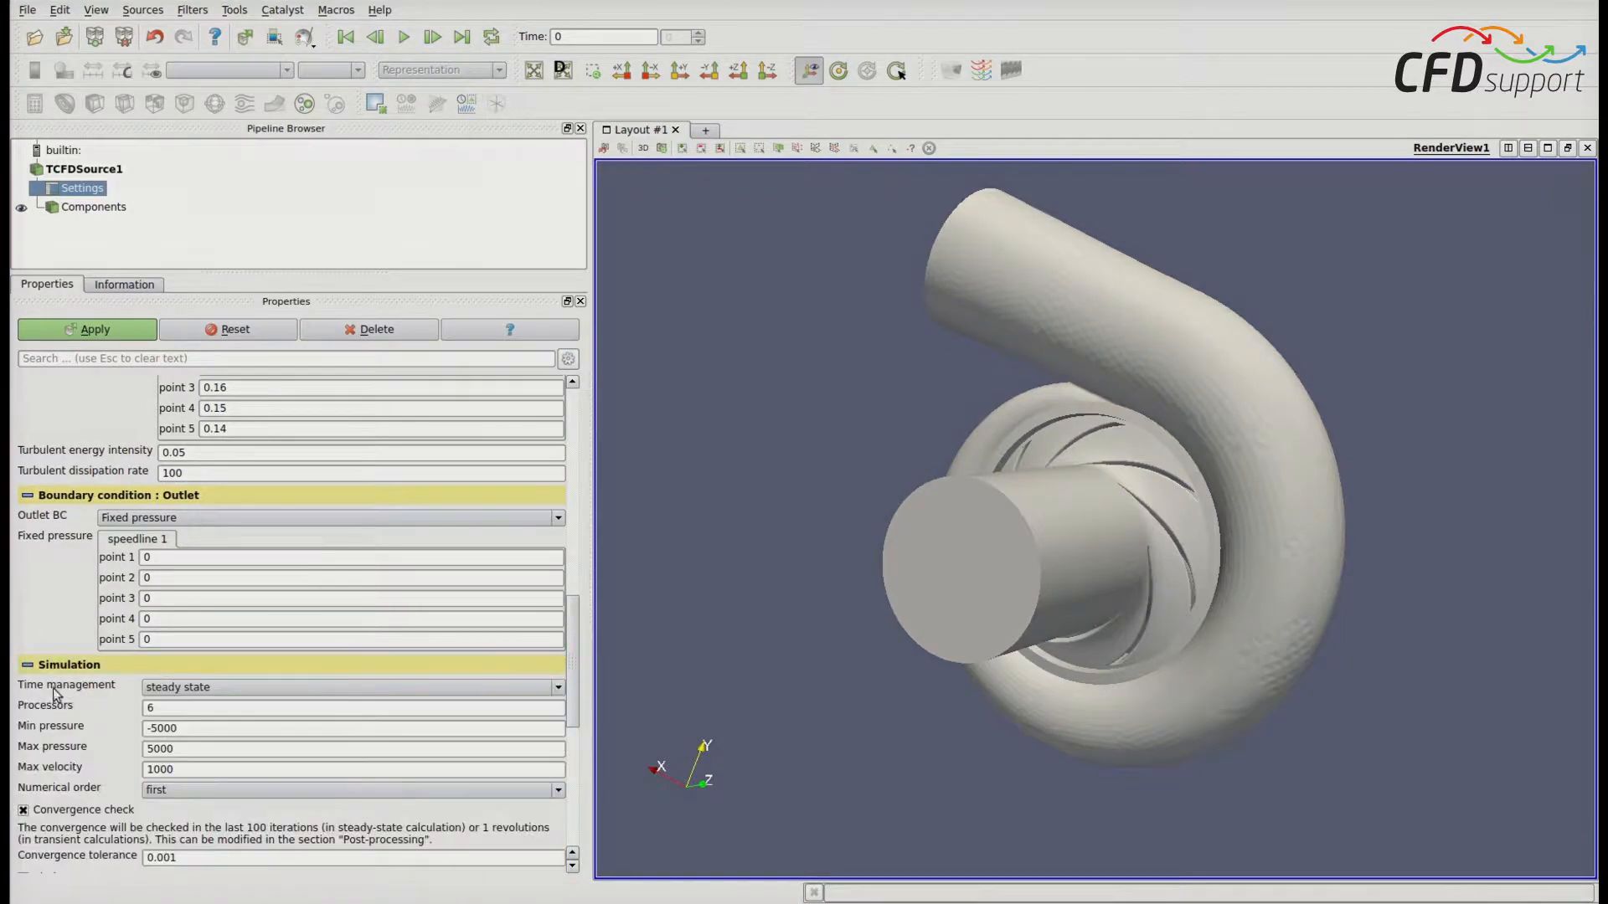
scroll(60, 704, down, 1)
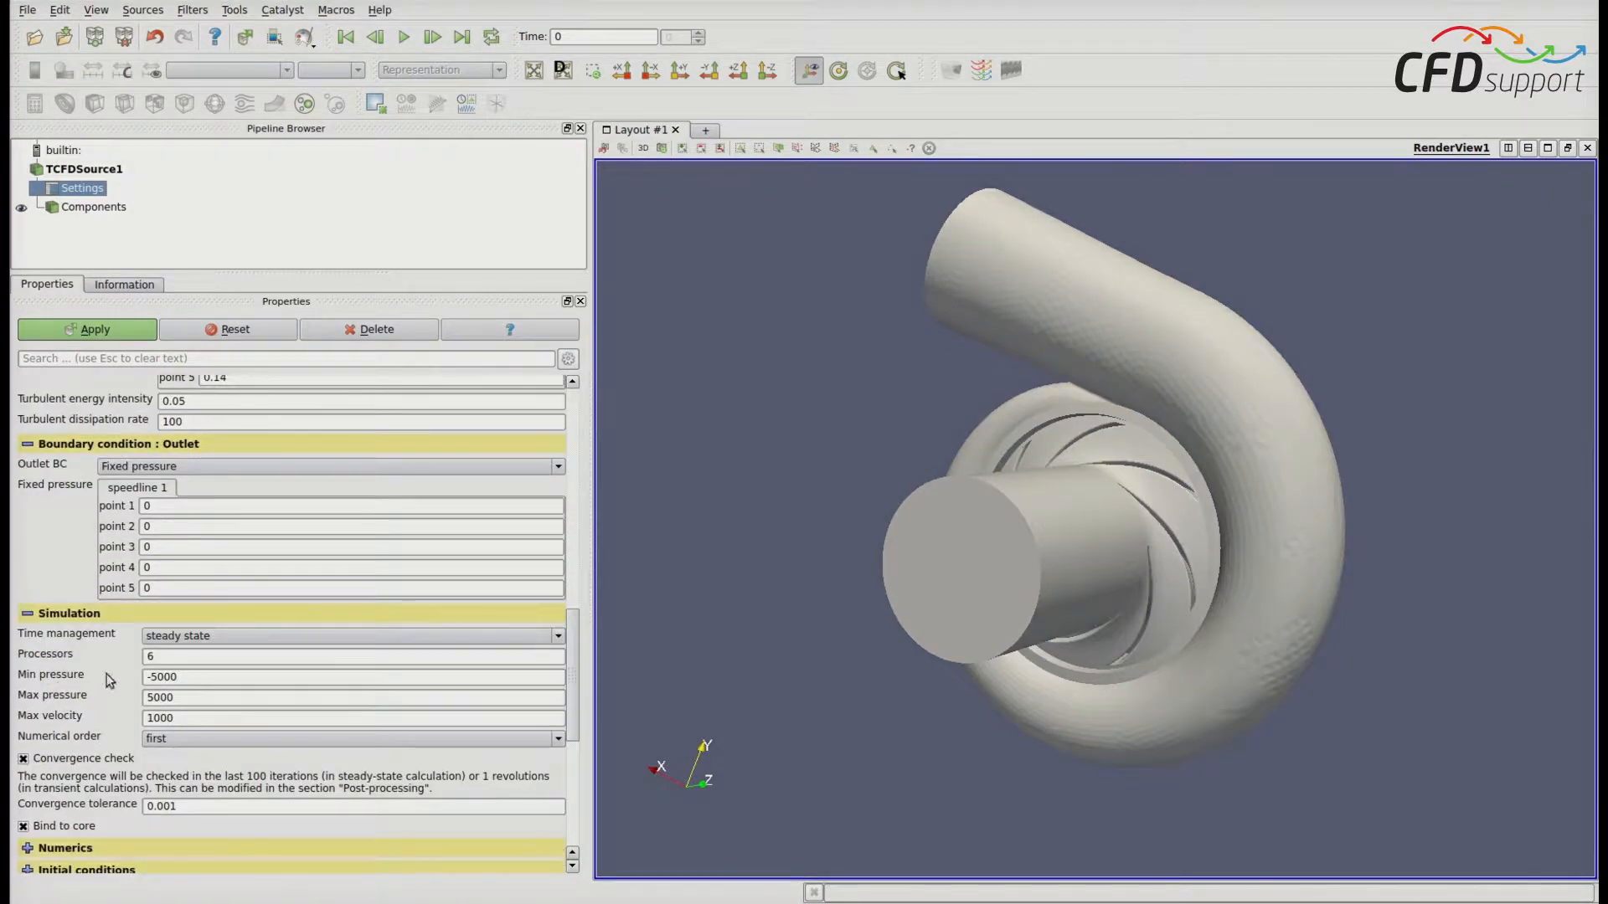
click(180, 657)
key(BackSpace)
text(2)
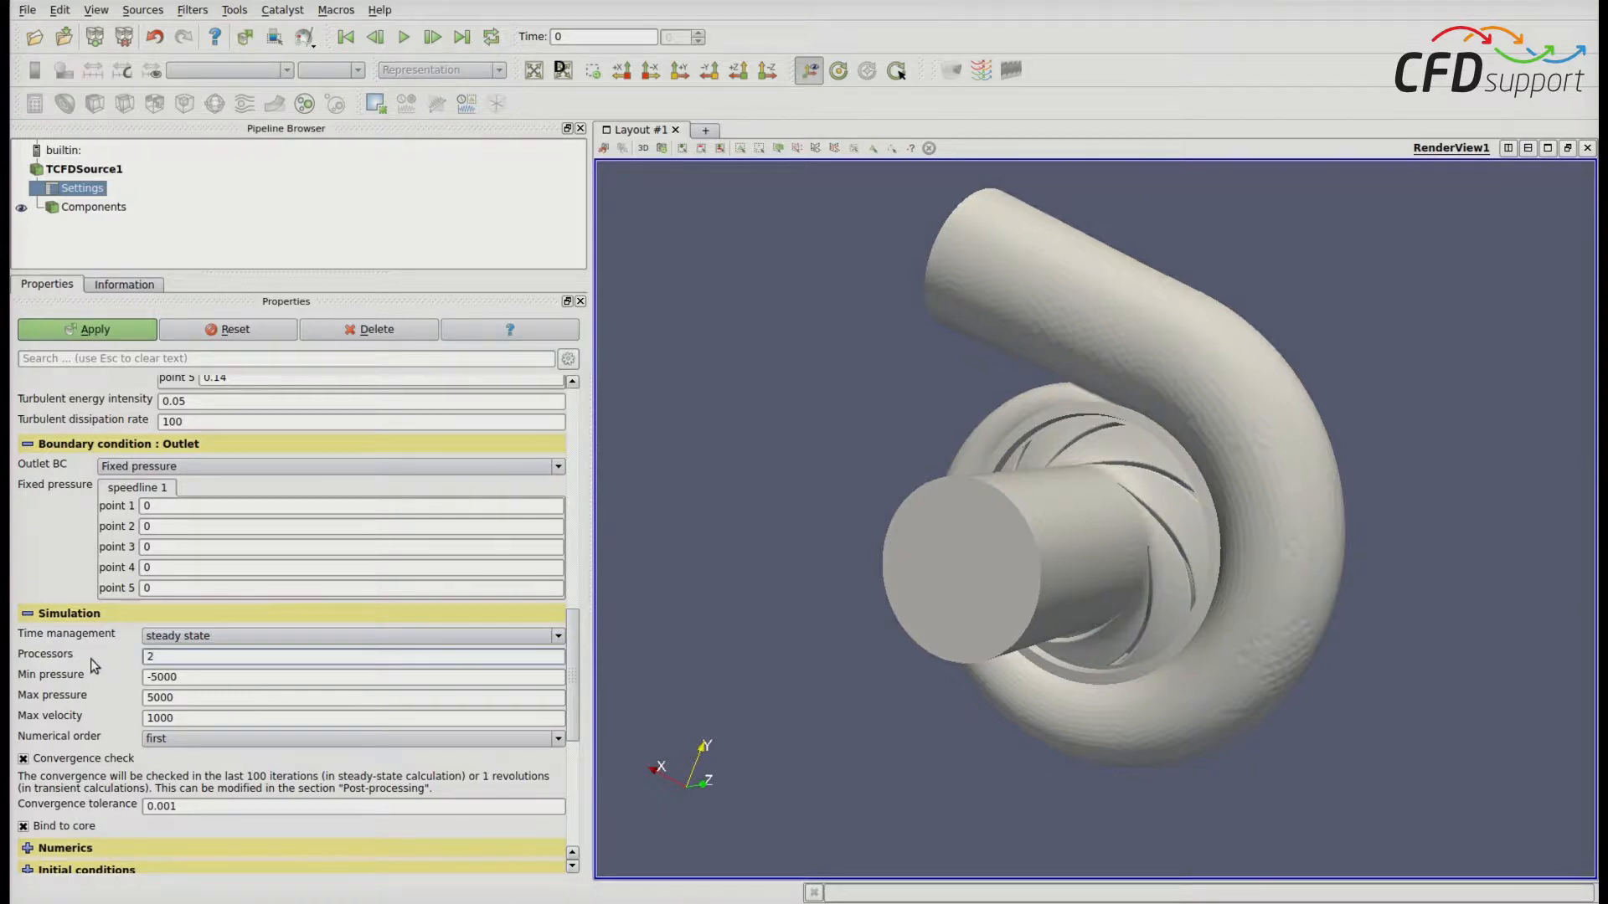
click(99, 684)
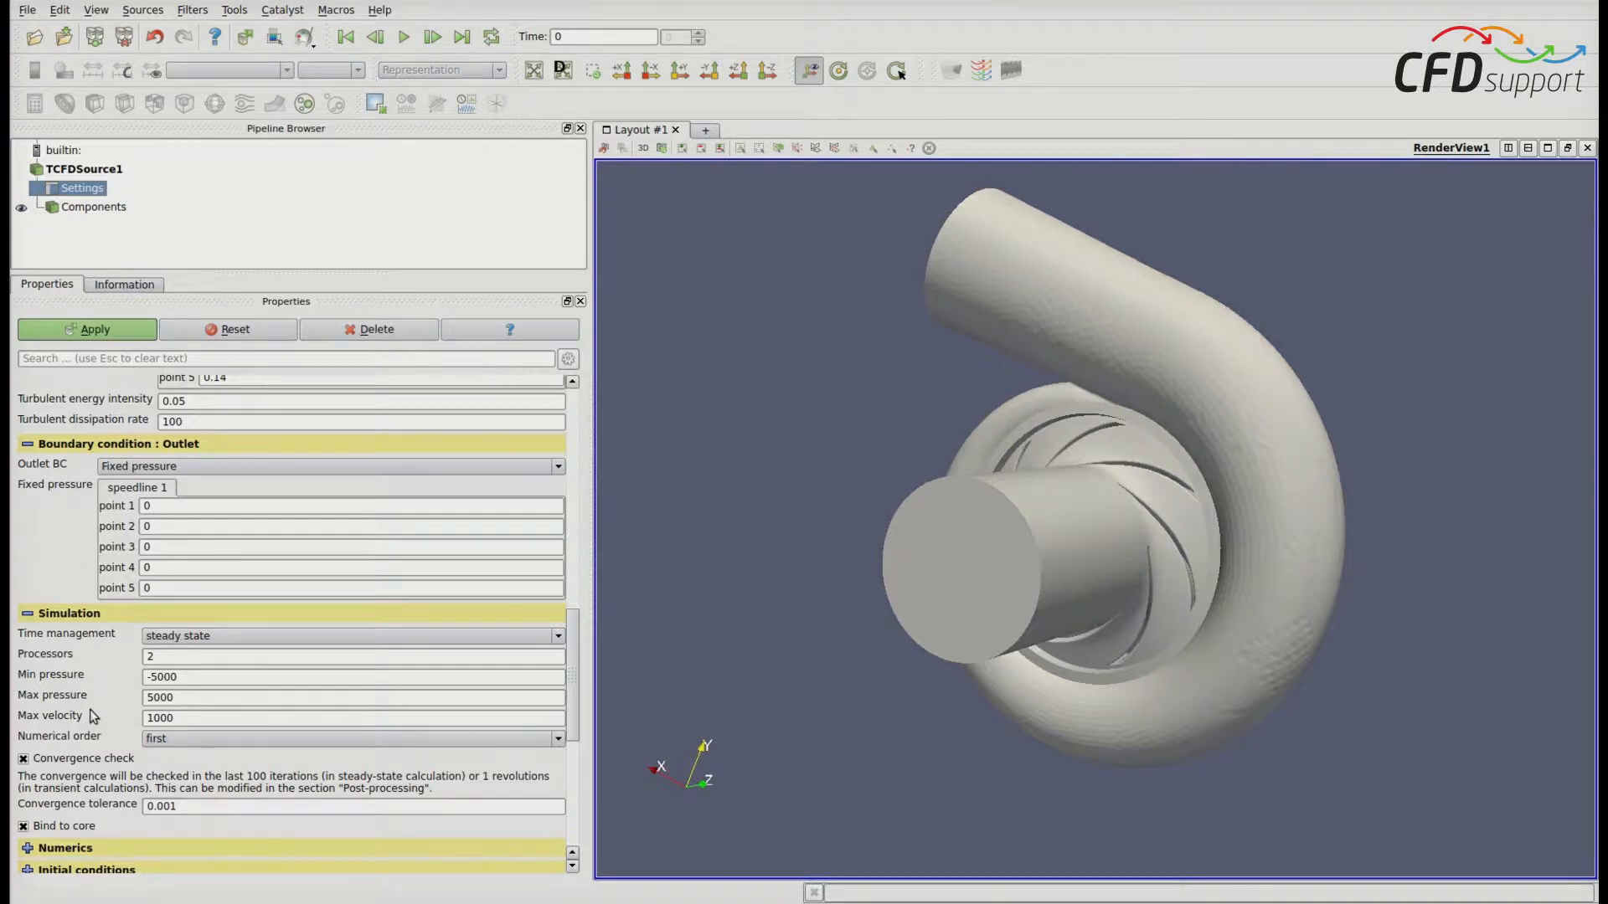
Review the convergence options in the Simulation settings and expand the Numerics settings to check the relaxation parameters
scroll(71, 709, down, 1)
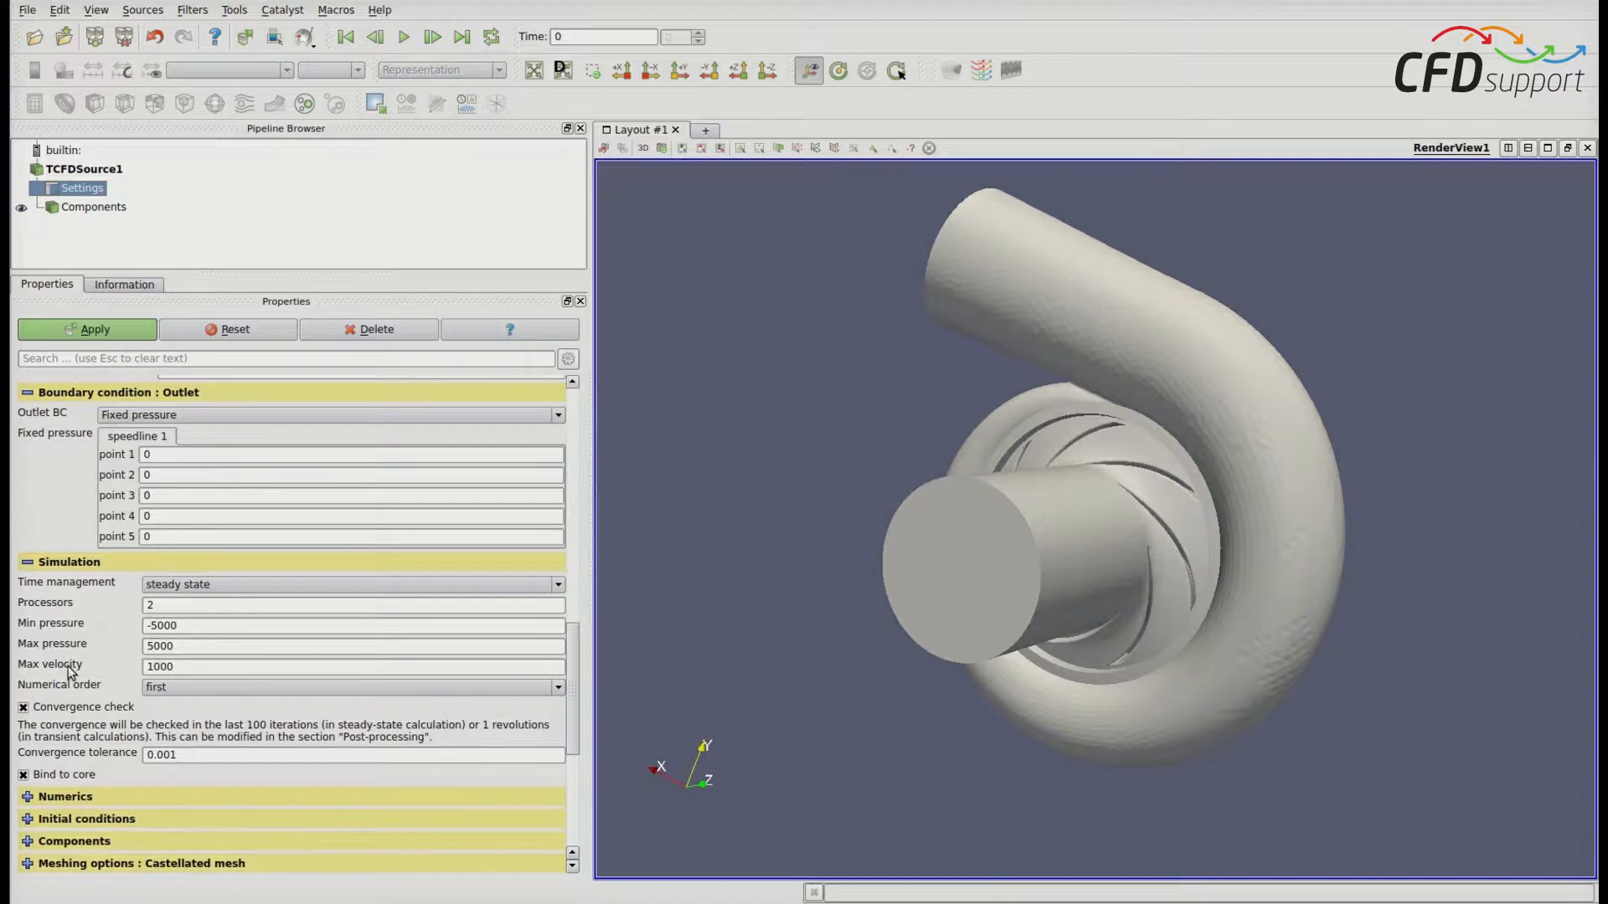
mouse_move(71, 670)
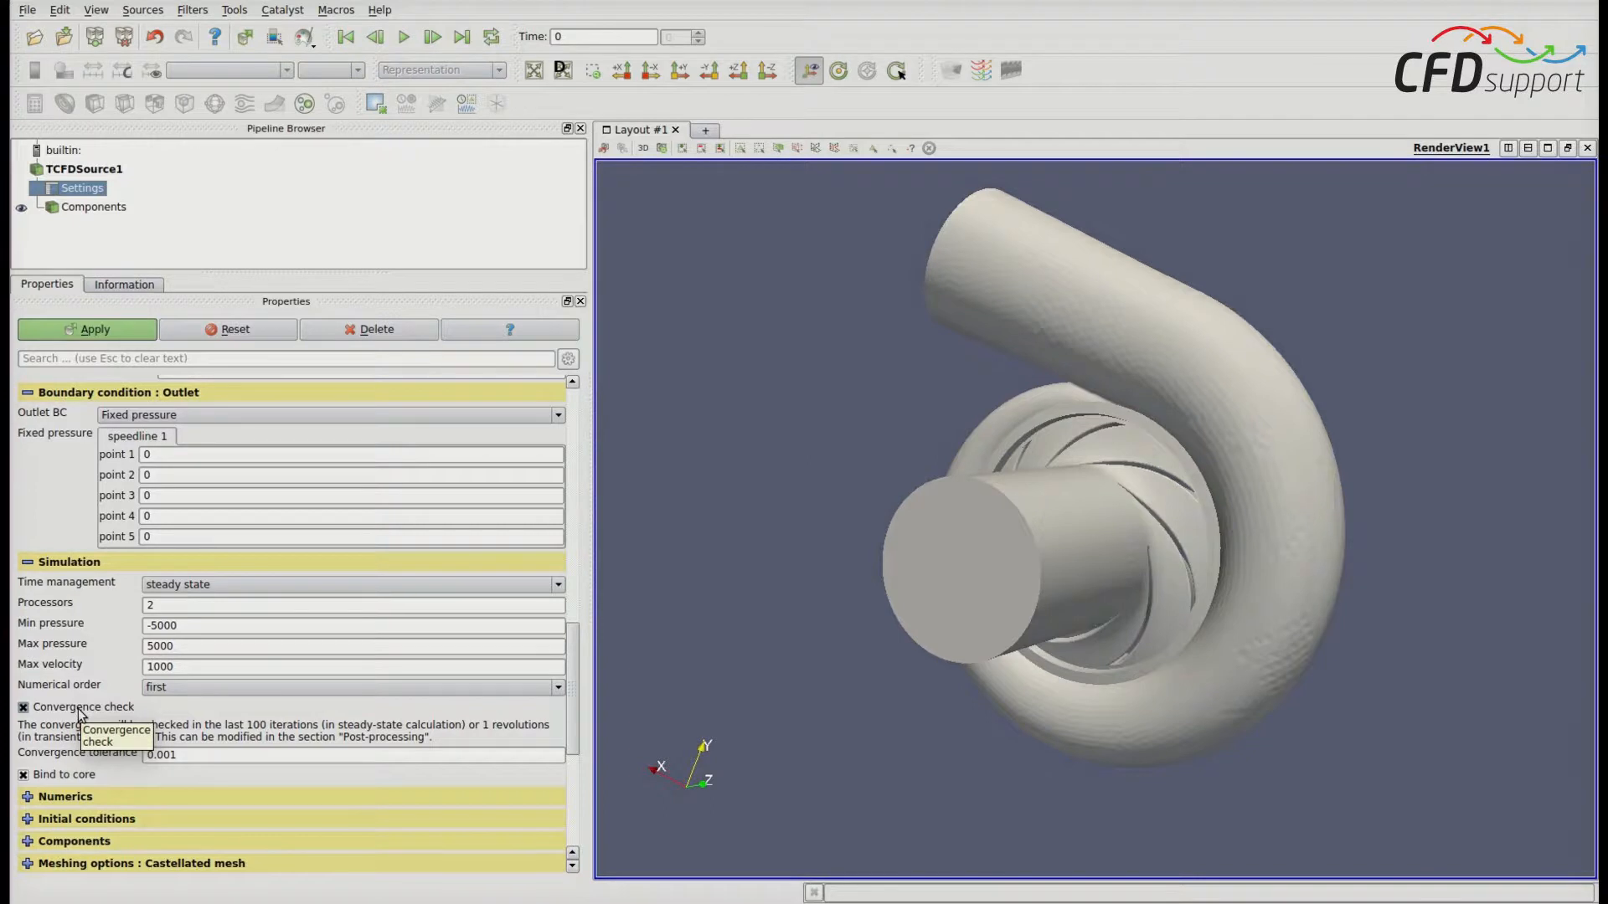
scroll(74, 670, down, 3)
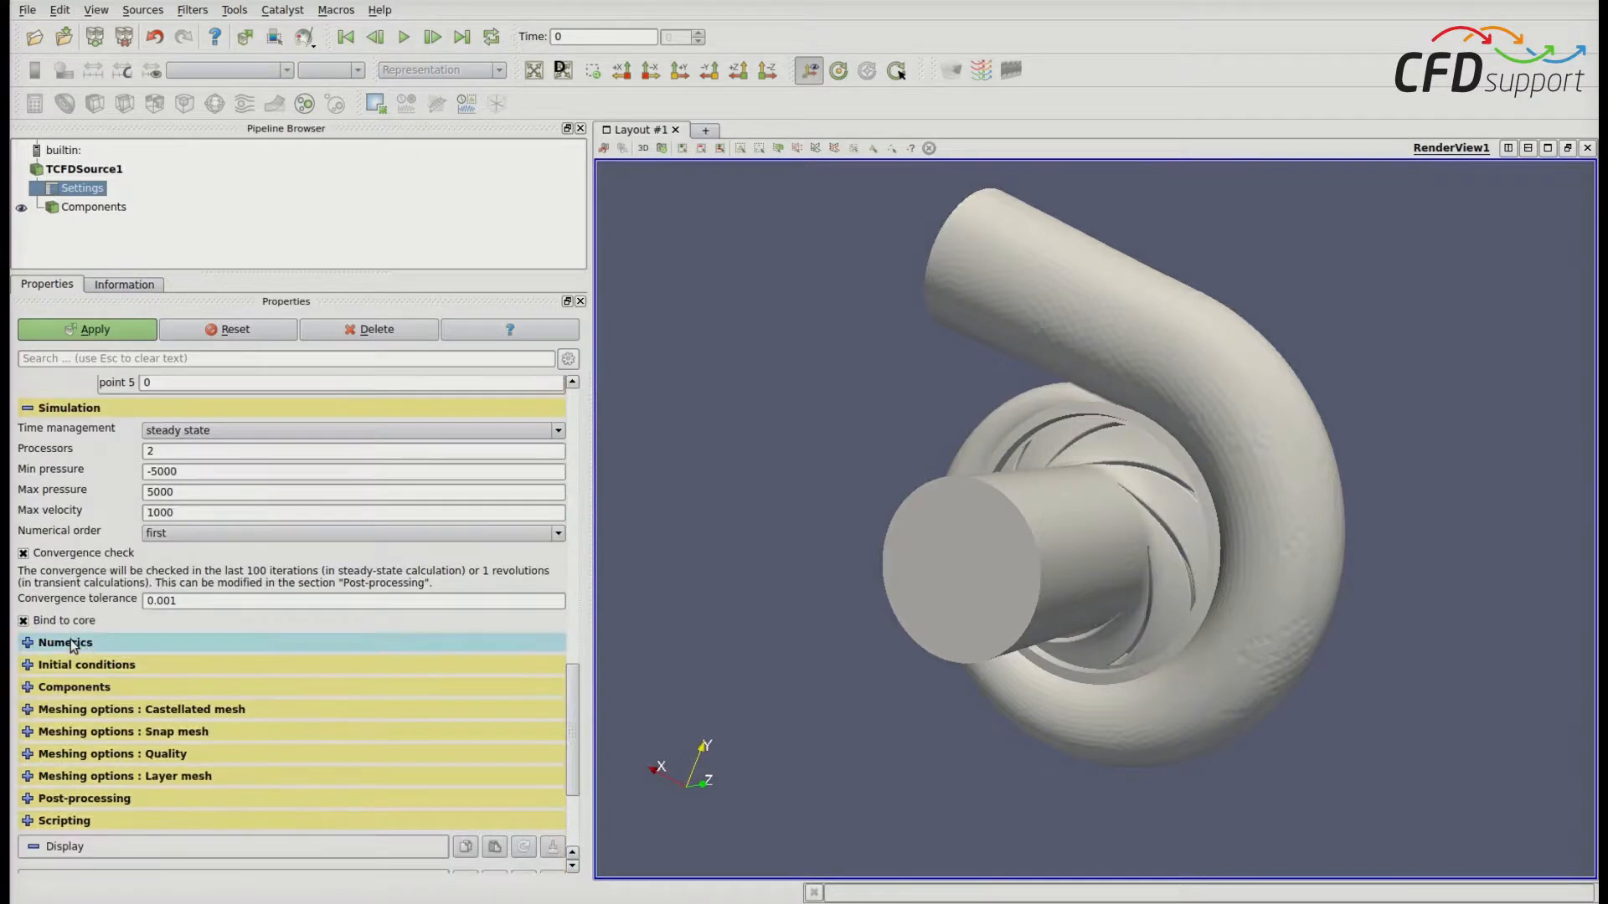
click(74, 643)
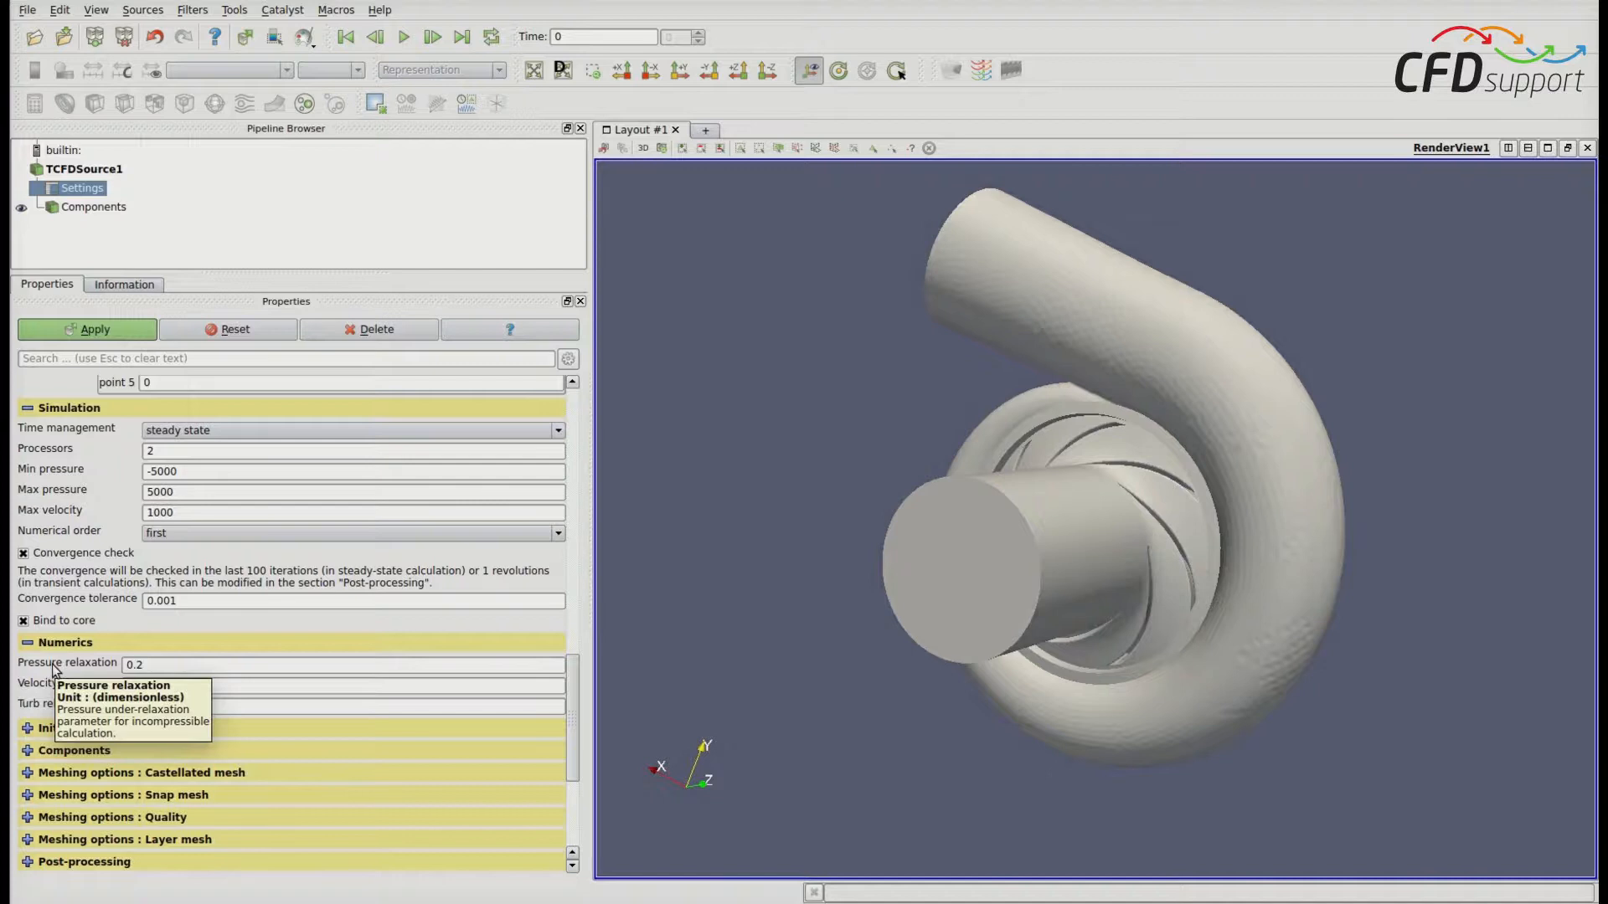
Expand the Initial conditions settings and set the initial pressure to 0
click(50, 728)
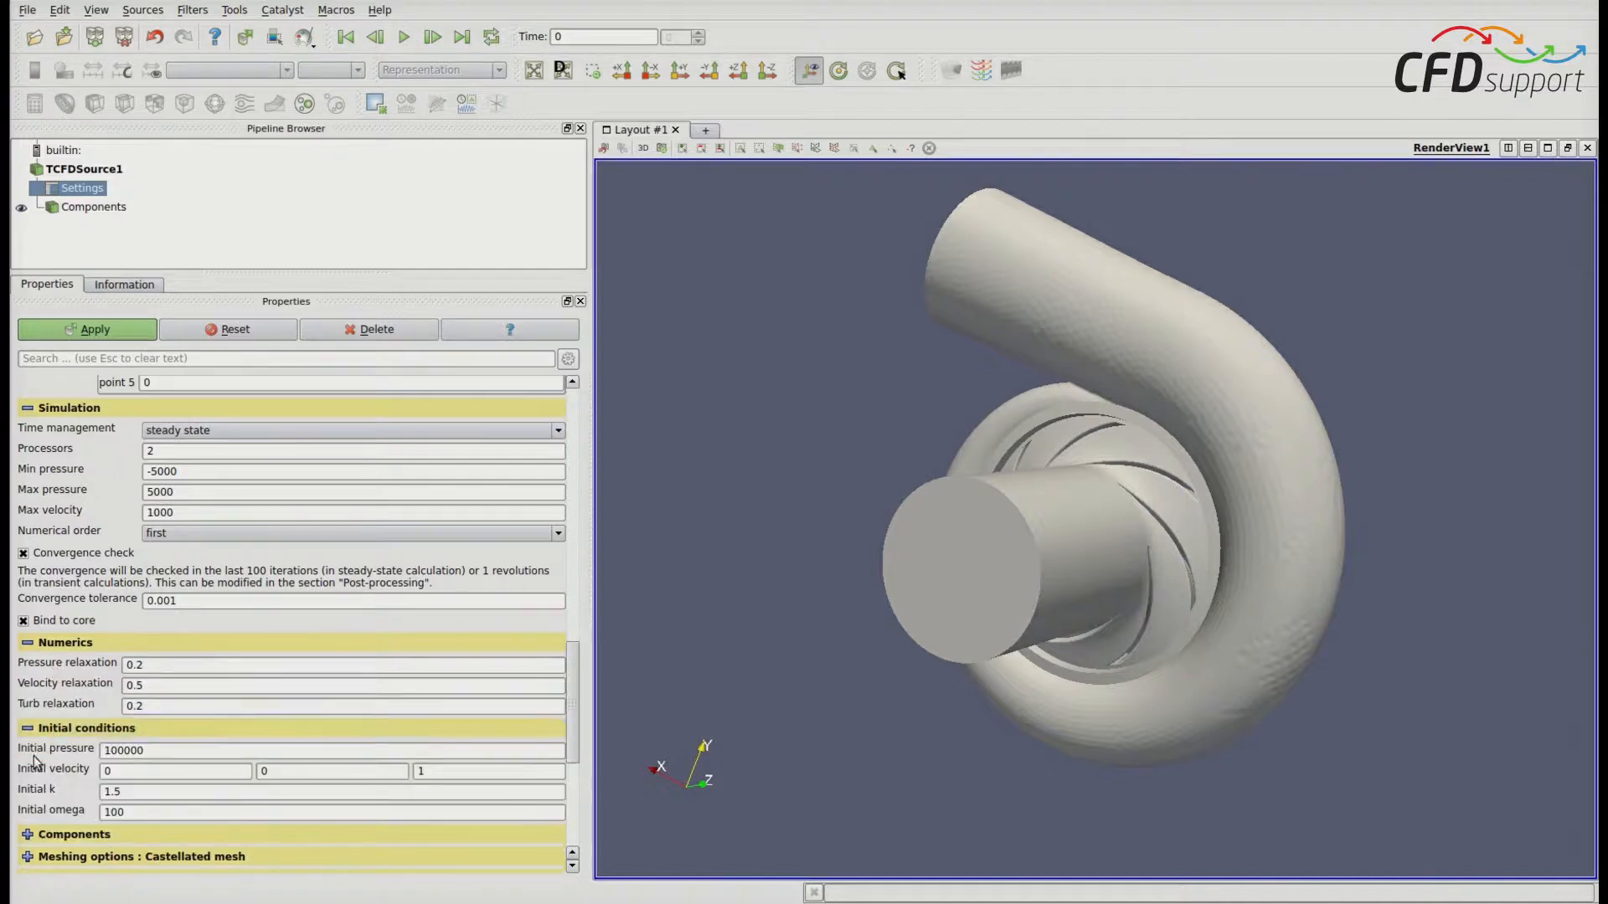
scroll(29, 755, down, 1)
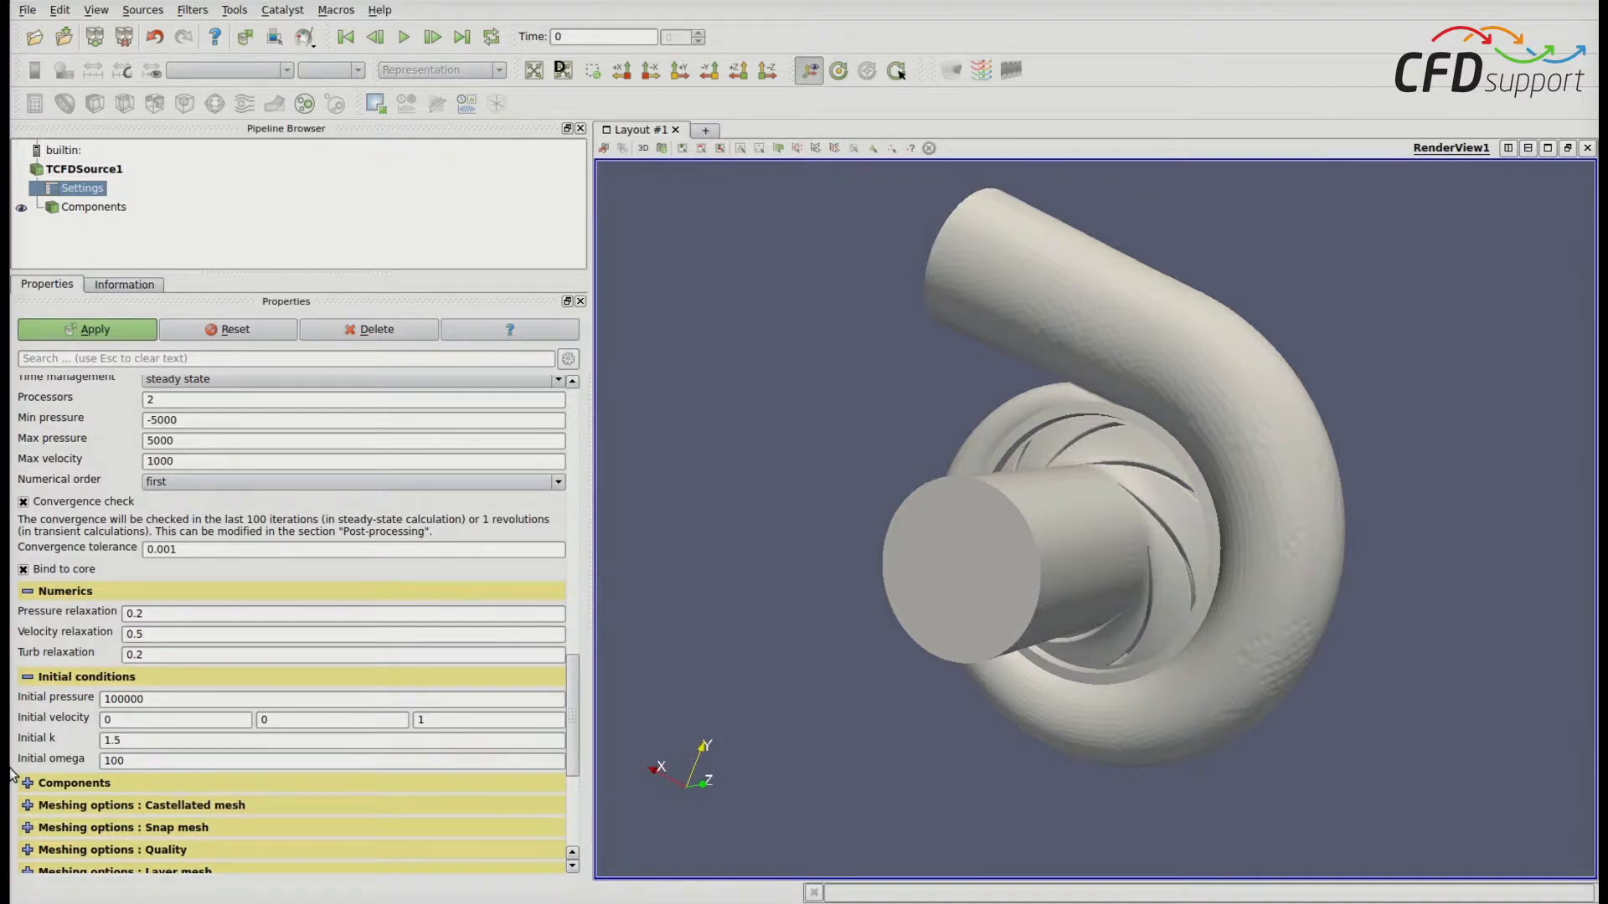
click(184, 698)
key(BackSpace)
key(BackSpace)
key(BackSpace)
key(BackSpace)
key(BackSpace)
key(BackSpace)
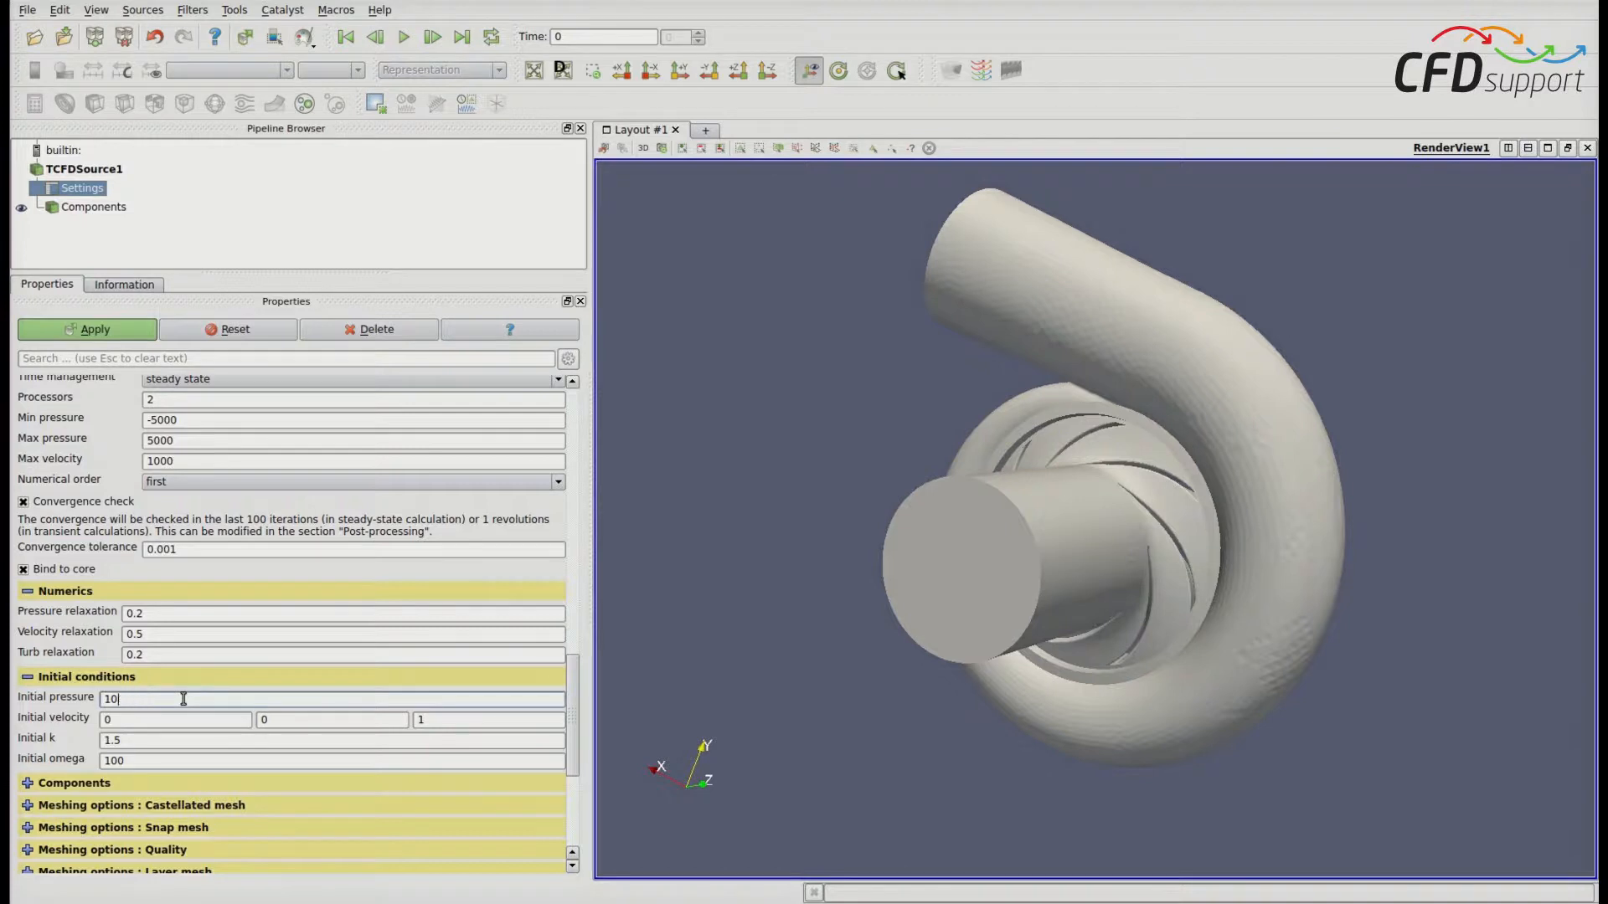
text(0)
click(63, 736)
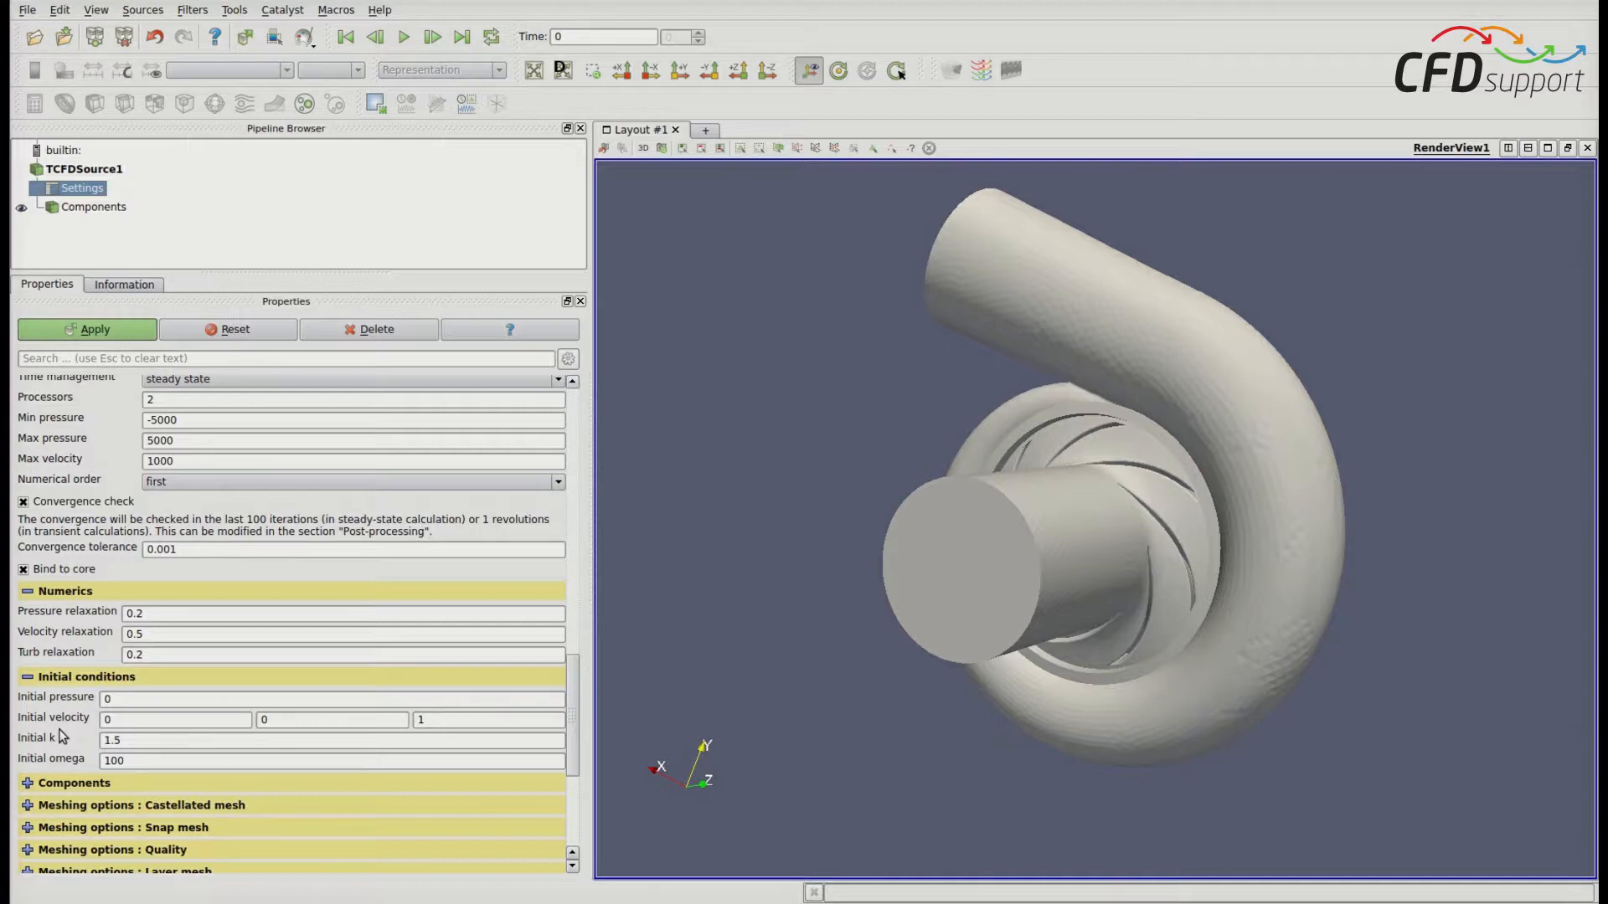
Overwrite the setup file pump-test-1.tcfd with the current settings and add a TCFD Manager to the pipeline
scroll(63, 737, up, 15)
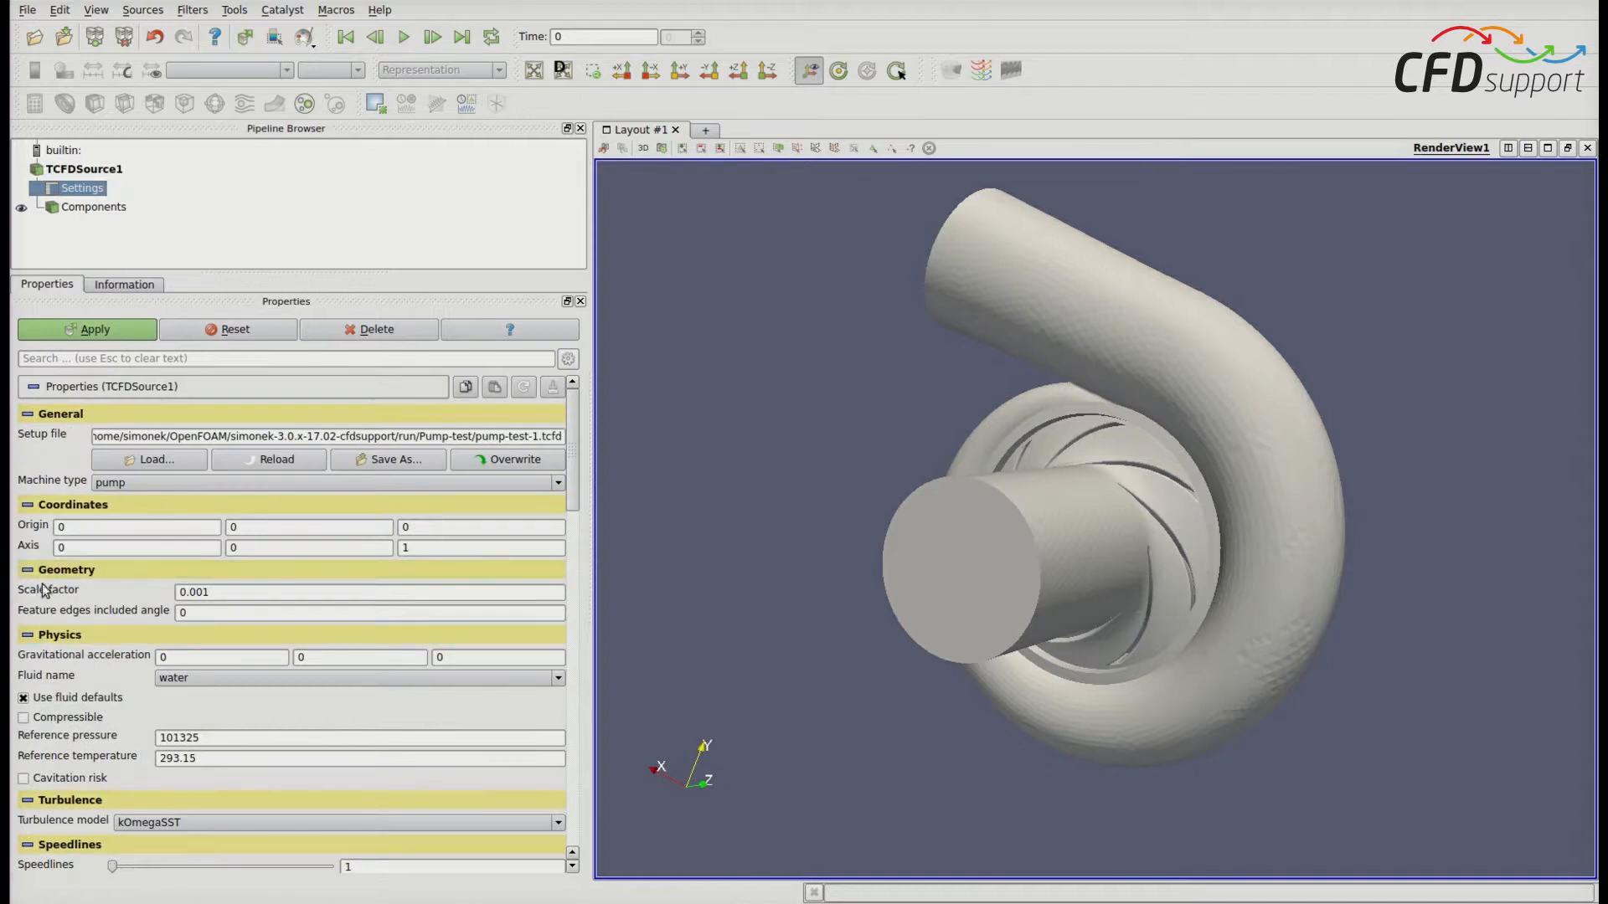
click(507, 461)
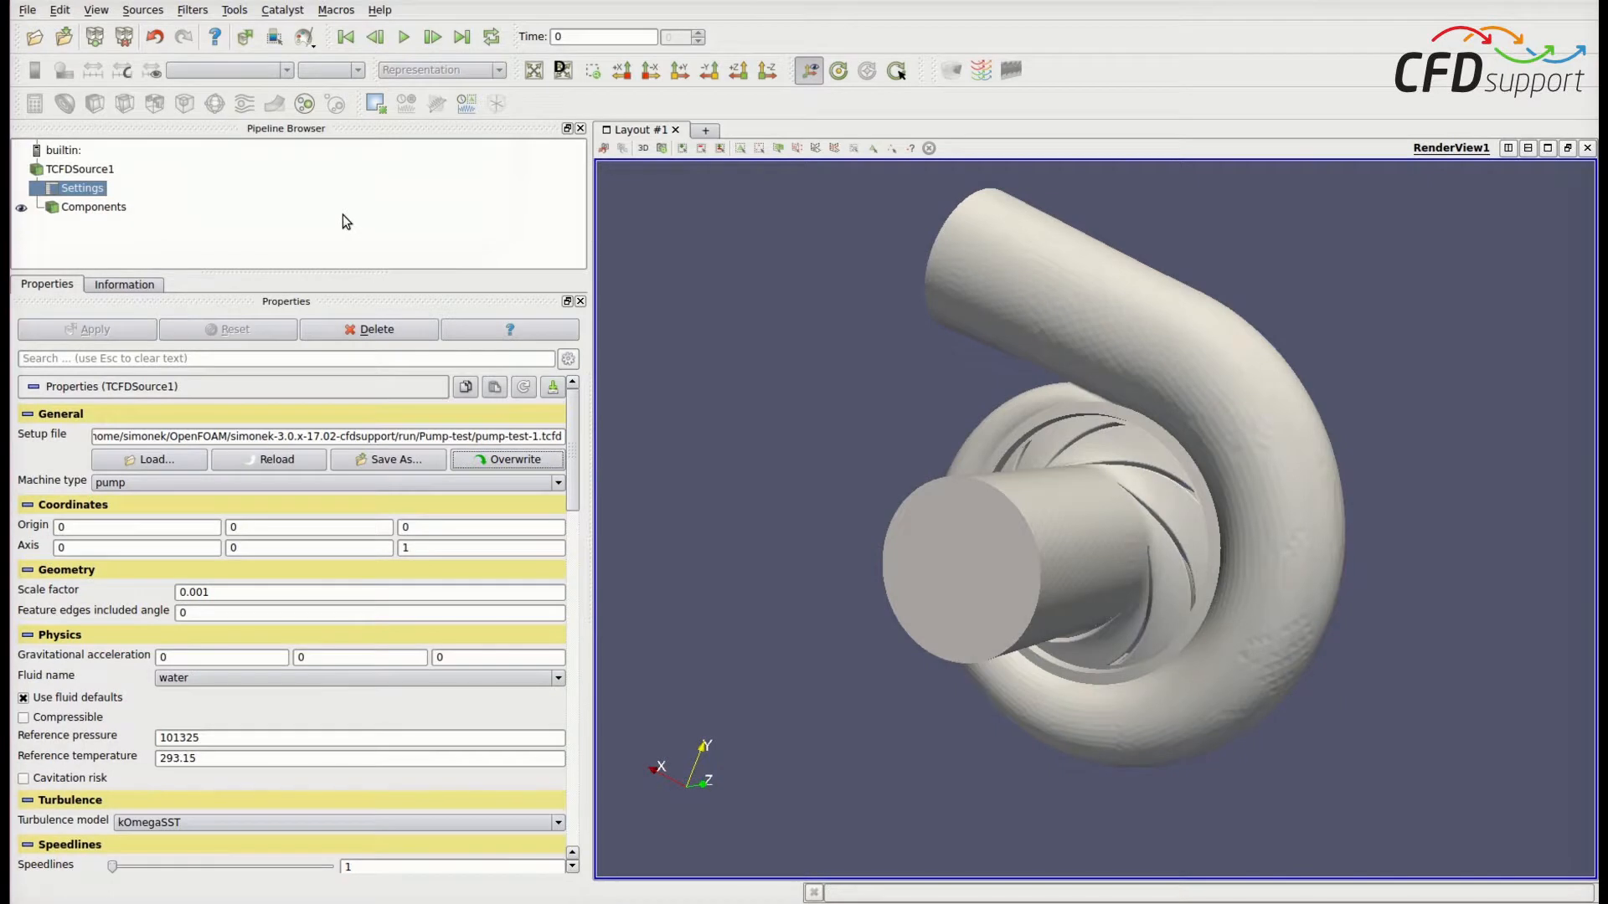
click(980, 73)
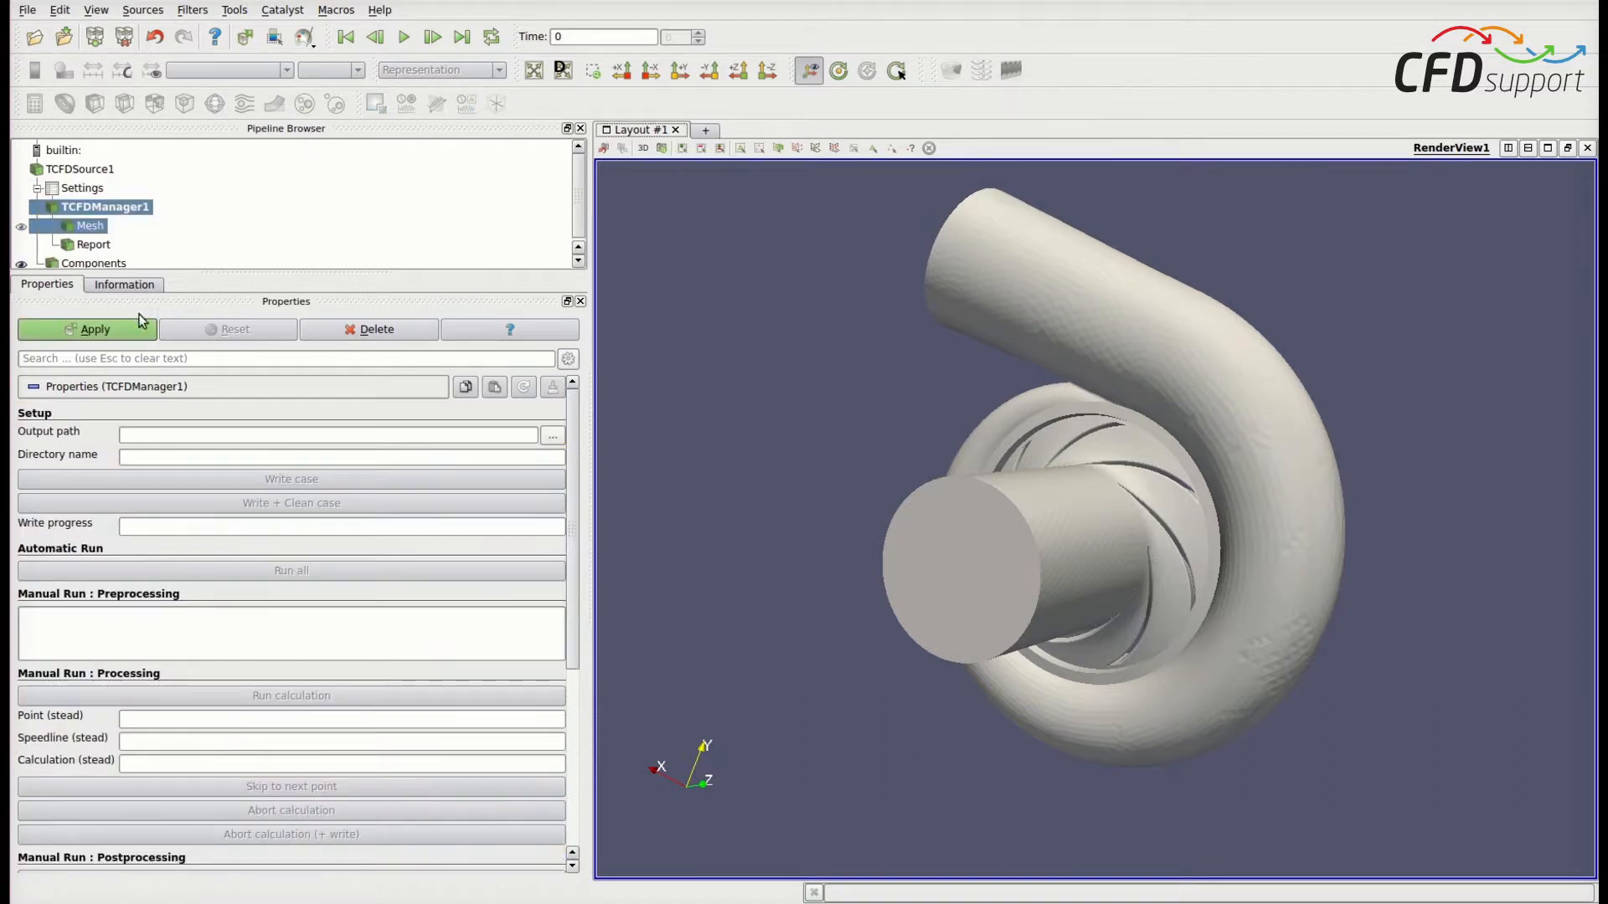
click(81, 330)
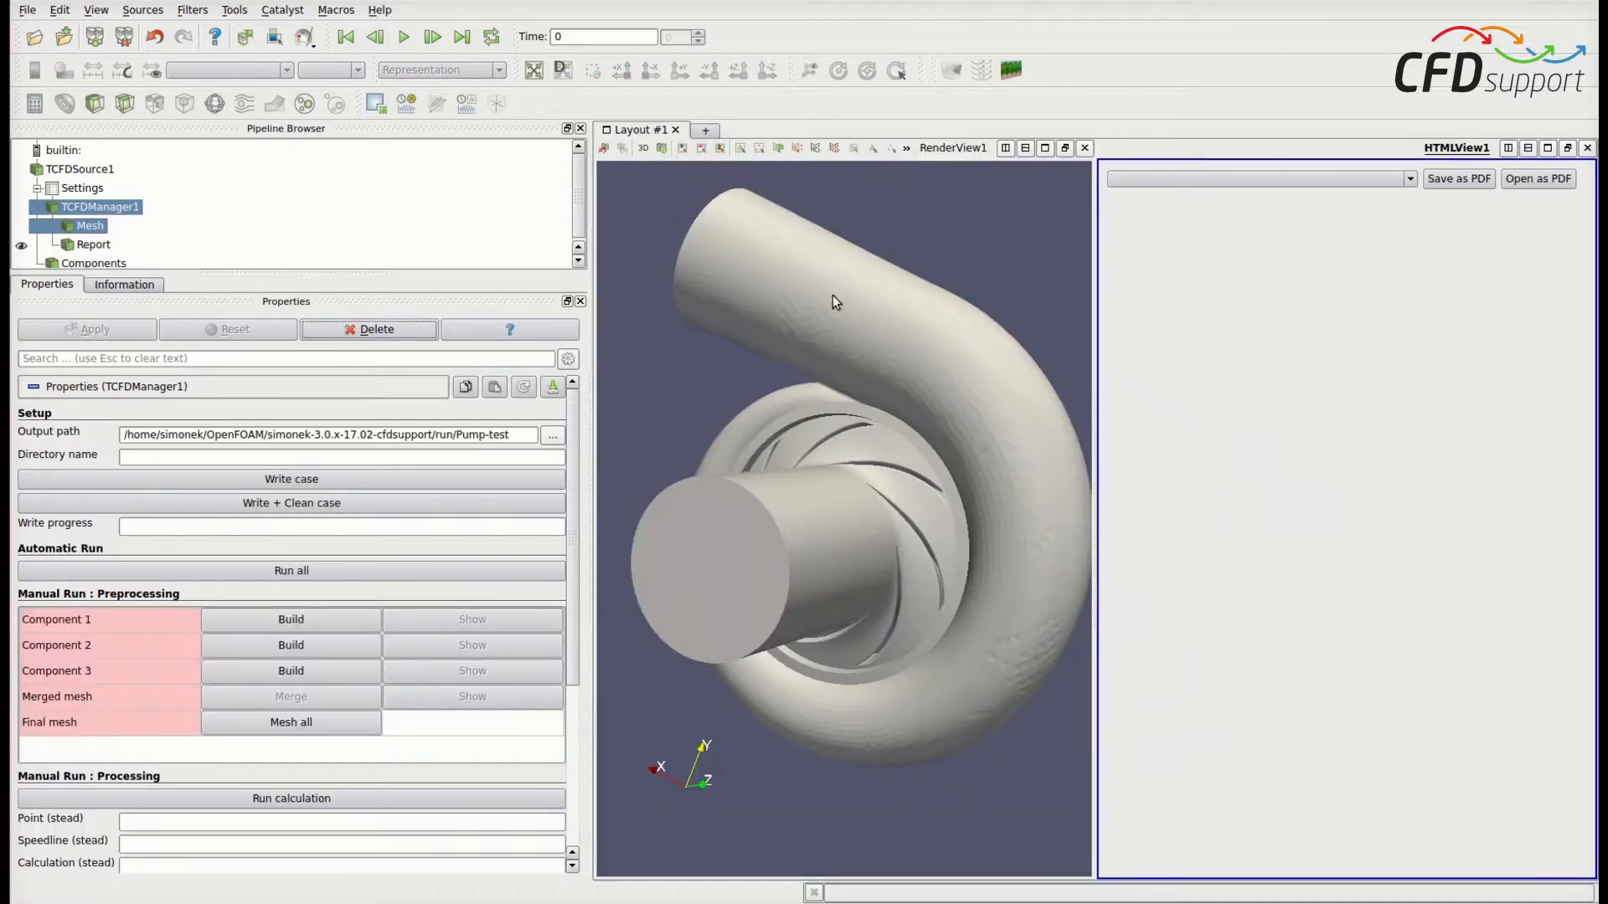
Orient the 3D view of the pump along the +Z direction
click(636, 70)
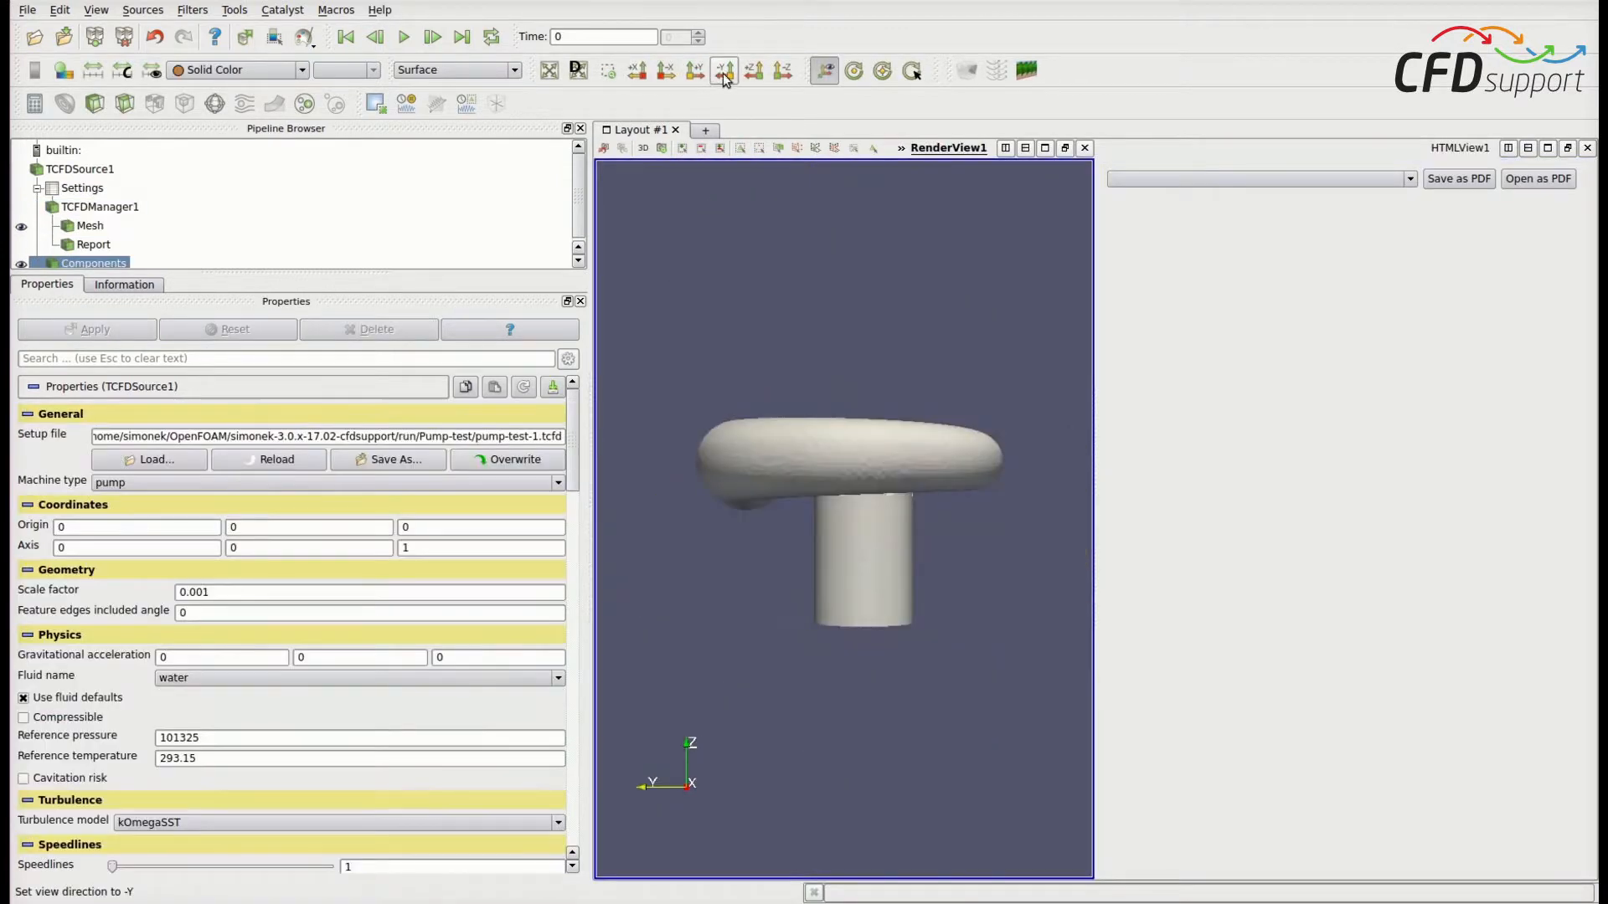
click(751, 72)
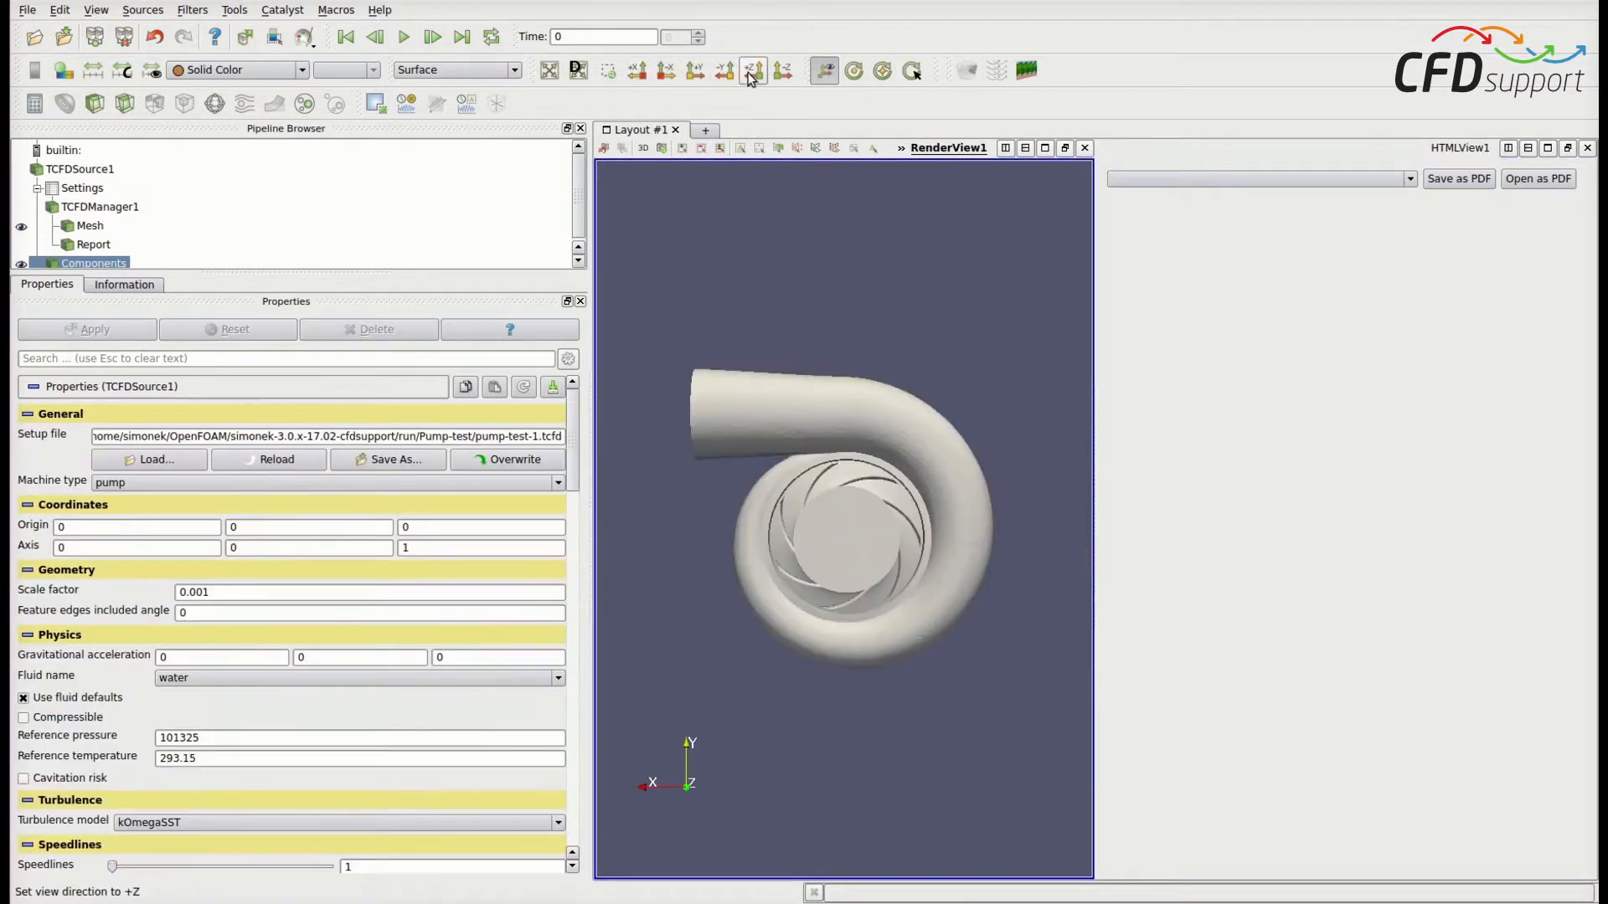
click(1446, 338)
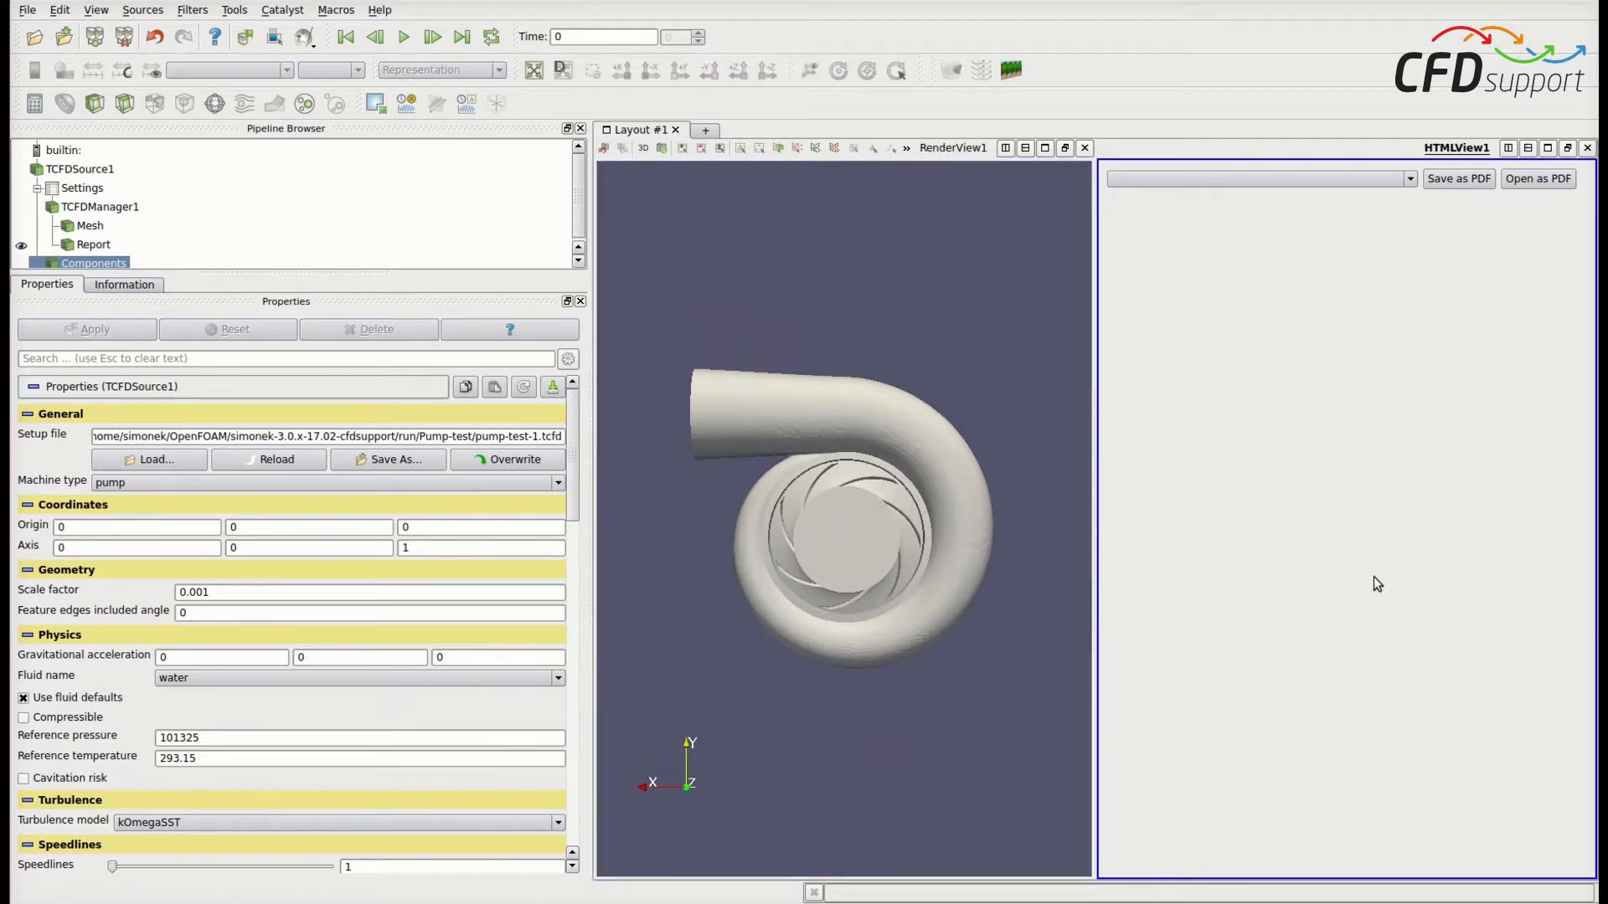
Set the TCFD Manager's directory name to pump-test-1 and apply the change
click(94, 206)
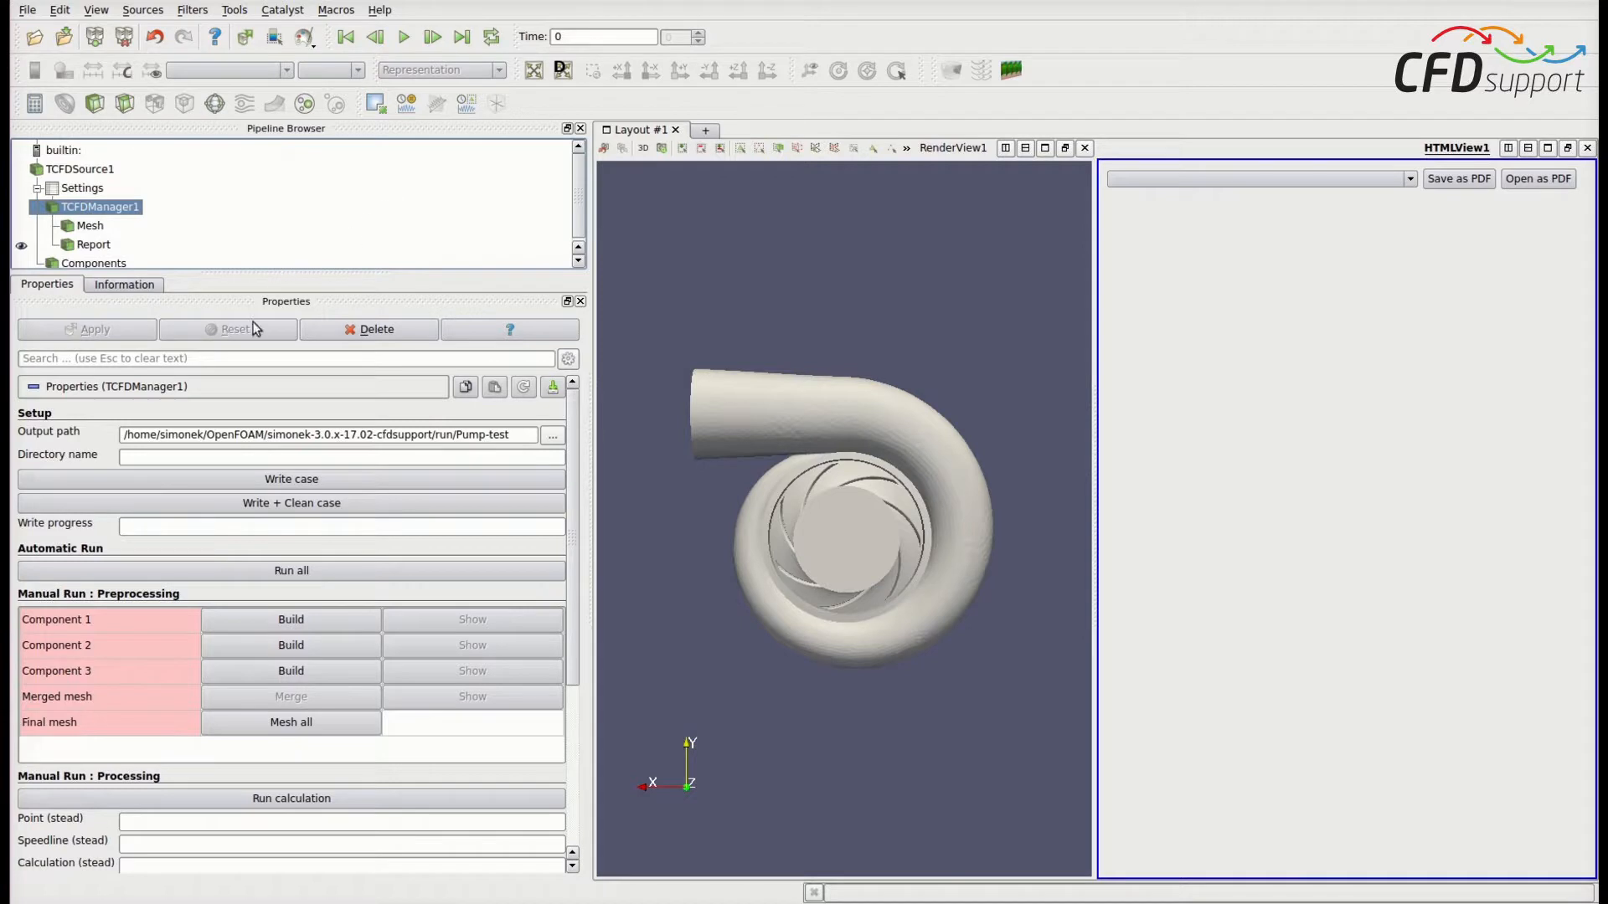
click(151, 458)
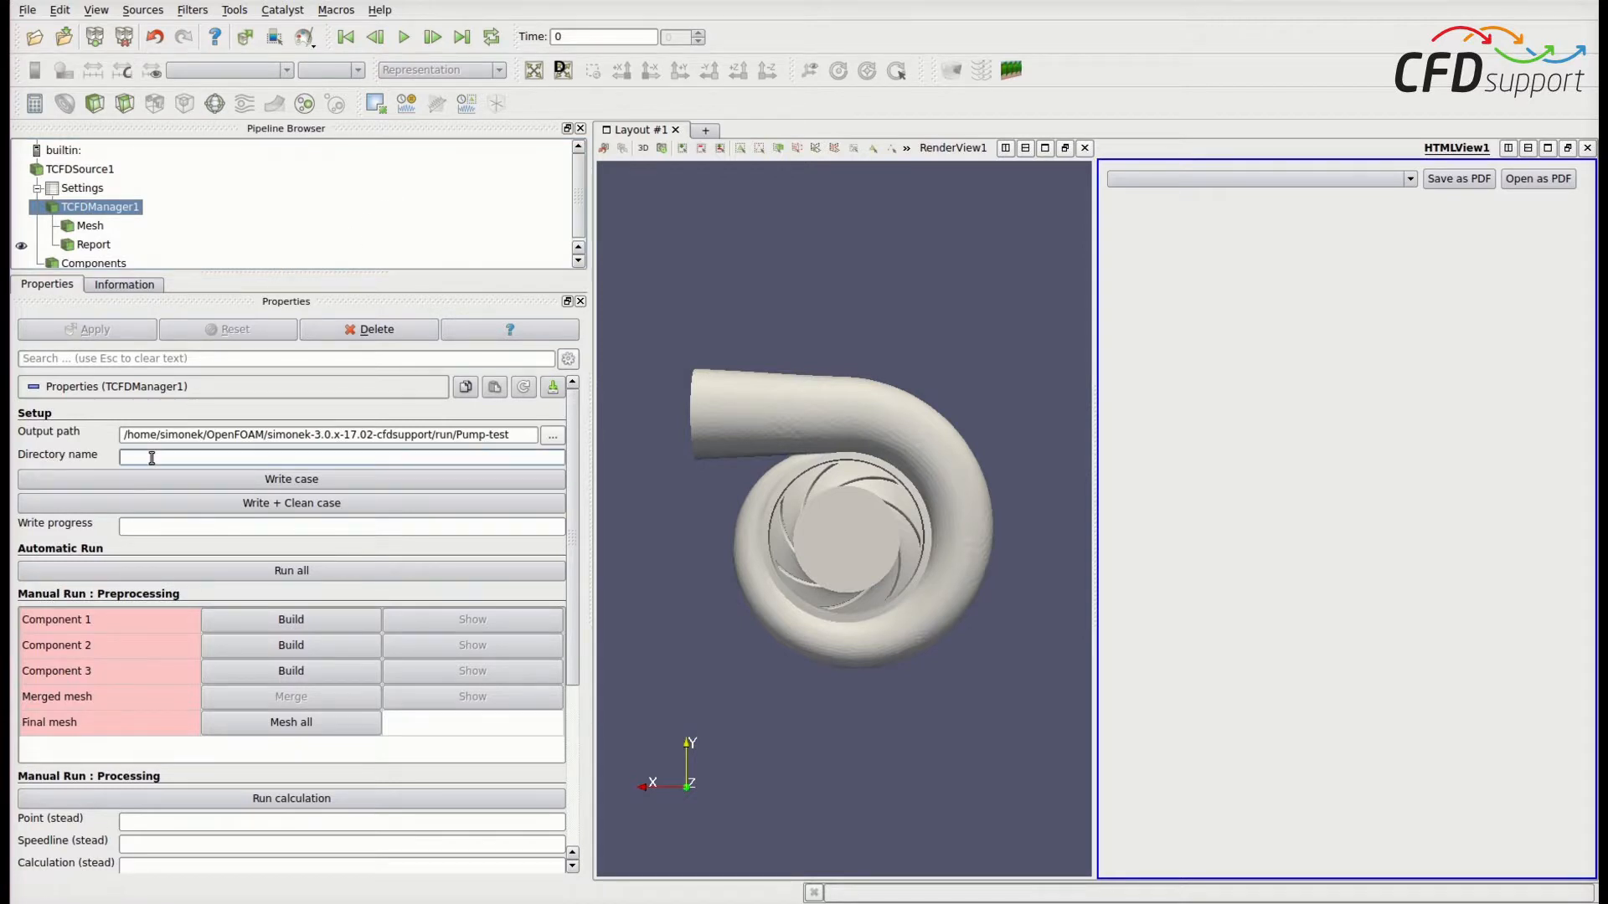
text(pump-test-1)
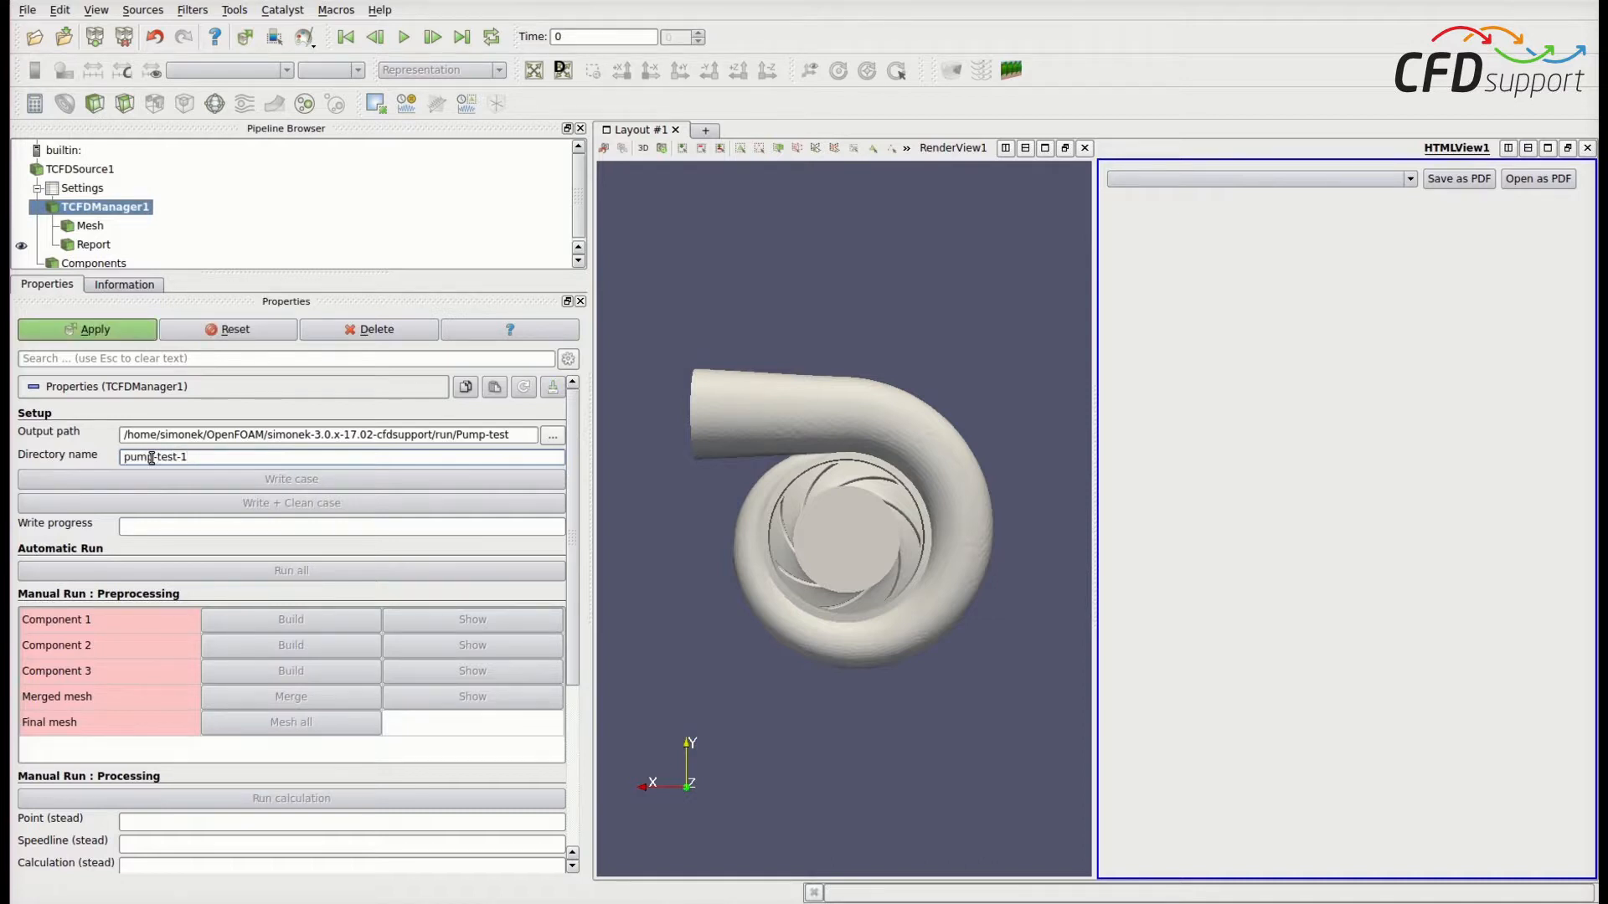
click(64, 332)
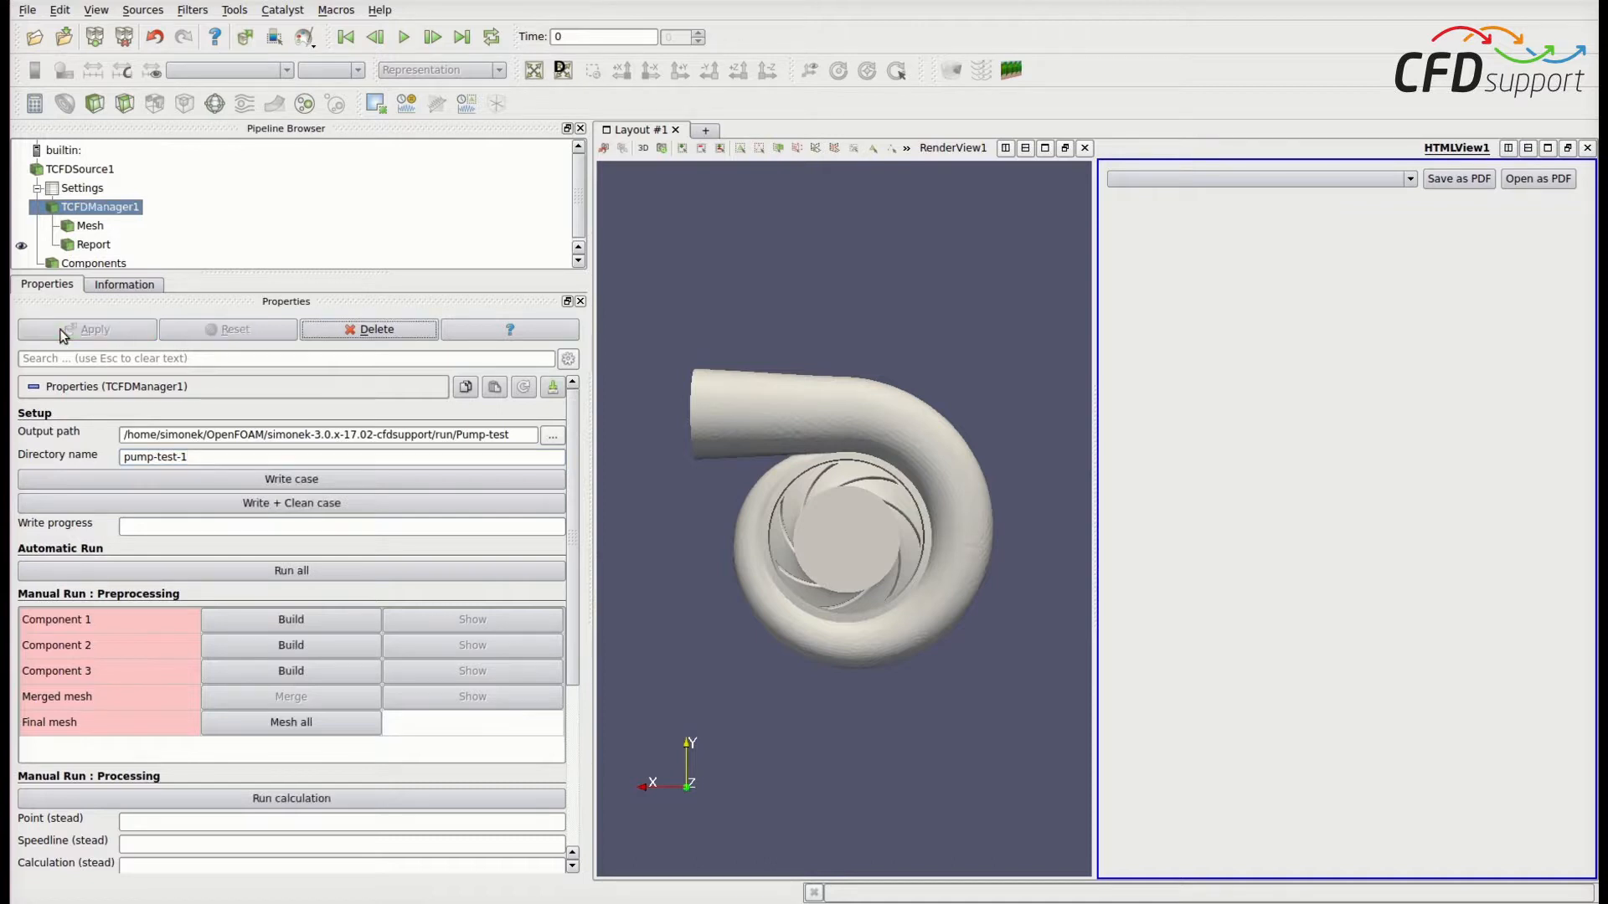
Write the case and run the complete meshing and calculation workflow automatically
click(283, 480)
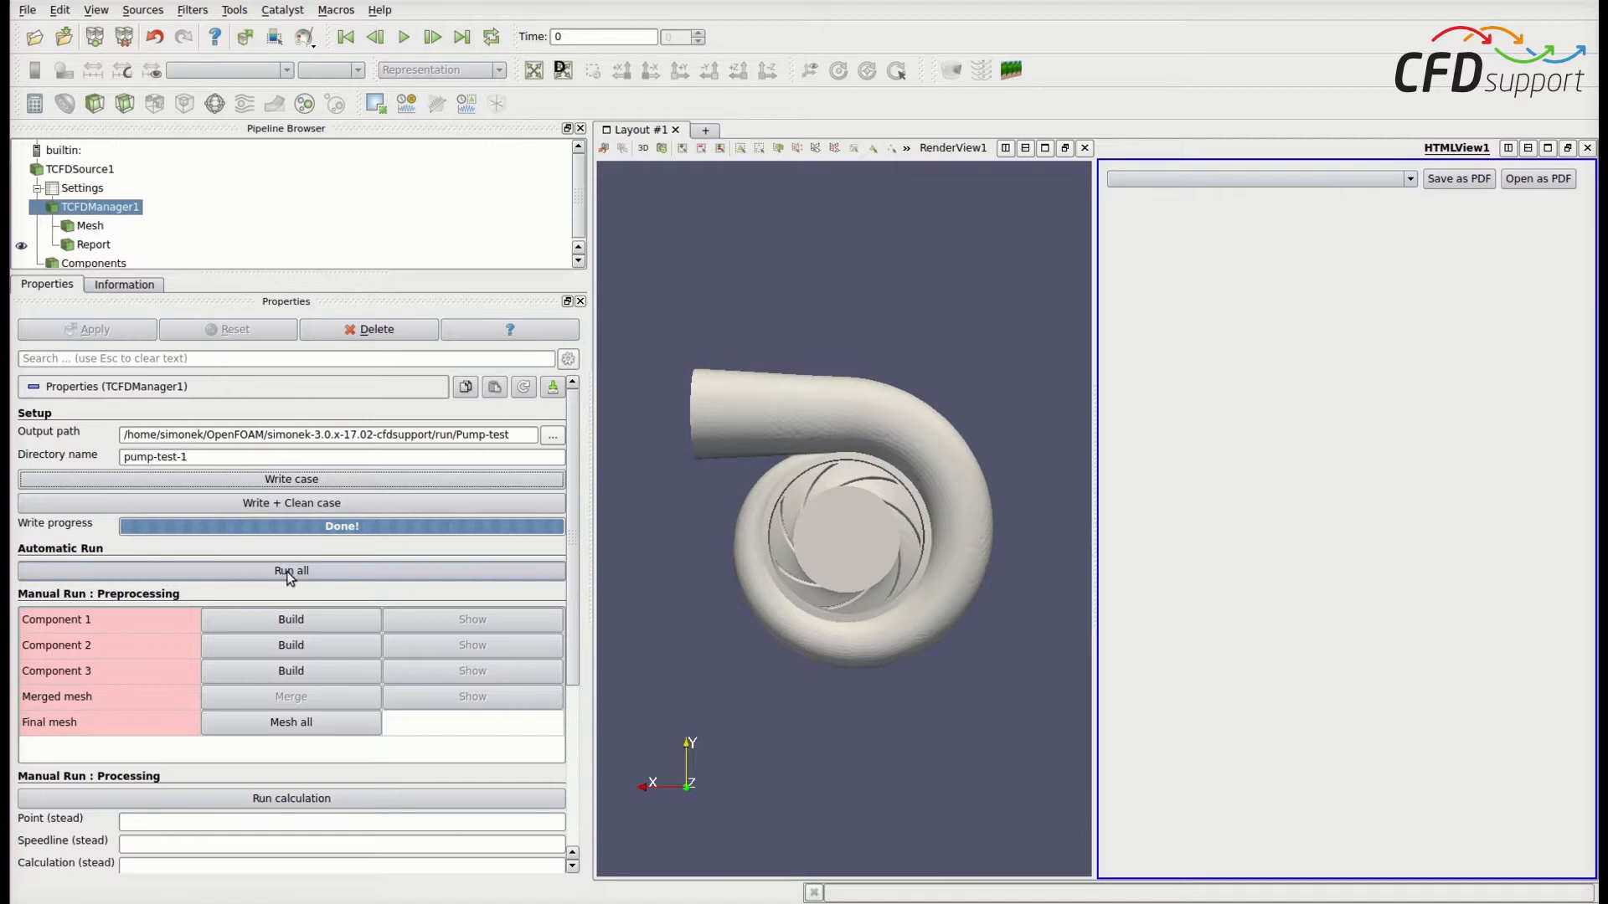
click(286, 571)
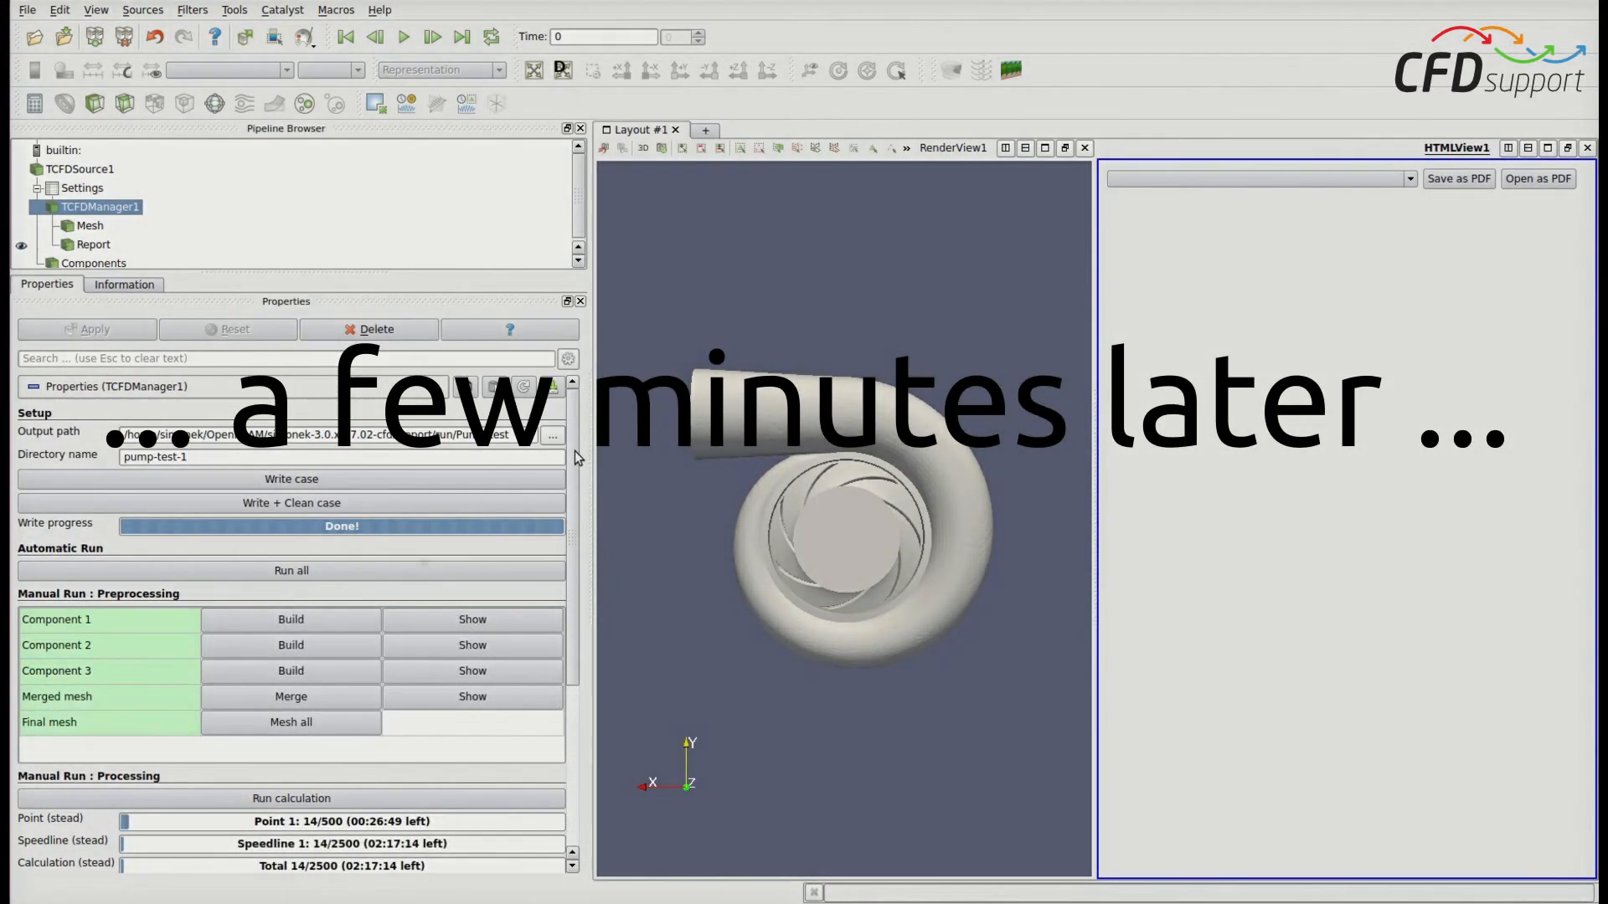
scroll(574, 450, down, 2)
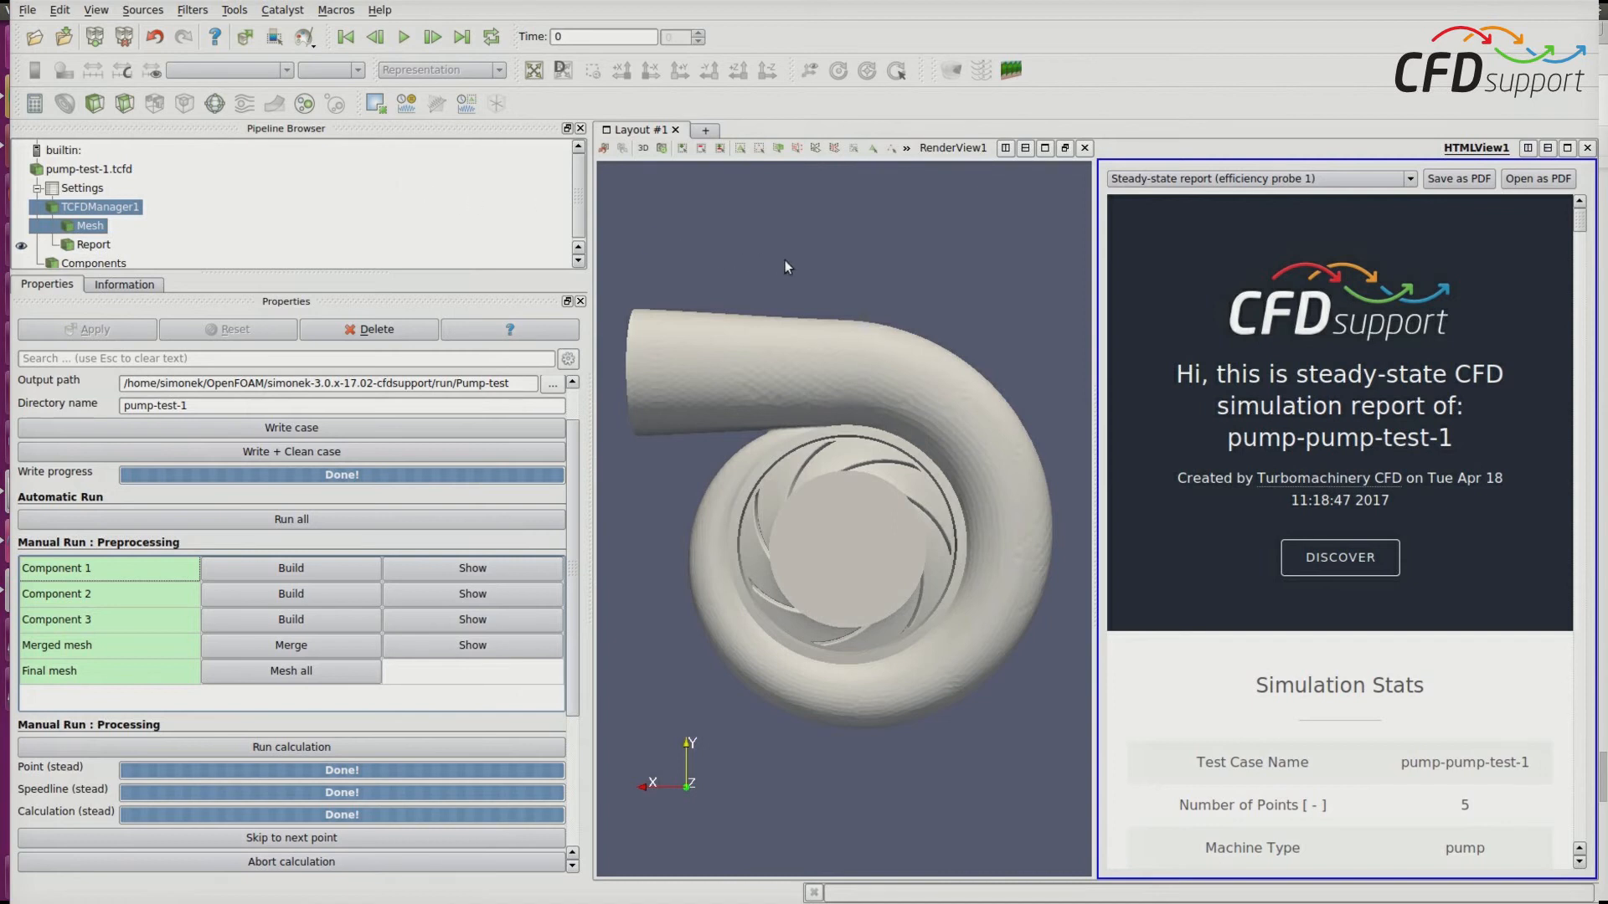
Maximize the steady-state simulation report and examine its simulation stats, head and efficiency sections
click(1566, 149)
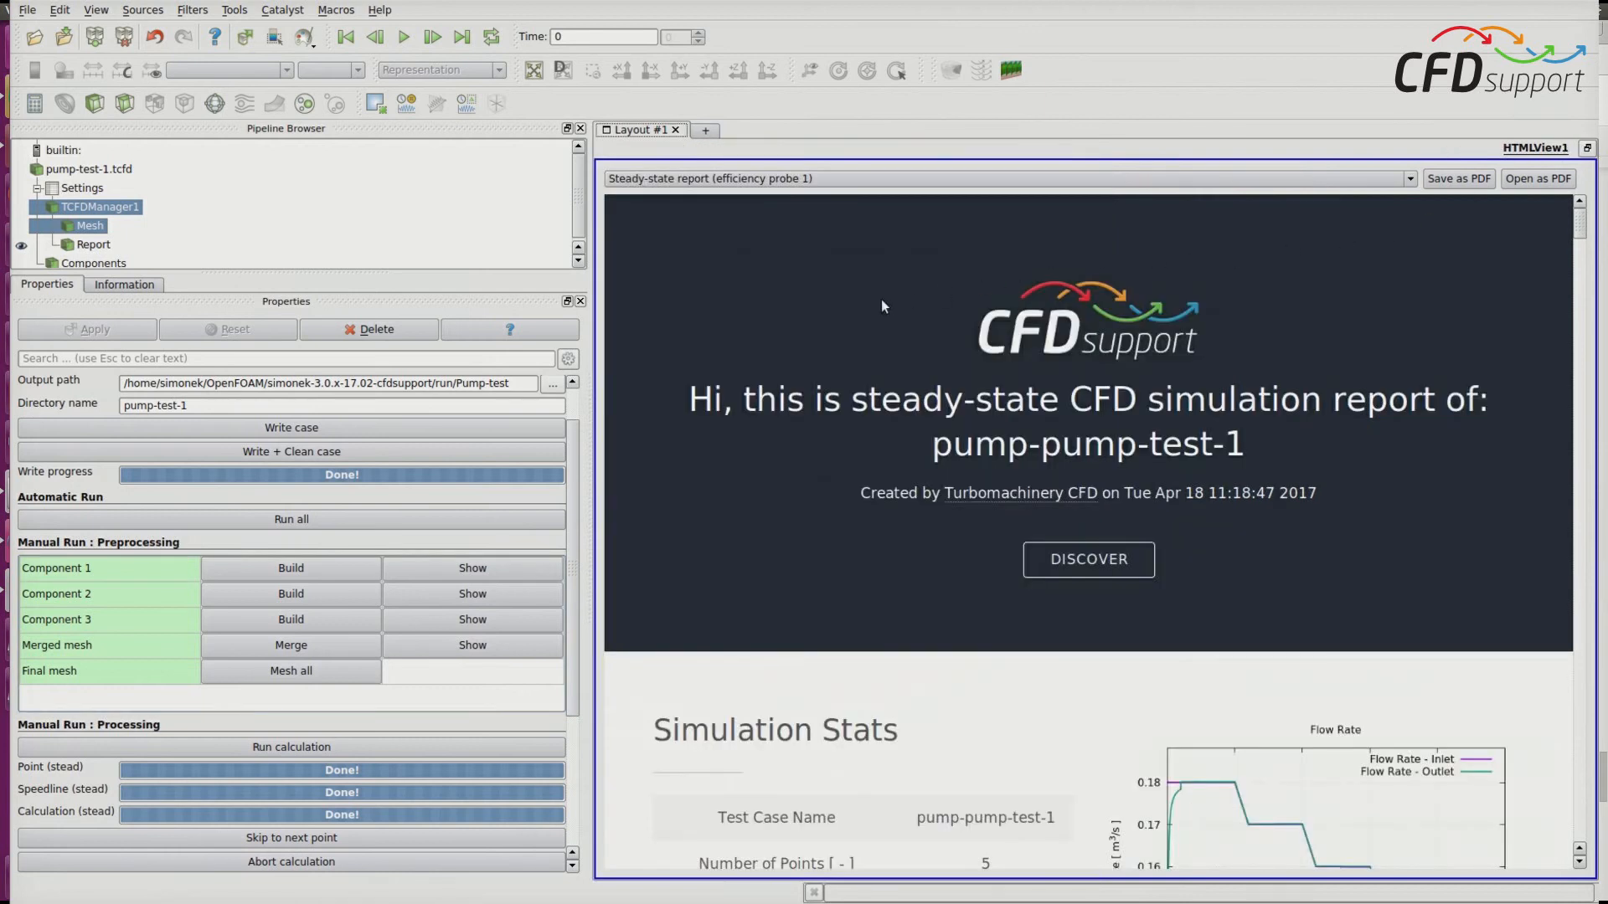
scroll(834, 311, down, 9)
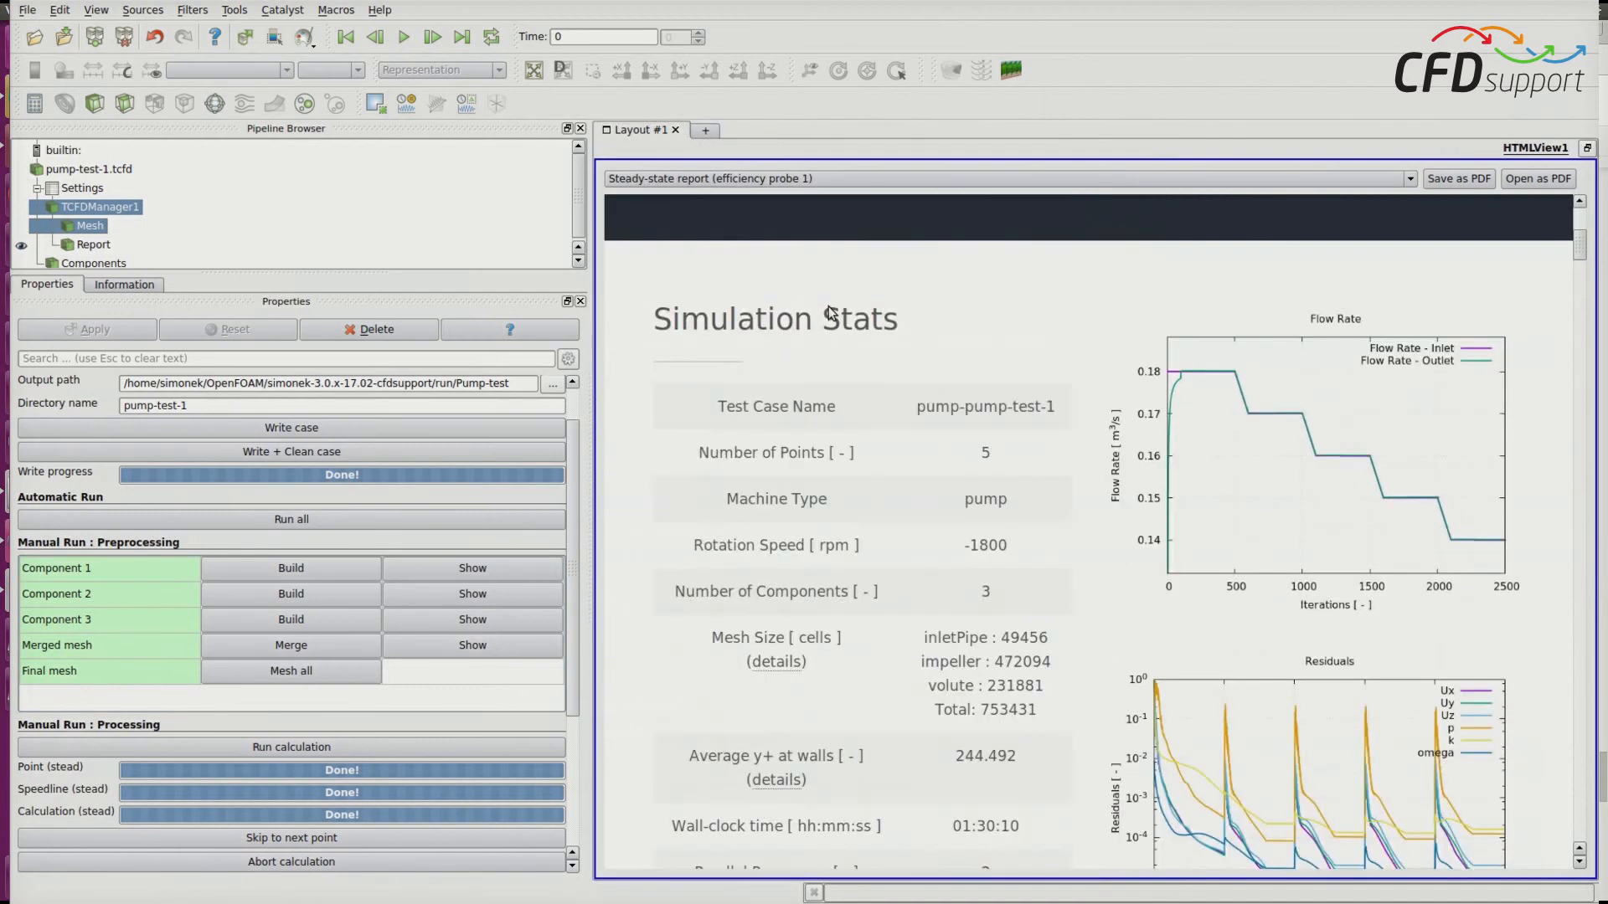
scroll(829, 309, down, 12)
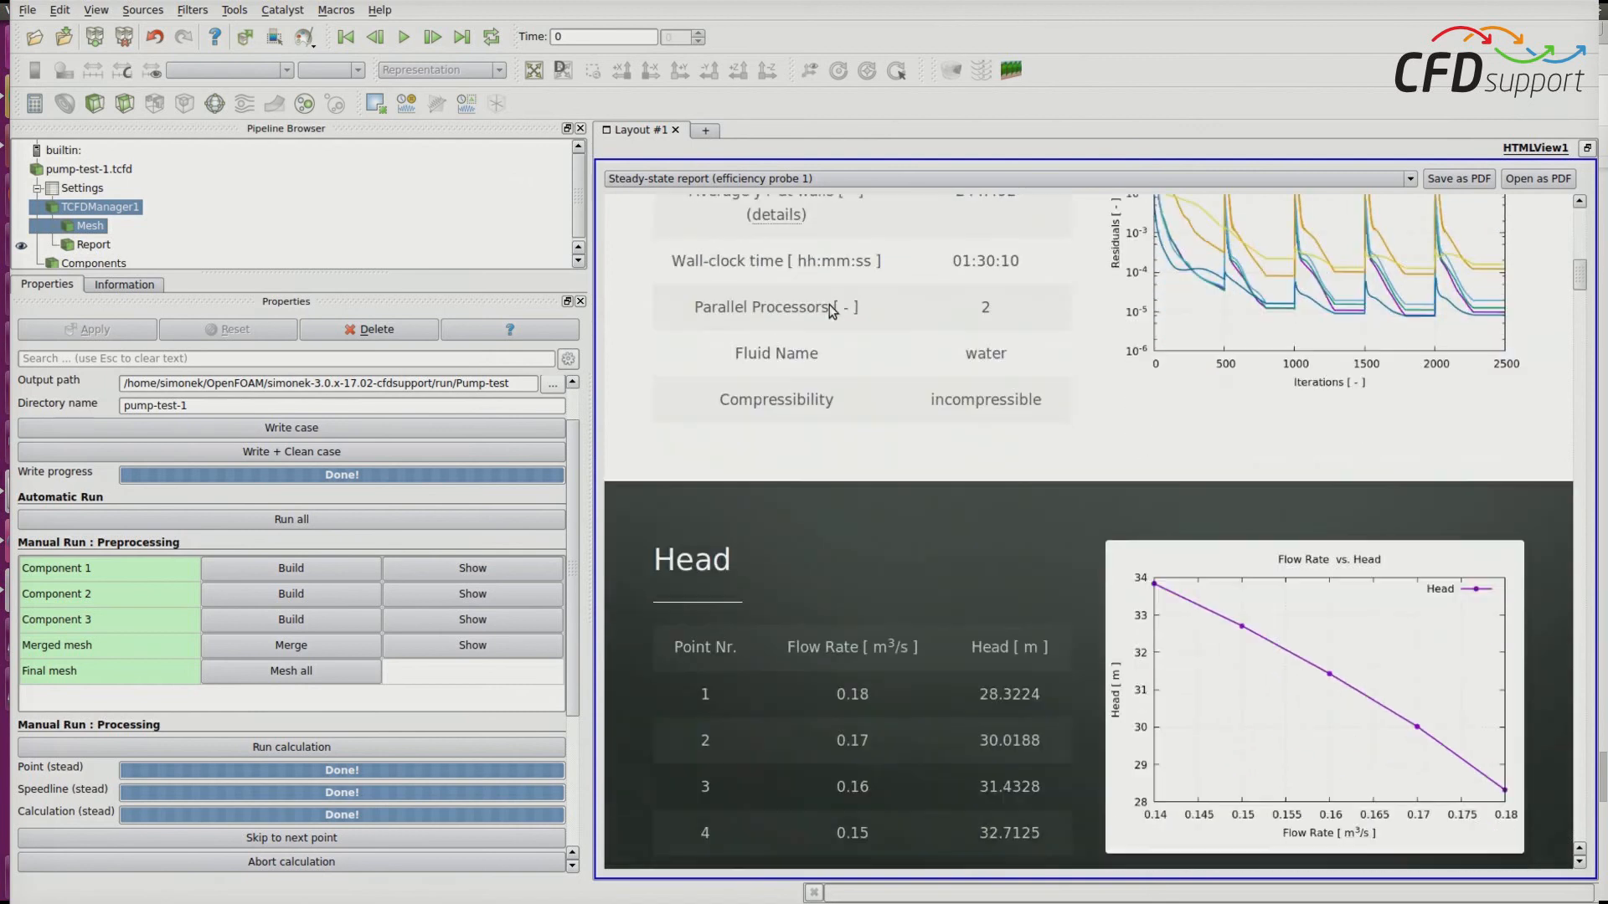
scroll(829, 304, down, 10)
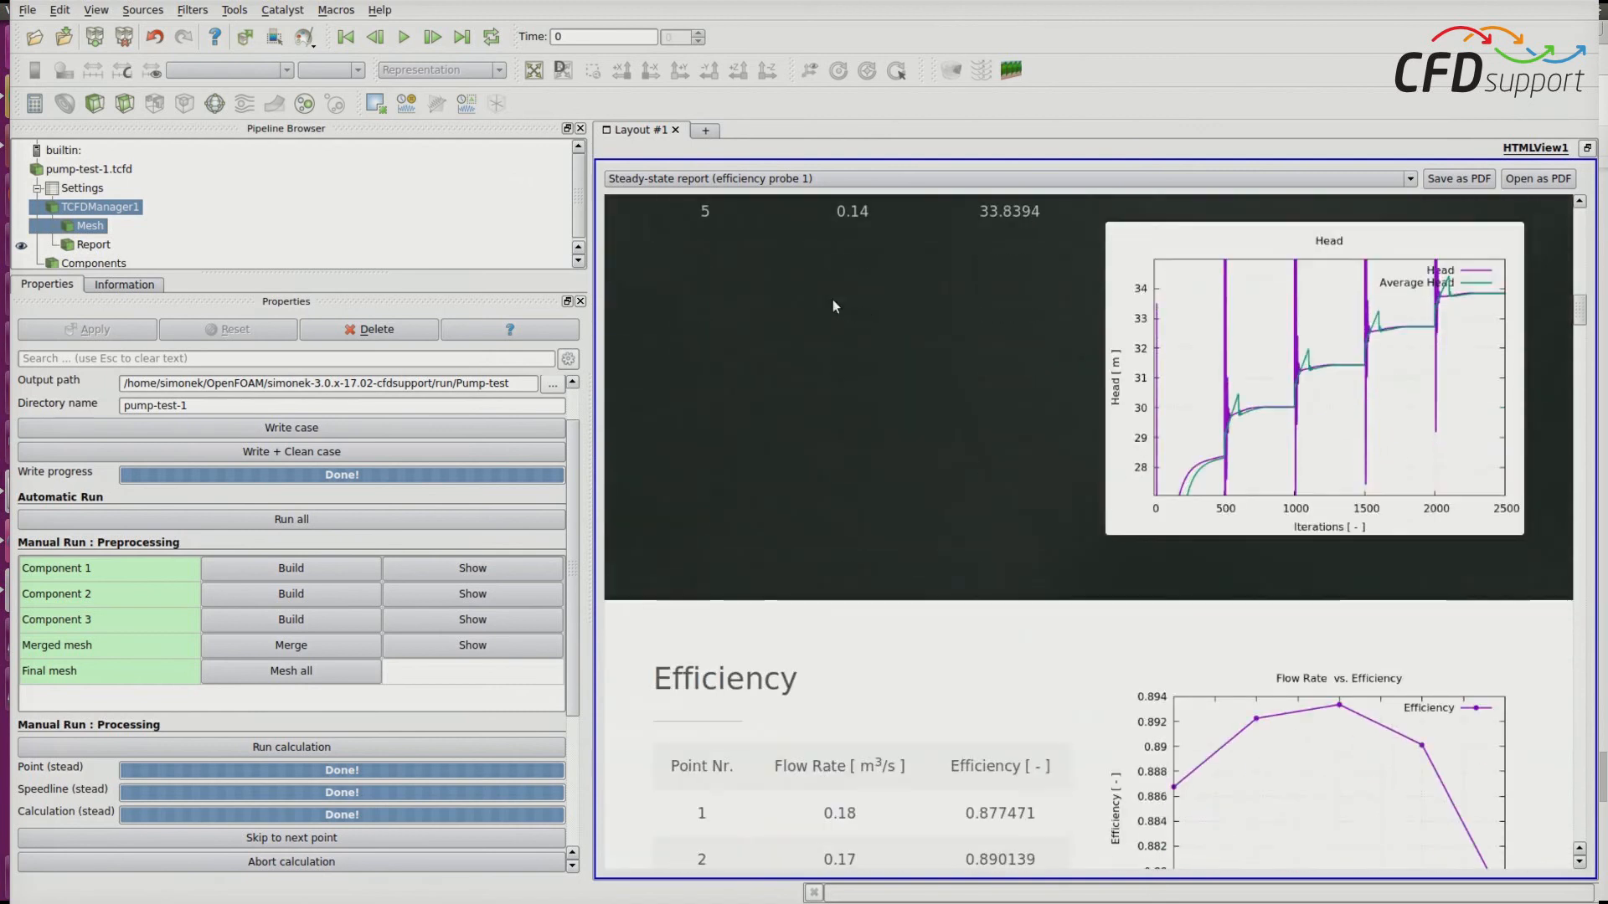
scroll(834, 305, down, 3)
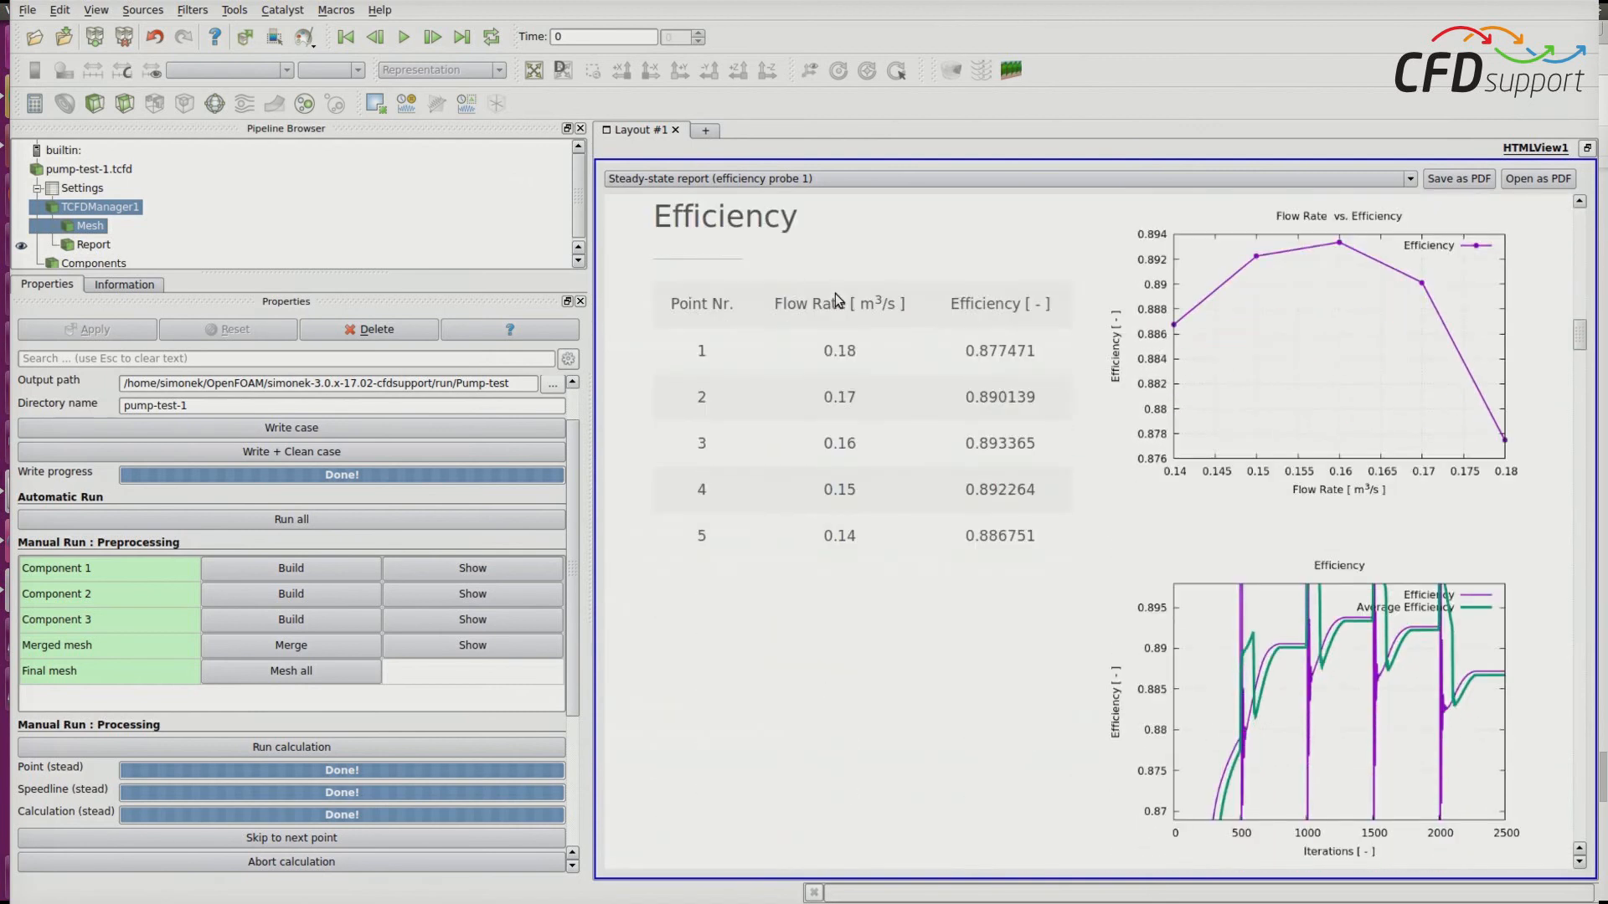